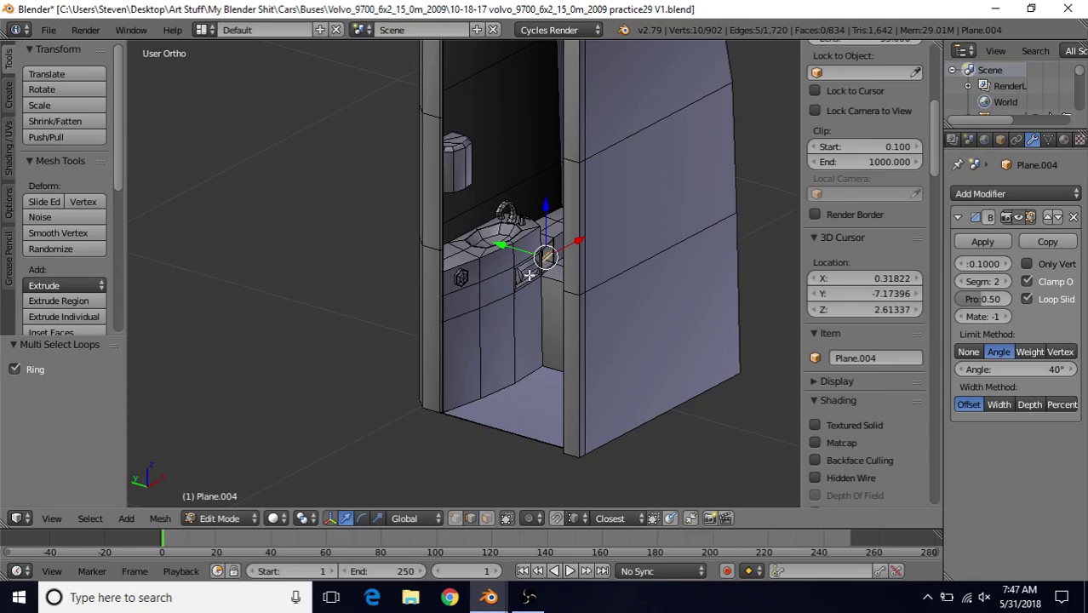
Compare with the practice29 V1 restroom model, and switch to the Blender window holding 10-20-17 volvo_9700_6x2_15_0m_2009.blend
{"action": "middle_click_drag", "start_coordinate": [517, 274], "coordinate": [550, 279]}
{"action": "scroll", "coordinate": [534, 279], "scroll_direction": "up", "scroll_amount": 2}
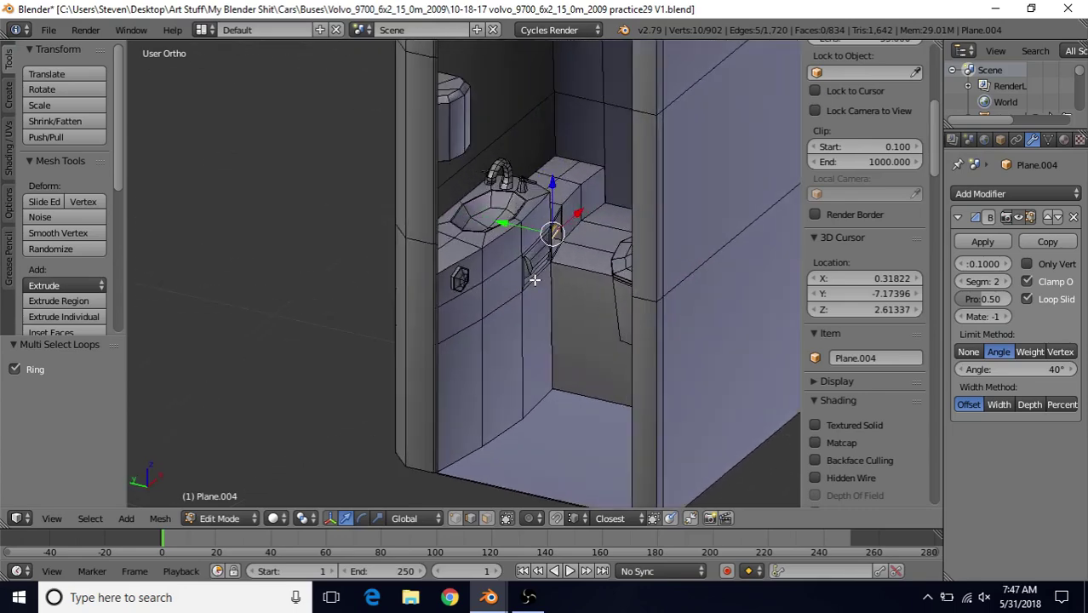
{"action": "mouse_move", "coordinate": [488, 597]}
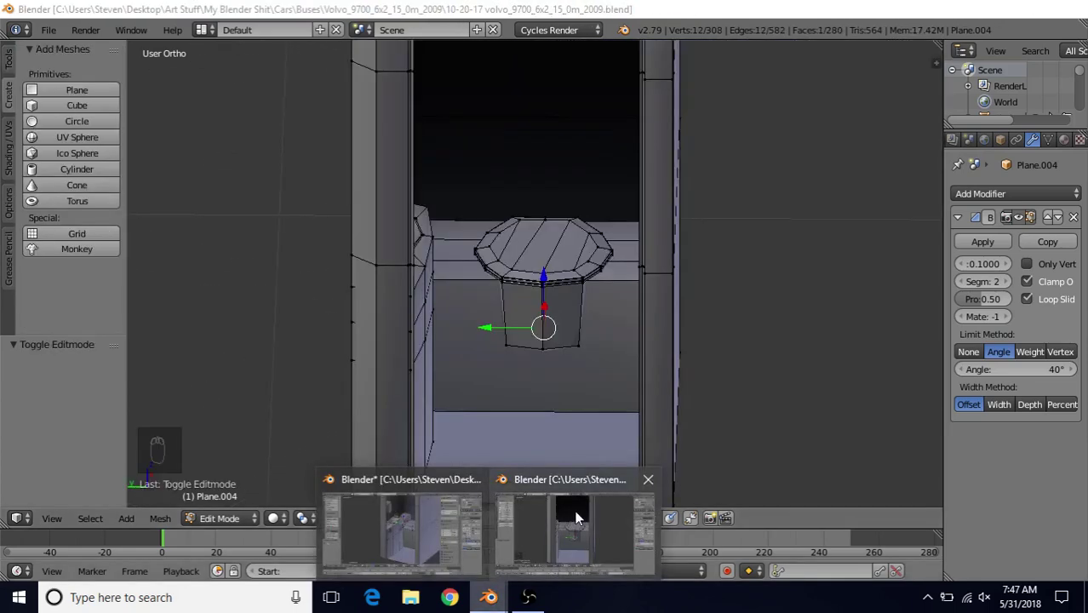
{"action": "left_click", "coordinate": [574, 520]}
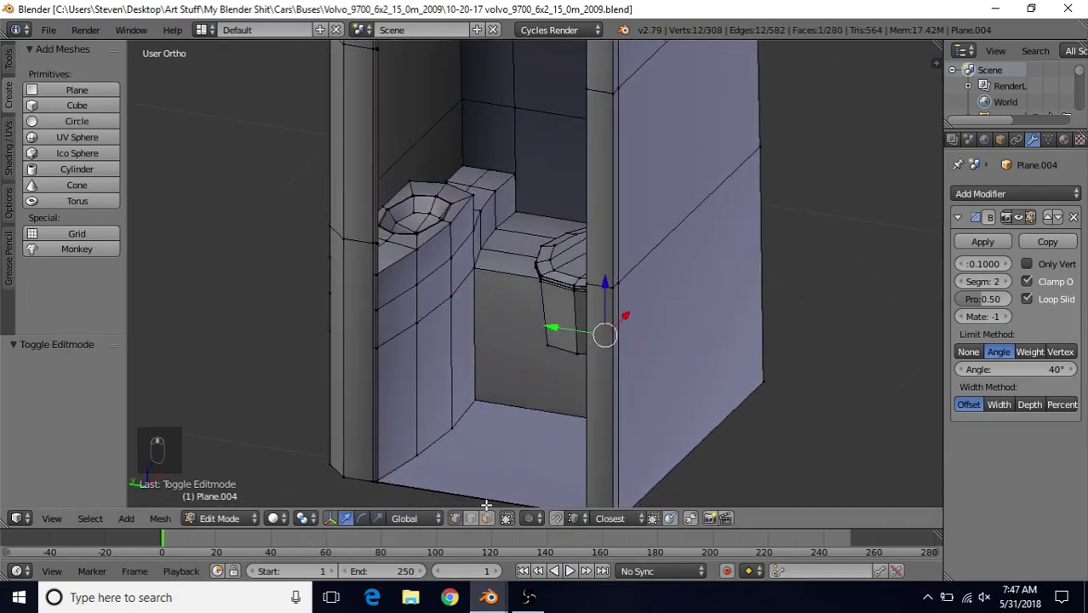
Inset the sink cabinet's front face nearest the toilet, in the second row below the countertop, by about 0.0075
{"action": "left_click", "coordinate": [486, 520]}
{"action": "right_click", "coordinate": [455, 253]}
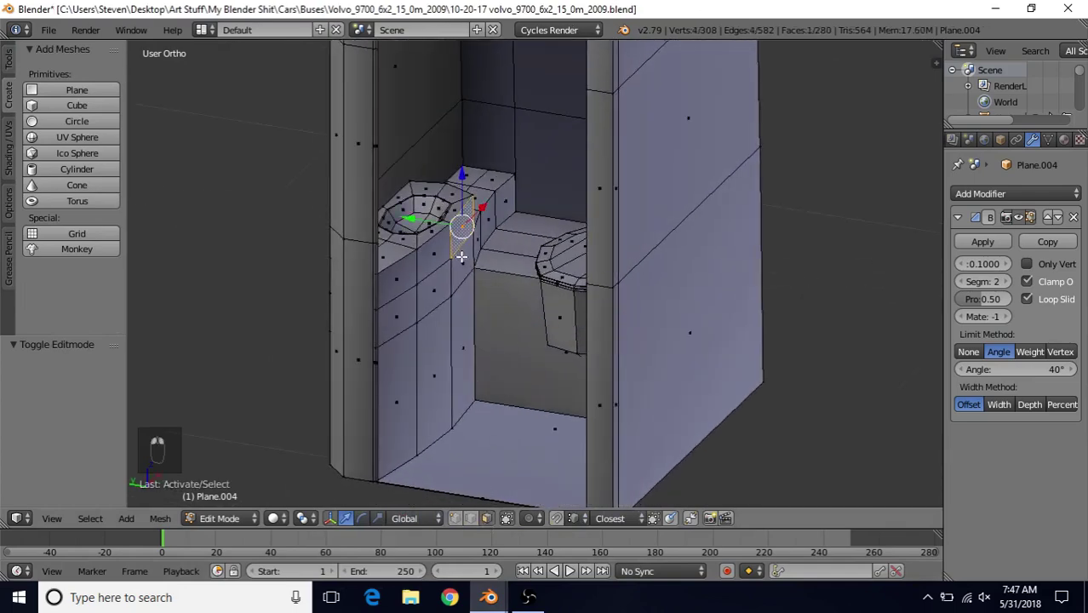
{"action": "right_click", "coordinate": [462, 259]}
{"action": "scroll", "coordinate": [483, 247], "scroll_direction": "up", "scroll_amount": 3}
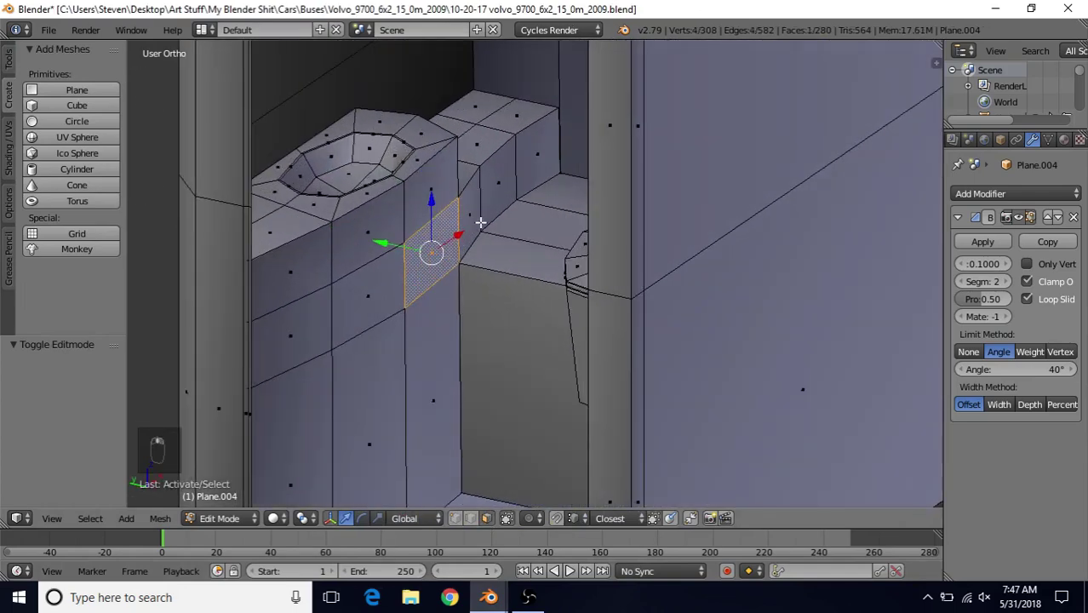
{"action": "key", "text": "i"}
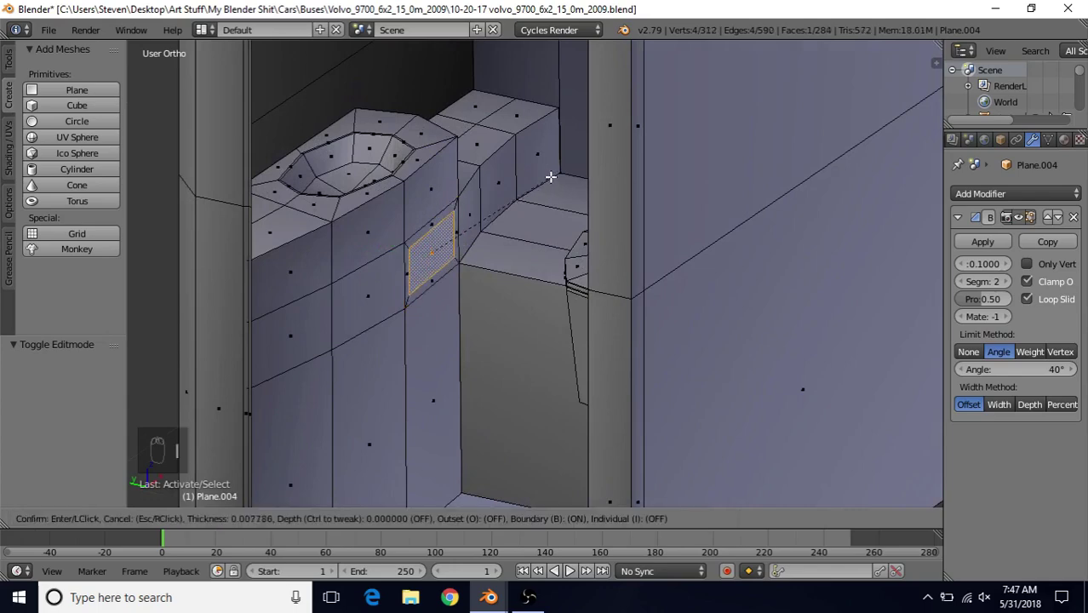
{"action": "left_click", "coordinate": [551, 177]}
Extrude the inset cabinet face about 0.031 inward along the Y axis to form a recess
{"action": "key", "text": "e"}
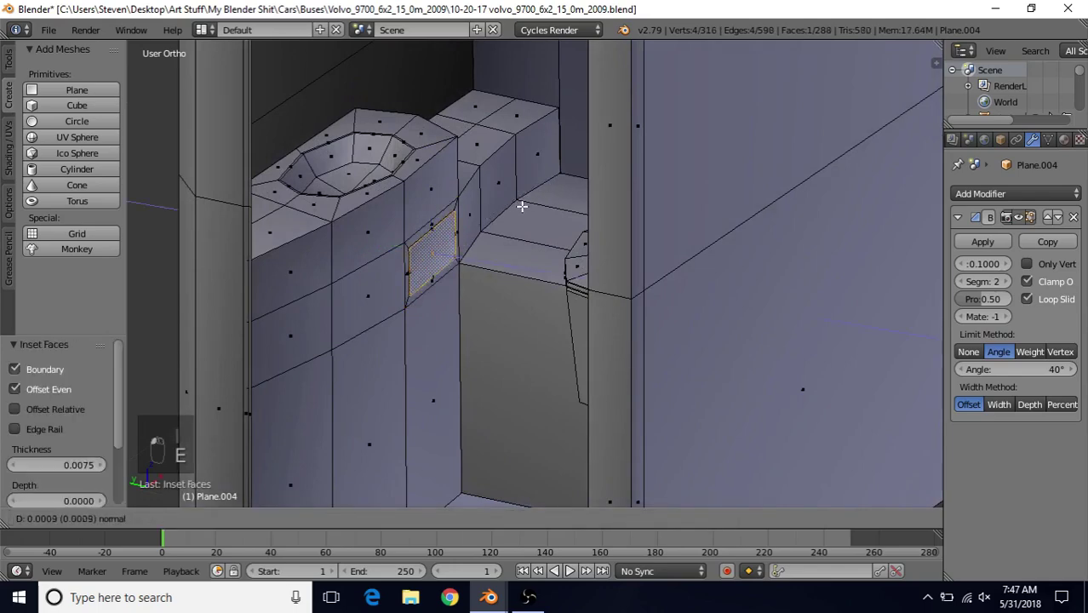
{"action": "right_click", "coordinate": [522, 207]}
{"action": "key", "text": "e"}
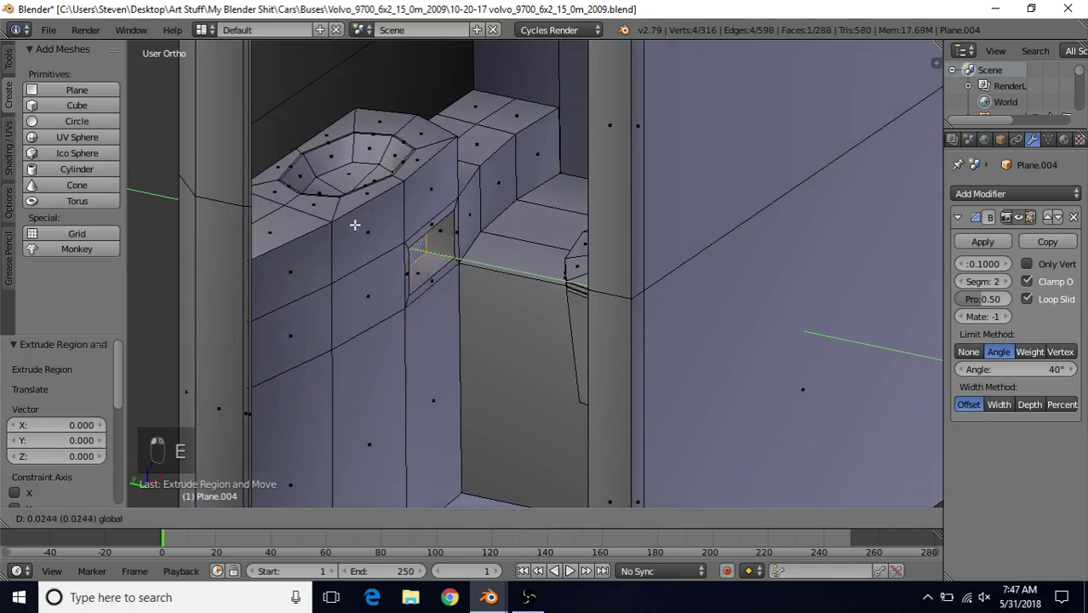
{"action": "left_click_drag", "start_coordinate": [349, 221], "coordinate": [354, 224]}
Select the two opposite end faces of the recess and snap the 3D cursor to the selection
{"action": "right_click", "coordinate": [434, 242]}
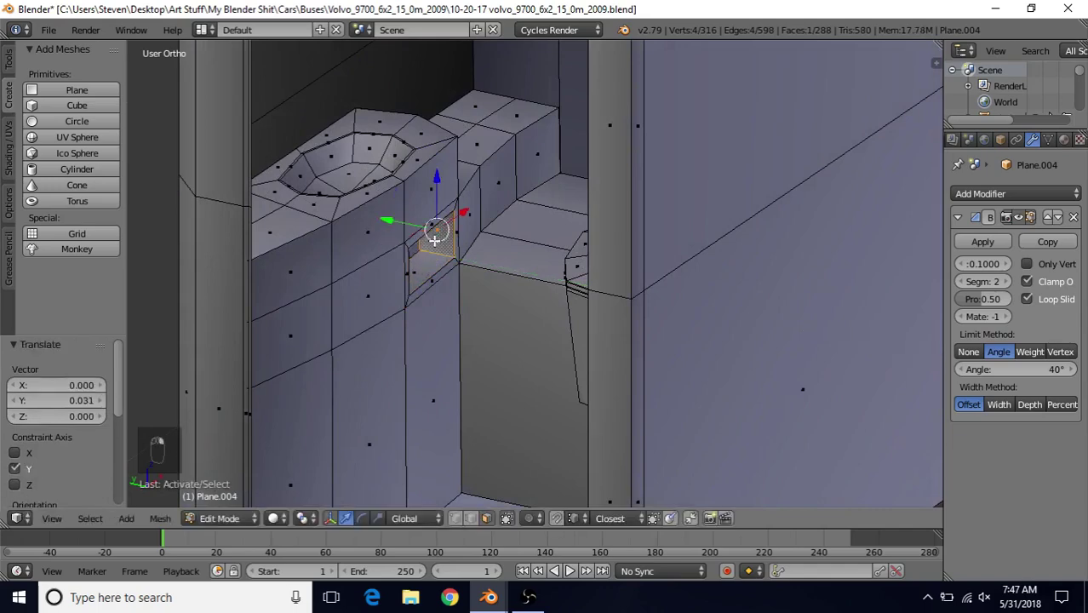
{"action": "mouse_move", "coordinate": [431, 246]}
{"action": "middle_mouse_down"}
{"action": "mouse_move", "coordinate": [390, 232]}
{"action": "mouse_move", "coordinate": [407, 241]}
{"action": "middle_mouse_up"}
{"action": "key", "text": "z"}
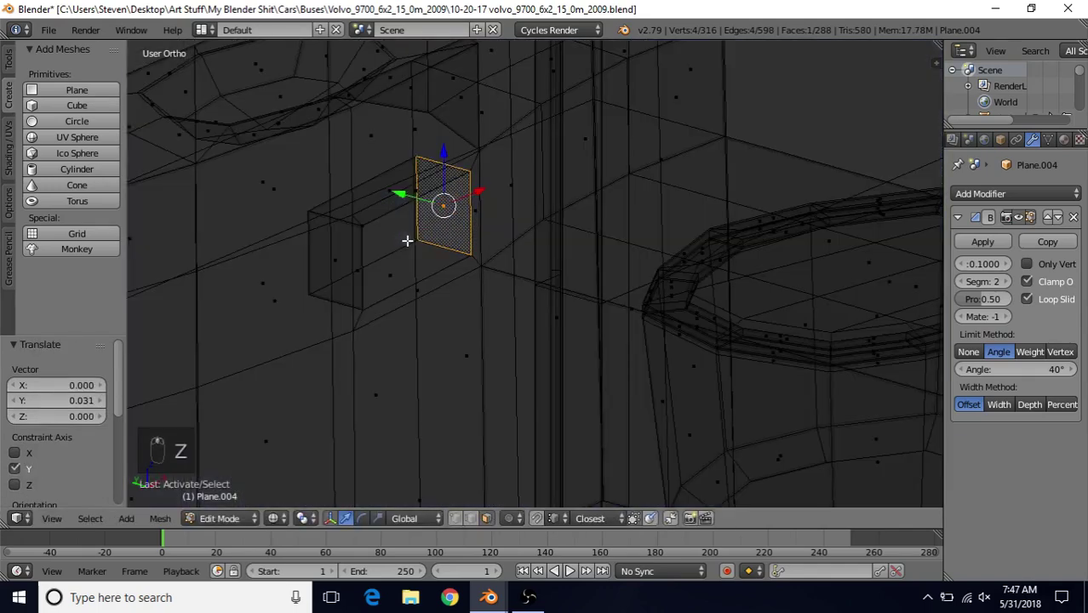
{"action": "right_click", "coordinate": [340, 256], "text": "shift"}
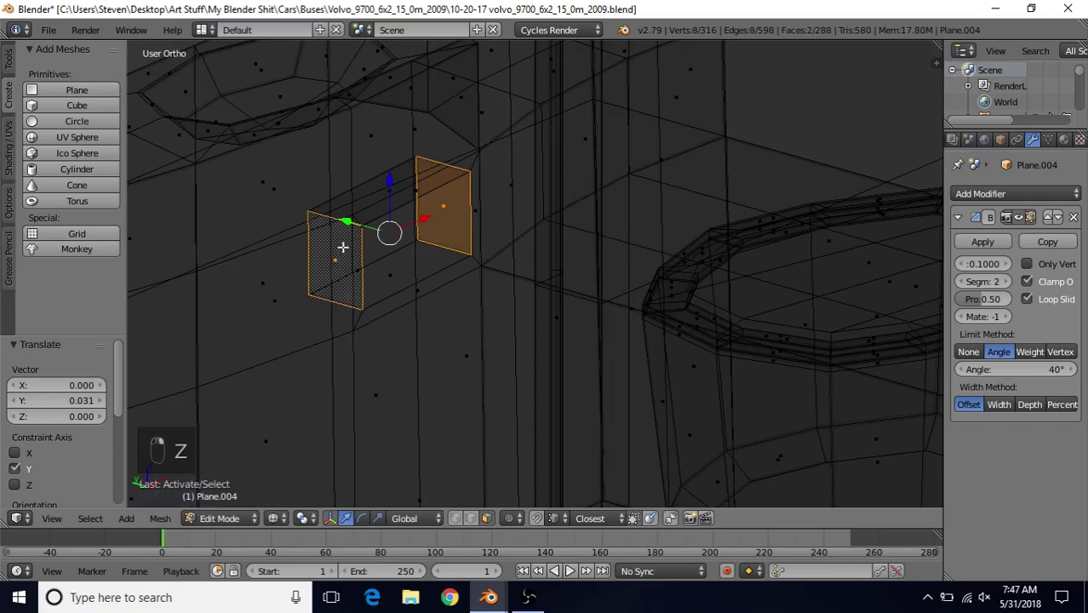
{"action": "key", "text": "z"}
{"action": "middle_click_drag", "start_coordinate": [382, 266], "coordinate": [457, 234]}
{"action": "key", "text": "shift+s"}
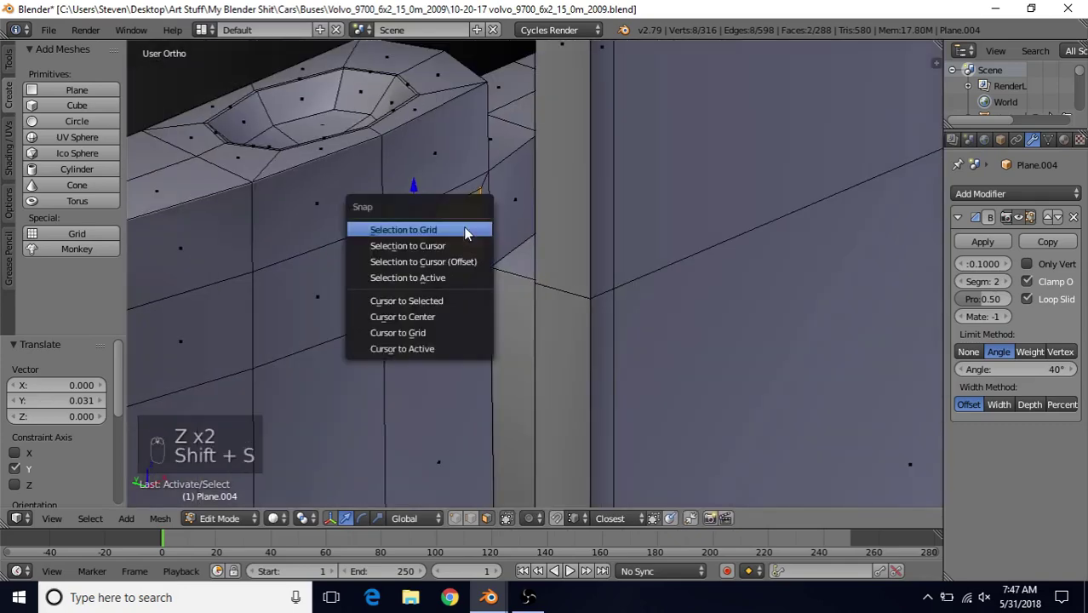
{"action": "left_click", "coordinate": [425, 305]}
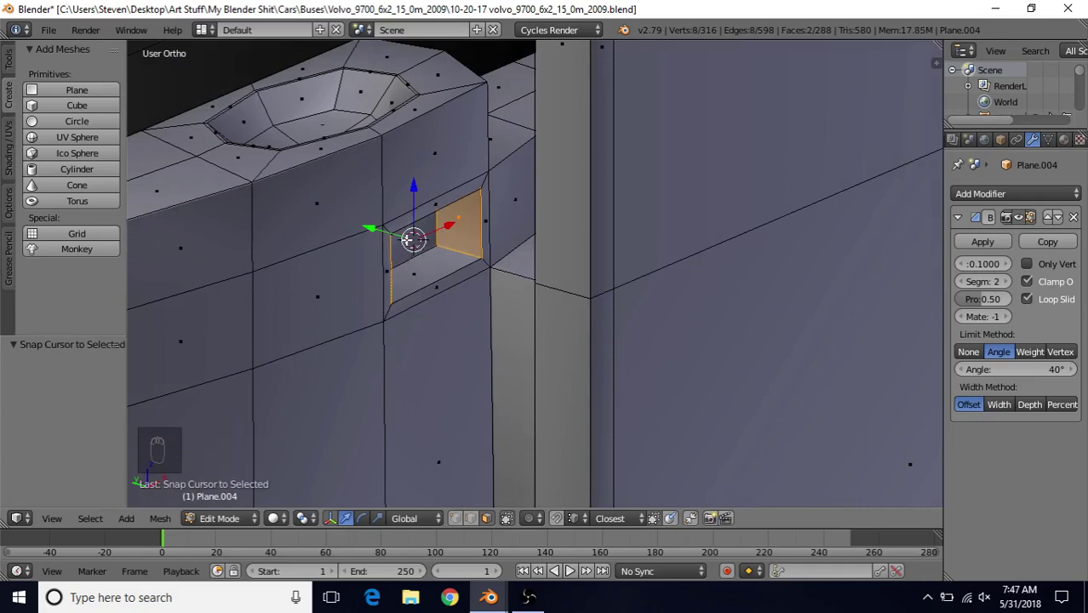
Add a circle with 5 vertices at the 3D cursor
{"action": "left_click", "coordinate": [82, 120]}
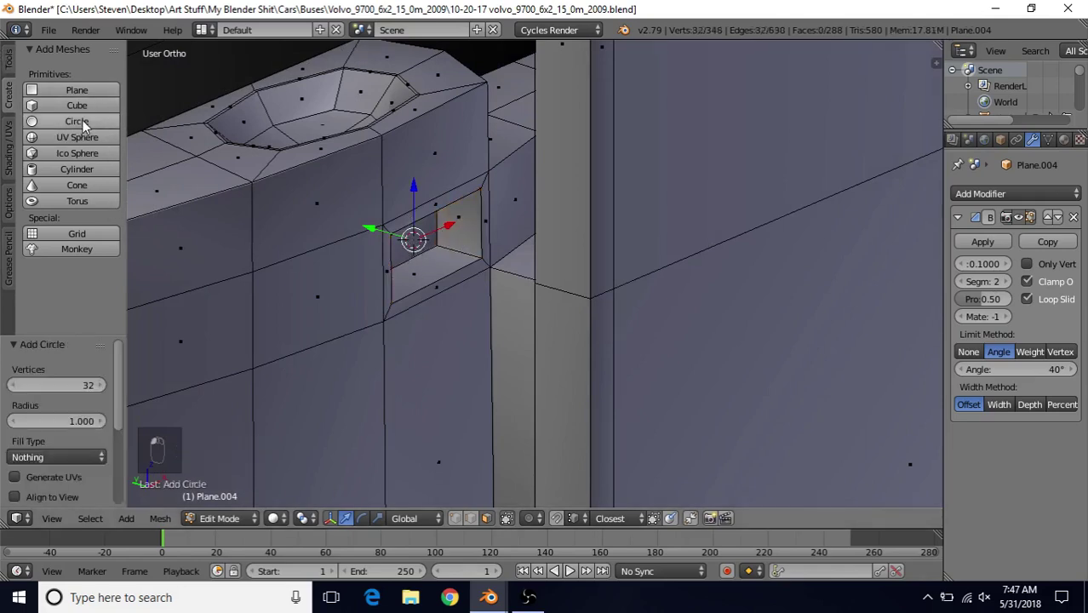
{"action": "left_click", "coordinate": [40, 385]}
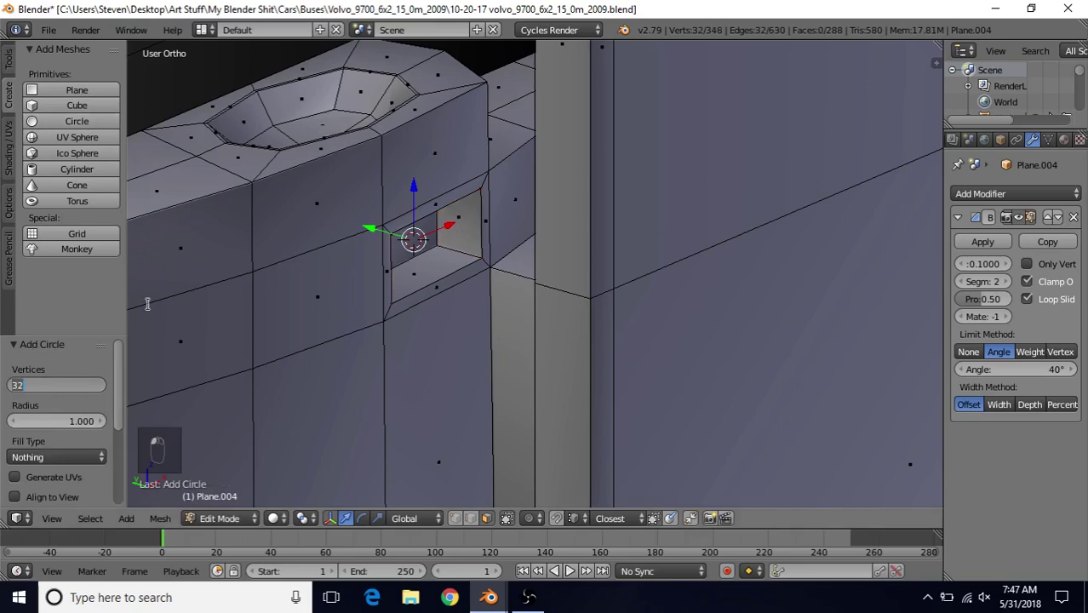
{"action": "type", "text": "5"}
{"action": "key", "text": "Return"}
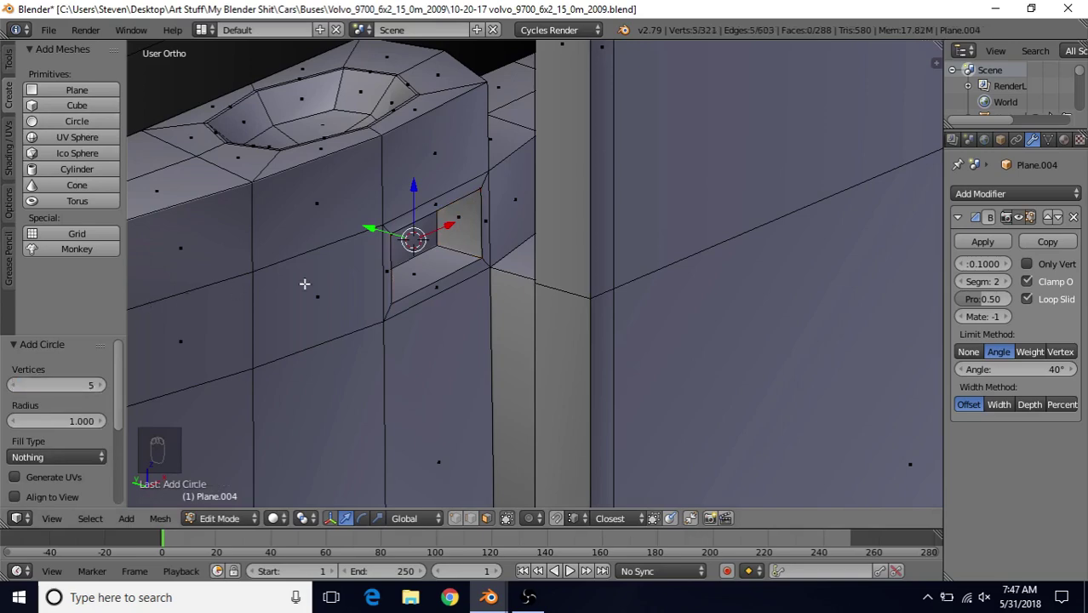
Scale the five-vertex circle down in stages by about 0.098, 0.182 and 0.522 so it fits inside the recess
{"action": "scroll", "coordinate": [305, 283], "scroll_direction": "down", "scroll_amount": 6}
{"action": "key", "text": "s"}
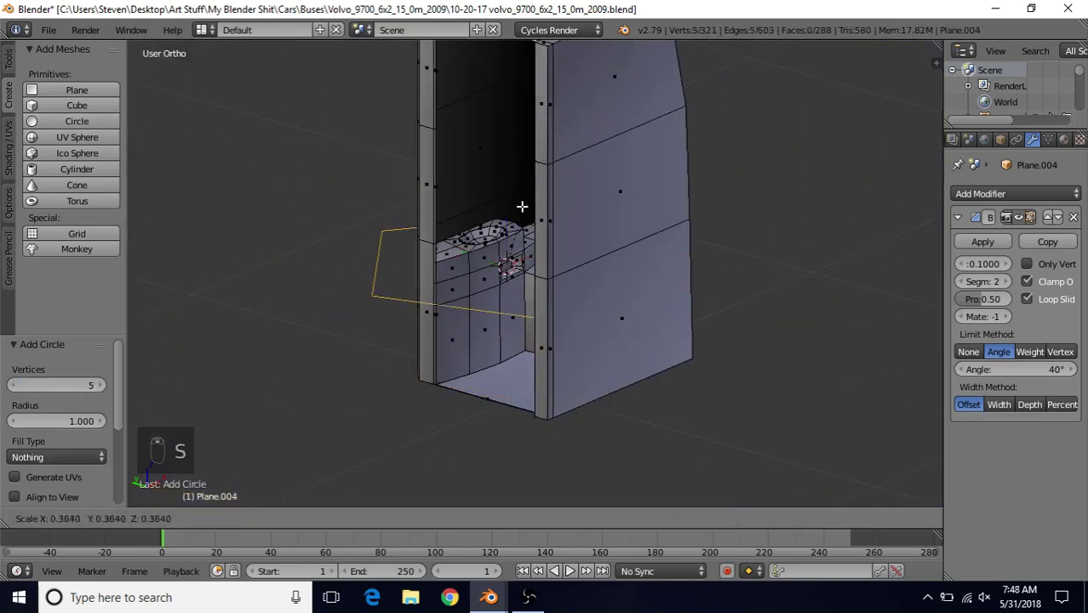
{"action": "left_click", "coordinate": [505, 248]}
{"action": "scroll", "coordinate": [518, 202], "scroll_direction": "up", "scroll_amount": 5}
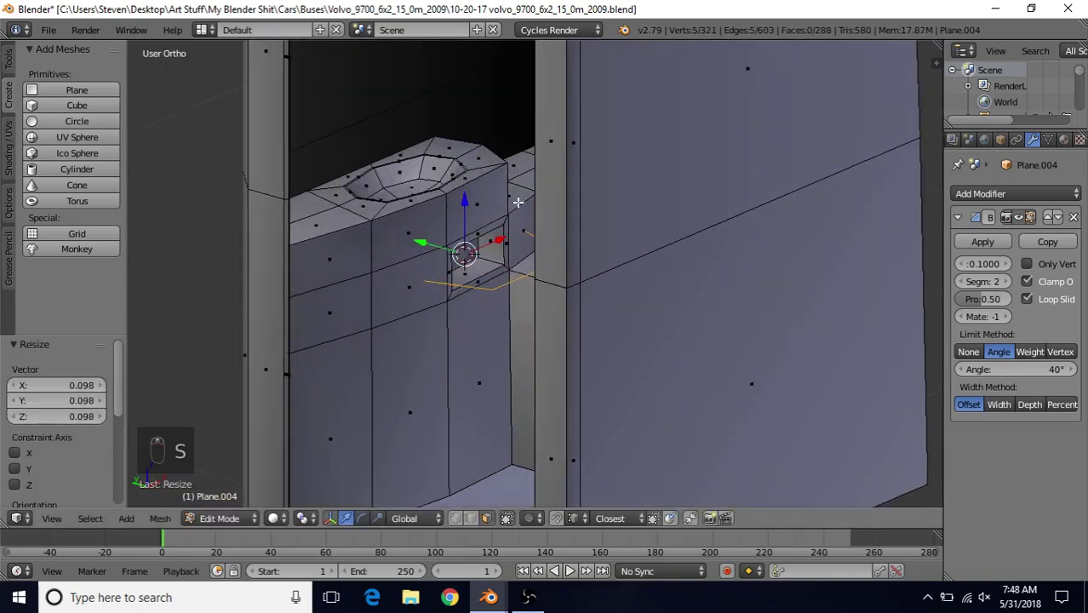
{"action": "key", "text": "s"}
{"action": "left_click", "coordinate": [471, 235]}
{"action": "scroll", "coordinate": [472, 231], "scroll_direction": "up", "scroll_amount": 2}
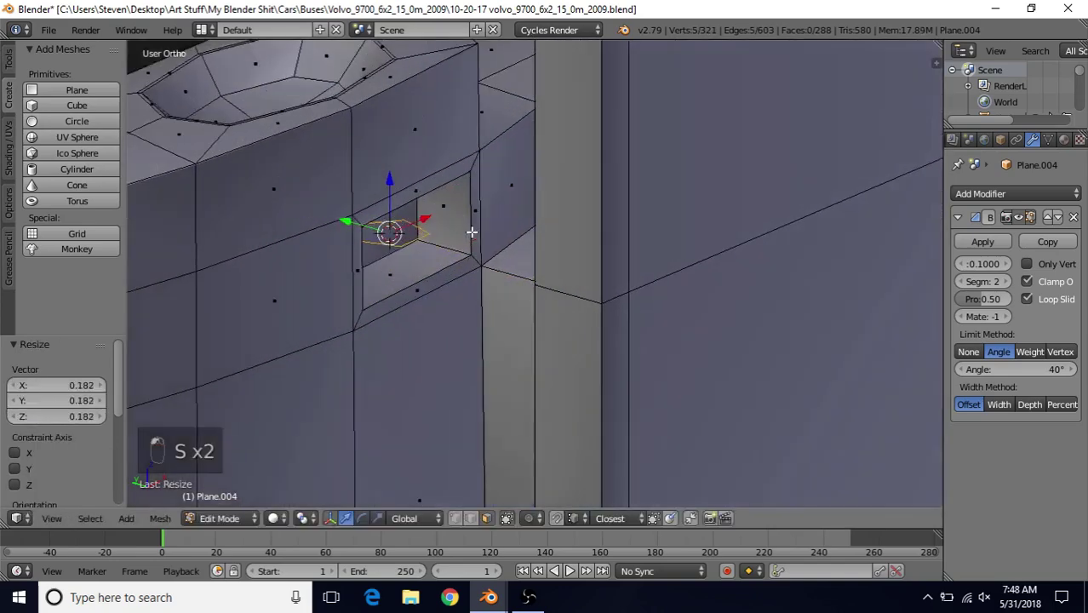
{"action": "scroll", "coordinate": [503, 232], "scroll_direction": "up", "scroll_amount": 3}
{"action": "key", "text": "s"}
{"action": "left_click", "coordinate": [442, 192]}
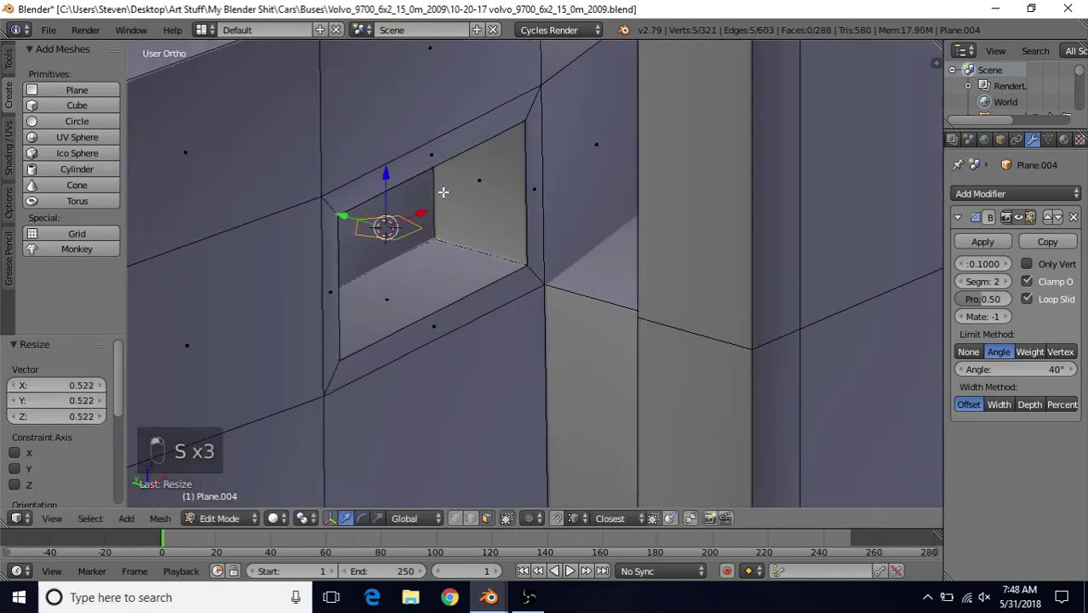
Rotate the circle 90° around the Y axis and scale it by about 0.518
{"action": "type", "text": "ry90"}
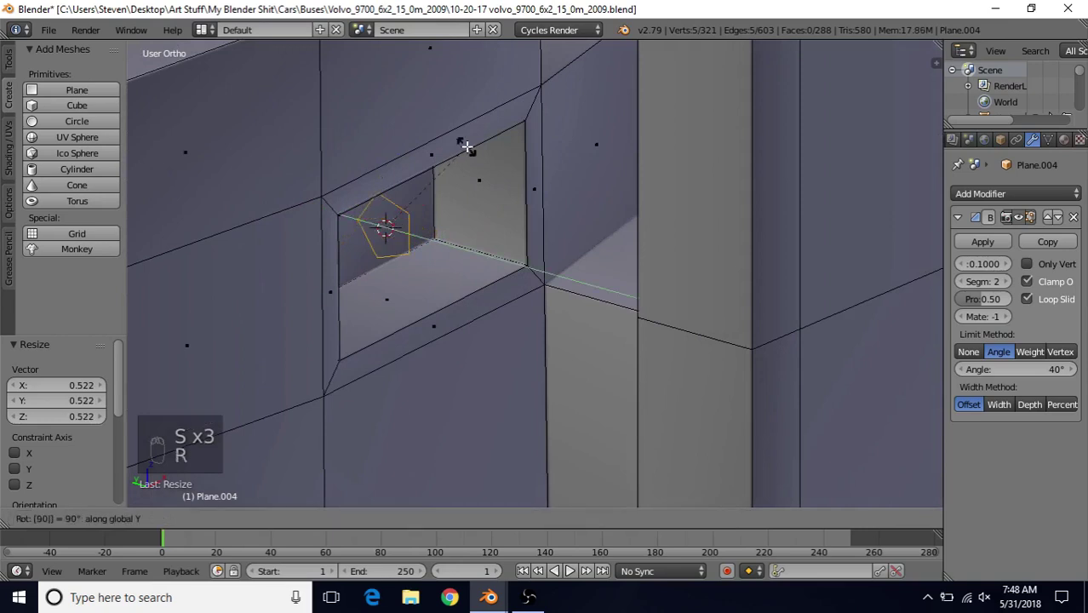
{"action": "key", "text": "Return"}
{"action": "key", "text": "s"}
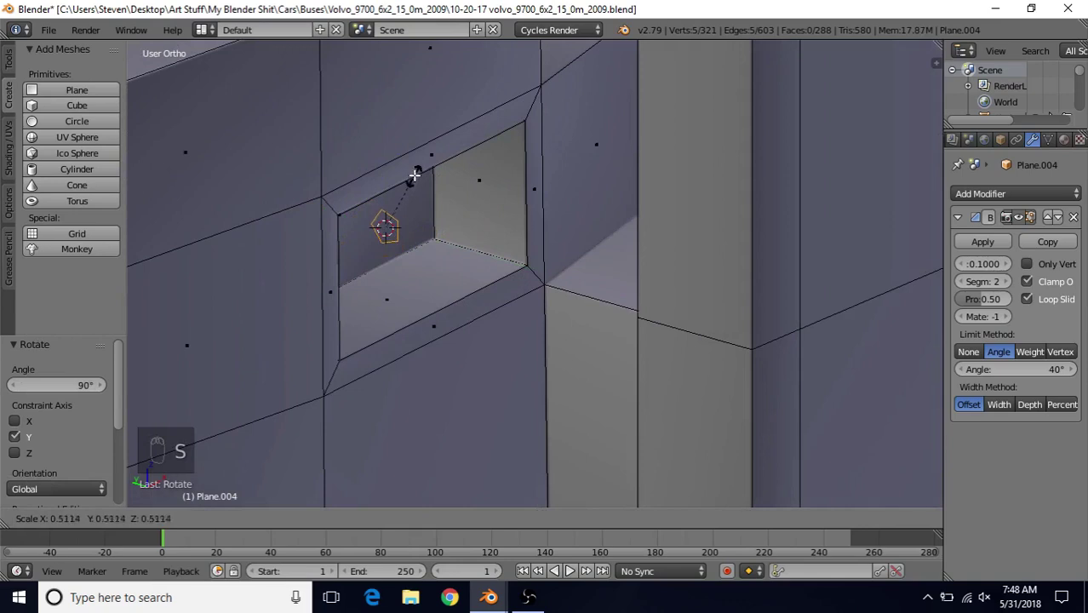
{"action": "left_click", "coordinate": [416, 169]}
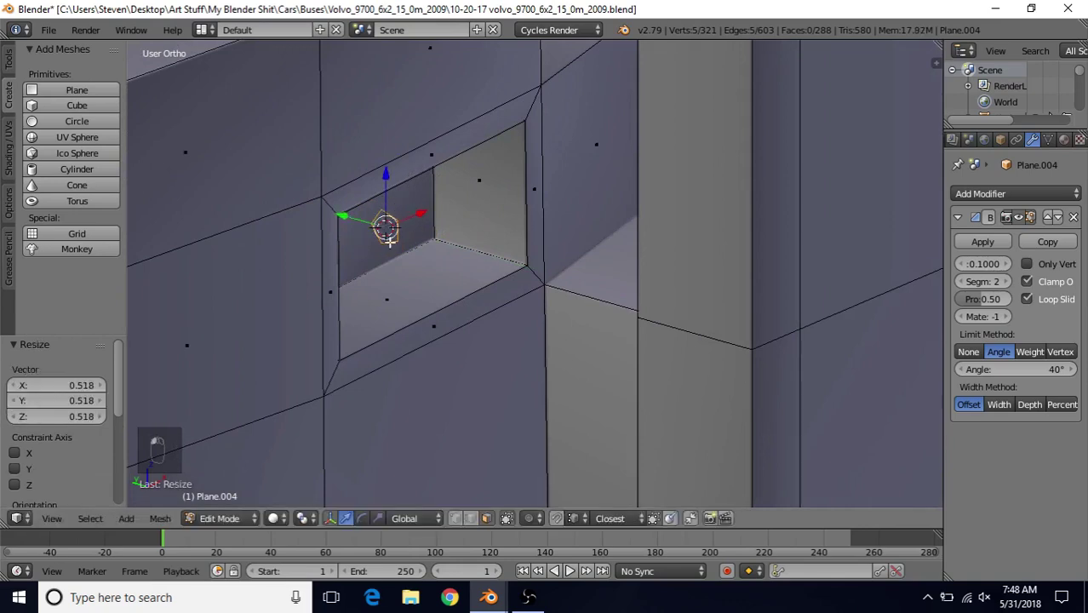
Move the circle about 0.042 along the X axis to the end wall of the recess nearest the toilet
{"action": "middle_click_drag", "start_coordinate": [437, 191], "coordinate": [412, 219], "text": "shift"}
{"action": "key", "text": "g"}
{"action": "key", "text": "x"}
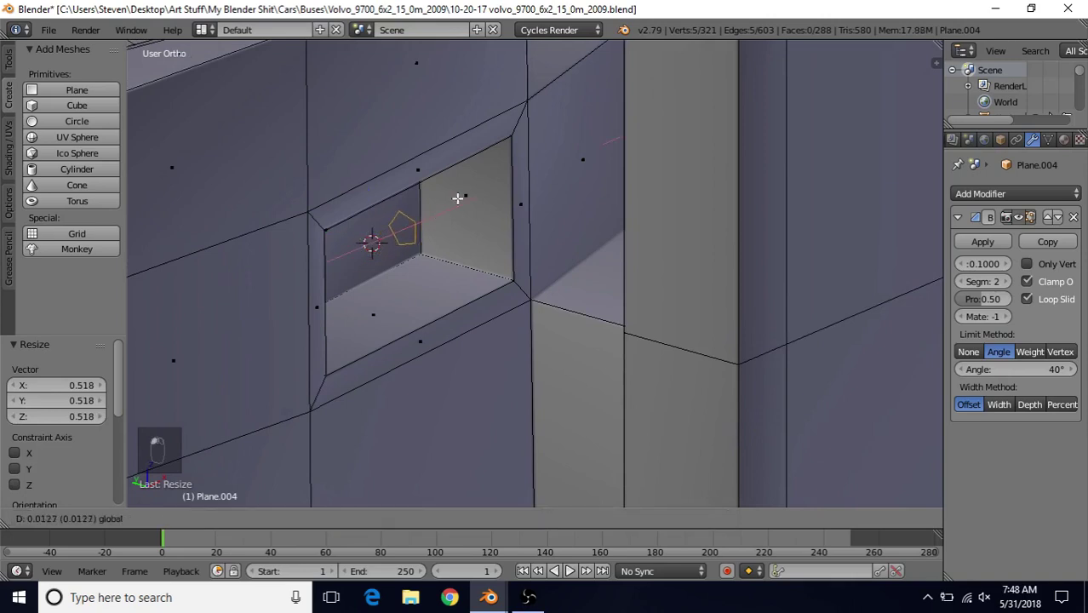
{"action": "left_click", "coordinate": [511, 140]}
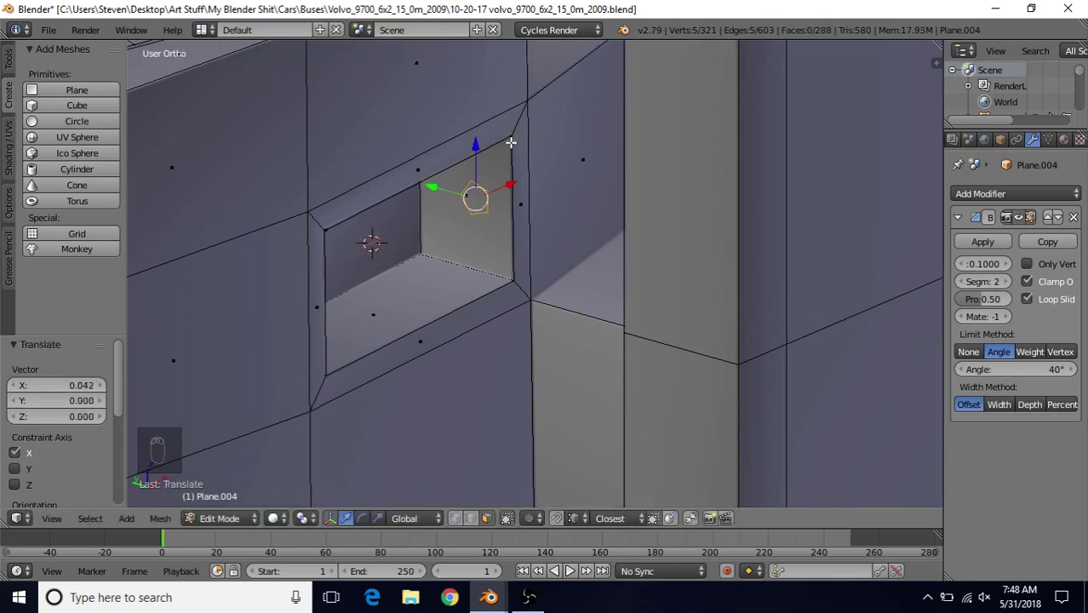
Extrude the circle about -0.084 along the X axis into a rod spanning the recess
{"action": "key", "text": "e"}
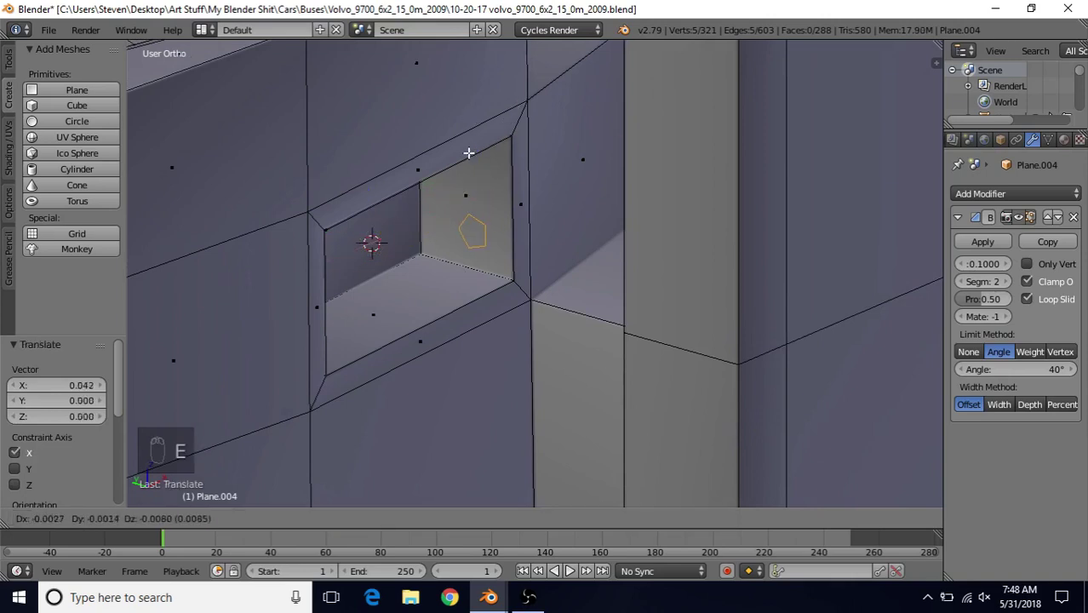
{"action": "right_click", "coordinate": [469, 152]}
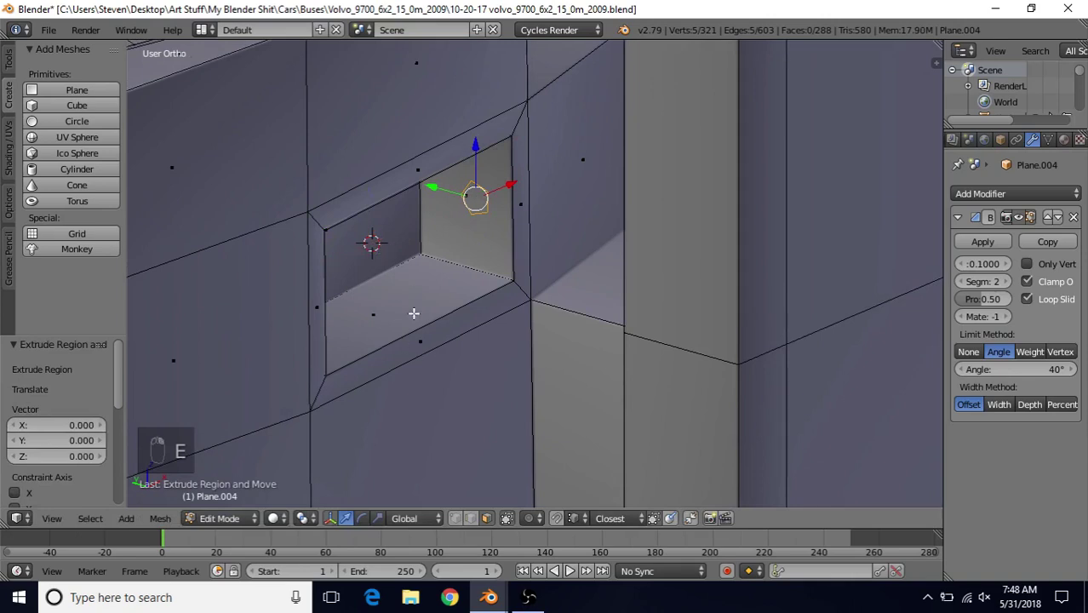
{"action": "key", "text": "e"}
{"action": "key", "text": "x"}
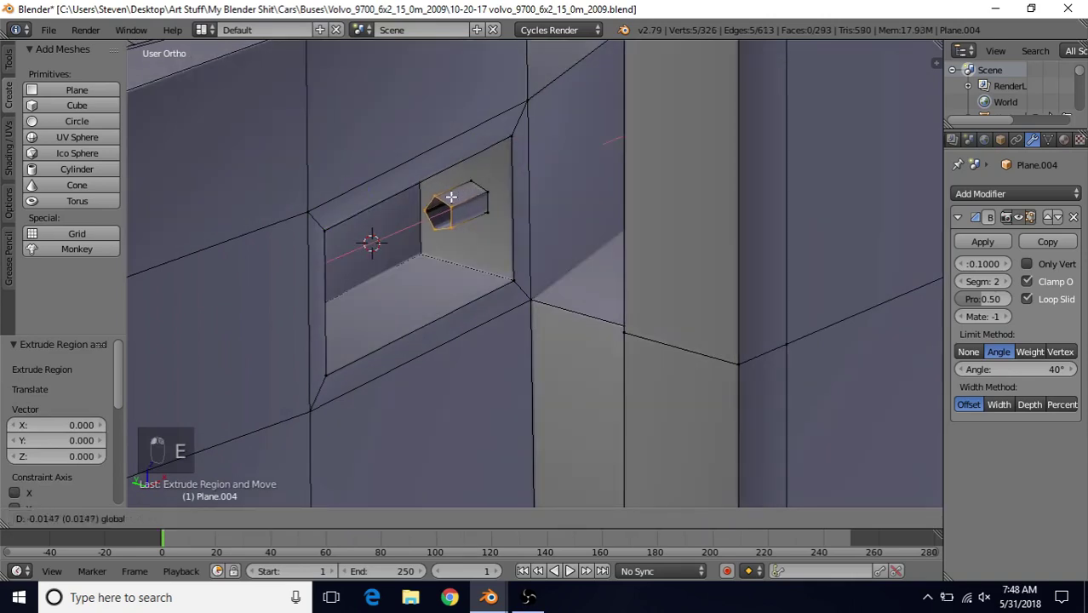
{"action": "left_click", "coordinate": [325, 230]}
{"action": "scroll", "coordinate": [407, 243], "scroll_direction": "down", "scroll_amount": 5}
{"action": "middle_click_drag", "start_coordinate": [408, 243], "coordinate": [553, 241]}
{"action": "scroll", "coordinate": [483, 223], "scroll_direction": "up", "scroll_amount": 3}
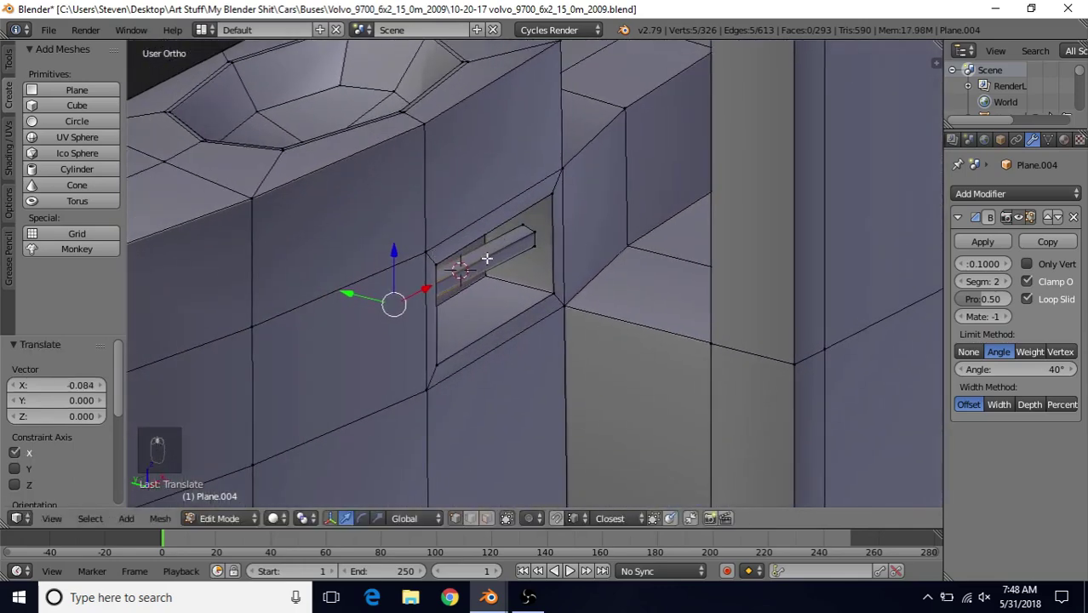
Add a circle with 10 vertices at the 3D cursor in the middle of the rod
{"action": "scroll", "coordinate": [487, 258], "scroll_direction": "up", "scroll_amount": 2}
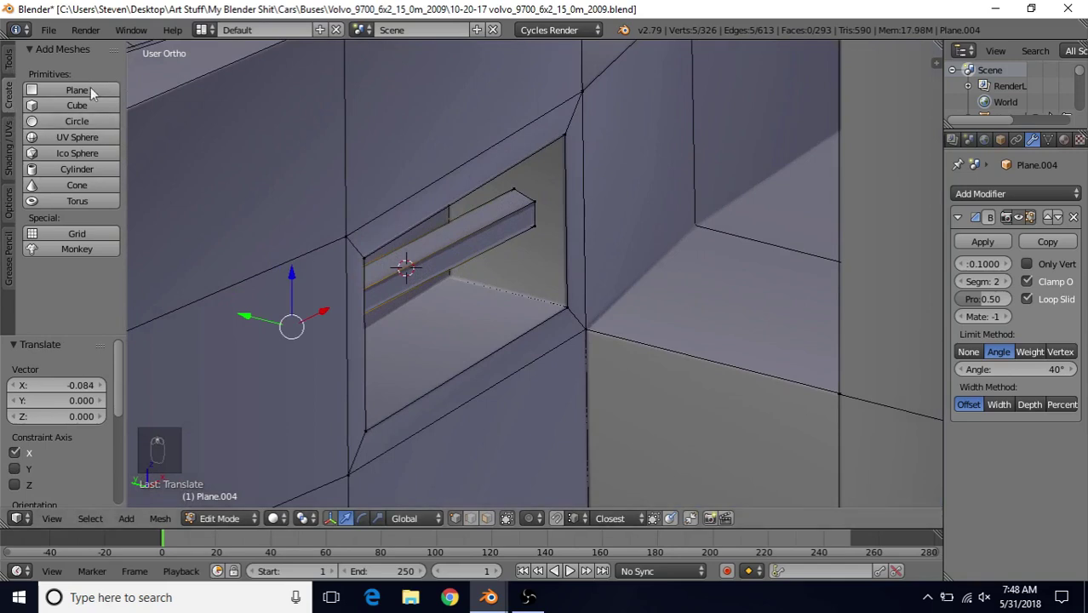
{"action": "left_click", "coordinate": [58, 120]}
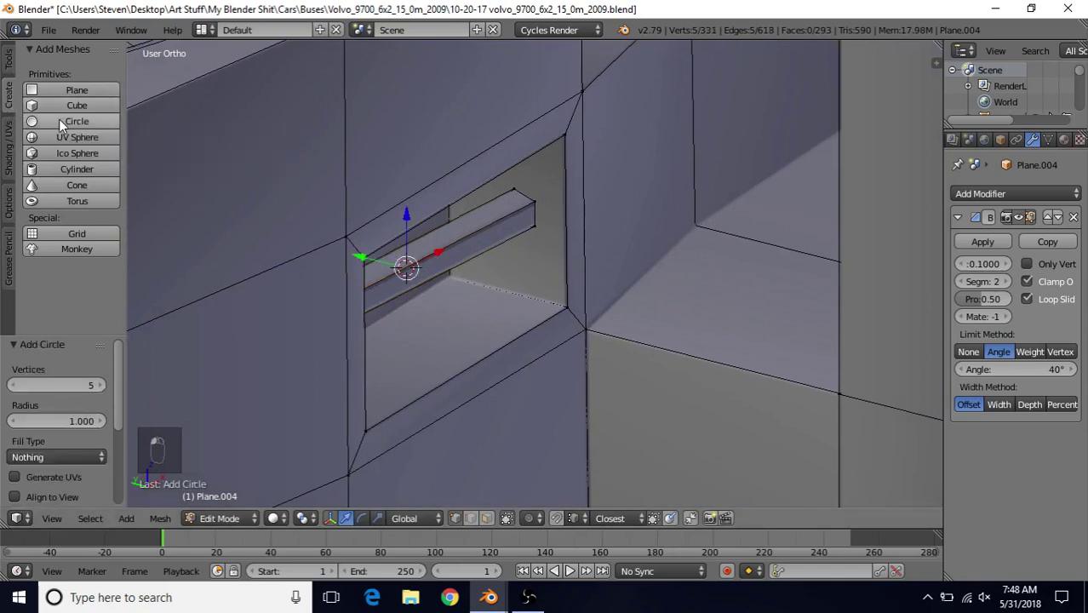
{"action": "left_click", "coordinate": [47, 384]}
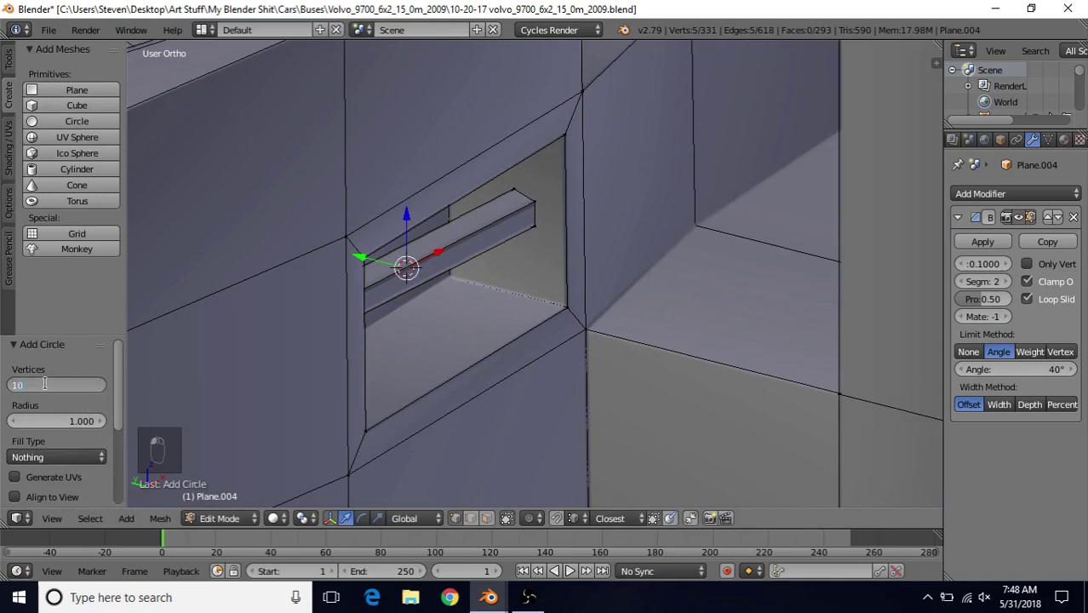
{"action": "type", "text": "10"}
{"action": "key", "text": "Return"}
Scale the new circle down in three passes by about 0.264, 0.185 and 0.601 to bring it near the recess size
{"action": "key", "text": "KP_Decimal"}
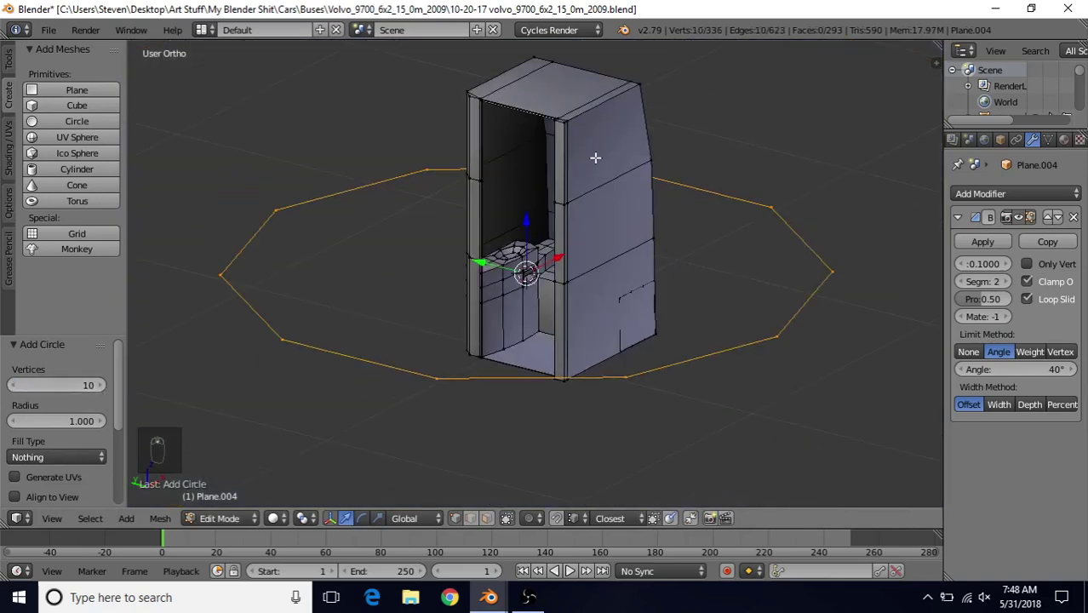
{"action": "key", "text": "s"}
{"action": "left_click", "coordinate": [515, 234]}
{"action": "scroll", "coordinate": [509, 144], "scroll_direction": "up", "scroll_amount": 12}
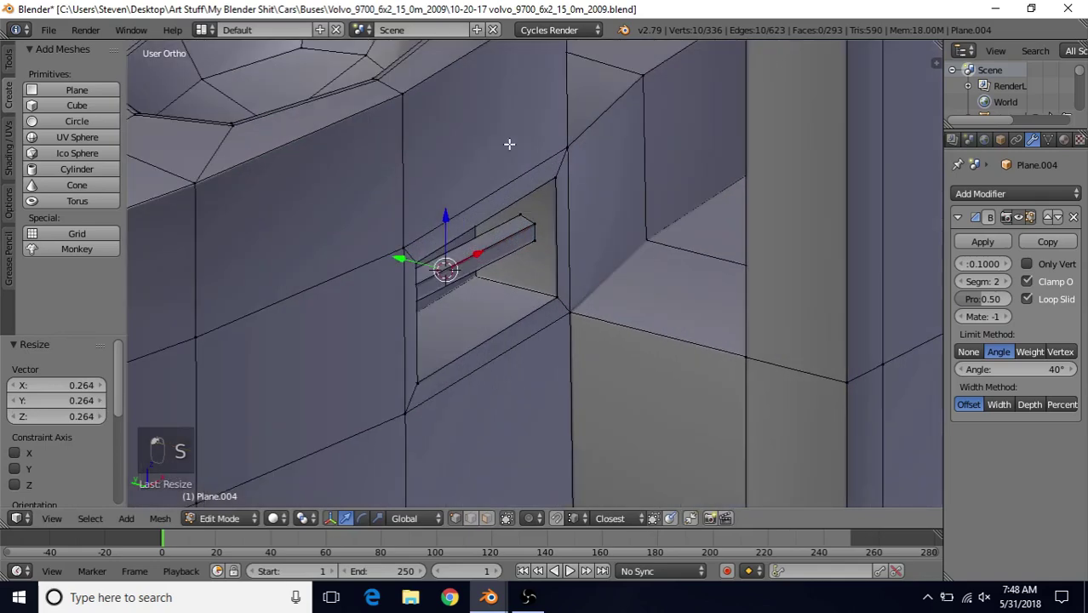
{"action": "key", "text": "s"}
{"action": "left_click", "coordinate": [436, 242]}
{"action": "key", "text": "s"}
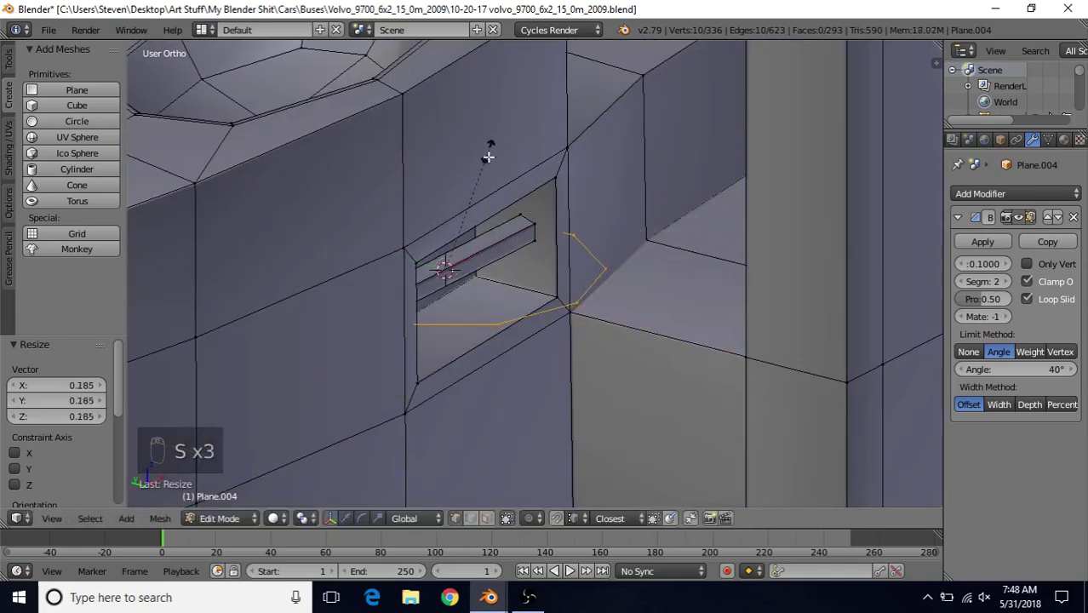
{"action": "left_click", "coordinate": [469, 199]}
{"action": "scroll", "coordinate": [467, 196], "scroll_direction": "up", "scroll_amount": 3}
Rotate the circle 90° around the Y axis and scale it by about 0.206 to fit closely around the rod
{"action": "type", "text": "ry"}
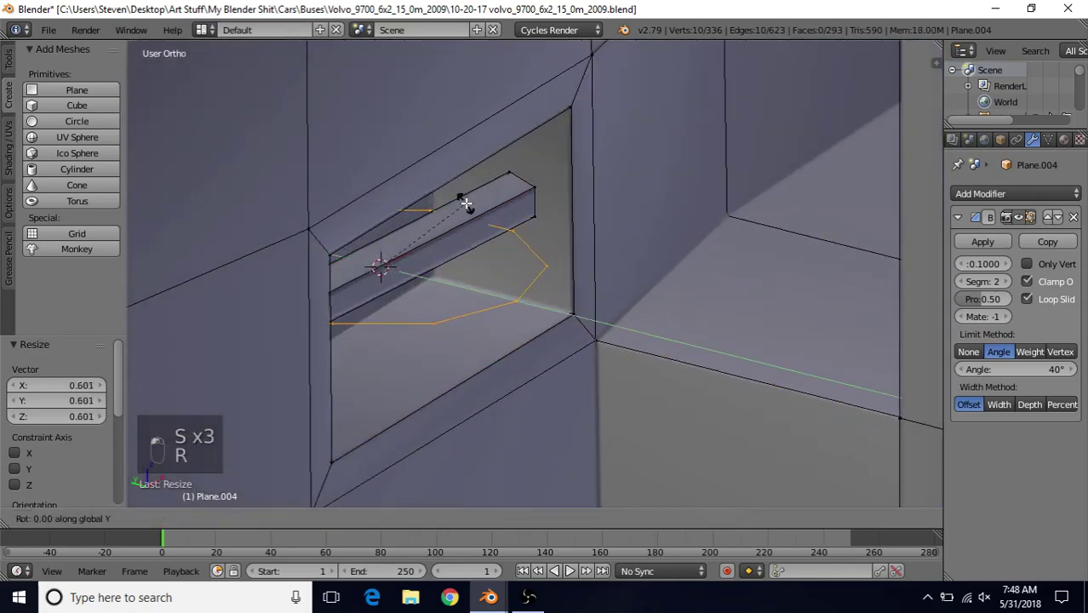
{"action": "type", "text": "90"}
{"action": "key", "text": "Return"}
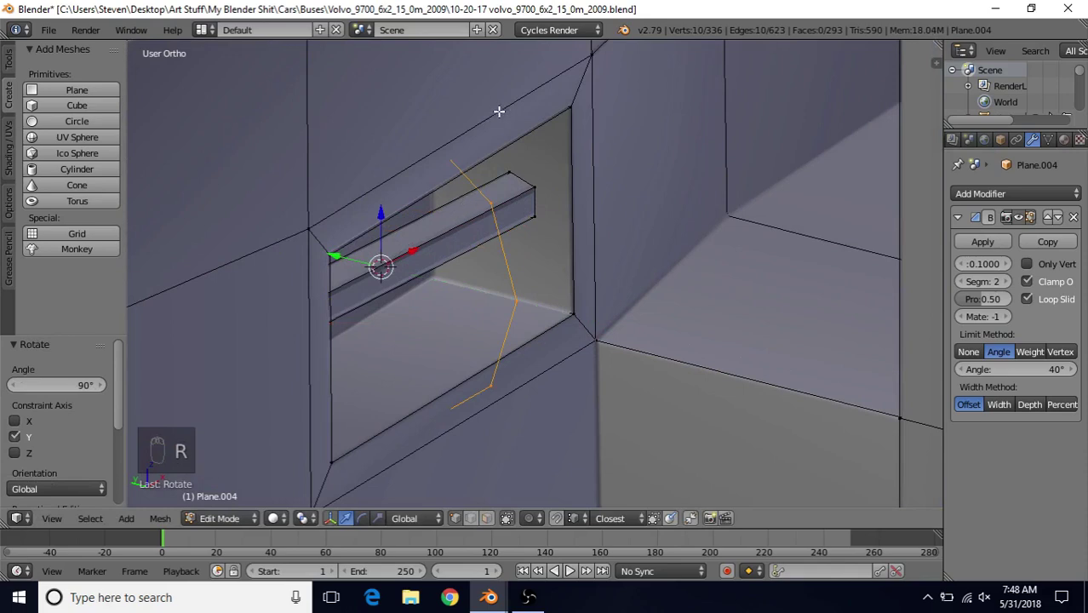
{"action": "key", "text": "s"}
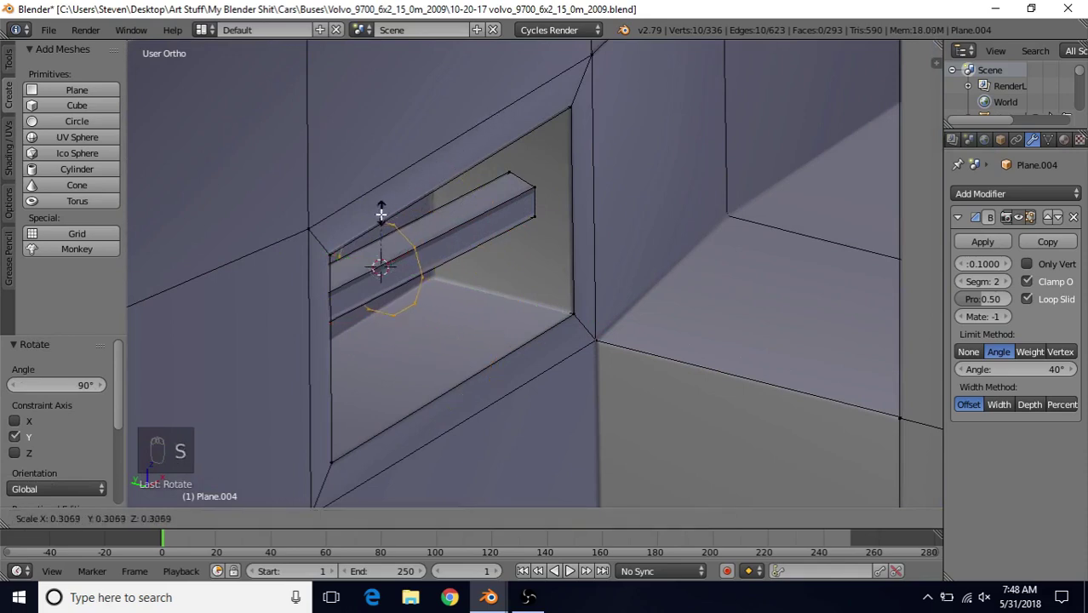
{"action": "left_click", "coordinate": [372, 226]}
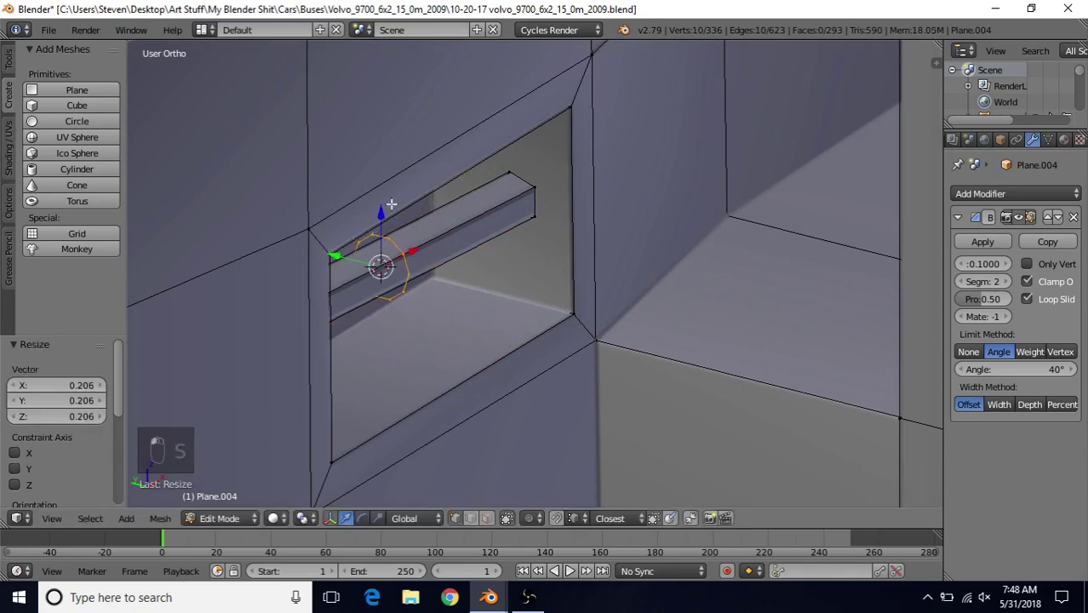
{"action": "middle_click_drag", "start_coordinate": [390, 204], "coordinate": [415, 175], "text": "shift"}
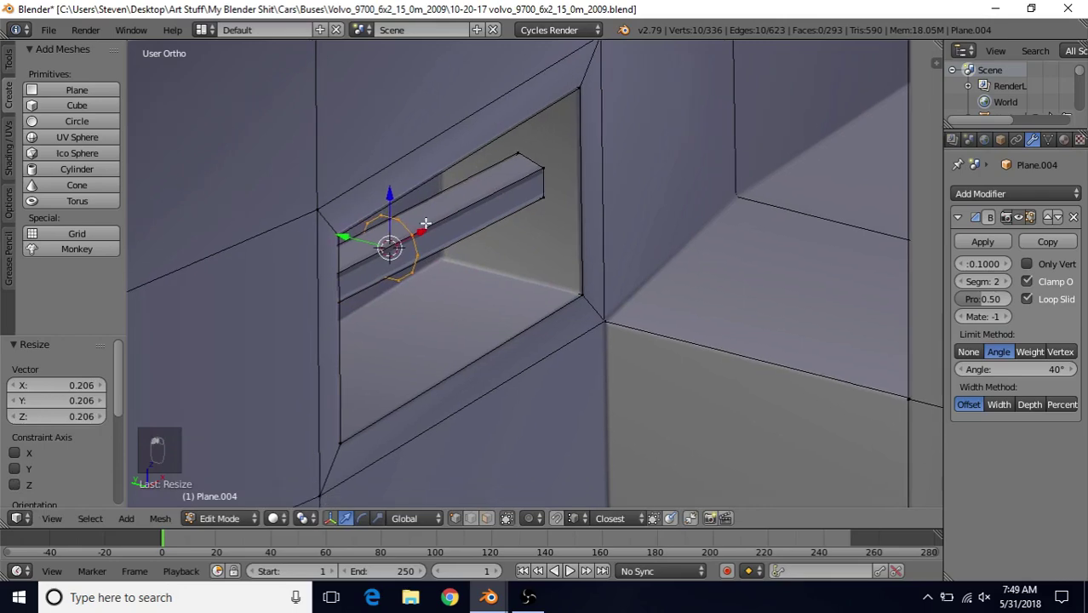
Extrude the circle in place and scale the new edge loop outward into a flat ring around the rod
{"action": "key", "text": "e"}
{"action": "right_click", "coordinate": [494, 146]}
{"action": "key", "text": "s"}
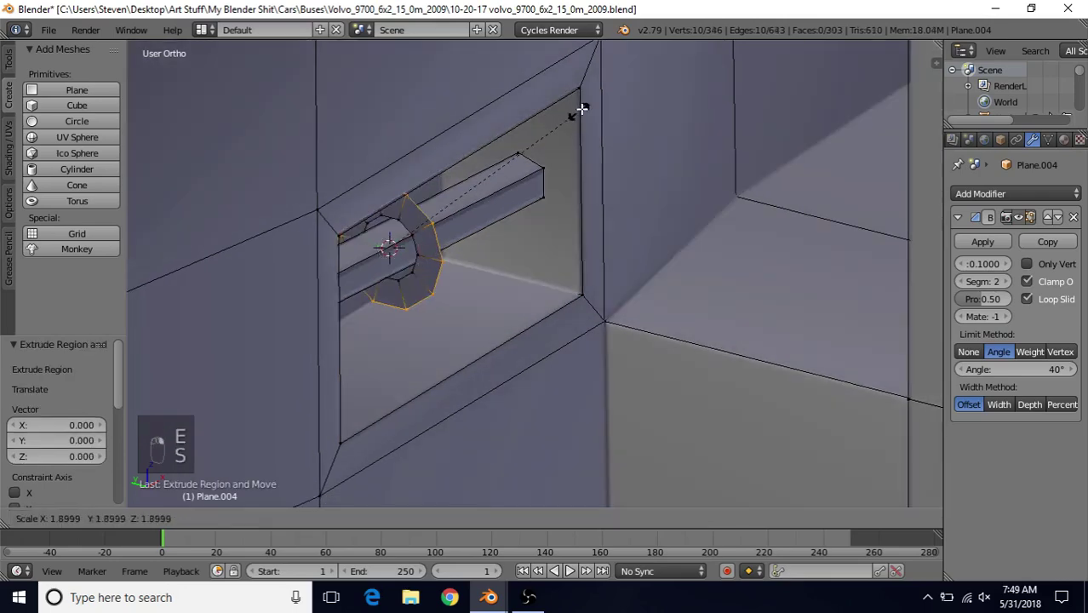
{"action": "left_click", "coordinate": [666, 487]}
Select the whole ring and move it about 0.042 along the X axis to the far end of the rod
{"action": "key", "text": "ctrl+KP_Add"}
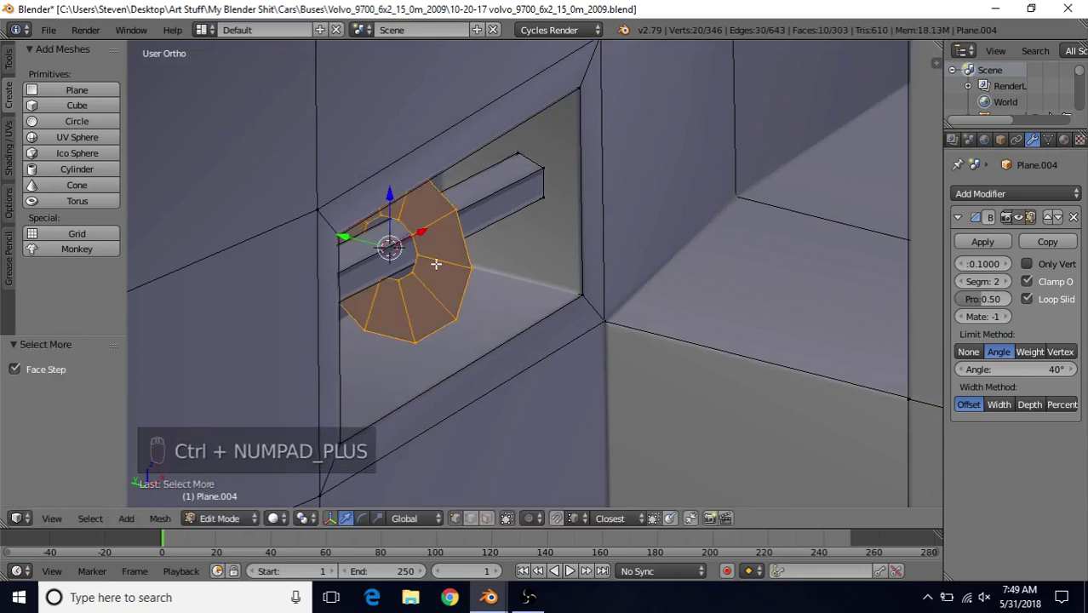
{"action": "key", "text": "g"}
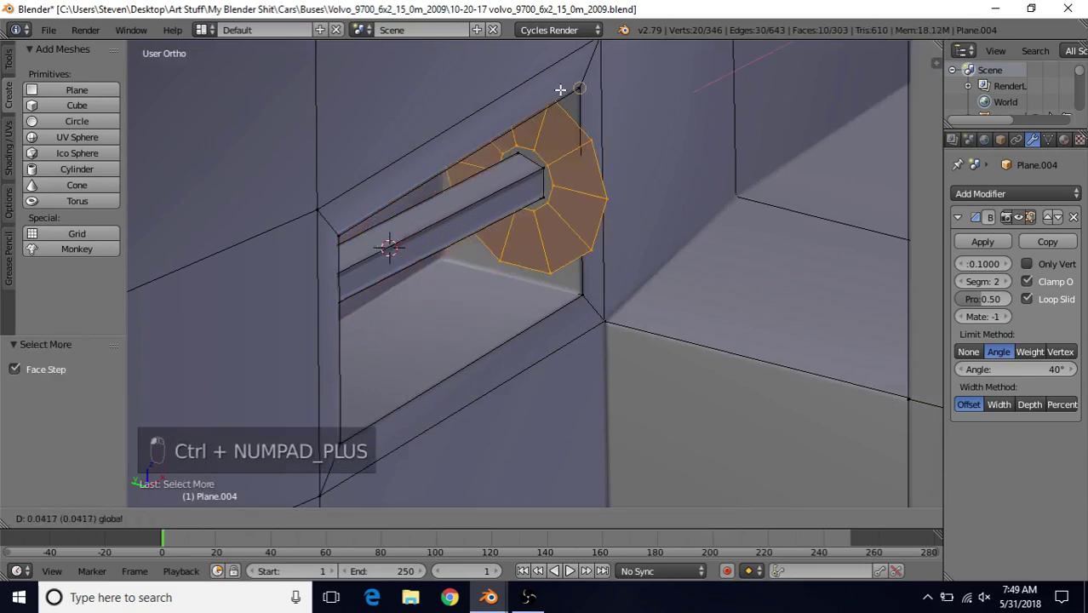
{"action": "left_click", "coordinate": [561, 90]}
{"action": "scroll", "coordinate": [493, 366], "scroll_direction": "down", "scroll_amount": 3}
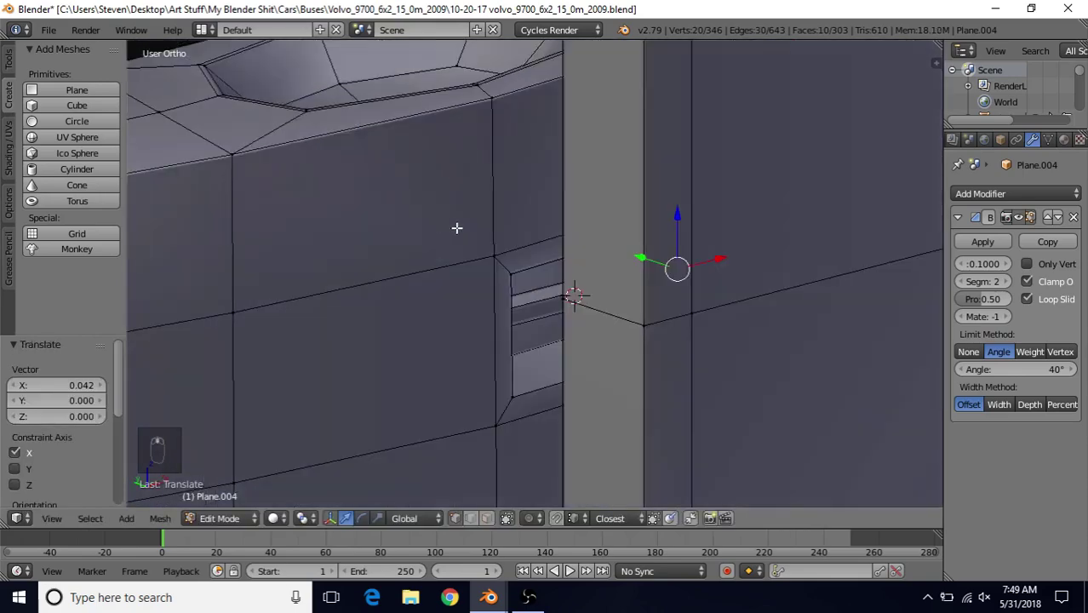
Extrude the ring about -0.084 along the X axis into a hollow roll and make the roll's normals consistent
{"action": "key", "text": "e"}
{"action": "right_click", "coordinate": [493, 221]}
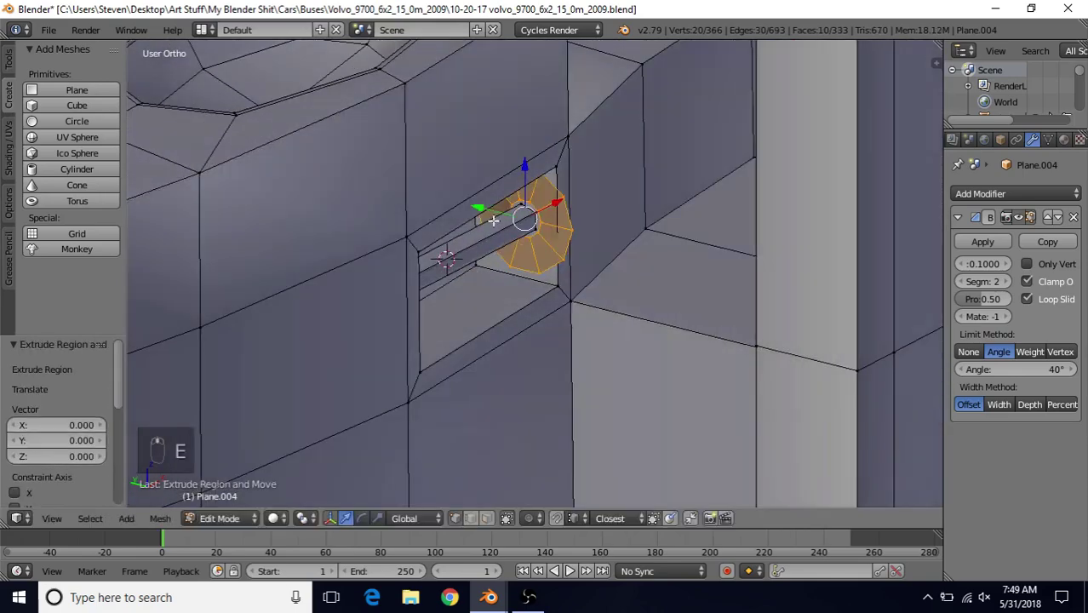
{"action": "left_click_drag", "start_coordinate": [560, 202], "coordinate": [418, 249]}
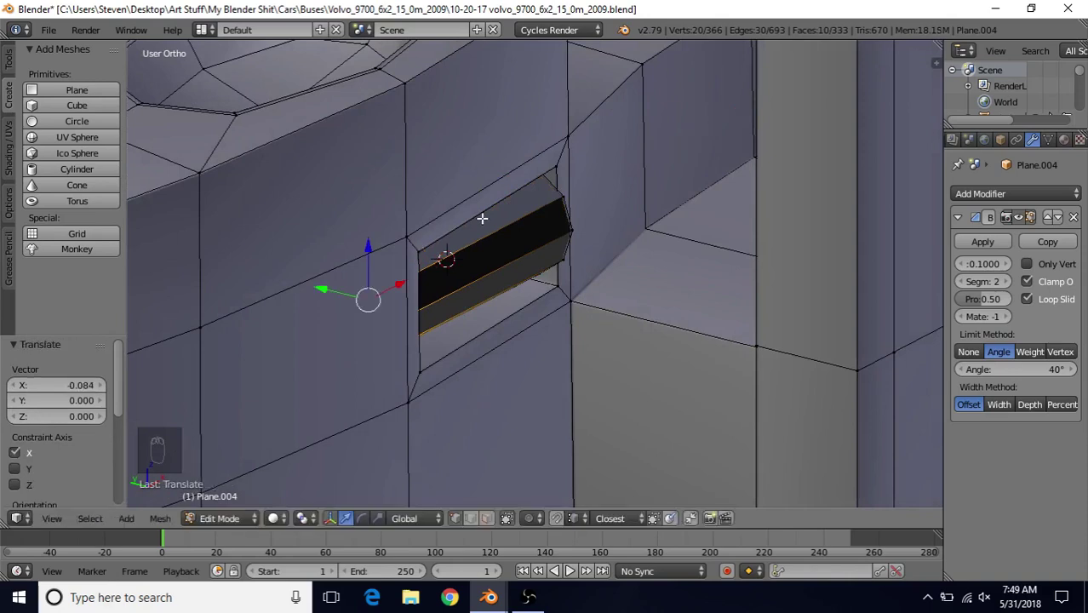
{"action": "key", "text": "ctrl+l"}
{"action": "key", "text": "ctrl+n"}
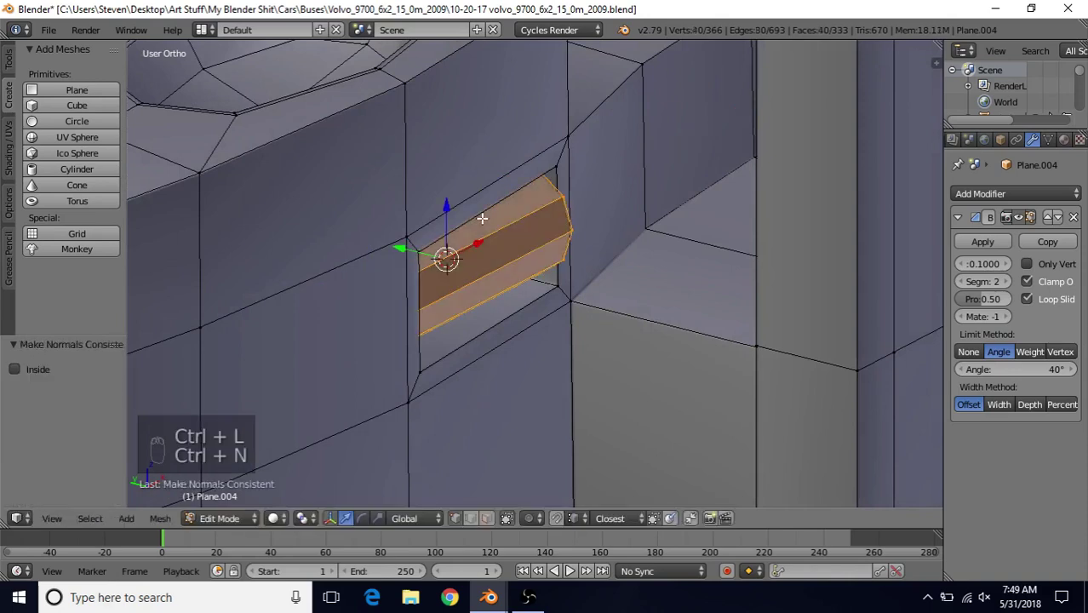
{"action": "scroll", "coordinate": [482, 218], "scroll_direction": "up", "scroll_amount": 2}
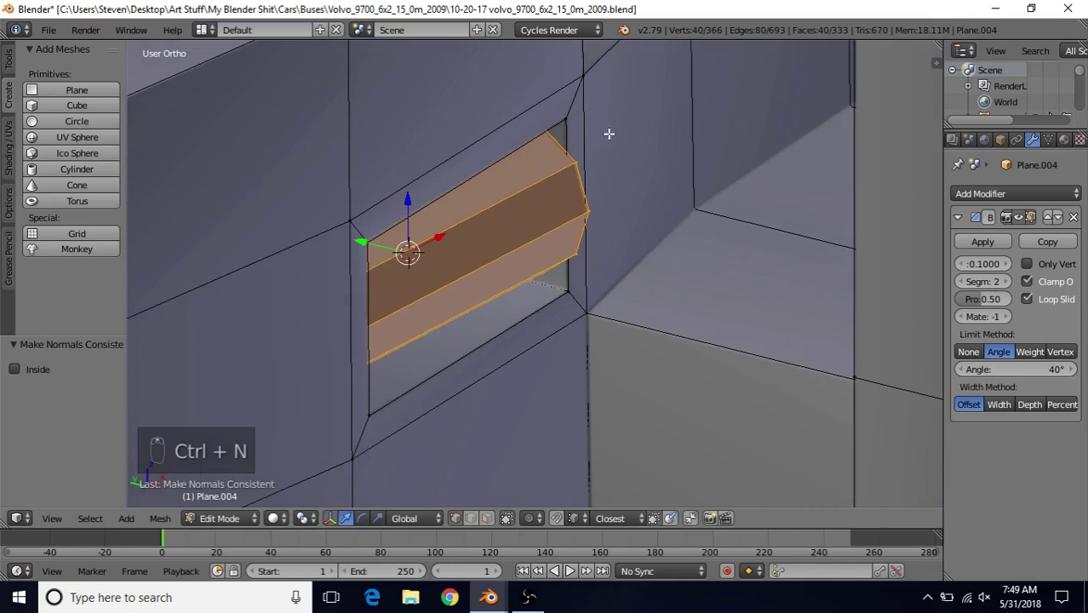
Shorten the roll by scaling it about 0.475 along the X axis, leaving both ends of the rod exposed
{"action": "key", "text": "s"}
{"action": "key", "text": "x"}
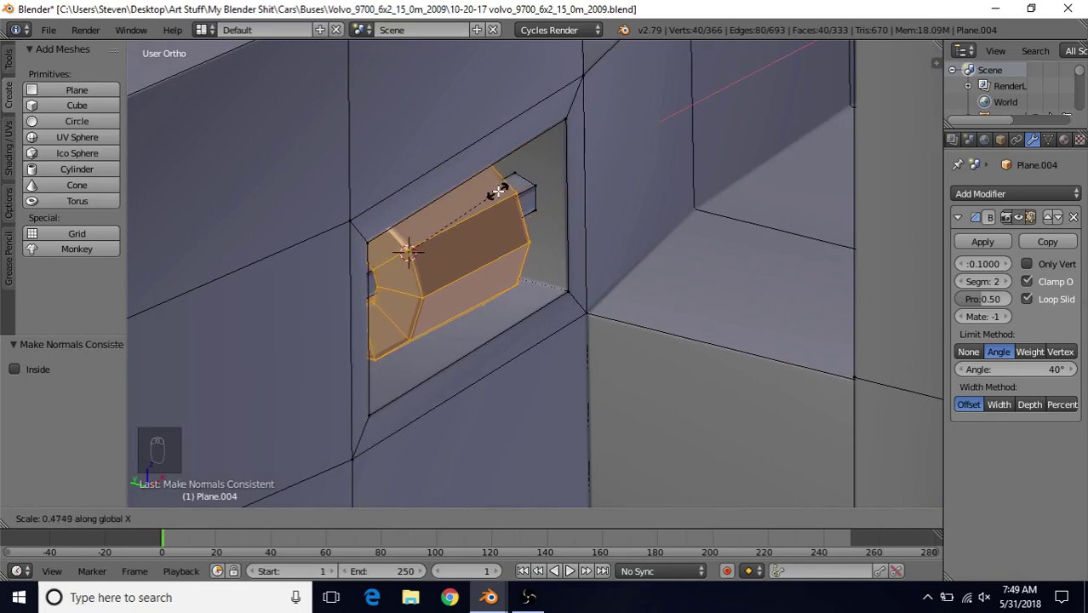
{"action": "left_click", "coordinate": [496, 187]}
{"action": "scroll", "coordinate": [565, 212], "scroll_direction": "down", "scroll_amount": 5}
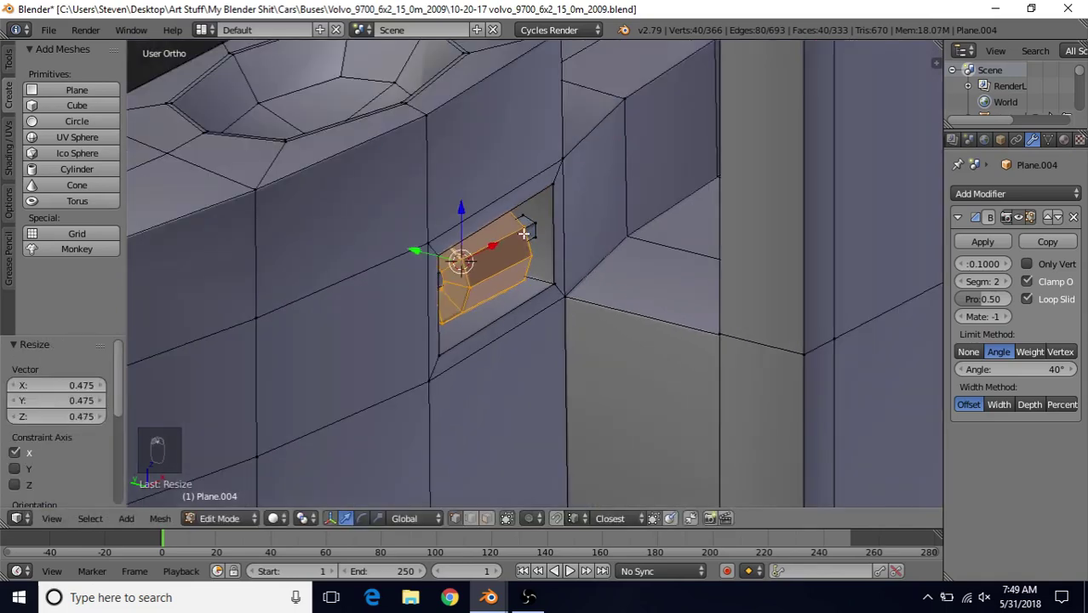
{"action": "scroll", "coordinate": [447, 290], "scroll_direction": "up", "scroll_amount": 3}
{"action": "key", "text": "Tab"}
{"action": "key", "text": "Tab"}
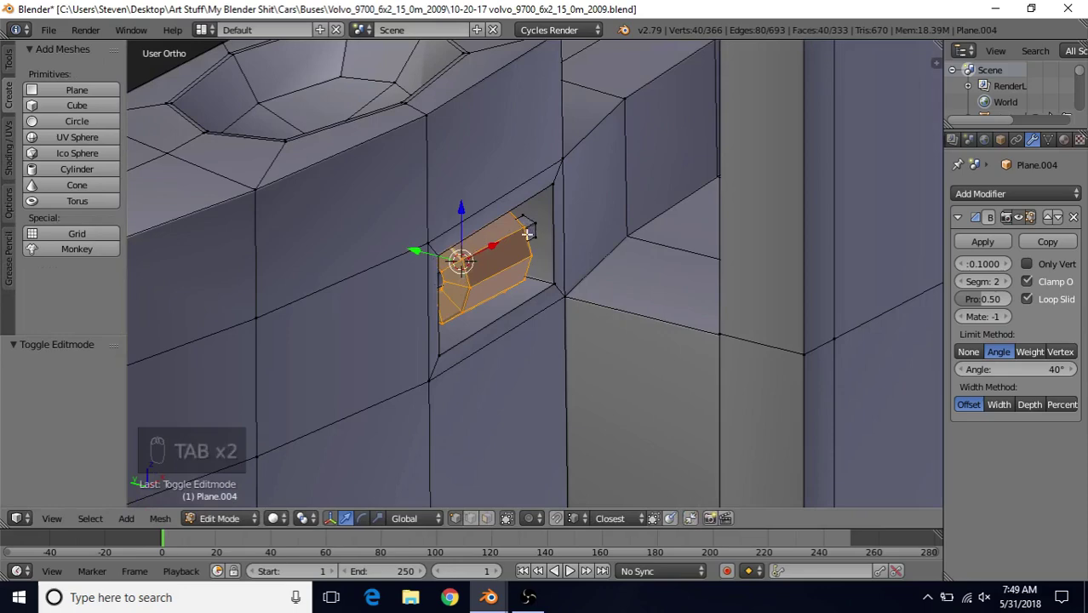
Scale the whole roll uniformly by about 0.935 within the recess
{"action": "scroll", "coordinate": [461, 258], "scroll_direction": "up", "scroll_amount": 4}
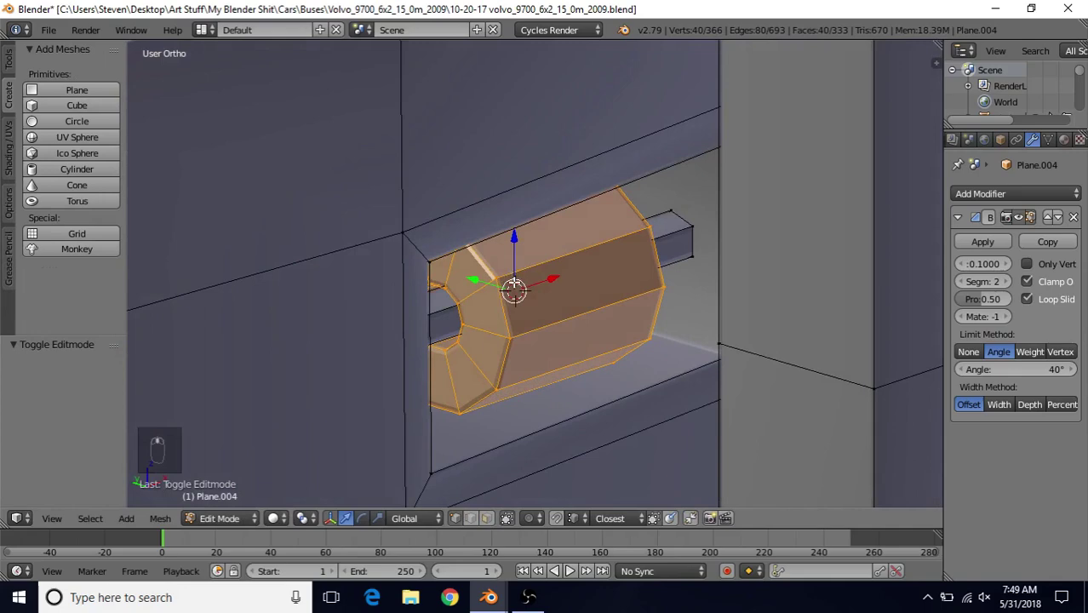
{"action": "scroll", "coordinate": [514, 284], "scroll_direction": "down", "scroll_amount": 2}
{"action": "middle_click_drag", "start_coordinate": [516, 274], "coordinate": [544, 238]}
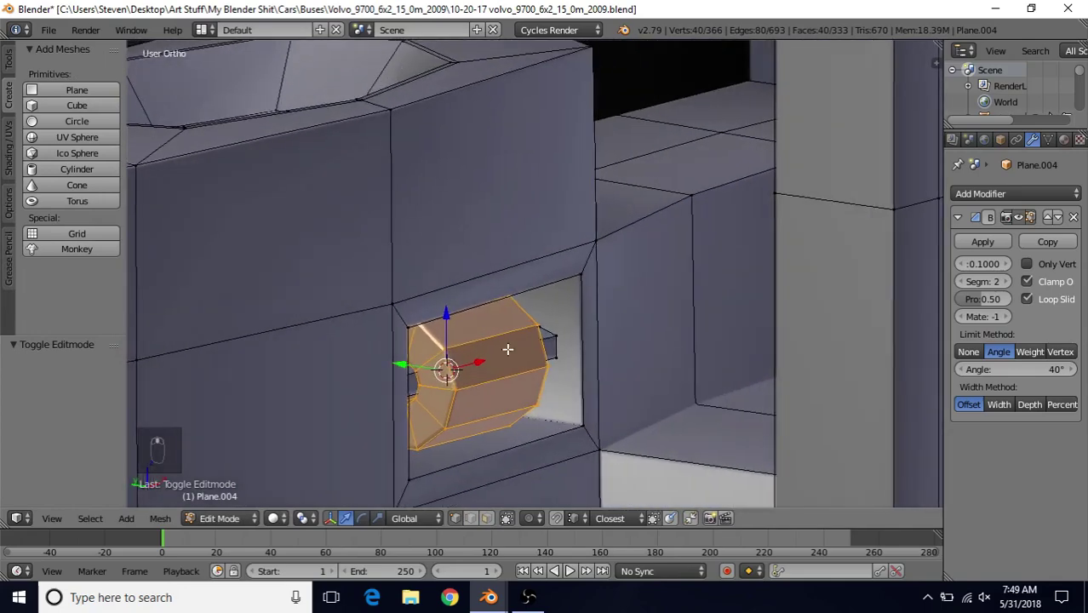
{"action": "mouse_move", "coordinate": [507, 349]}
{"action": "middle_mouse_down"}
{"action": "mouse_move", "coordinate": [556, 364]}
{"action": "mouse_move", "coordinate": [481, 357]}
{"action": "mouse_move", "coordinate": [505, 345]}
{"action": "middle_mouse_up"}
{"action": "scroll", "coordinate": [505, 345], "scroll_direction": "up", "scroll_amount": 1}
{"action": "key", "text": "s"}
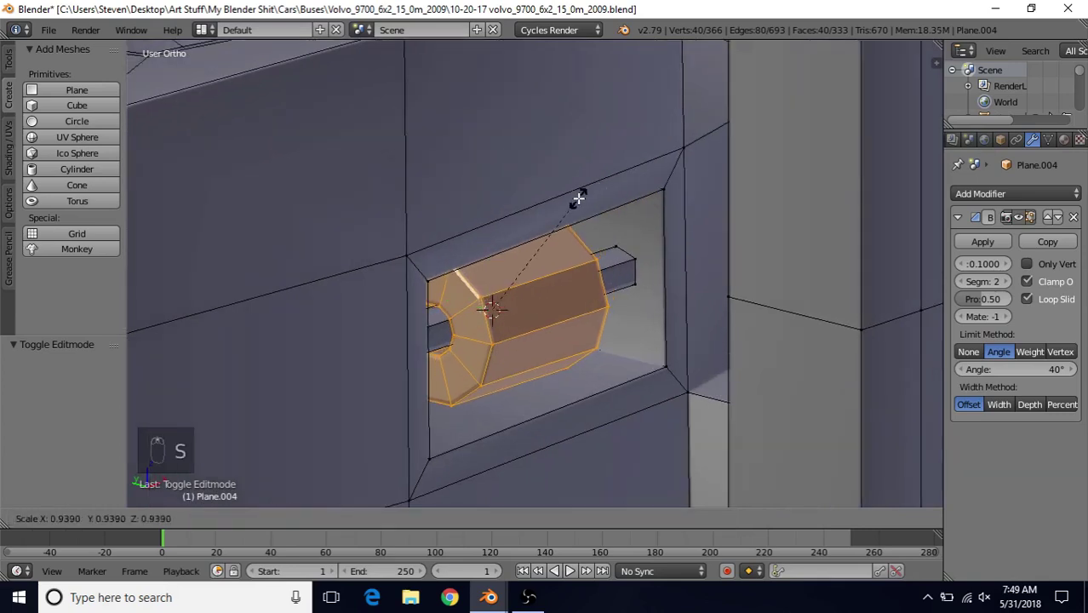
{"action": "left_click", "coordinate": [578, 200]}
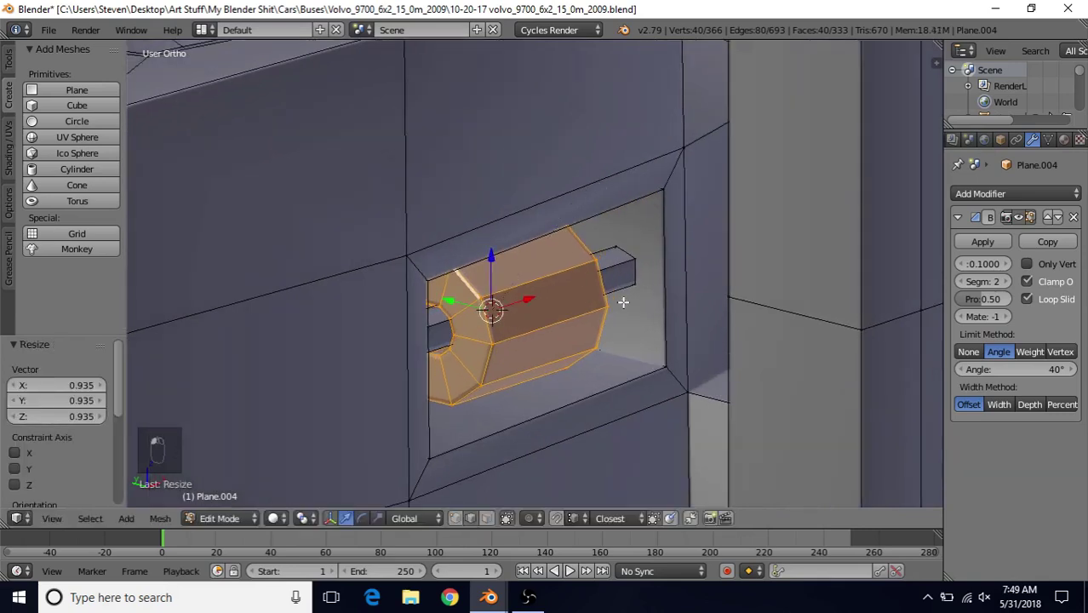
Add the linked rod to the roll selection and shift both outward along Y by about -0.002, easing back about 0.0007
{"action": "right_click", "coordinate": [608, 269], "text": "shift"}
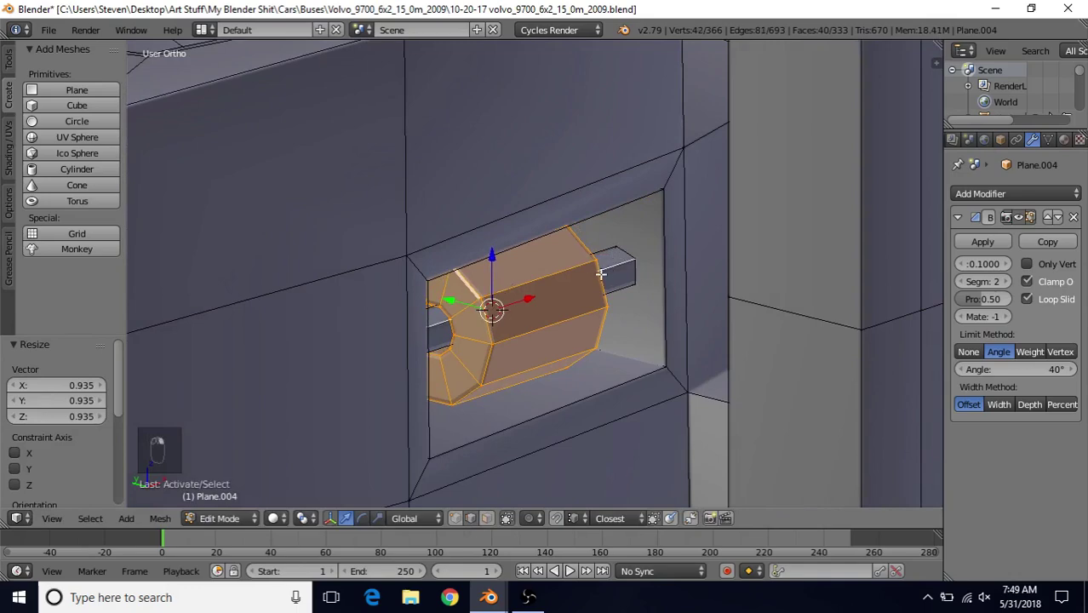
{"action": "key", "text": "ctrl+l"}
{"action": "scroll", "coordinate": [596, 278], "scroll_direction": "down", "scroll_amount": 4}
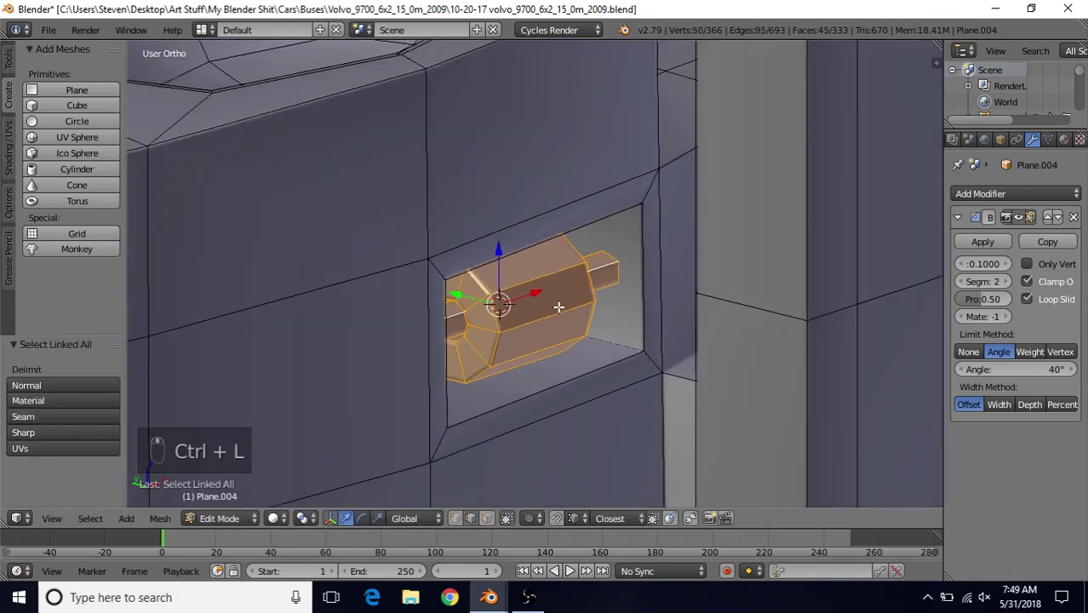
{"action": "middle_click_drag", "start_coordinate": [533, 293], "coordinate": [574, 301]}
{"action": "scroll", "coordinate": [574, 301], "scroll_direction": "up", "scroll_amount": 2}
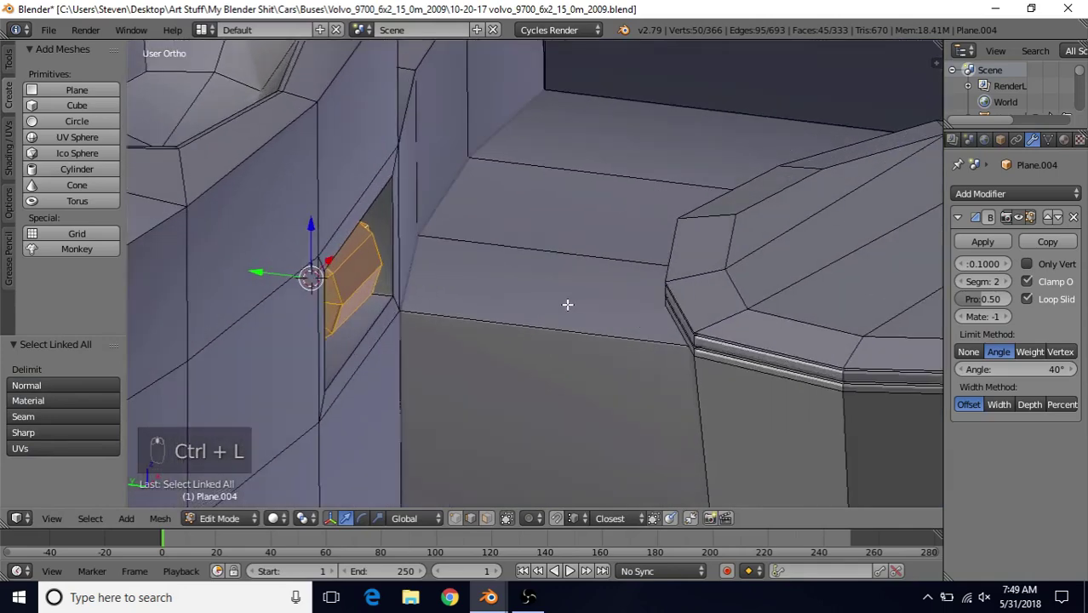
{"action": "left_click_drag", "start_coordinate": [254, 273], "coordinate": [260, 270]}
{"action": "middle_click_drag", "start_coordinate": [368, 274], "coordinate": [393, 283]}
{"action": "left_click_drag", "start_coordinate": [215, 273], "coordinate": [224, 272]}
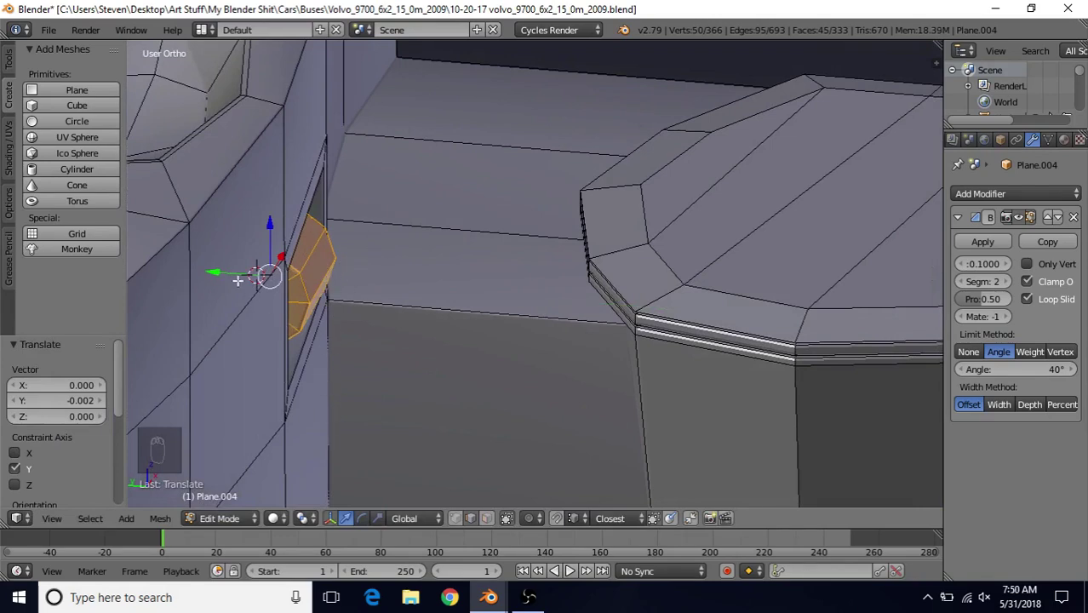
{"action": "left_click_drag", "start_coordinate": [208, 272], "coordinate": [222, 272]}
{"action": "middle_click_drag", "start_coordinate": [371, 217], "coordinate": [369, 231]}
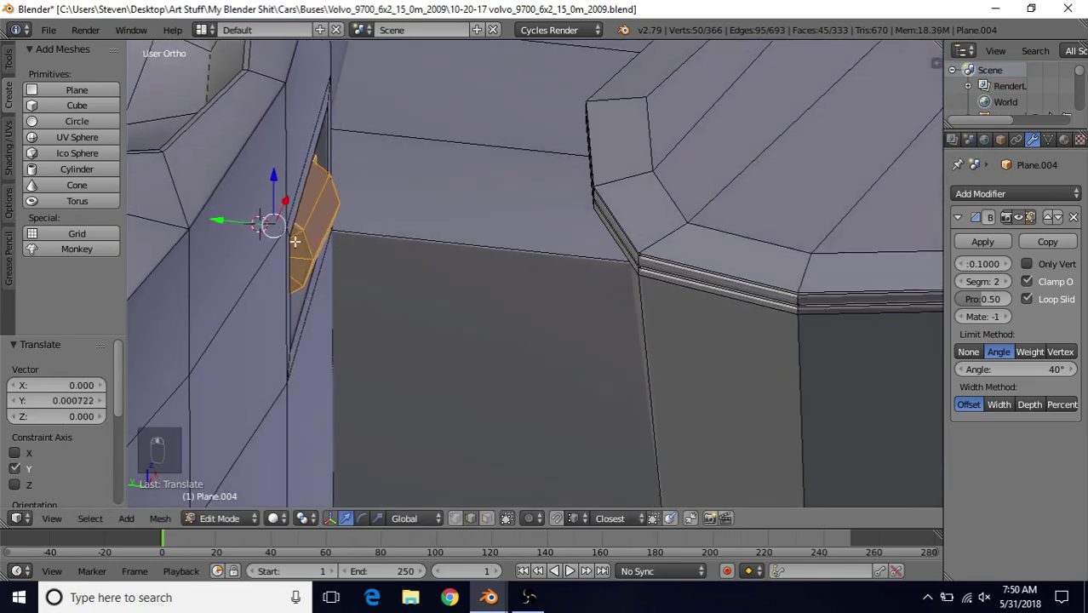
Rotate the roll and rod about 4.3° around the Z axis to line up with the angled cabinet front
{"action": "key", "text": "r"}
{"action": "key", "text": "z"}
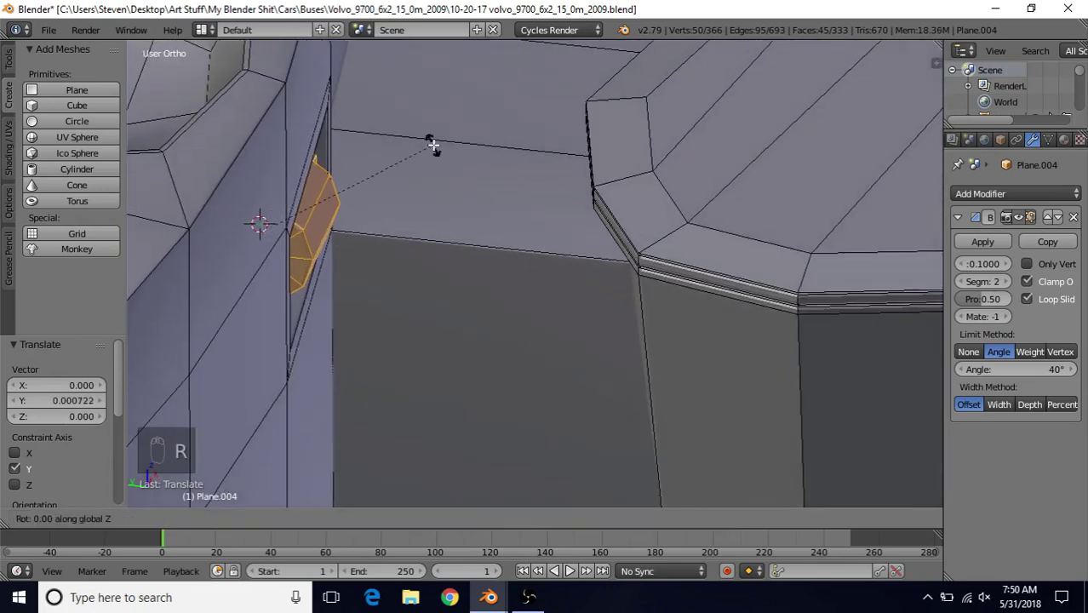
{"action": "left_click", "coordinate": [433, 128]}
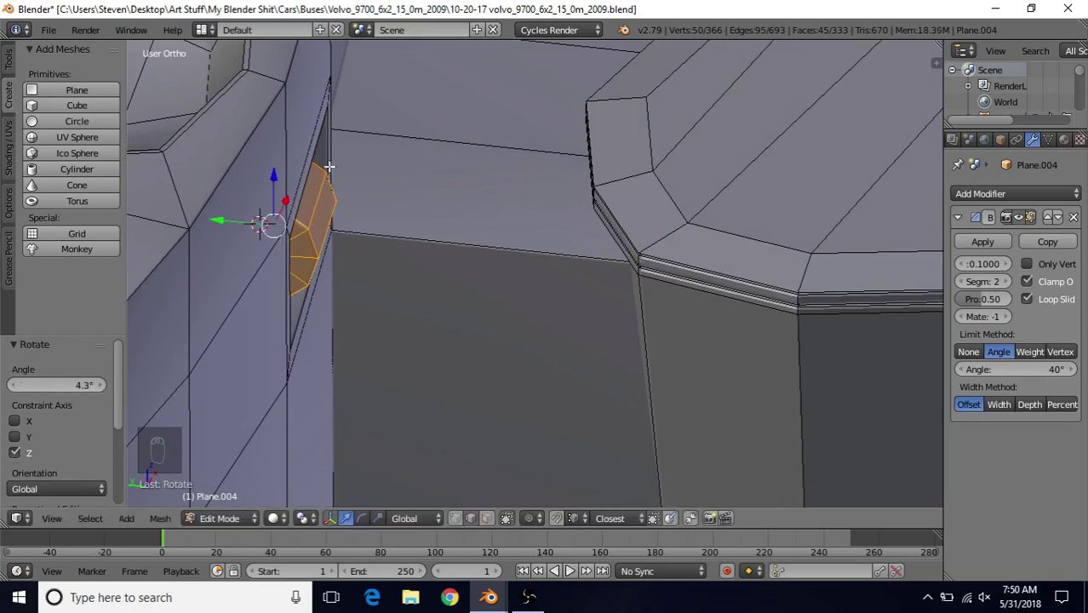
{"action": "scroll", "coordinate": [323, 271], "scroll_direction": "down", "scroll_amount": 5}
{"action": "middle_click_drag", "start_coordinate": [516, 278], "coordinate": [479, 268]}
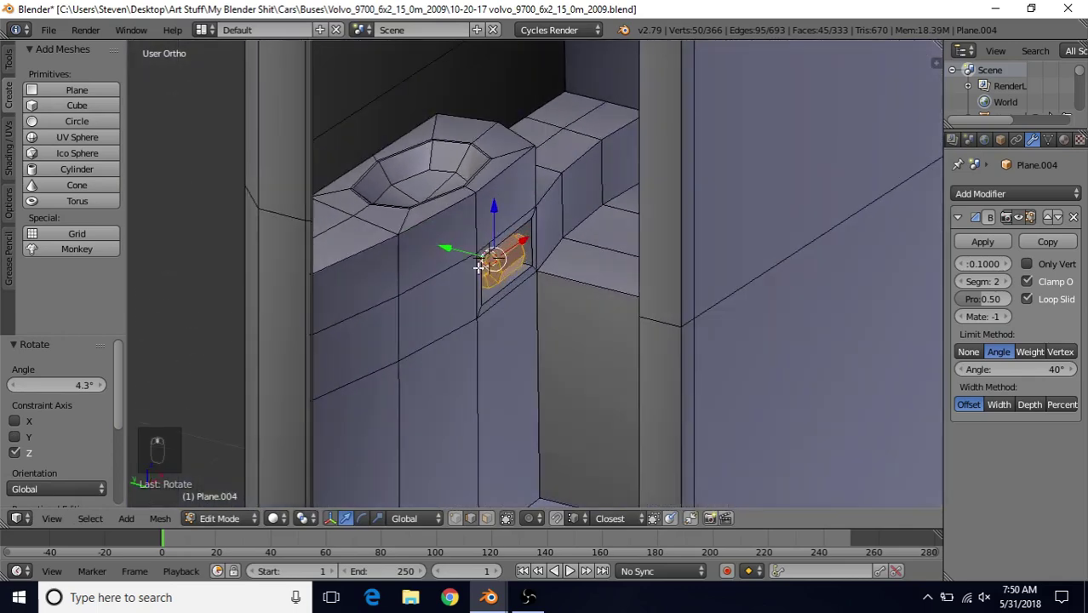
{"action": "scroll", "coordinate": [510, 281], "scroll_direction": "up", "scroll_amount": 3}
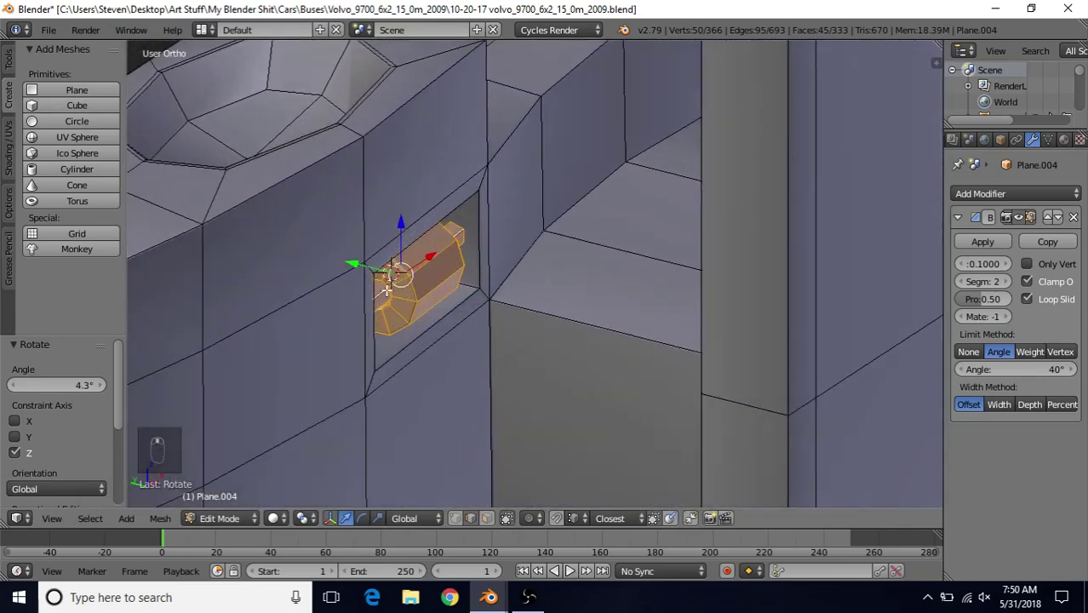
Inset the narrow cabinet side face next to the toilet paper recess by about 0.005
{"action": "left_click", "coordinate": [487, 519]}
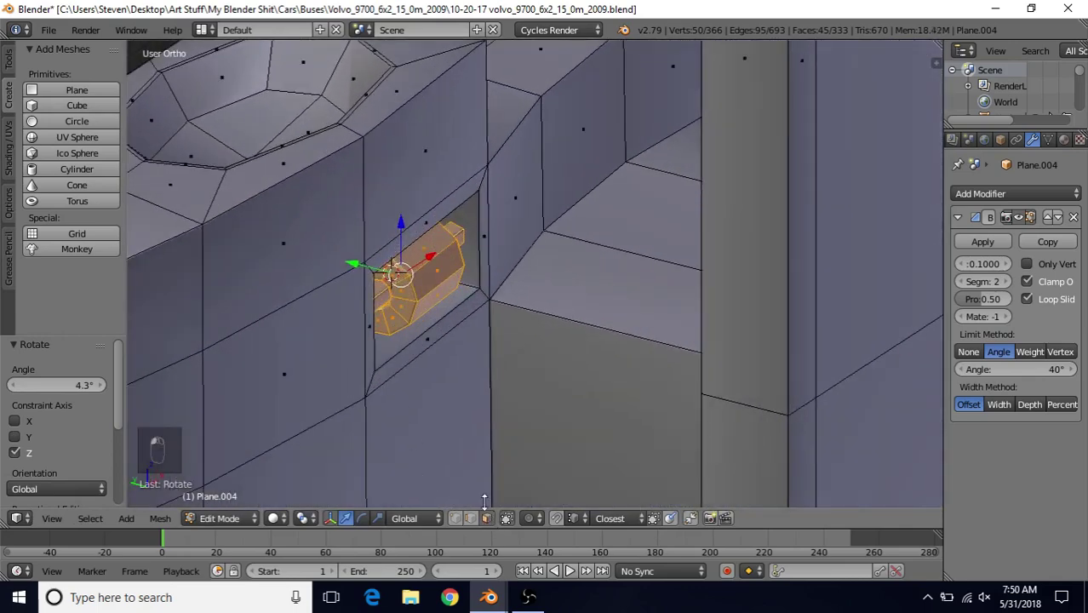
{"action": "right_click", "coordinate": [516, 200]}
{"action": "middle_click_drag", "start_coordinate": [514, 209], "coordinate": [463, 253], "text": "shift"}
{"action": "scroll", "coordinate": [463, 255], "scroll_direction": "up", "scroll_amount": 2}
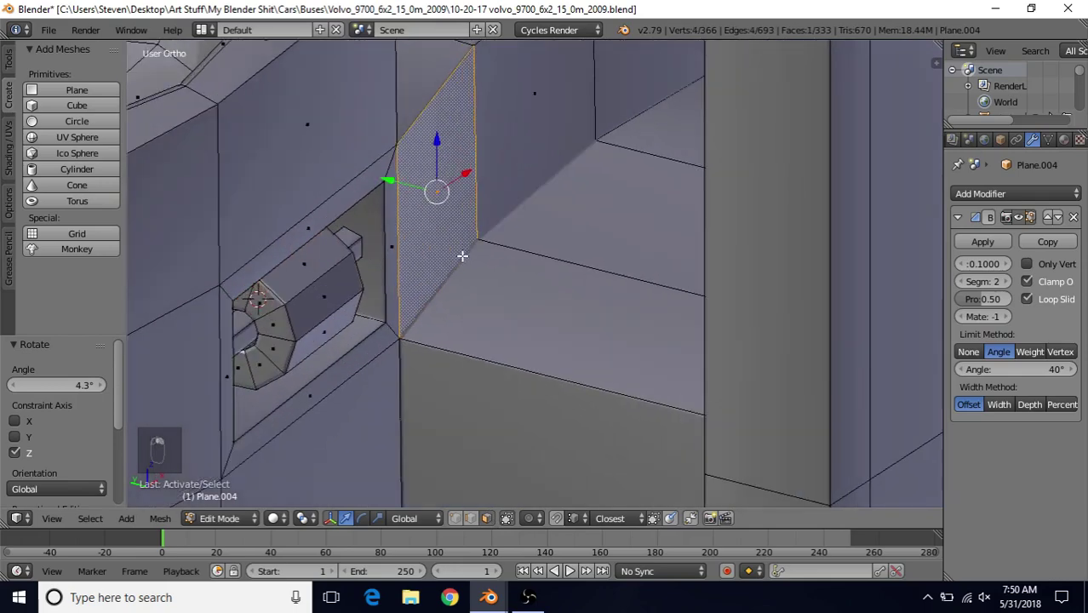
{"action": "key", "text": "i"}
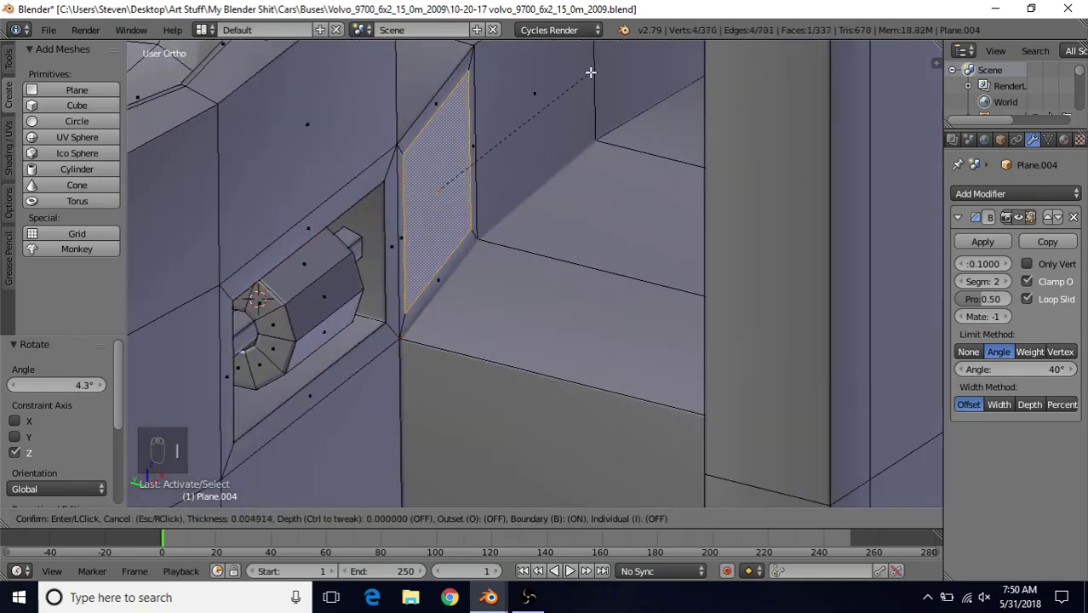
{"action": "left_click", "coordinate": [591, 67]}
Extrude the inset face and push it inward 0.023 along Y to form a second recess
{"action": "key", "text": "e"}
{"action": "right_click", "coordinate": [539, 139]}
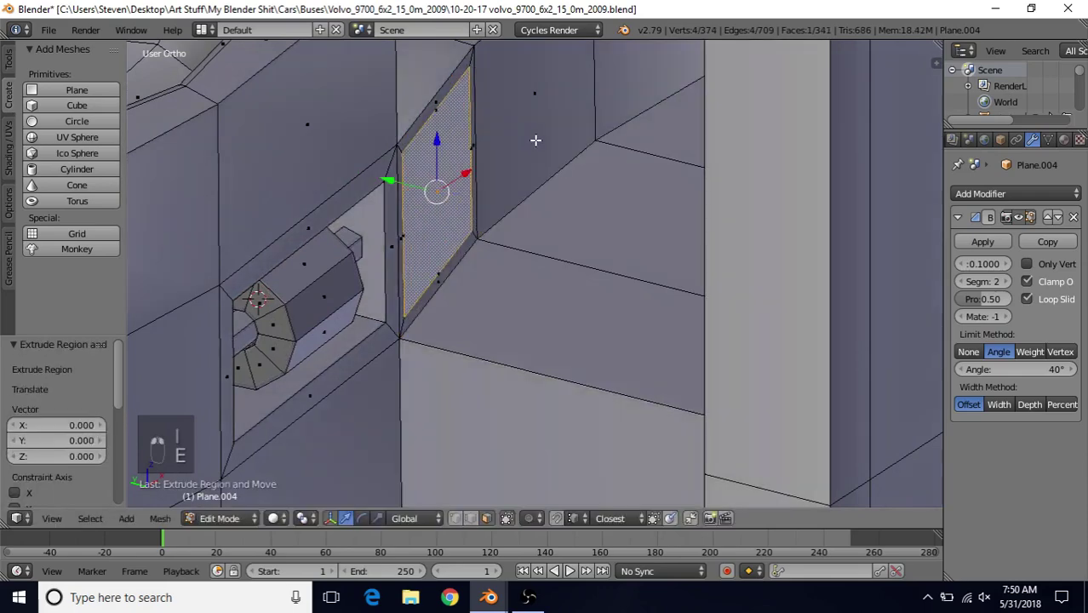
{"action": "key", "text": "g"}
{"action": "key", "text": "y"}
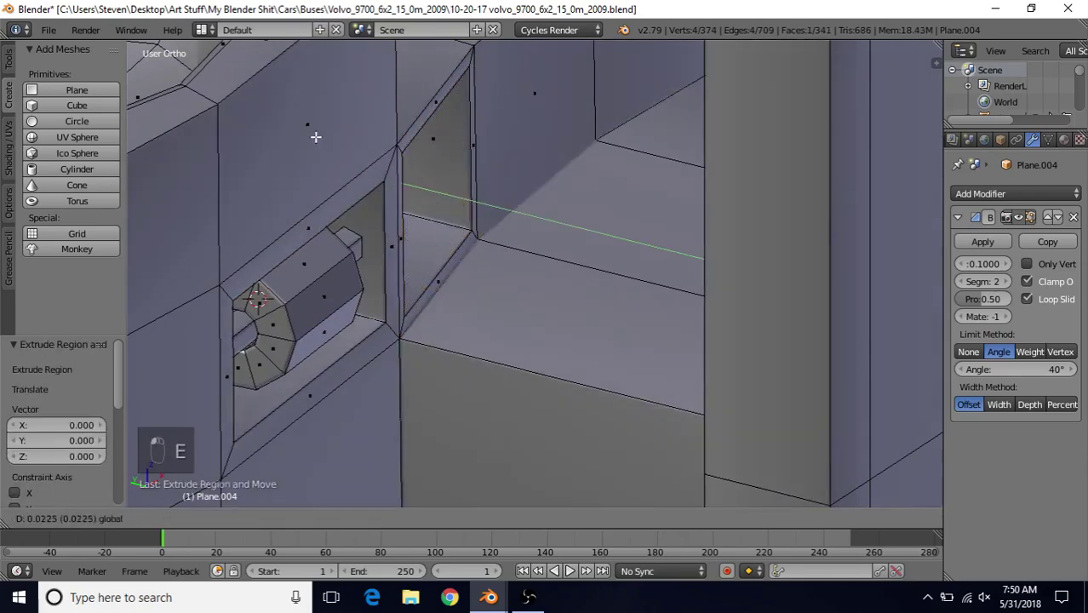
{"action": "left_click", "coordinate": [295, 248]}
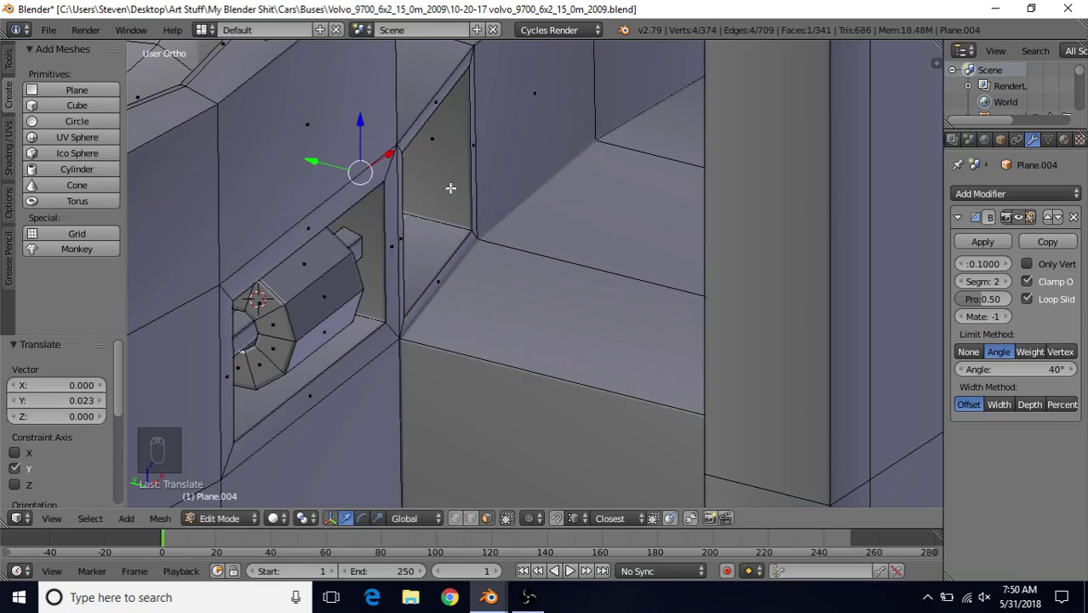
Duplicate the linked toilet paper rod and move the copy into the new recess, adjusting it -0.004 along X and 0.010 along Y
{"action": "scroll", "coordinate": [450, 199], "scroll_direction": "down", "scroll_amount": 2}
{"action": "middle_click_drag", "start_coordinate": [517, 305], "coordinate": [536, 304], "text": "shift"}
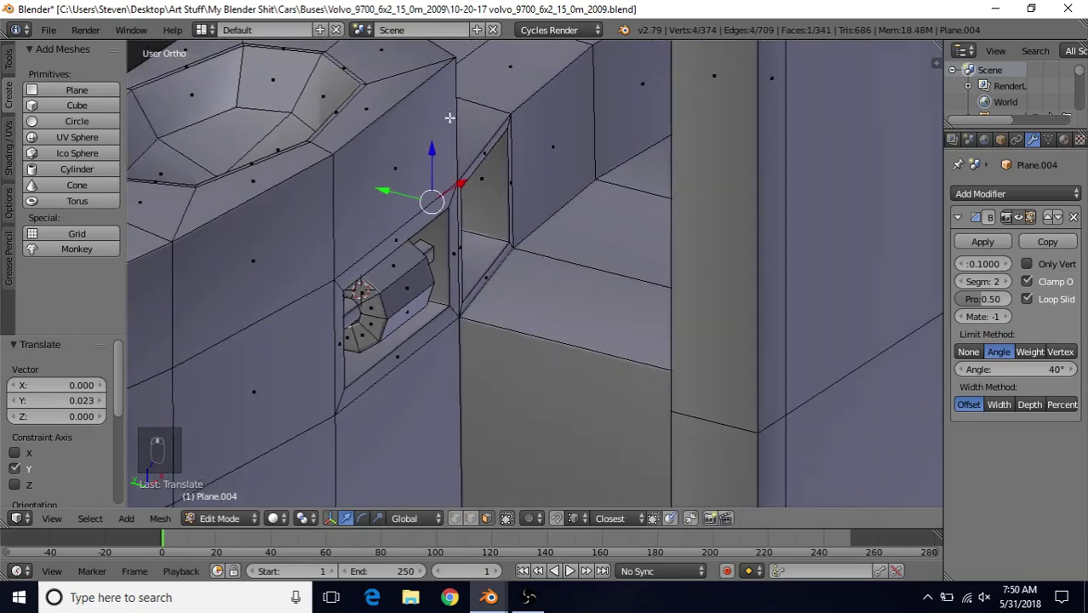
{"action": "middle_click_drag", "start_coordinate": [483, 272], "coordinate": [502, 273], "text": "shift"}
{"action": "scroll", "coordinate": [489, 318], "scroll_direction": "up", "scroll_amount": 3}
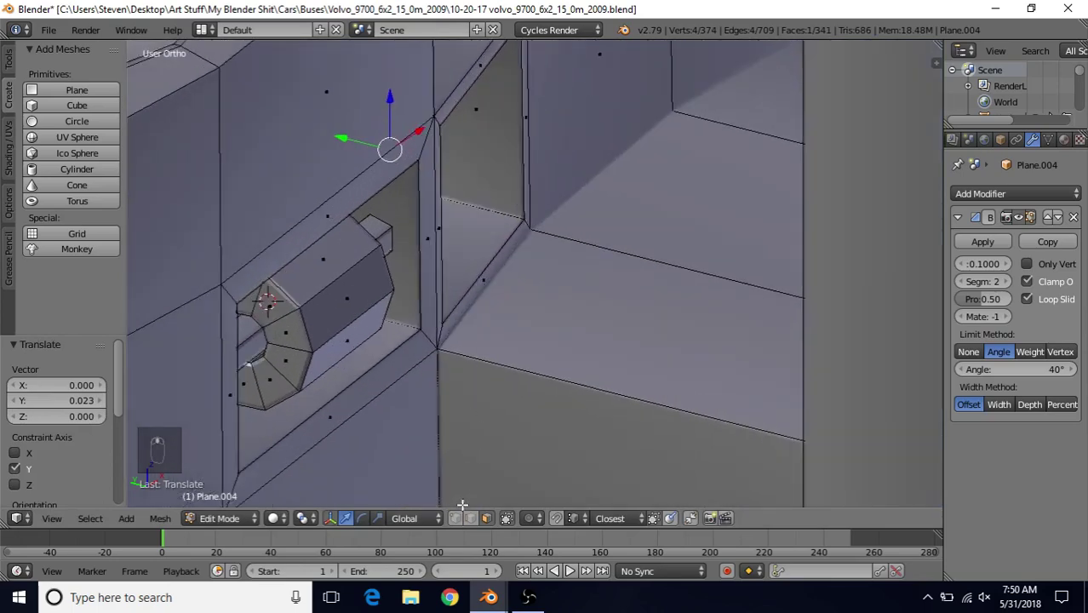
{"action": "right_click", "coordinate": [380, 232]}
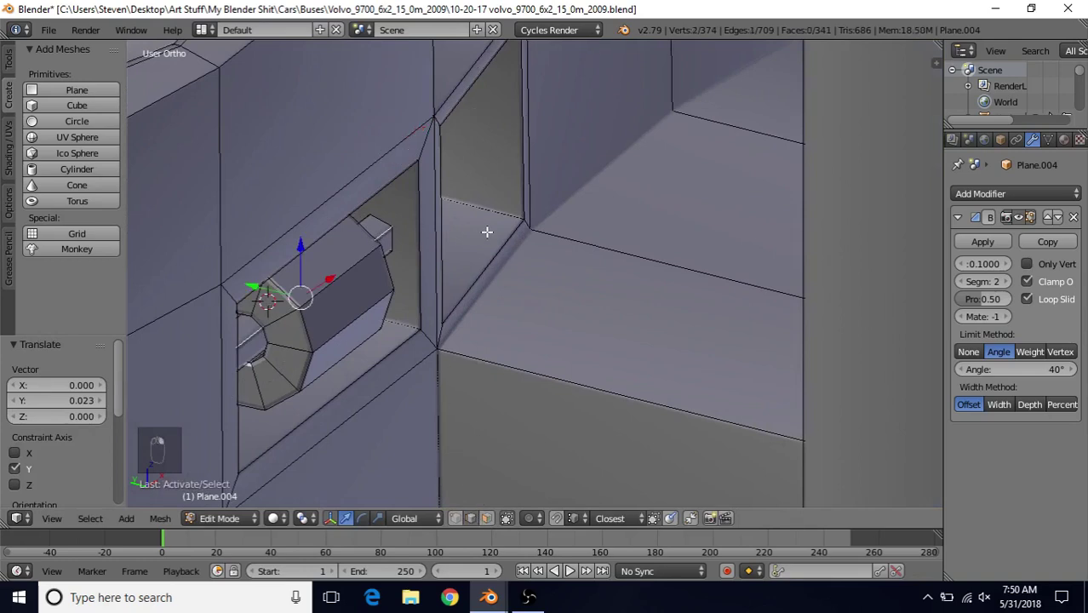
{"action": "key", "text": "ctrl+l"}
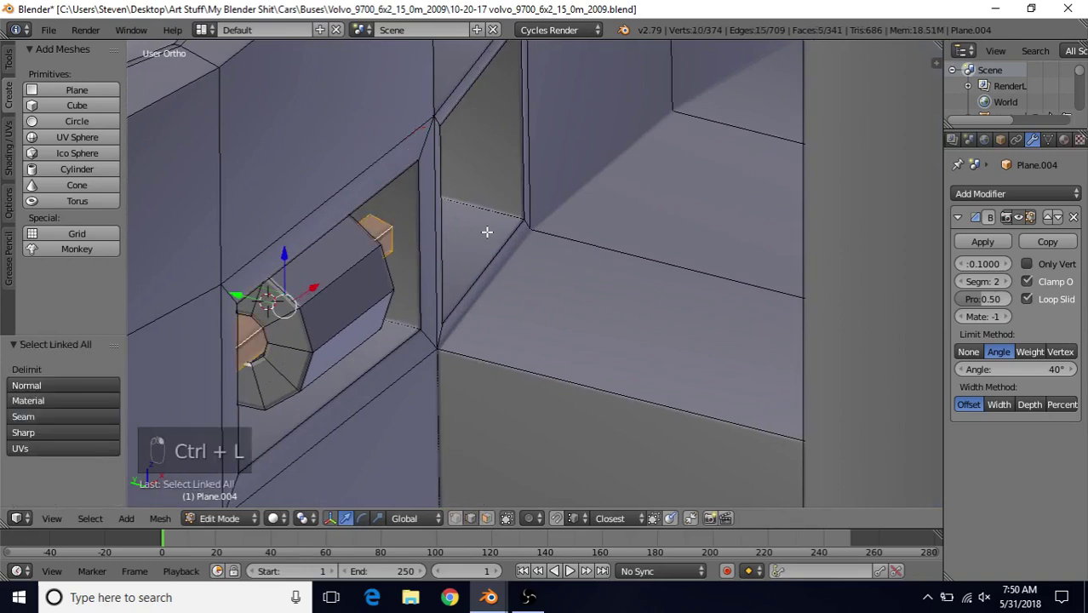
{"action": "key", "text": "shift+d"}
{"action": "right_click", "coordinate": [503, 168]}
{"action": "scroll", "coordinate": [418, 280], "scroll_direction": "down", "scroll_amount": 2}
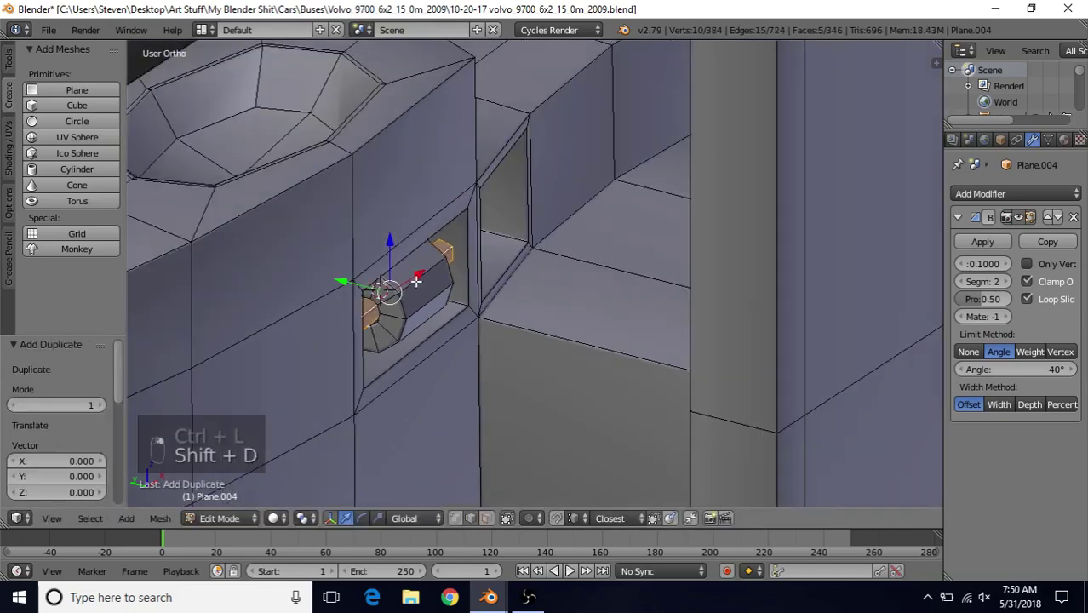
{"action": "left_click_drag", "start_coordinate": [418, 275], "coordinate": [545, 192]}
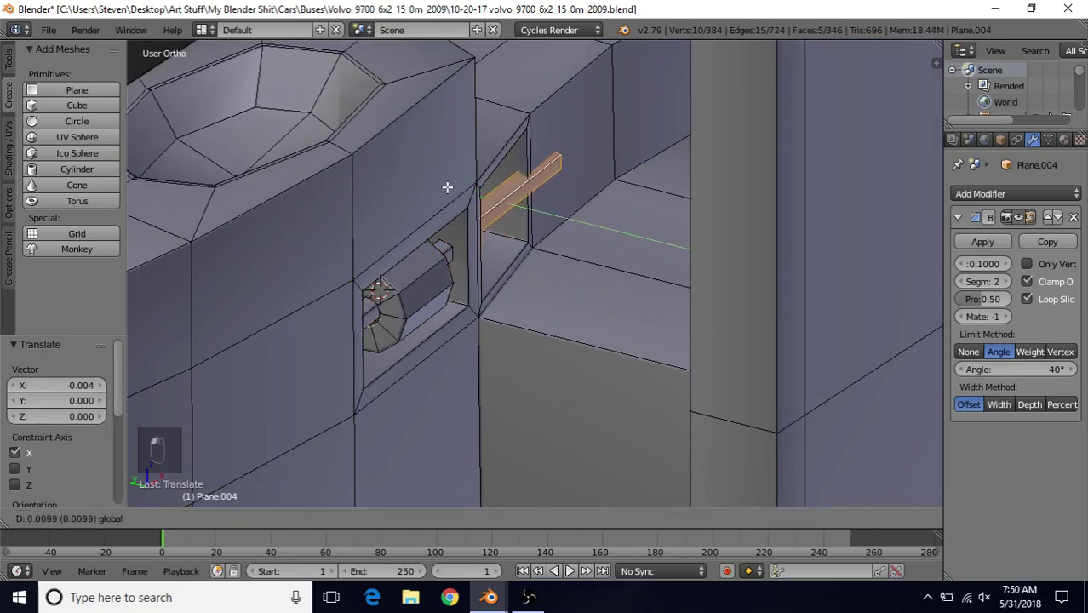
{"action": "left_click", "coordinate": [448, 189]}
Rotate the copied rod 8.07° around Z and shift it 0.001 along Y and -0.007 along Z within the recess
{"action": "middle_click_drag", "start_coordinate": [577, 263], "coordinate": [575, 230]}
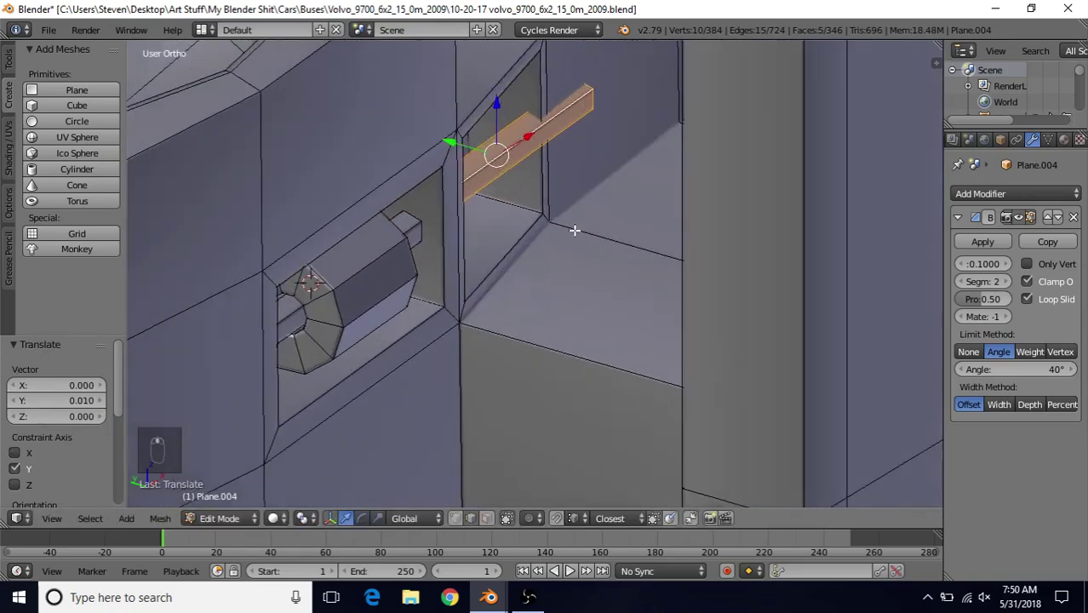
{"action": "key", "text": "r"}
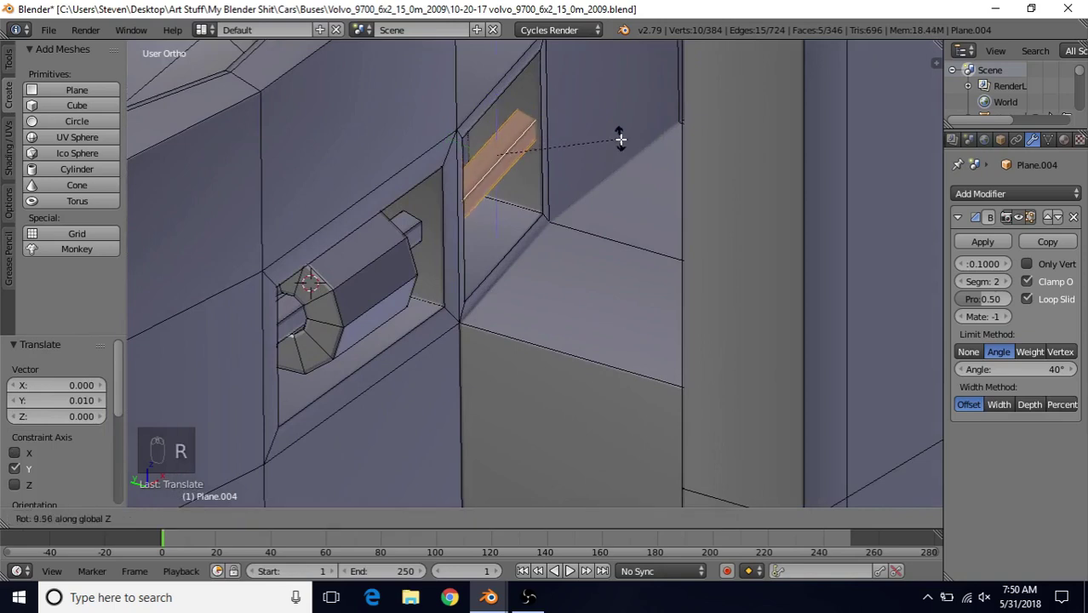
{"action": "left_click", "coordinate": [621, 142]}
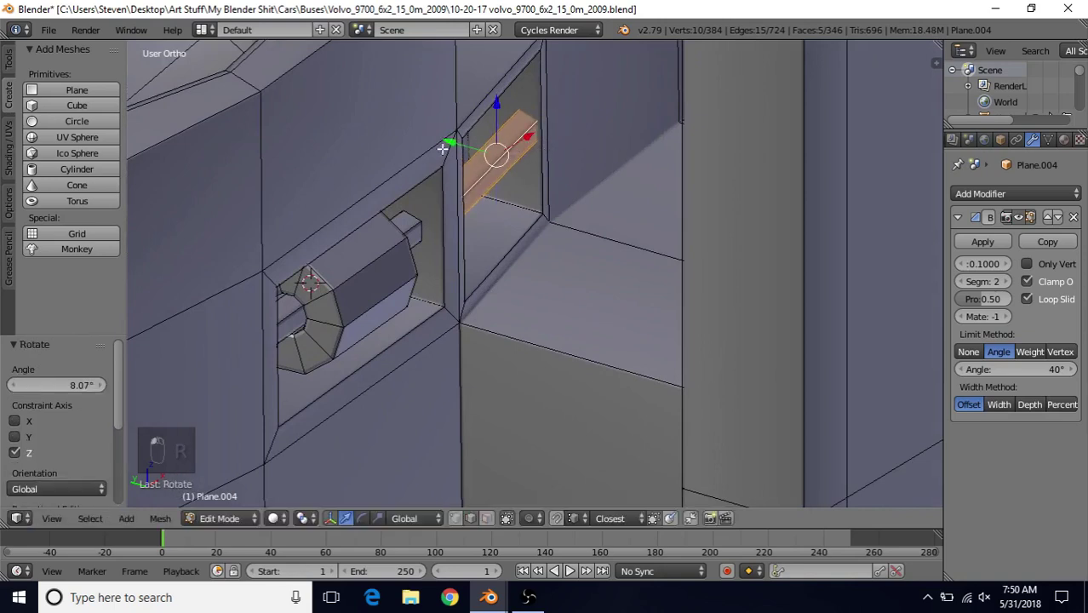
{"action": "left_click_drag", "start_coordinate": [449, 145], "coordinate": [450, 196]}
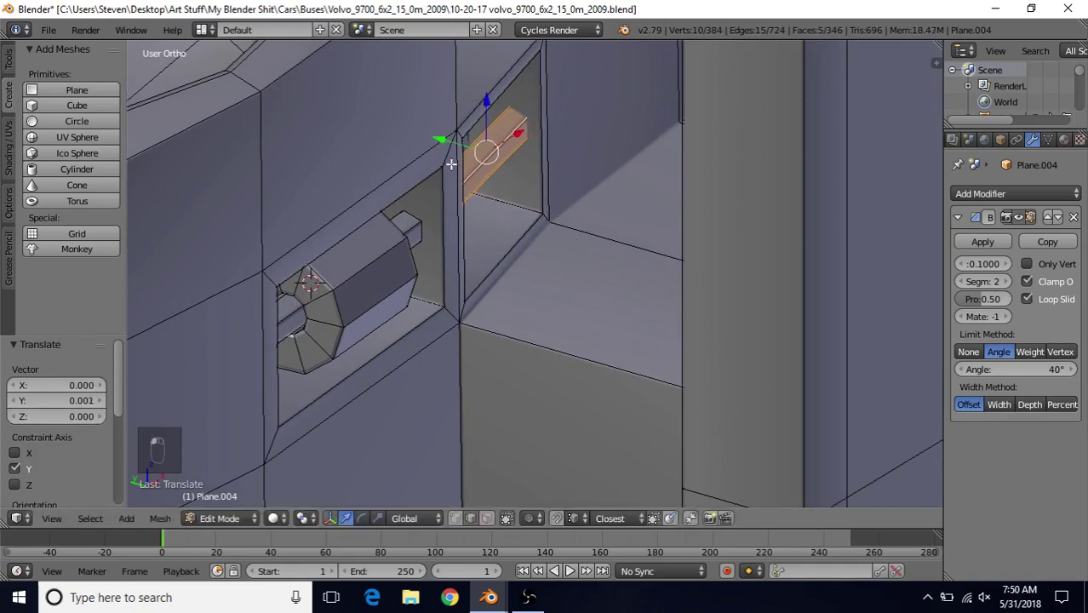
{"action": "left_click_drag", "start_coordinate": [442, 141], "coordinate": [496, 126]}
Check the two recesses against the sink cabinet and save the bus file
{"action": "middle_click_drag", "start_coordinate": [495, 148], "coordinate": [485, 134]}
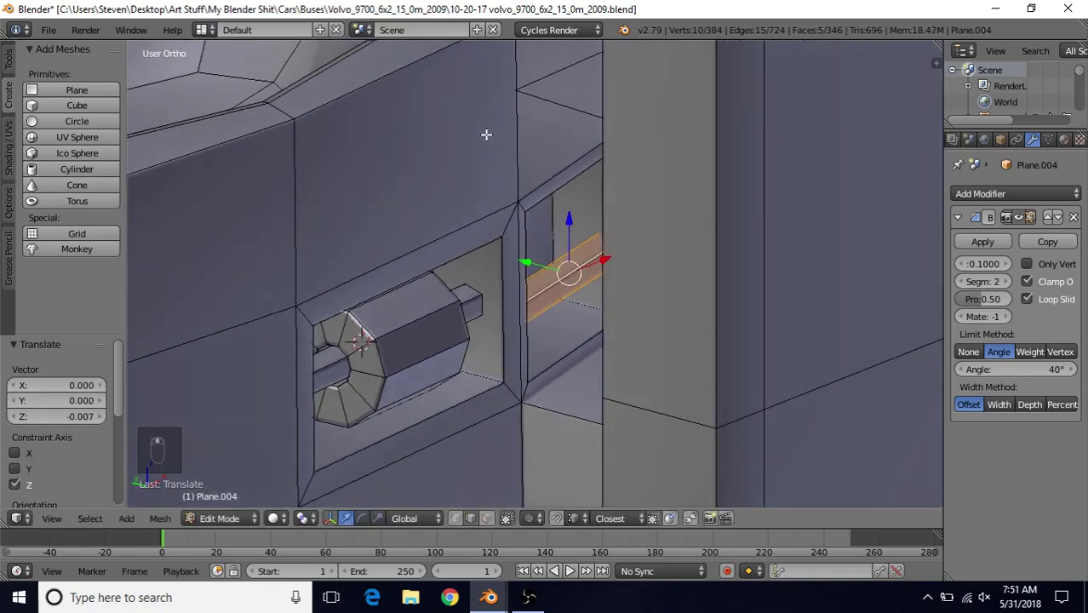
{"action": "mouse_move", "coordinate": [529, 250]}
{"action": "middle_mouse_down", "text": "shift"}
{"action": "mouse_move", "coordinate": [482, 232]}
{"action": "mouse_move", "coordinate": [524, 214]}
{"action": "mouse_move", "coordinate": [534, 245]}
{"action": "middle_mouse_up", "text": "shift"}
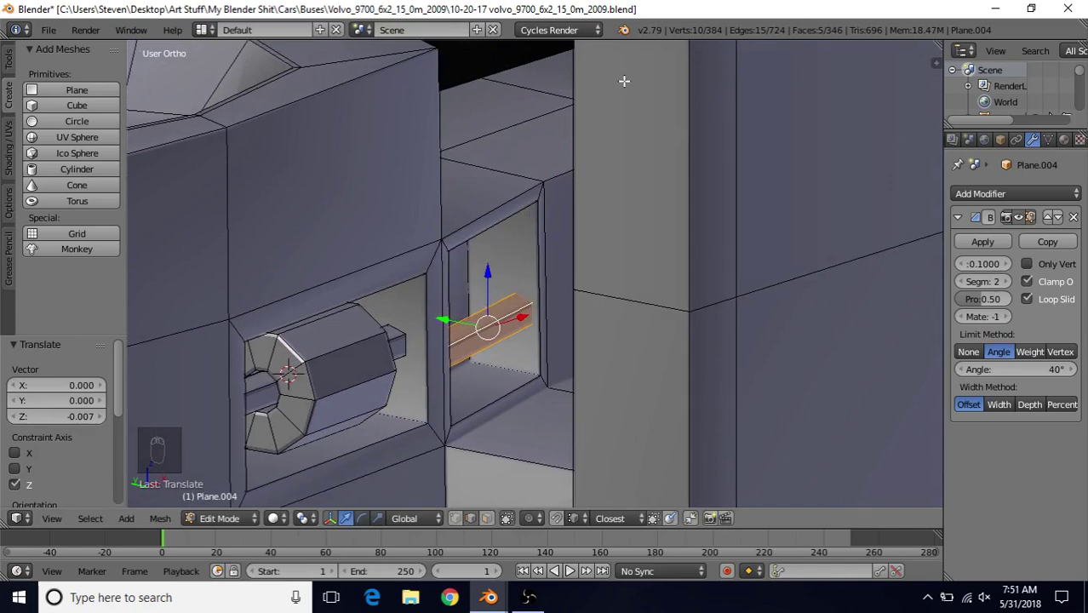
{"action": "middle_click_drag", "start_coordinate": [333, 287], "coordinate": [358, 271]}
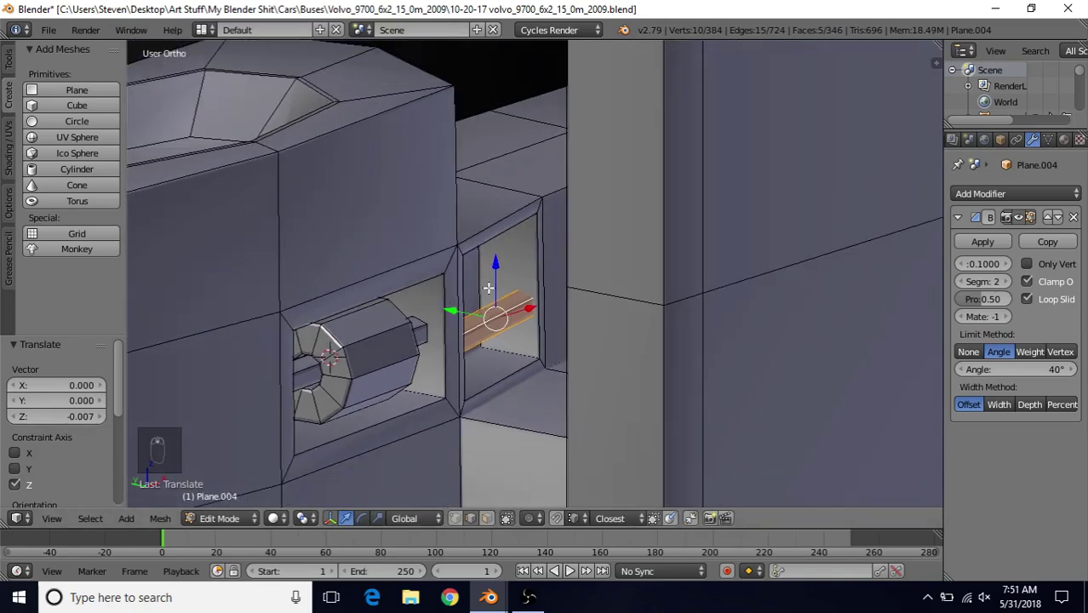
{"action": "scroll", "coordinate": [488, 287], "scroll_direction": "down", "scroll_amount": 2}
{"action": "middle_click_drag", "start_coordinate": [486, 290], "coordinate": [550, 300], "text": "shift"}
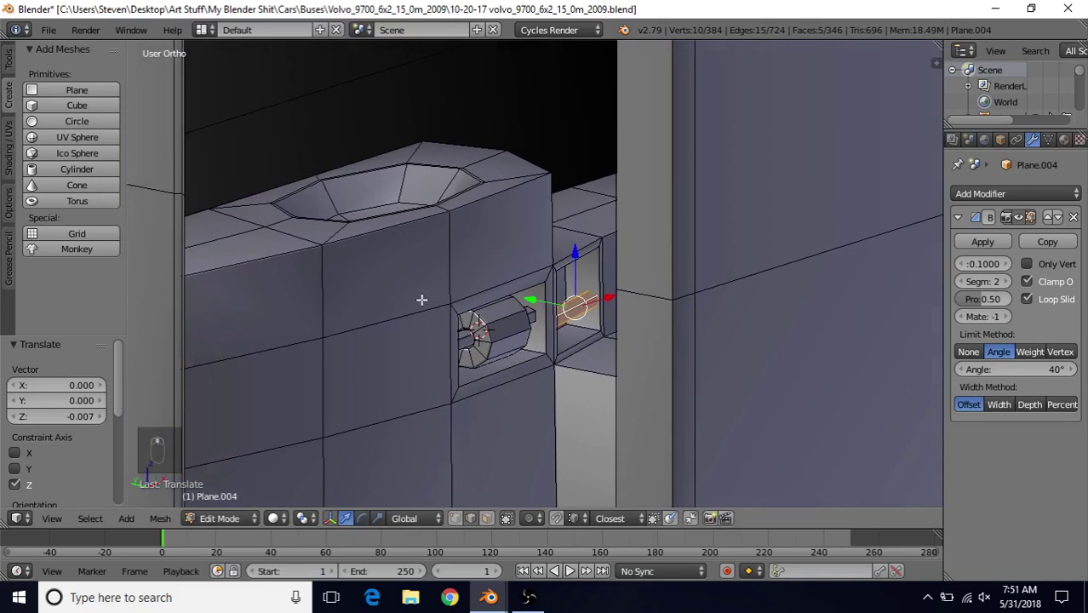
{"action": "scroll", "coordinate": [438, 259], "scroll_direction": "down", "scroll_amount": 3}
{"action": "middle_click_drag", "start_coordinate": [442, 253], "coordinate": [443, 261], "text": "shift"}
{"action": "key", "text": "ctrl+s"}
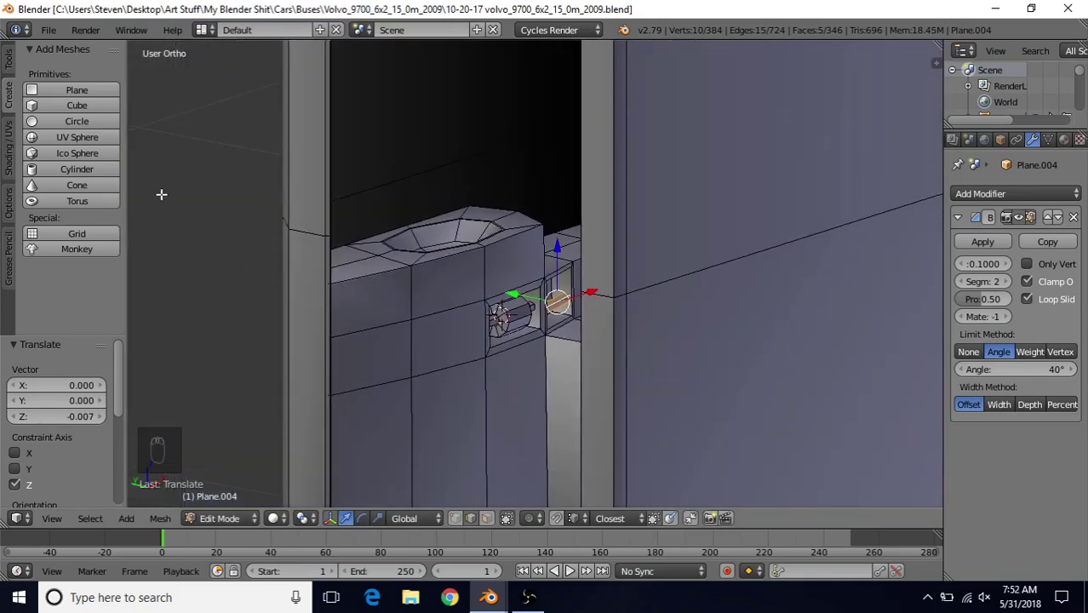
Add a UV sphere with 6 segments and 6 rings
{"action": "left_click", "coordinate": [73, 136]}
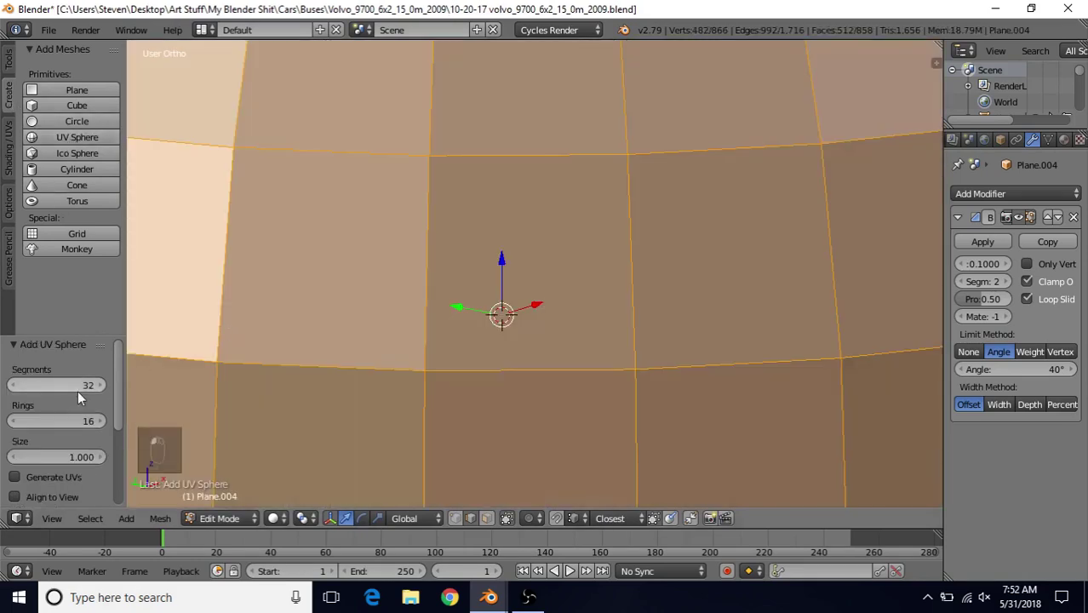
{"action": "left_click", "coordinate": [56, 385]}
{"action": "type", "text": "6"}
{"action": "key", "text": "Return"}
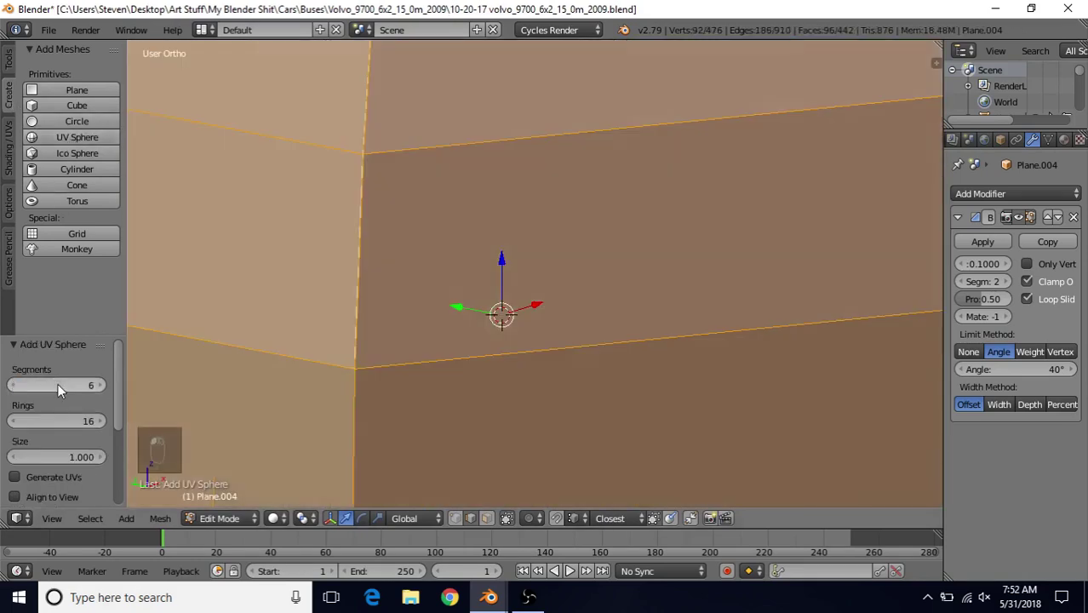
{"action": "left_click", "coordinate": [44, 419]}
{"action": "type", "text": "6"}
{"action": "key", "text": "Return"}
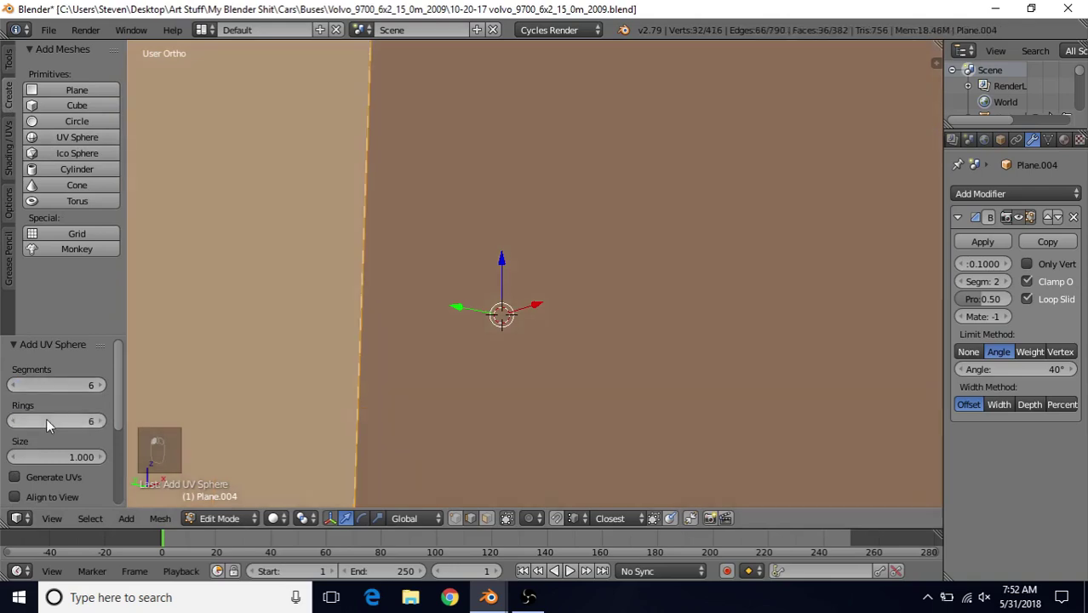
Scale the sphere down to about 0.059 and move it -0.167 along X and -0.055 along Y, in front of the sink cabinet
{"action": "scroll", "coordinate": [513, 319], "scroll_direction": "down", "scroll_amount": 3}
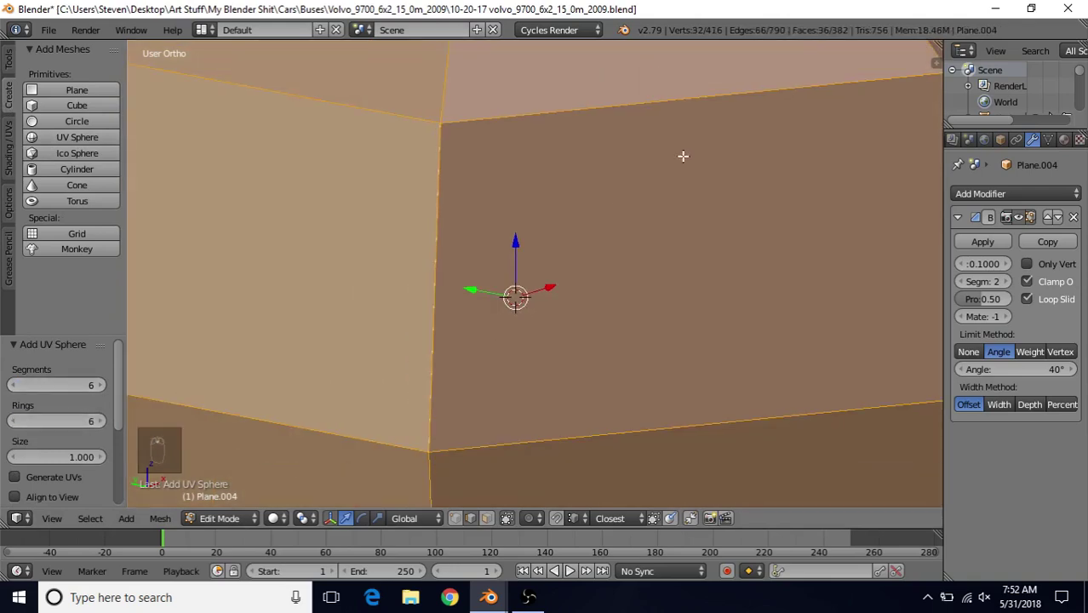
{"action": "key", "text": "s"}
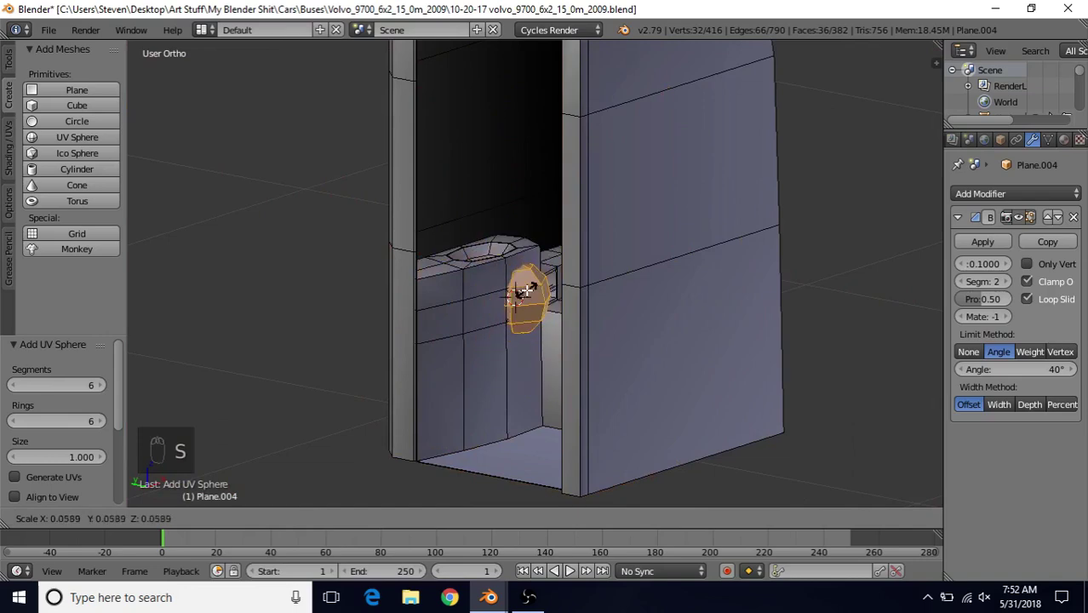
{"action": "left_click", "coordinate": [523, 292]}
{"action": "key", "text": "g"}
{"action": "key", "text": "x"}
{"action": "left_click", "coordinate": [483, 322]}
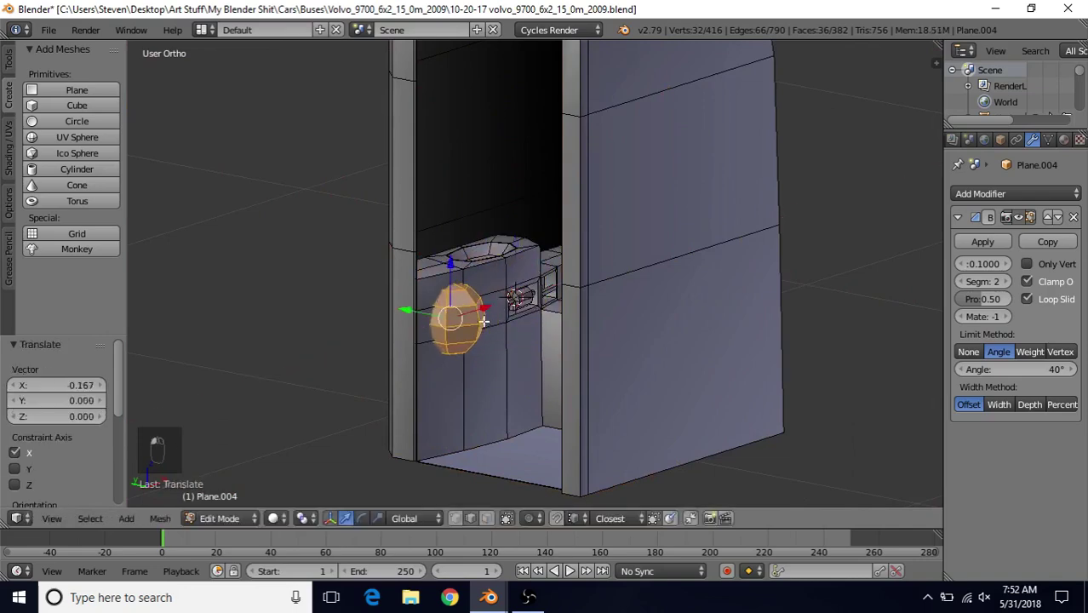
{"action": "key", "text": "g"}
{"action": "key", "text": "y"}
{"action": "left_click", "coordinate": [428, 328]}
{"action": "scroll", "coordinate": [499, 332], "scroll_direction": "up", "scroll_amount": 3}
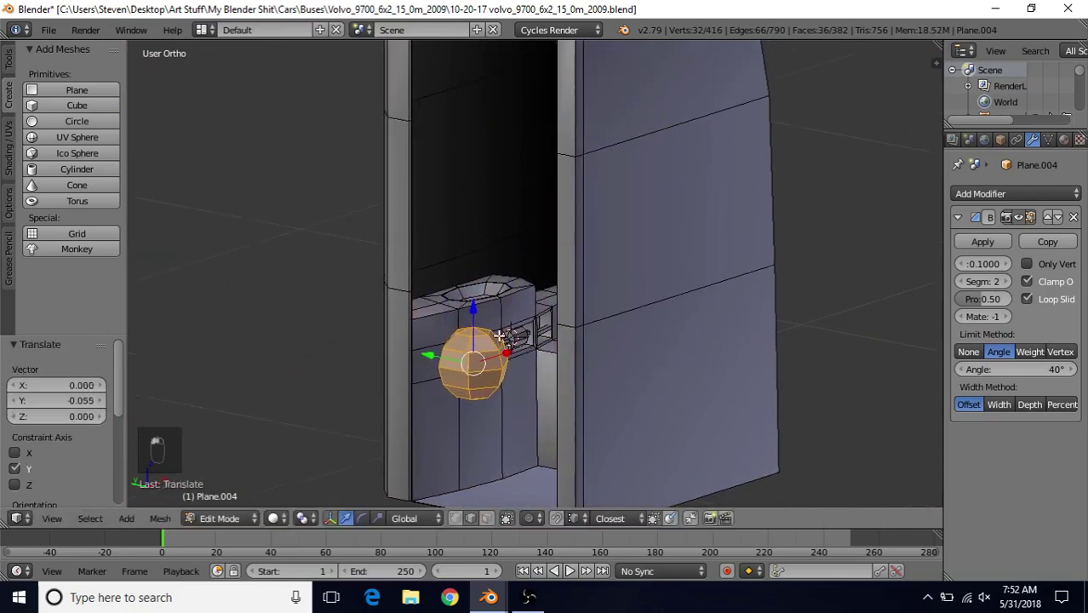
Shrink the sphere uniformly by a further factor of 0.604
{"action": "middle_click_drag", "start_coordinate": [499, 335], "coordinate": [532, 304]}
{"action": "key", "text": "s"}
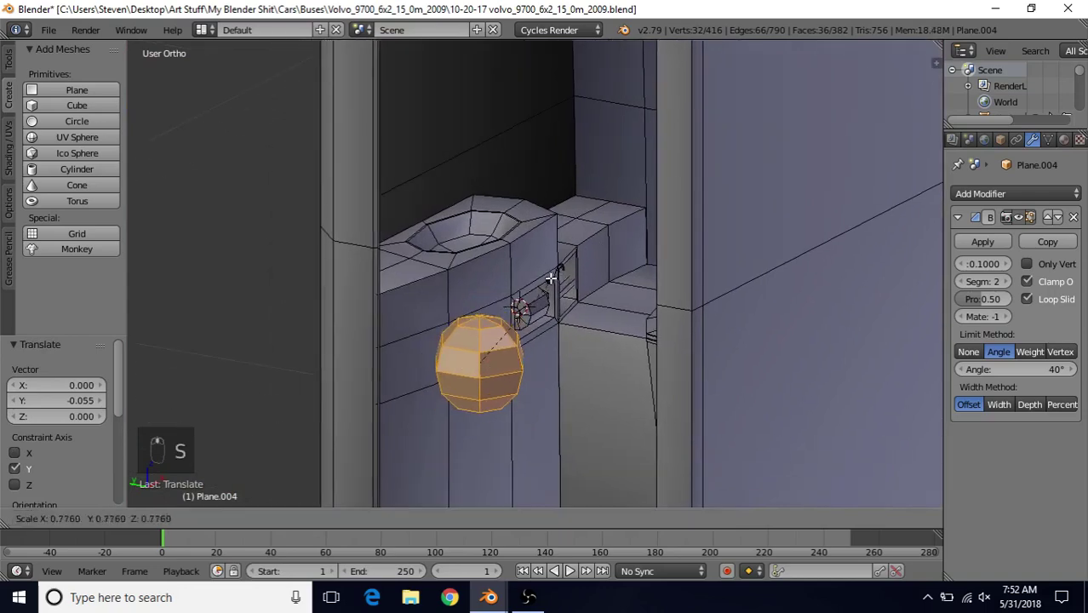
{"action": "left_click", "coordinate": [545, 281]}
Delete the vertices of the sphere's middle loop and of the detached lower cap, keeping only the upper dome
{"action": "scroll", "coordinate": [547, 281], "scroll_direction": "up", "scroll_amount": 3}
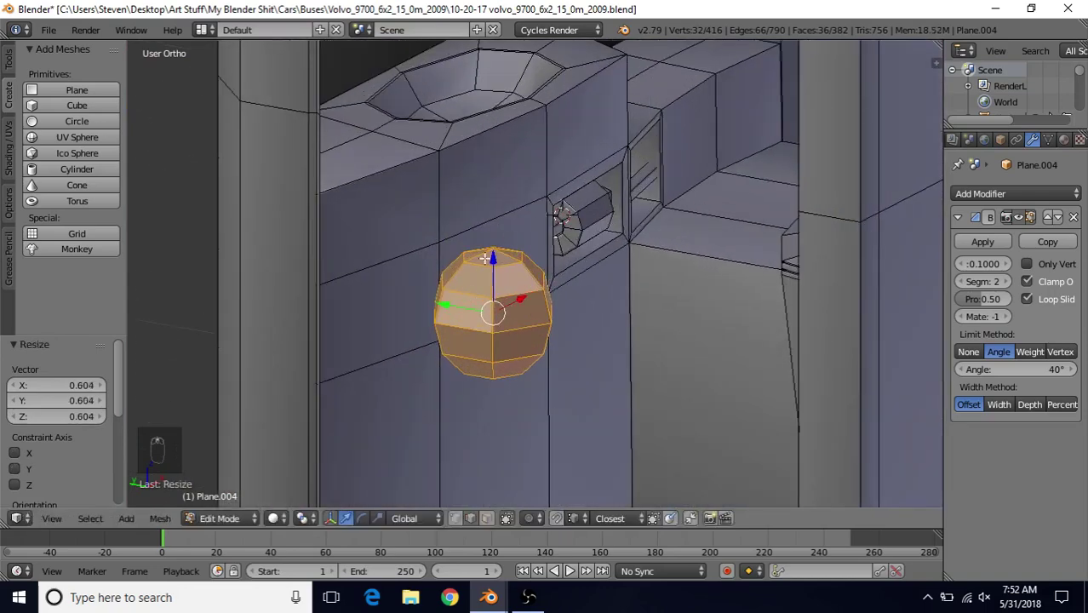
{"action": "right_click", "coordinate": [468, 326], "text": "alt"}
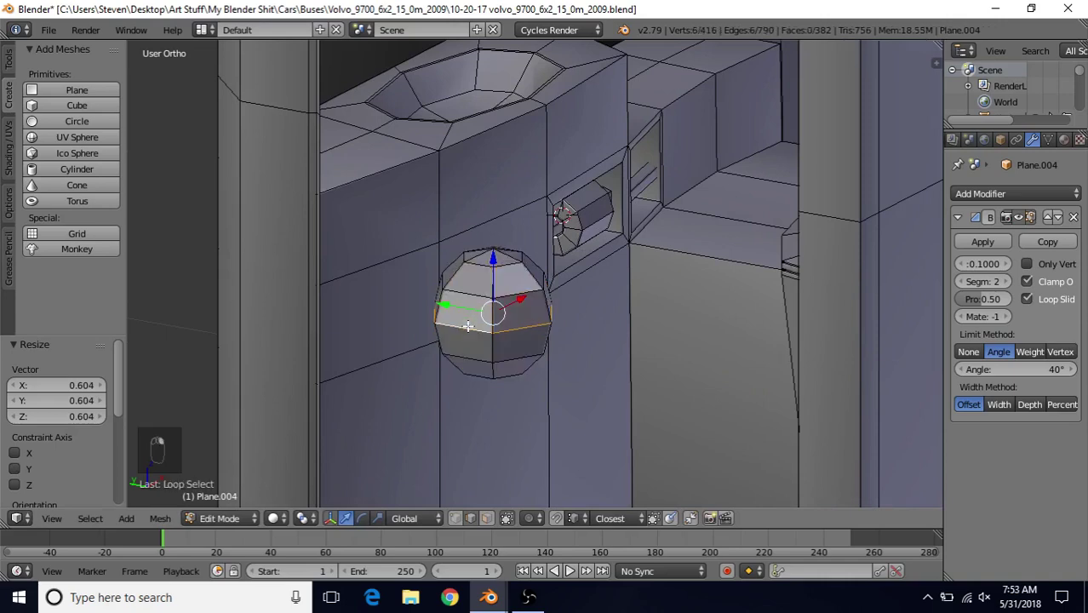
{"action": "key", "text": "Delete"}
{"action": "left_click", "coordinate": [534, 317]}
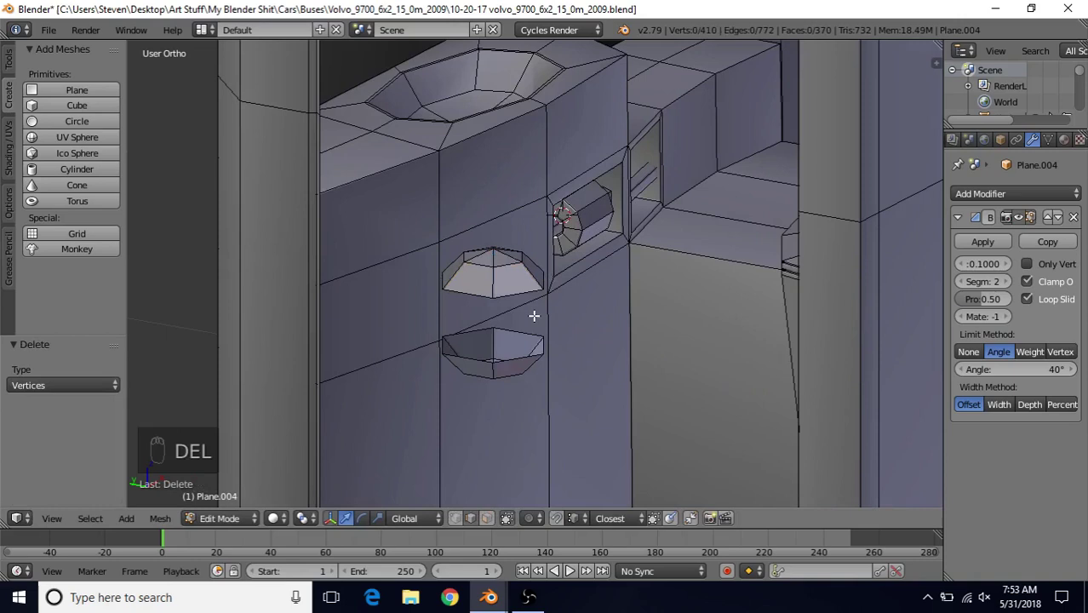
{"action": "right_click", "coordinate": [481, 354]}
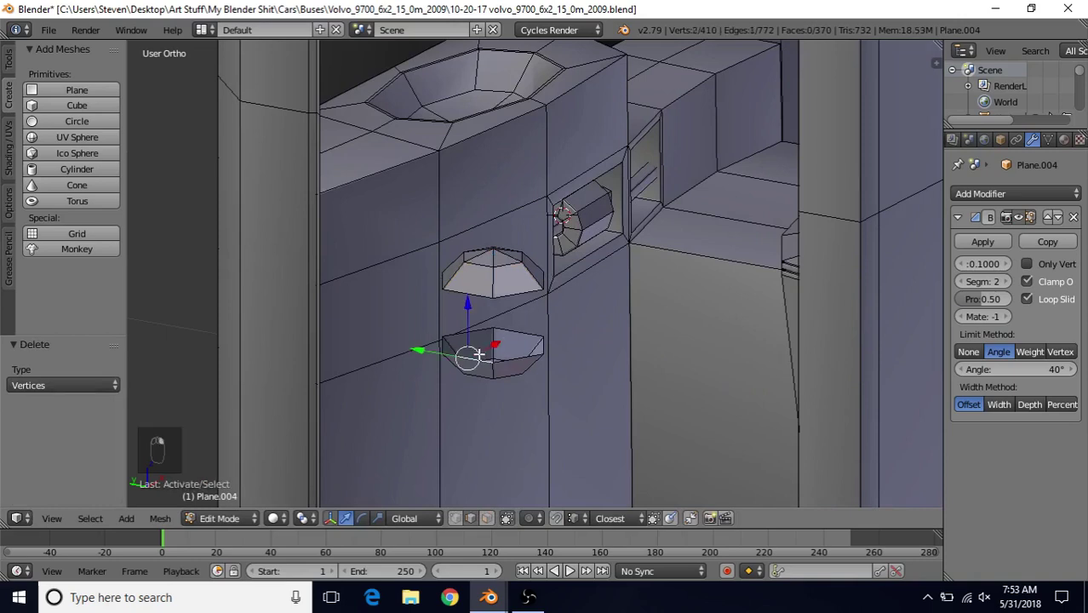
{"action": "key", "text": "ctrl+l"}
{"action": "key", "text": "Delete"}
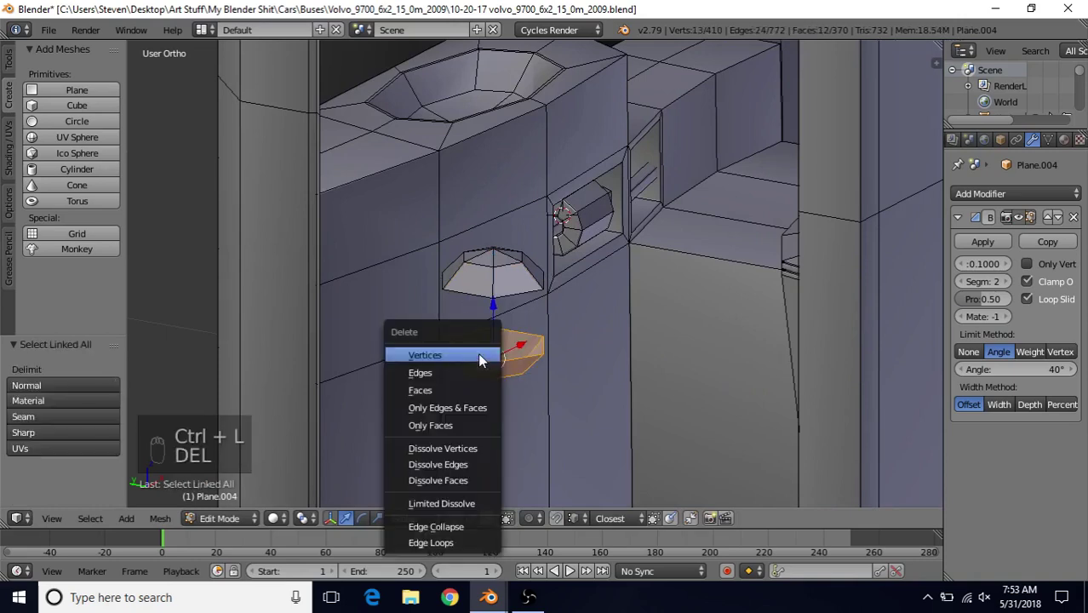
{"action": "left_click", "coordinate": [477, 352]}
Select the whole remaining dome and flatten it along Z by a factor of 0.567
{"action": "middle_click_drag", "start_coordinate": [478, 354], "coordinate": [509, 317]}
{"action": "right_click", "coordinate": [508, 310]}
{"action": "key", "text": "ctrl+l"}
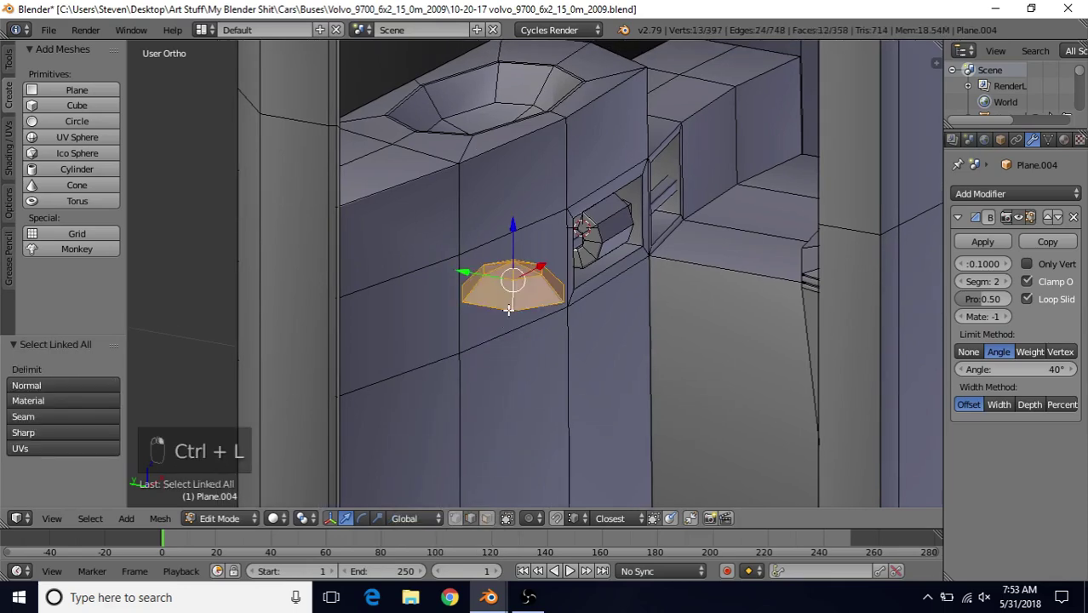
{"action": "scroll", "coordinate": [508, 310], "scroll_direction": "up", "scroll_amount": 3}
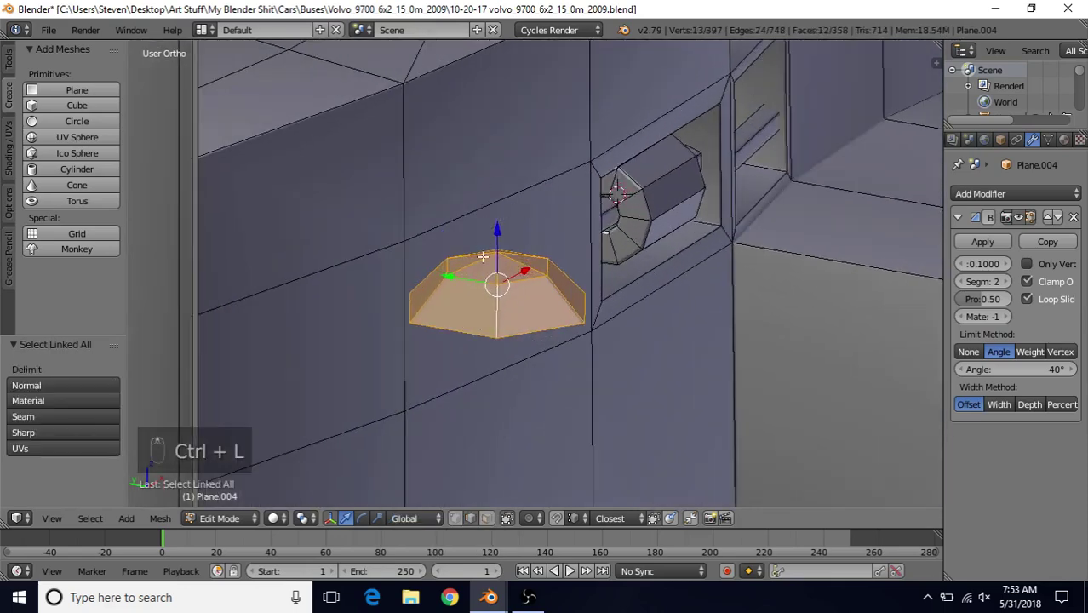
{"action": "key", "text": "s"}
{"action": "key", "text": "z"}
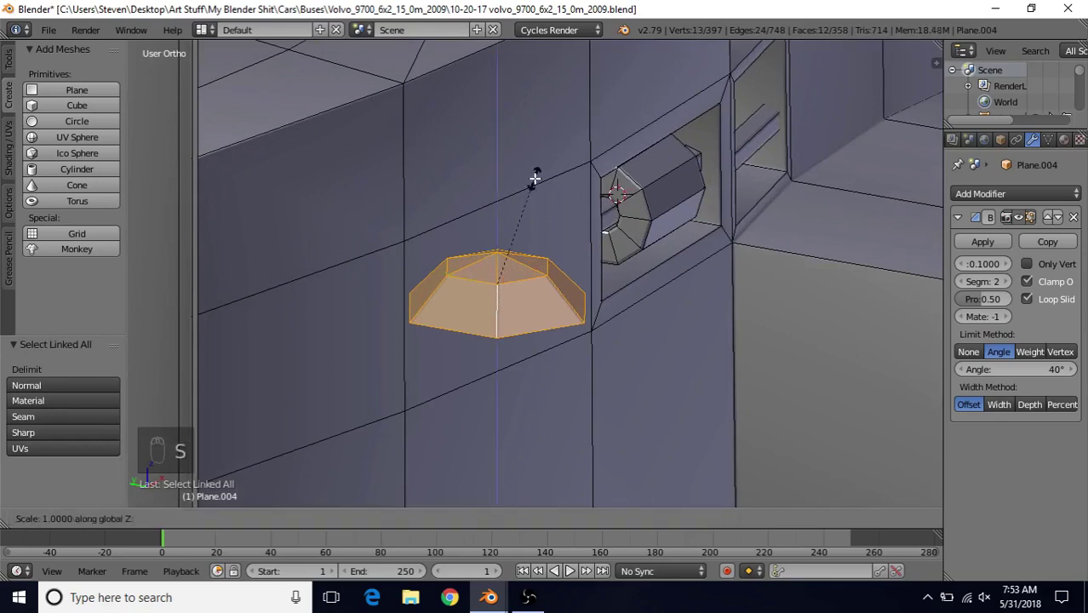
{"action": "left_click", "coordinate": [507, 222]}
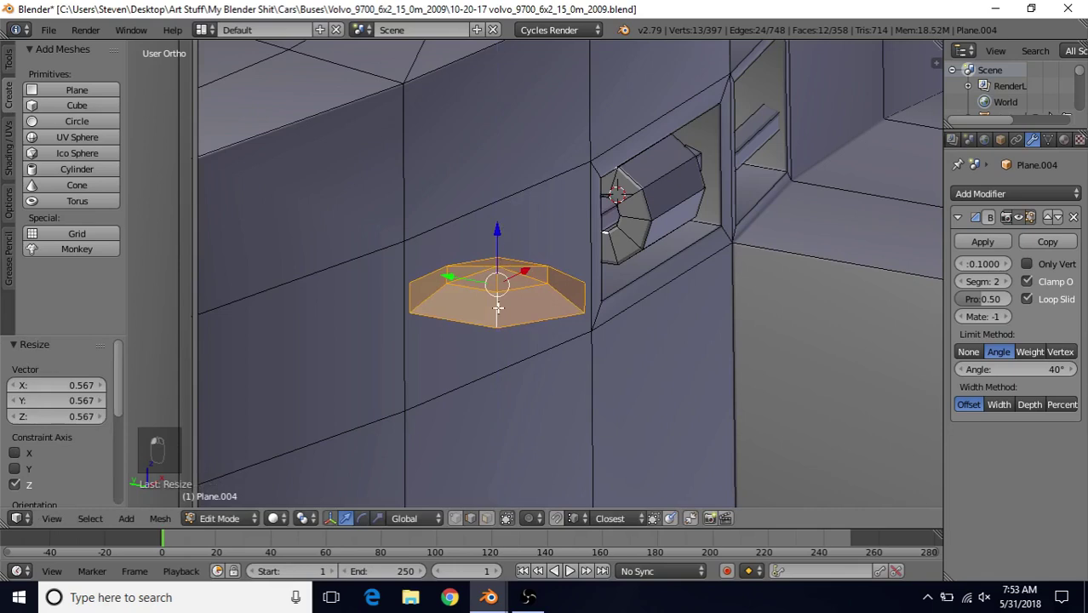
Rotate the dome 90° about X and scale it uniformly by 0.724
{"action": "scroll", "coordinate": [498, 309], "scroll_direction": "down", "scroll_amount": 2}
{"action": "type", "text": "rx90"}
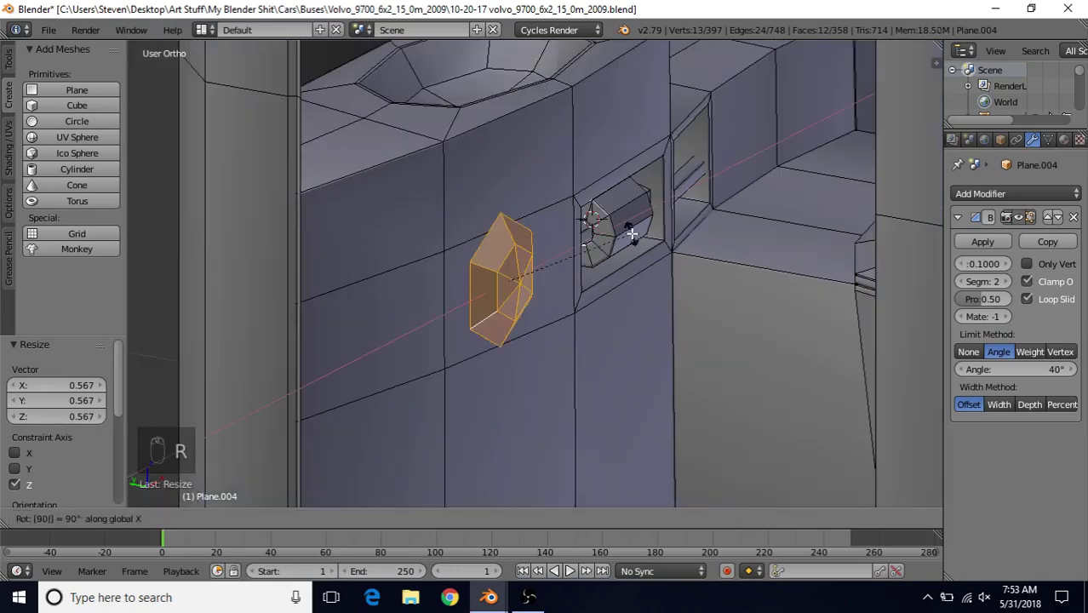
{"action": "key", "text": "Return"}
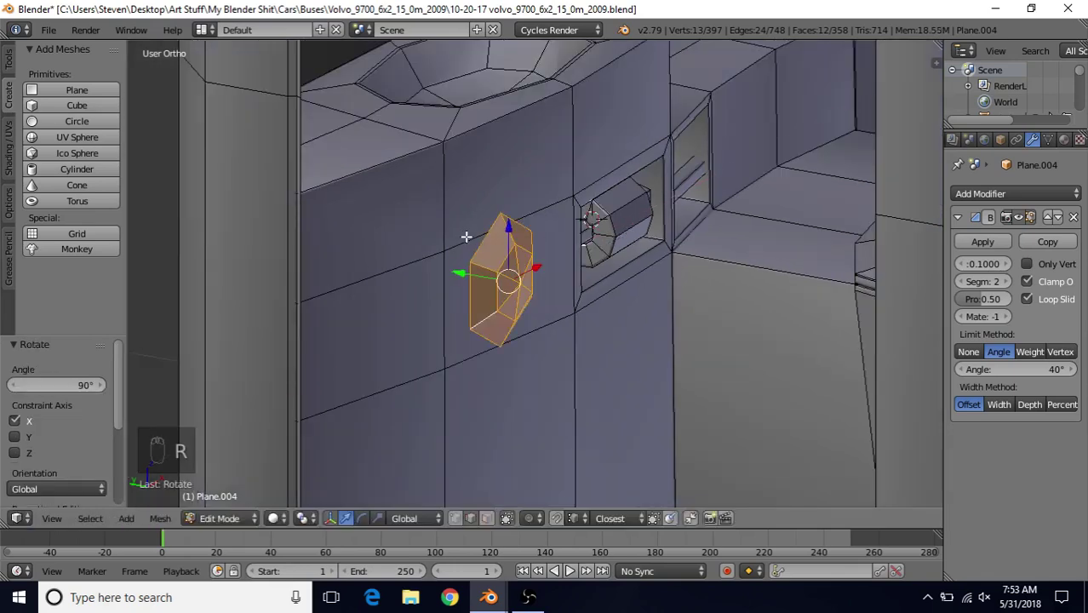
{"action": "key", "text": "s"}
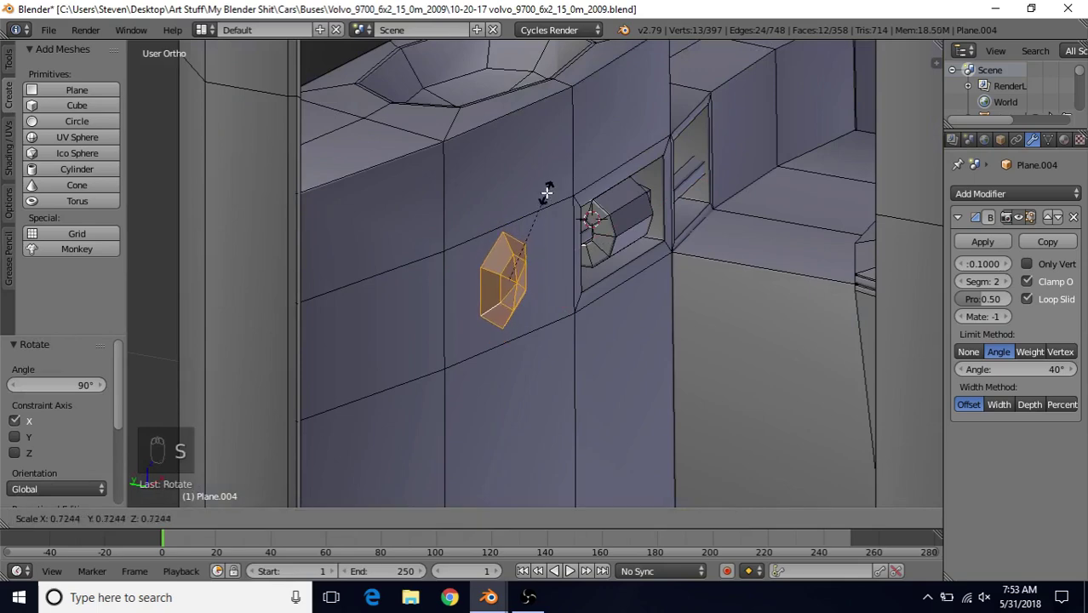
{"action": "left_click", "coordinate": [548, 195]}
Extrude the dome's open rim in place and scale the new edge loop outward by 1.098
{"action": "scroll", "coordinate": [536, 259], "scroll_direction": "up", "scroll_amount": 2}
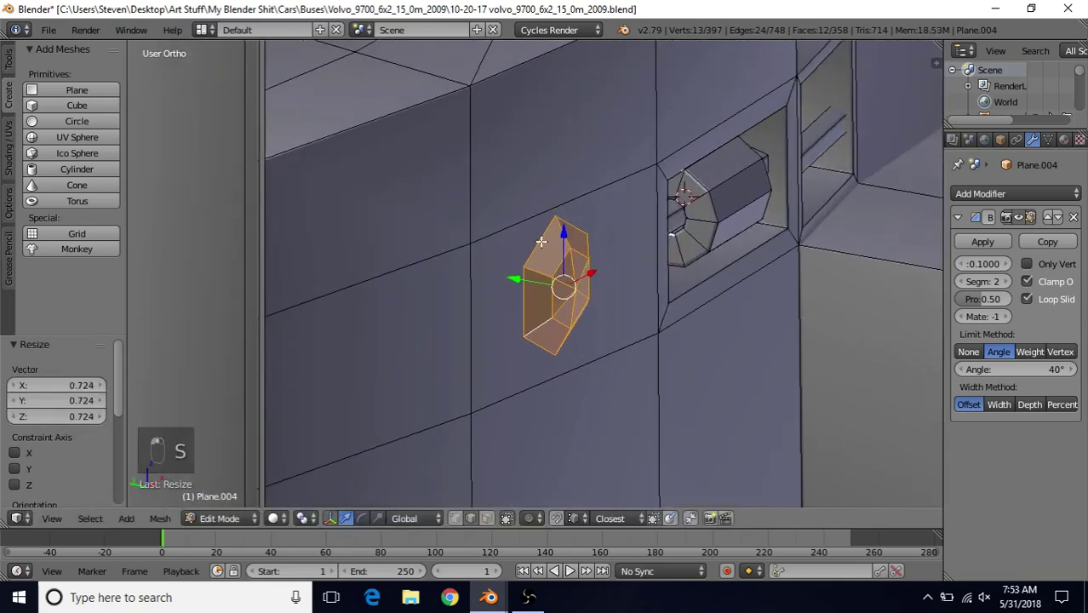
{"action": "right_click", "coordinate": [539, 245], "text": "alt"}
{"action": "key", "text": "e"}
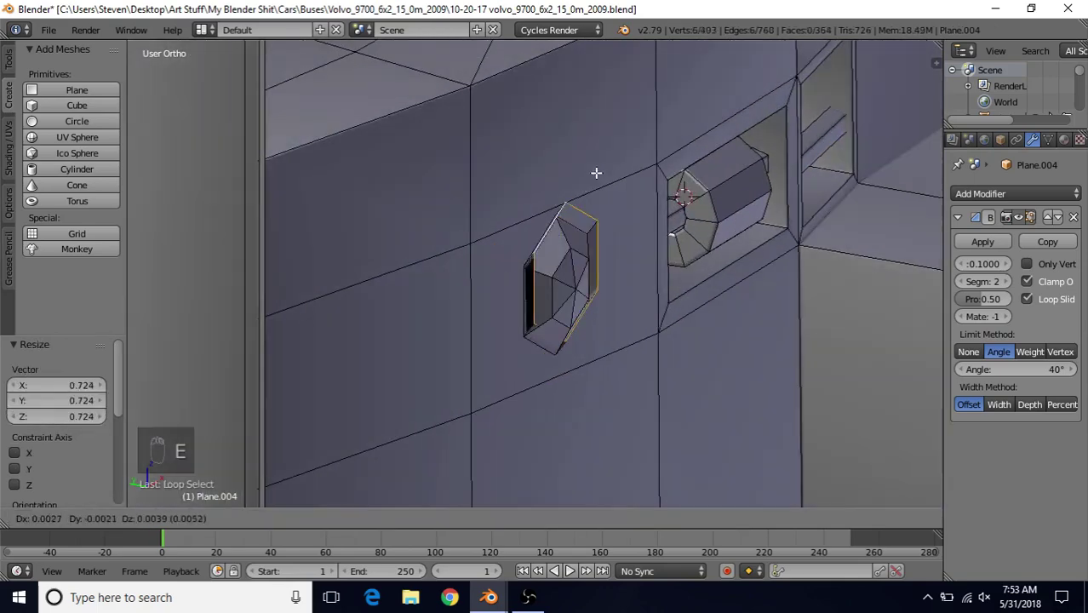
{"action": "right_click", "coordinate": [590, 221]}
{"action": "key", "text": "s"}
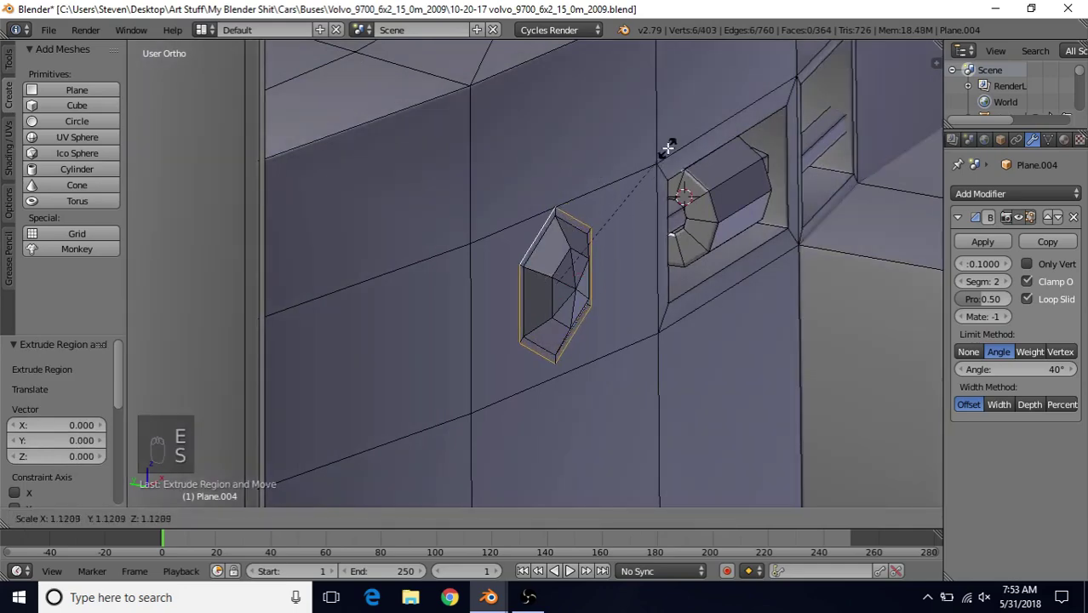
{"action": "left_click", "coordinate": [668, 153]}
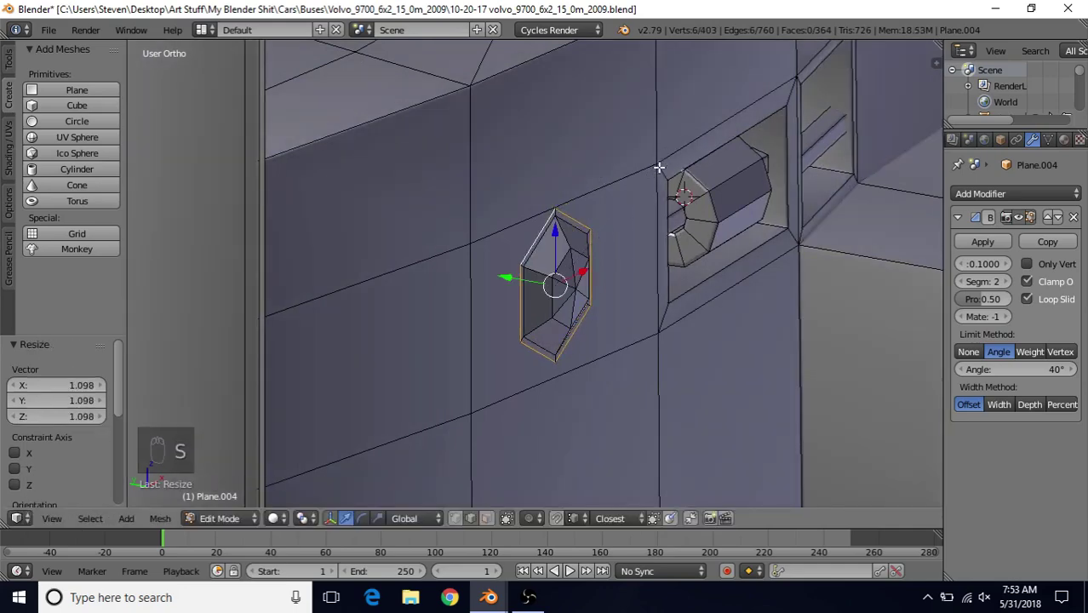
Extrude the outer rim again and move it 0.008 along Y to give the dome a backing
{"action": "key", "text": "e"}
{"action": "right_click", "coordinate": [545, 209]}
{"action": "left_click_drag", "start_coordinate": [517, 277], "coordinate": [486, 268]}
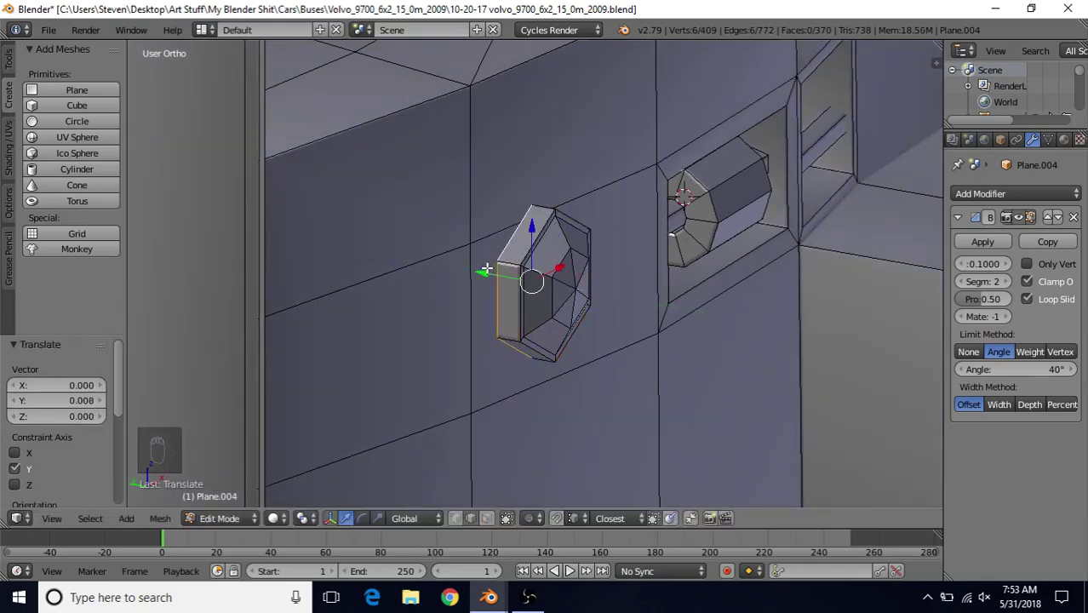
{"action": "mouse_move", "coordinate": [604, 283]}
{"action": "middle_mouse_down"}
{"action": "mouse_move", "coordinate": [619, 241]}
{"action": "mouse_move", "coordinate": [646, 238]}
{"action": "mouse_move", "coordinate": [580, 252]}
{"action": "mouse_move", "coordinate": [594, 272]}
{"action": "middle_mouse_up"}
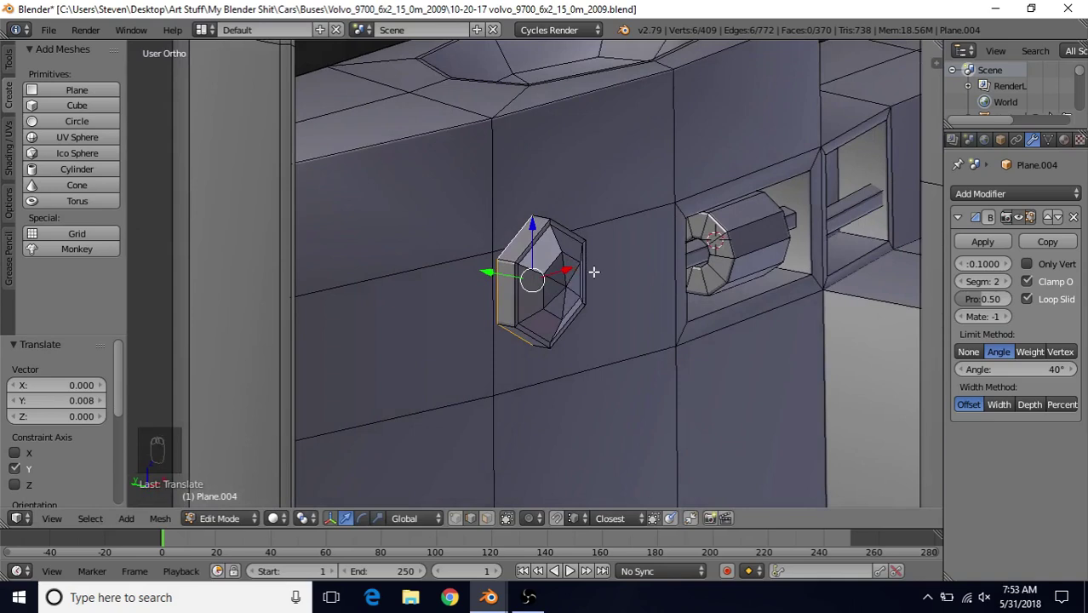
Move the entire dome part 0.048 along Y, 0.020 along Z and about -0.027 along X
{"action": "key", "text": "ctrl+l"}
{"action": "key", "text": "g"}
{"action": "key", "text": "y"}
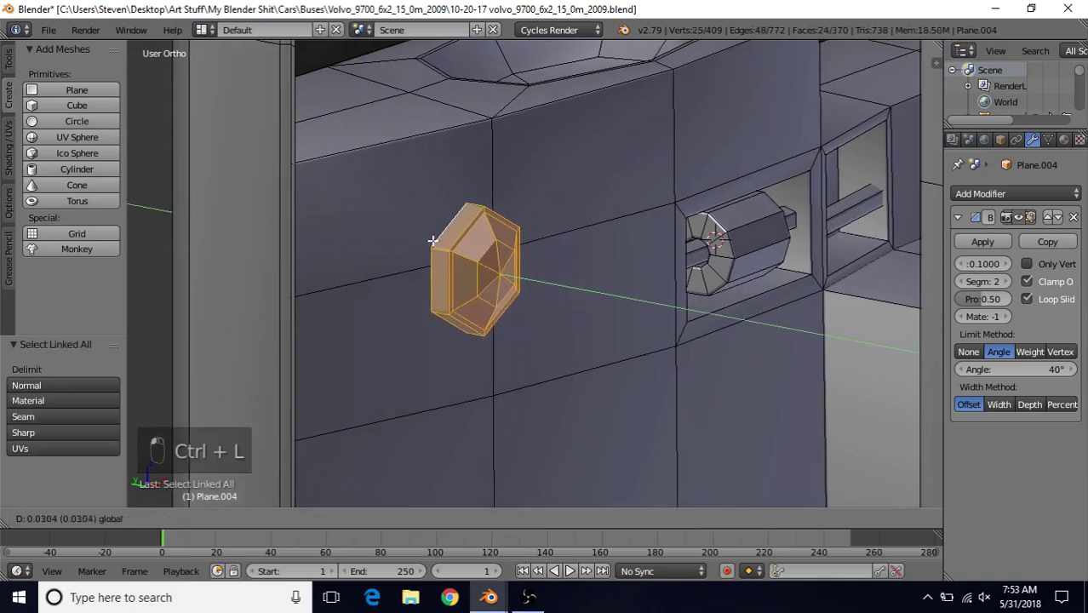
{"action": "left_click", "coordinate": [410, 235]}
{"action": "key", "text": "g"}
{"action": "key", "text": "y"}
{"action": "key", "text": "z"}
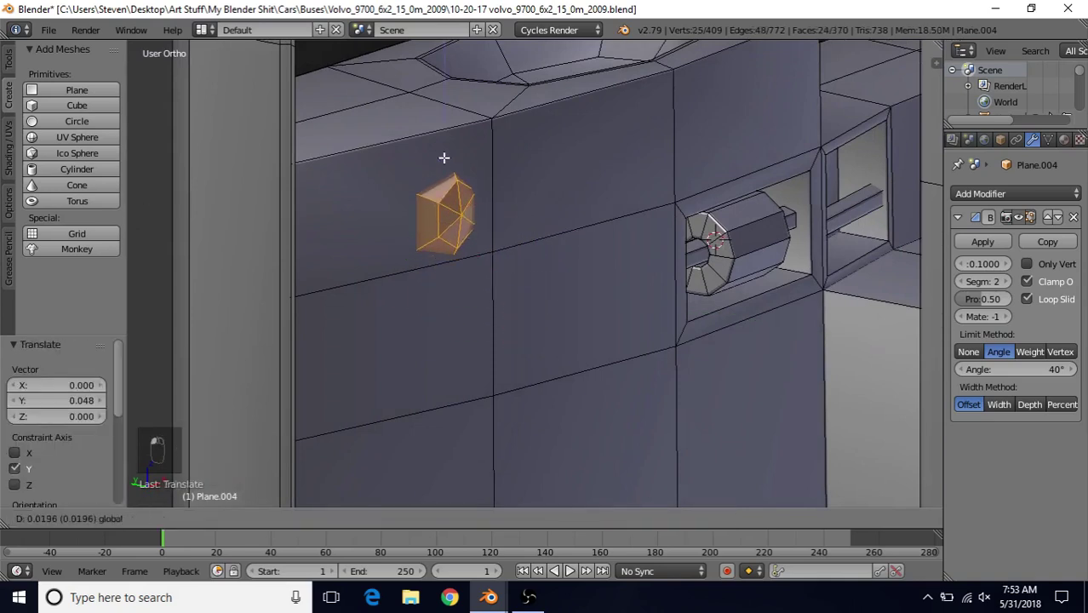
{"action": "left_click", "coordinate": [445, 160]}
{"action": "key", "text": "g"}
{"action": "key", "text": "x"}
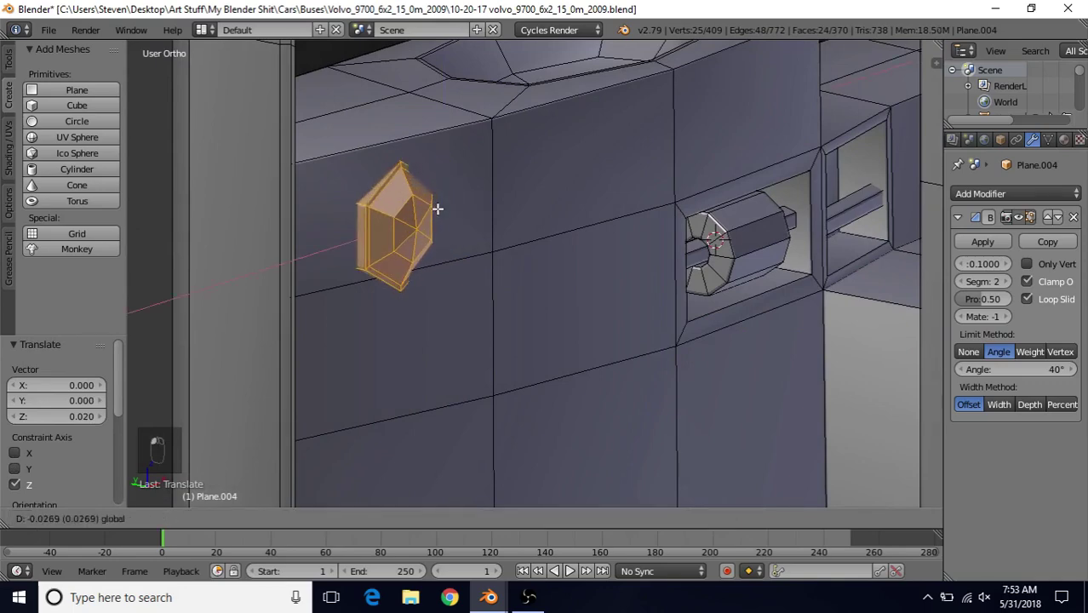
{"action": "left_click", "coordinate": [438, 207]}
Shrink the dome part uniformly and raise it 0.002 along Z on the cabinet front
{"action": "middle_click_drag", "start_coordinate": [438, 206], "coordinate": [552, 324]}
{"action": "left_click_drag", "start_coordinate": [465, 275], "coordinate": [466, 251]}
{"action": "key", "text": "s"}
{"action": "left_click", "coordinate": [493, 236]}
Rotate the dome part about Z by -7.95° and a further -1.76° to align with the curved cabinet front
{"action": "key", "text": "r"}
{"action": "key", "text": "z"}
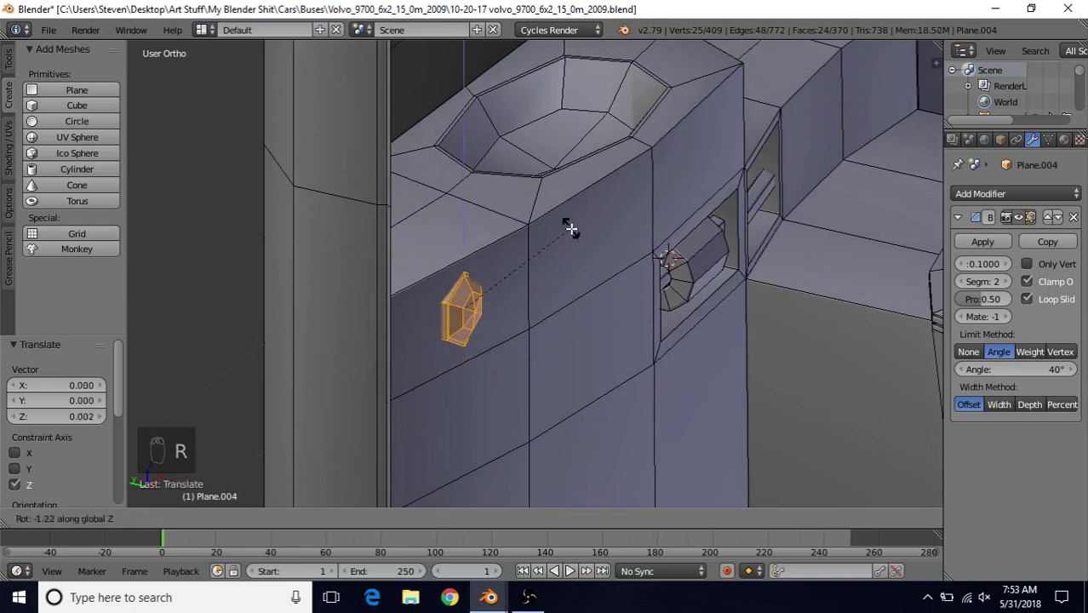
{"action": "left_click", "coordinate": [568, 245]}
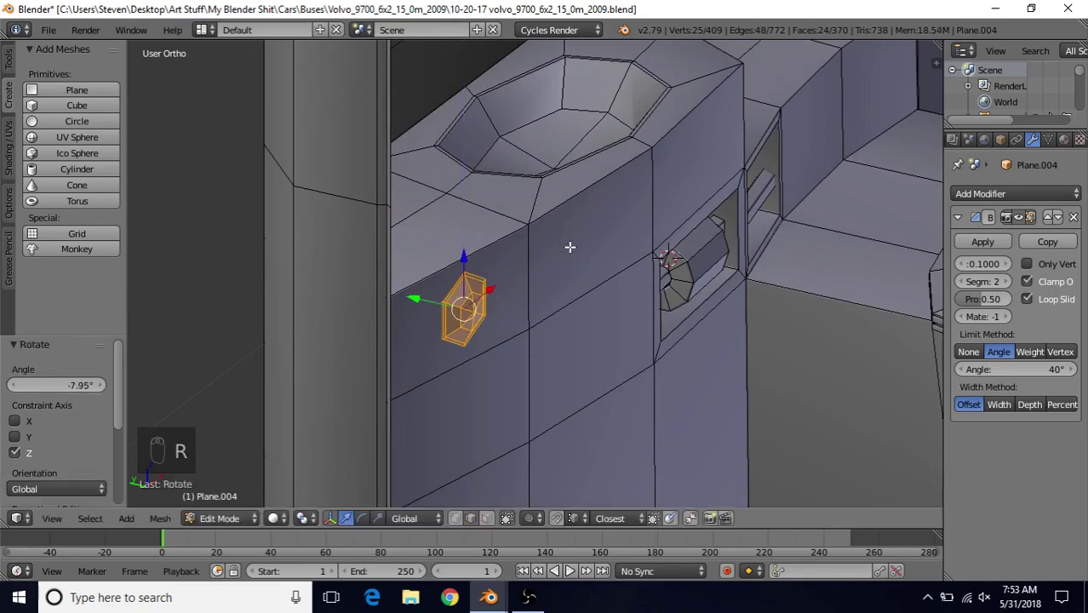
{"action": "scroll", "coordinate": [490, 308], "scroll_direction": "up", "scroll_amount": 4}
{"action": "key", "text": "r"}
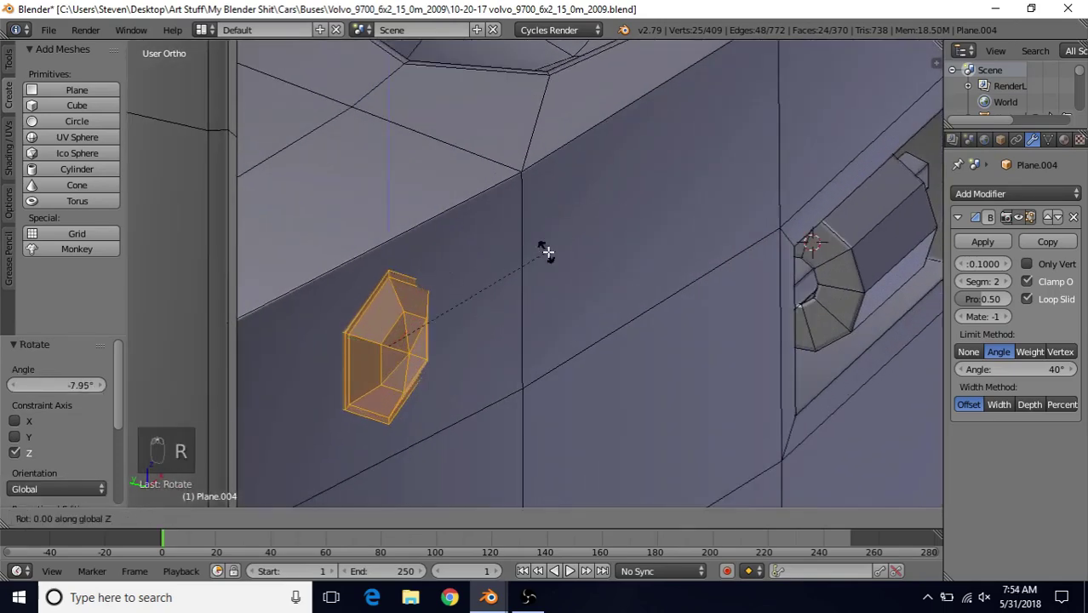
{"action": "left_click", "coordinate": [548, 257]}
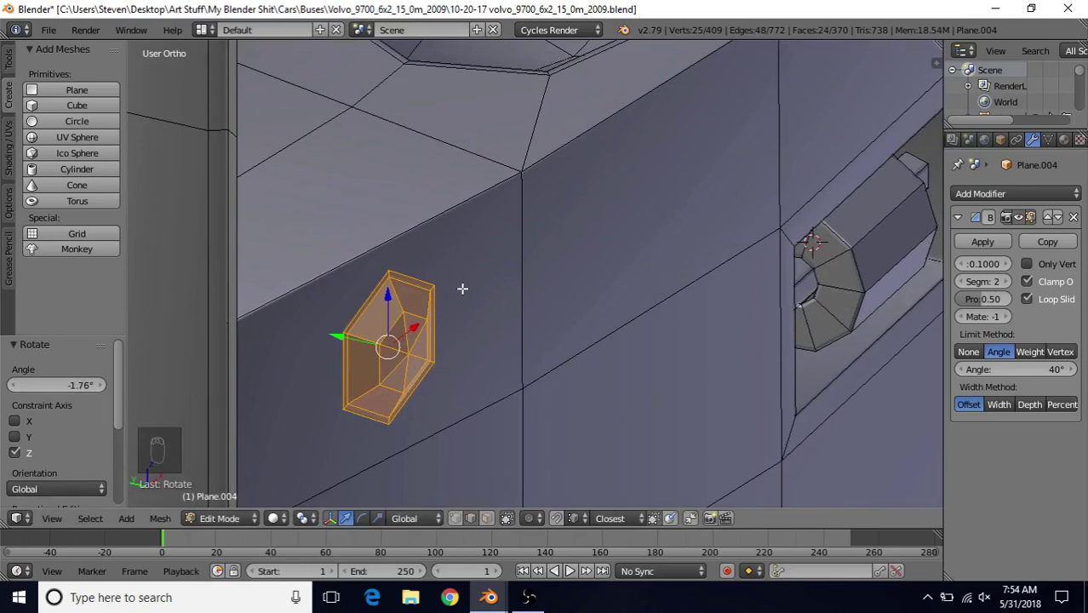
Shift the dome part along Y by -0.009, 0.005 and -0.001 to seat it against the cabinet front
{"action": "middle_click_drag", "start_coordinate": [462, 289], "coordinate": [382, 284]}
{"action": "key", "text": "g"}
{"action": "key", "text": "y"}
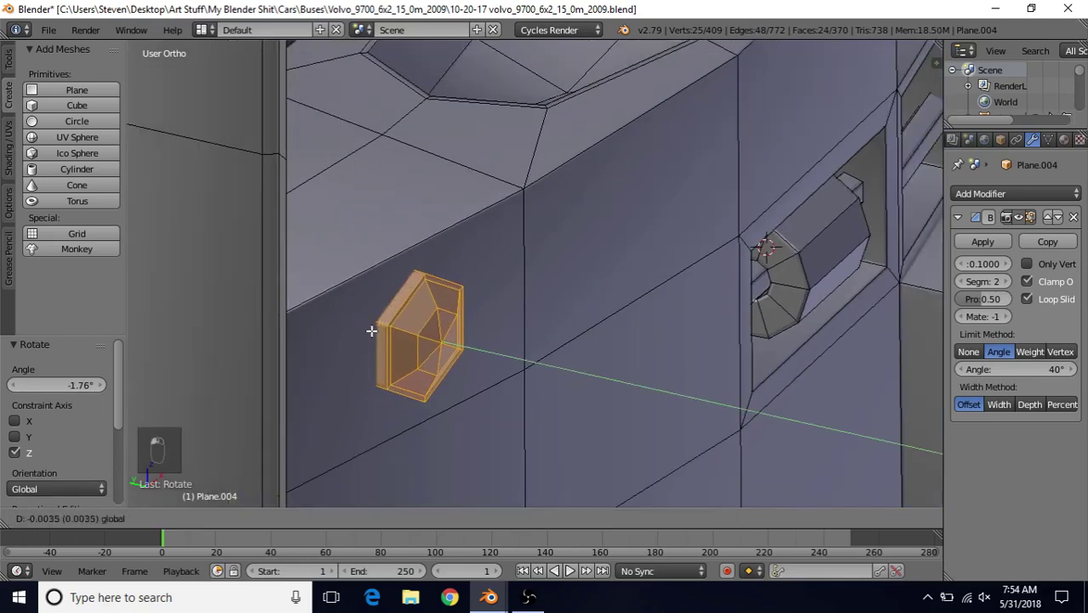
{"action": "left_click", "coordinate": [390, 323]}
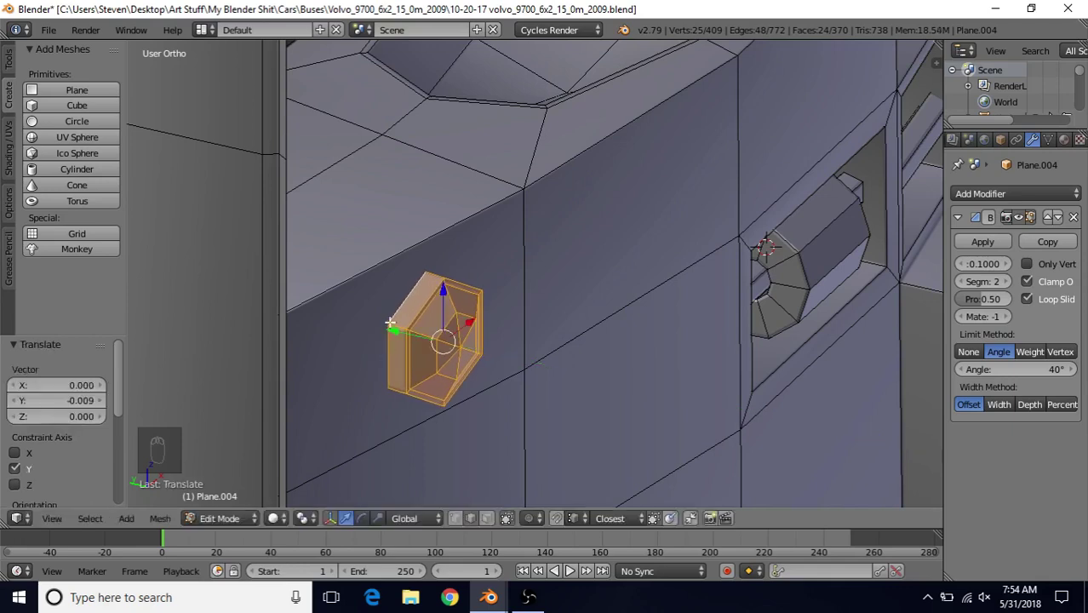
{"action": "key", "text": "g"}
{"action": "key", "text": "y"}
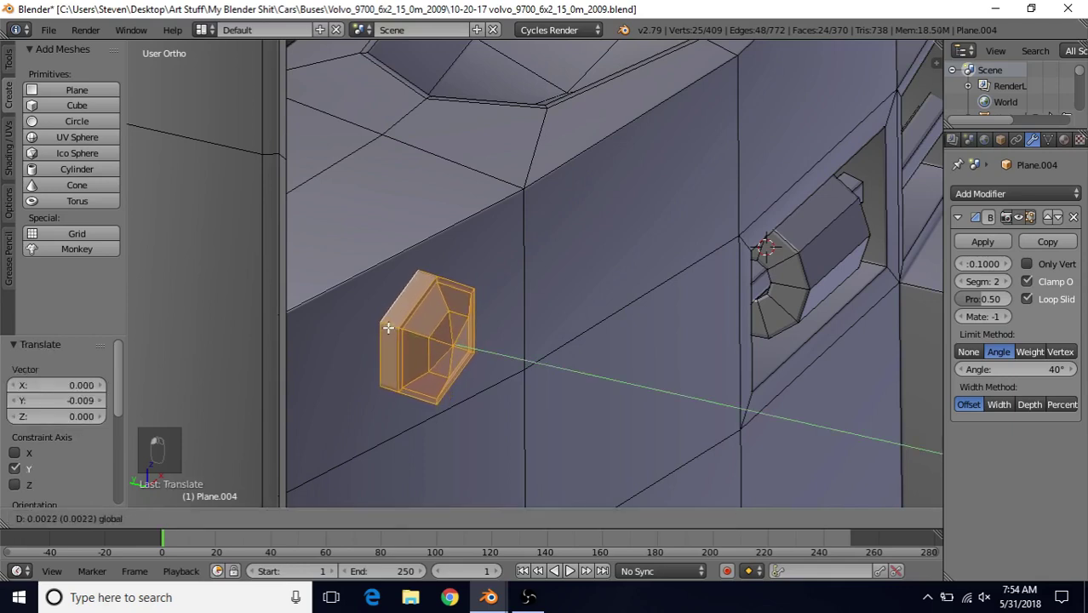
{"action": "left_click", "coordinate": [352, 315]}
{"action": "key", "text": "g"}
{"action": "key", "text": "y"}
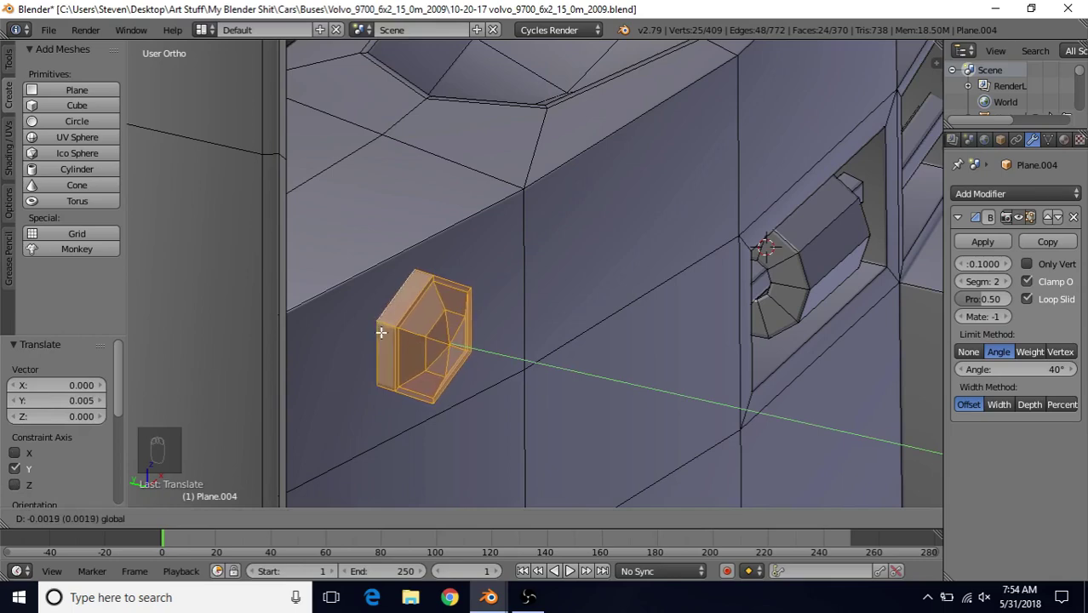
{"action": "left_click", "coordinate": [381, 333]}
Reselect all of the dome part's linked geometry and shrink it uniformly by 0.806
{"action": "scroll", "coordinate": [378, 326], "scroll_direction": "down", "scroll_amount": 3}
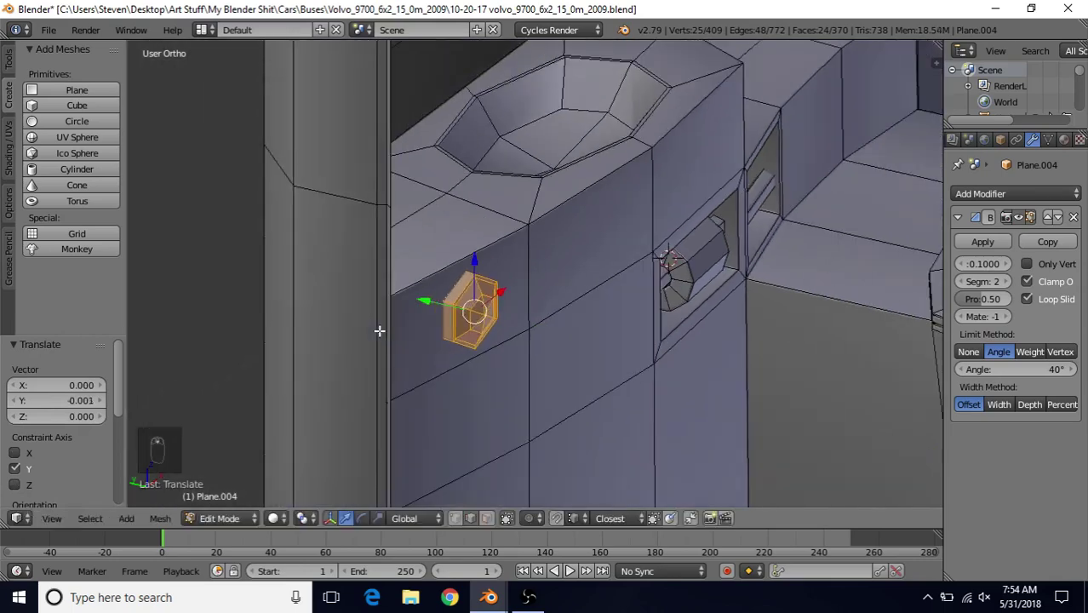
{"action": "key", "text": "Tab"}
{"action": "key", "text": "Tab"}
{"action": "middle_click_drag", "start_coordinate": [531, 277], "coordinate": [520, 283]}
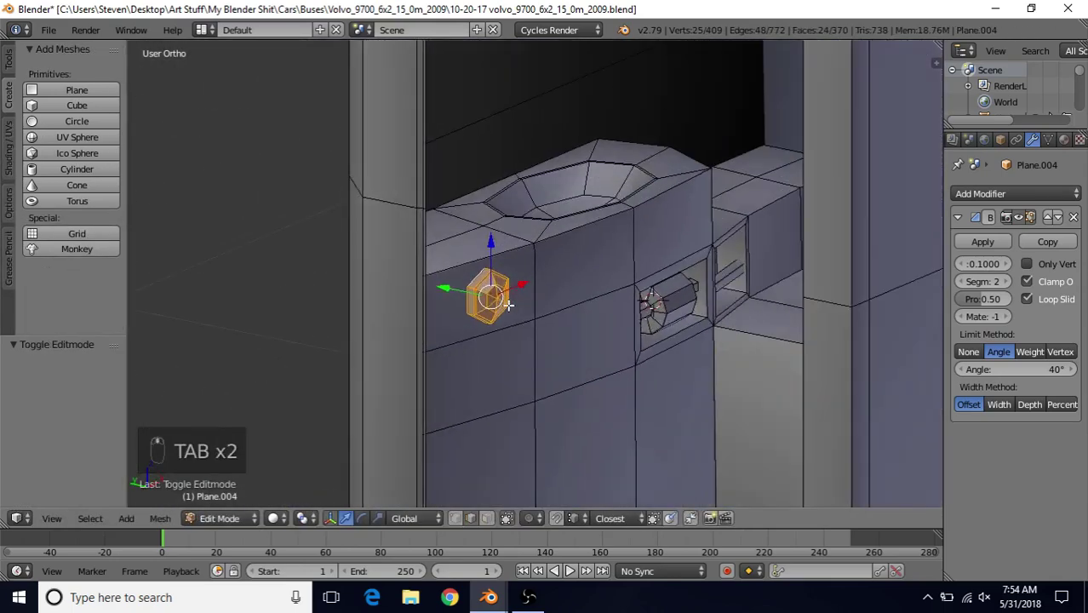
{"action": "key", "text": "a"}
{"action": "key", "text": "a"}
{"action": "key", "text": "a"}
{"action": "key", "text": "a"}
{"action": "key", "text": "a"}
{"action": "key", "text": "ctrl+l"}
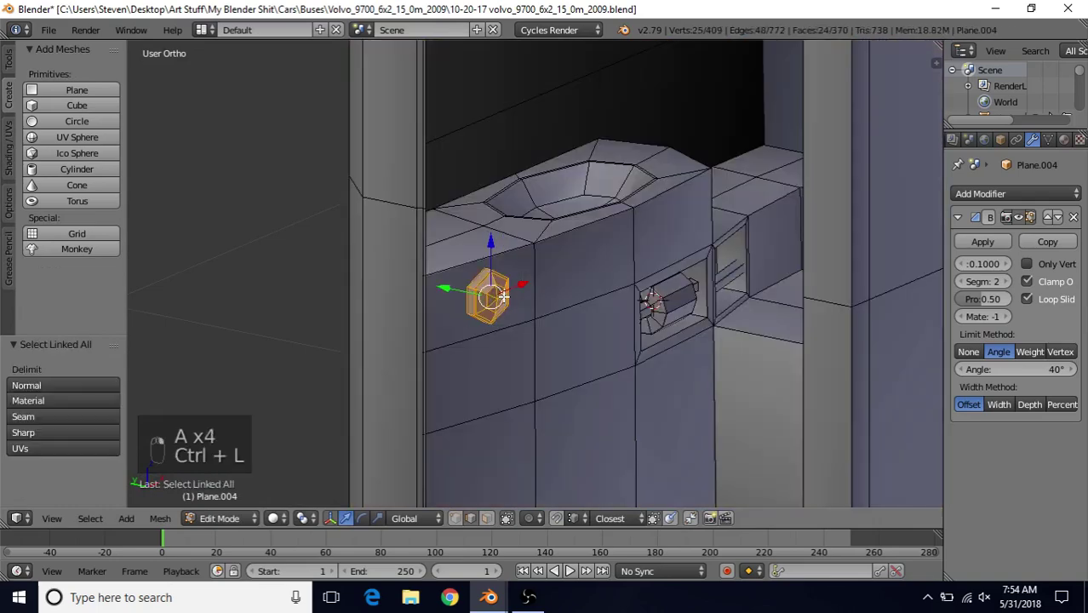
{"action": "scroll", "coordinate": [503, 294], "scroll_direction": "up", "scroll_amount": 2}
{"action": "key", "text": "s"}
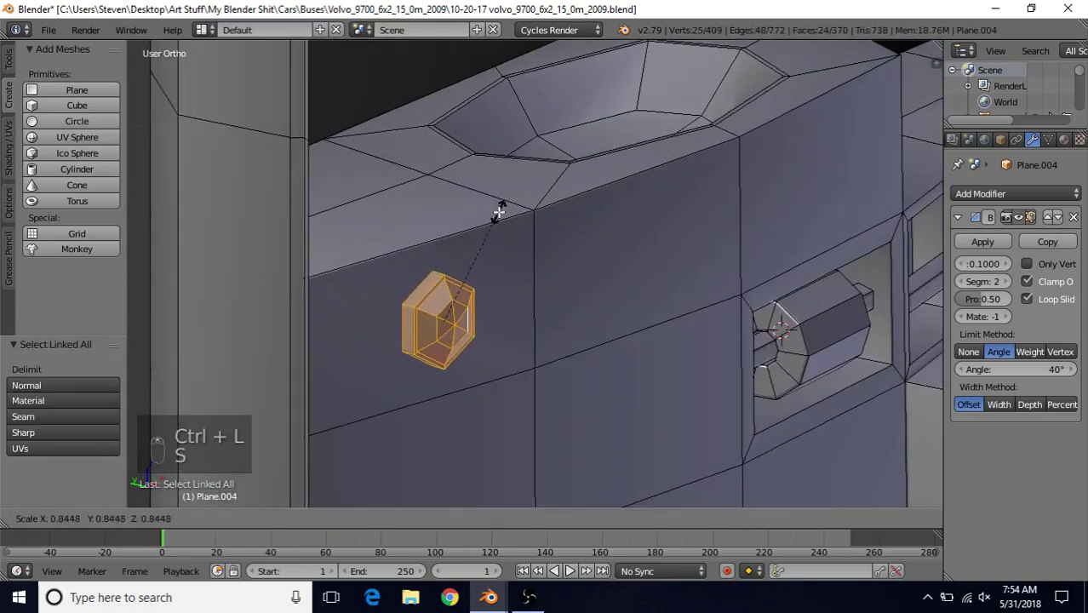
{"action": "left_click", "coordinate": [499, 216]}
Nudge the dome part about 0.001 along Y and enlarge it uniformly by 1.025
{"action": "key", "text": "s"}
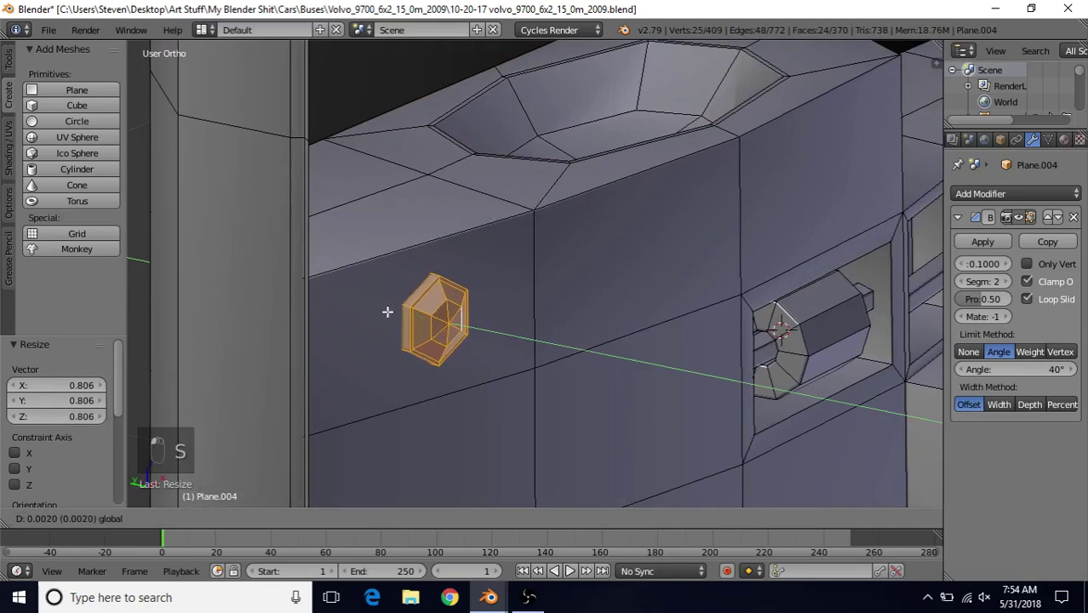
{"action": "left_click_drag", "start_coordinate": [389, 314], "coordinate": [392, 314]}
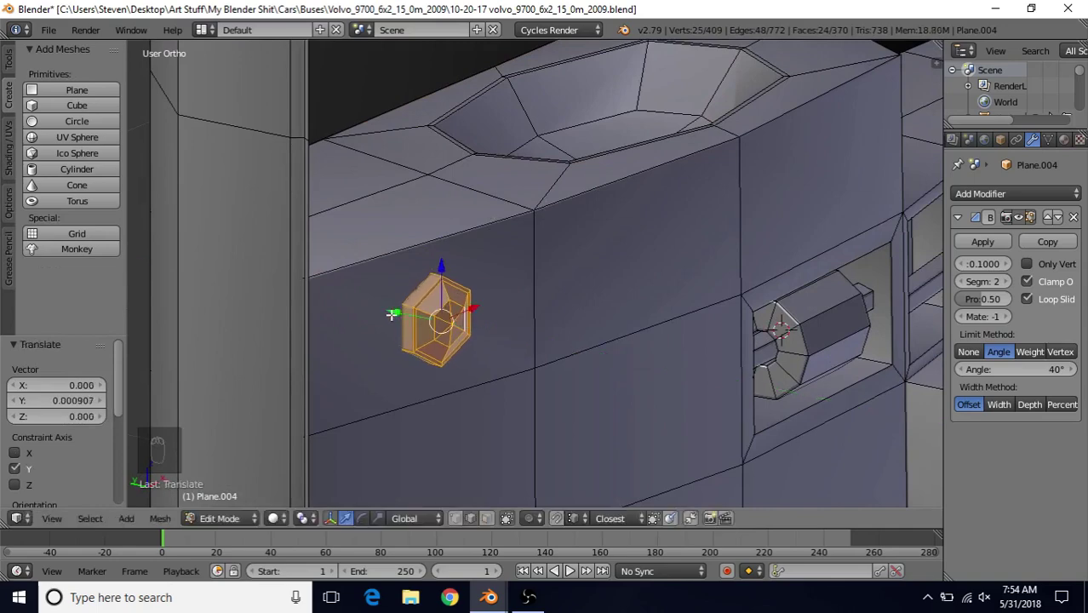
{"action": "scroll", "coordinate": [516, 280], "scroll_direction": "down", "scroll_amount": 5}
{"action": "middle_click_drag", "start_coordinate": [480, 276], "coordinate": [508, 286]}
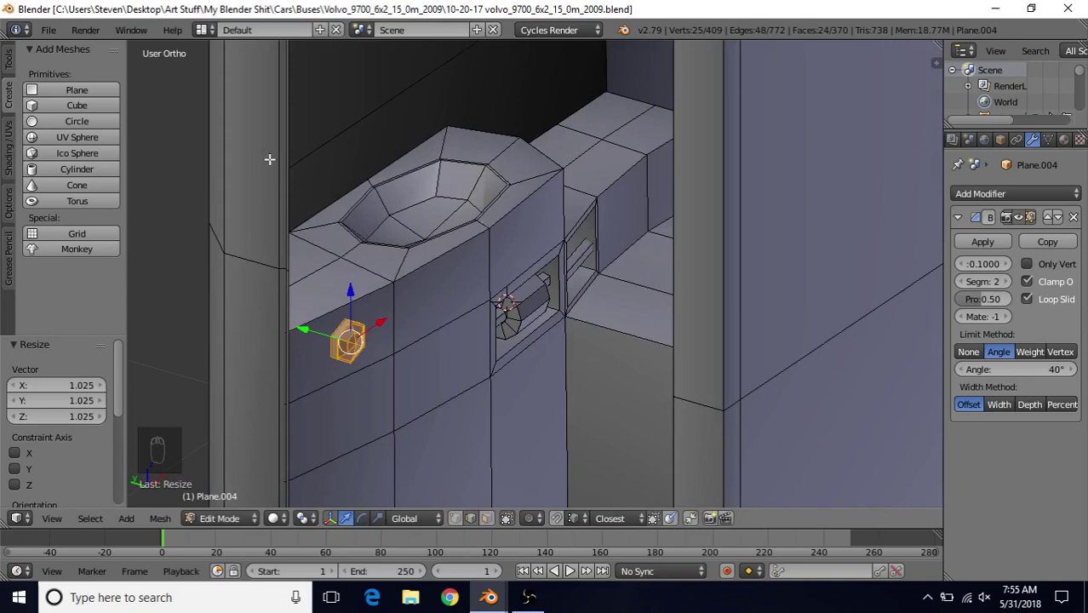
Add a mesh circle with 6 vertices
{"action": "left_click", "coordinate": [65, 120]}
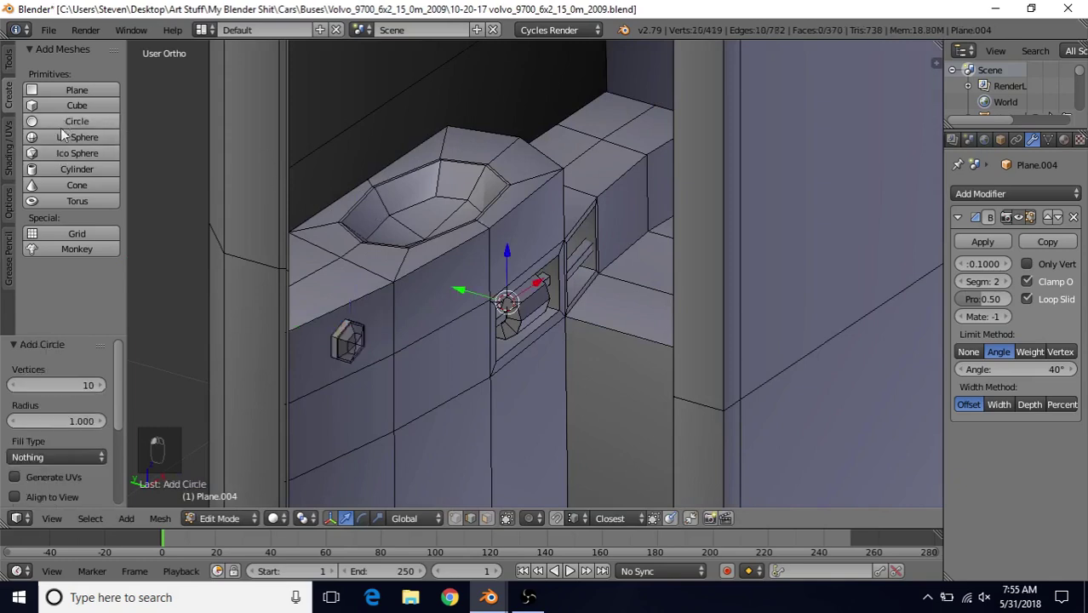
{"action": "left_click", "coordinate": [53, 387]}
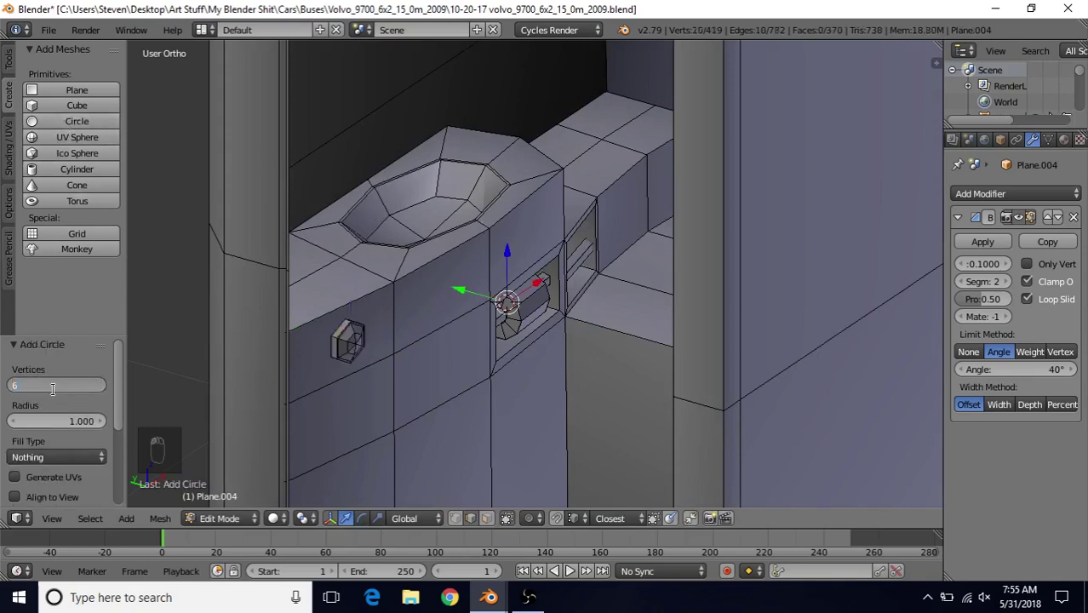
{"action": "type", "text": "6"}
{"action": "key", "text": "Return"}
Shrink the six-sided circle uniformly by 0.524 and raise it 0.770 along Z above the restroom
{"action": "key", "text": "KP_Decimal"}
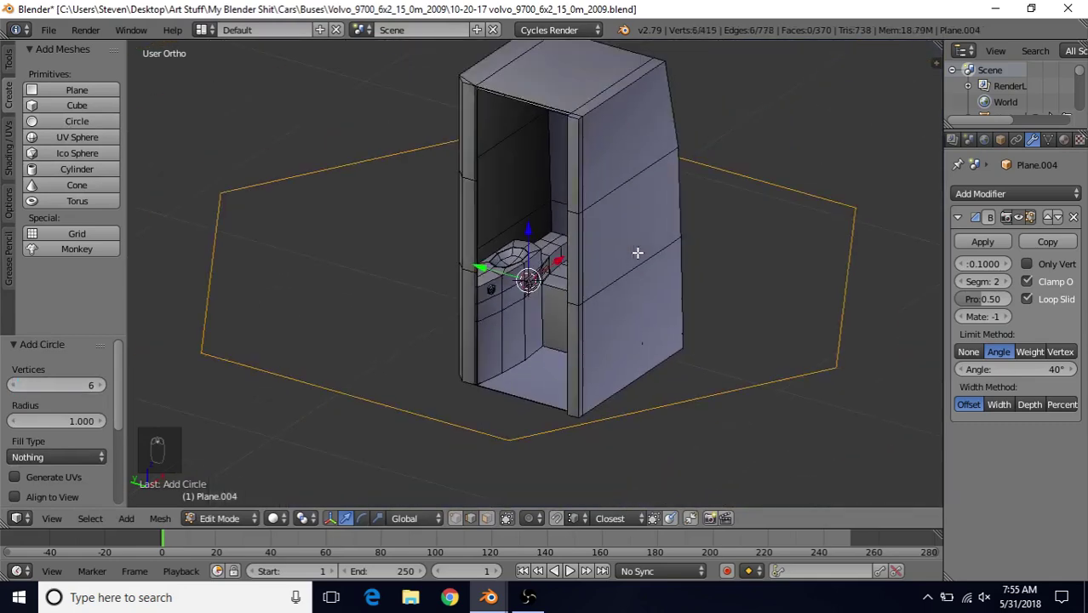
{"action": "scroll", "coordinate": [638, 253], "scroll_direction": "down", "scroll_amount": 3}
{"action": "key", "text": "s"}
{"action": "left_click", "coordinate": [553, 204]}
{"action": "key", "text": "g"}
{"action": "key", "text": "z"}
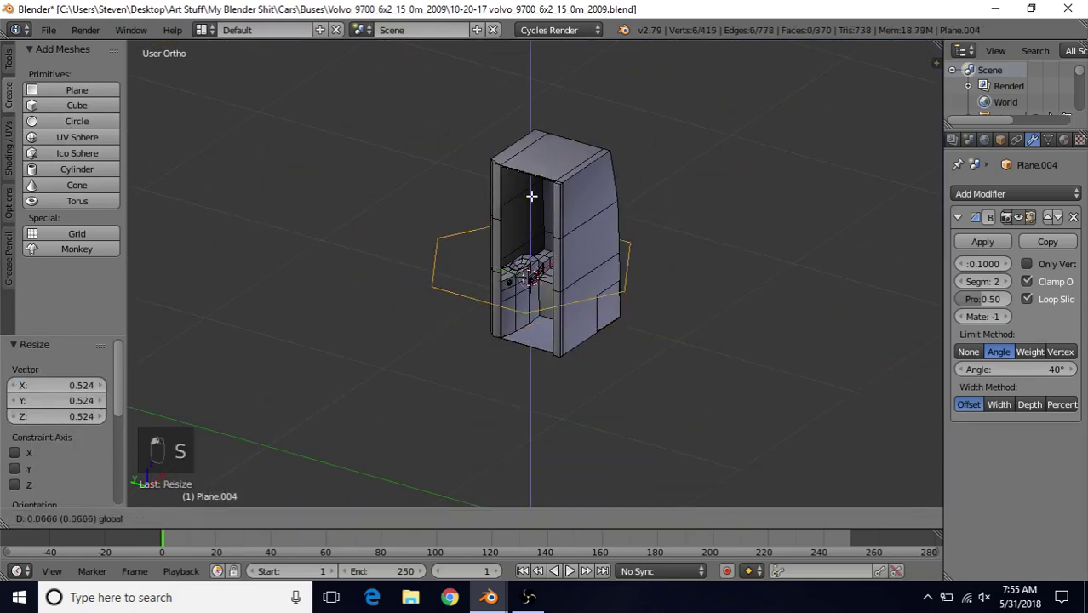
{"action": "left_click", "coordinate": [523, 180]}
{"action": "scroll", "coordinate": [523, 185], "scroll_direction": "up", "scroll_amount": 2}
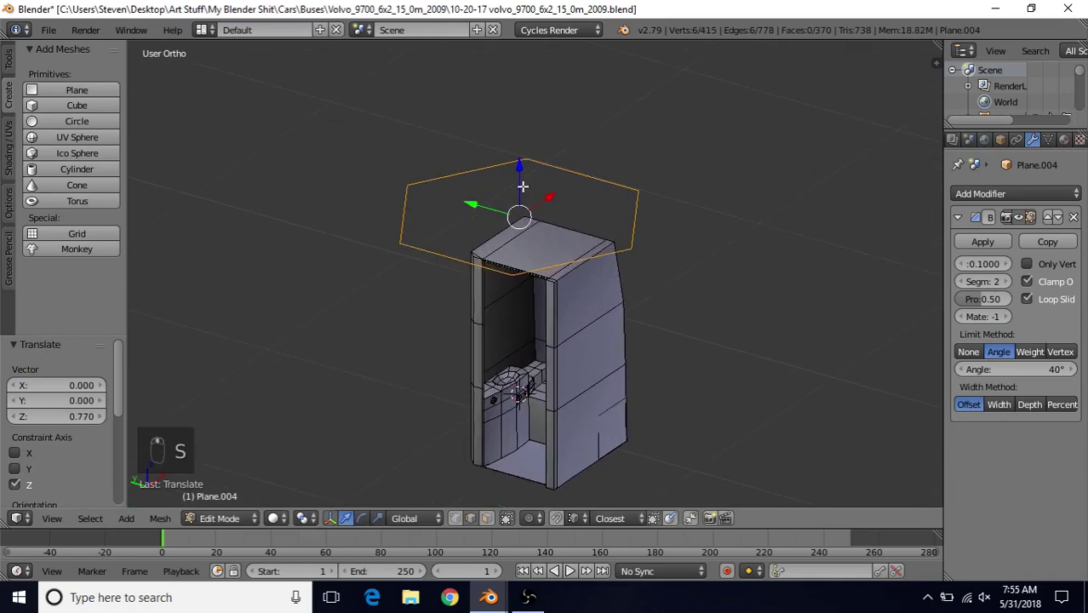
Raise the circle another 0.180 along Z and shrink it uniformly to about 0.25
{"action": "key", "text": "g"}
{"action": "key", "text": "z"}
{"action": "left_click", "coordinate": [526, 162]}
{"action": "key", "text": "s"}
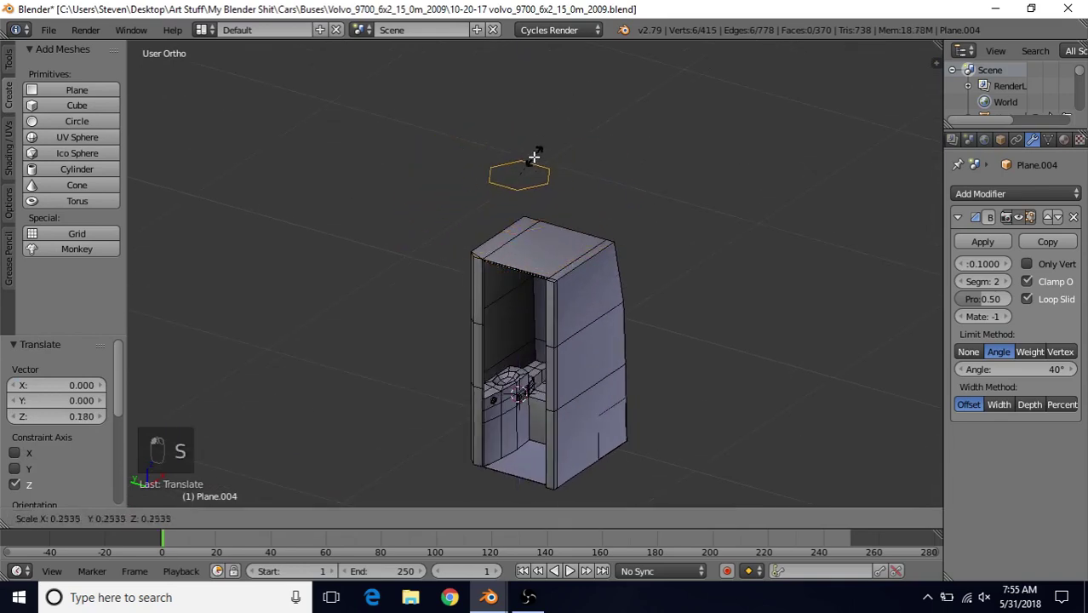
{"action": "left_click", "coordinate": [533, 157]}
Shrink the circle slightly more and adjust its height above the restroom, finishing with a -0.101 move along Z
{"action": "key", "text": "g"}
{"action": "key", "text": "z"}
{"action": "left_click", "coordinate": [543, 84]}
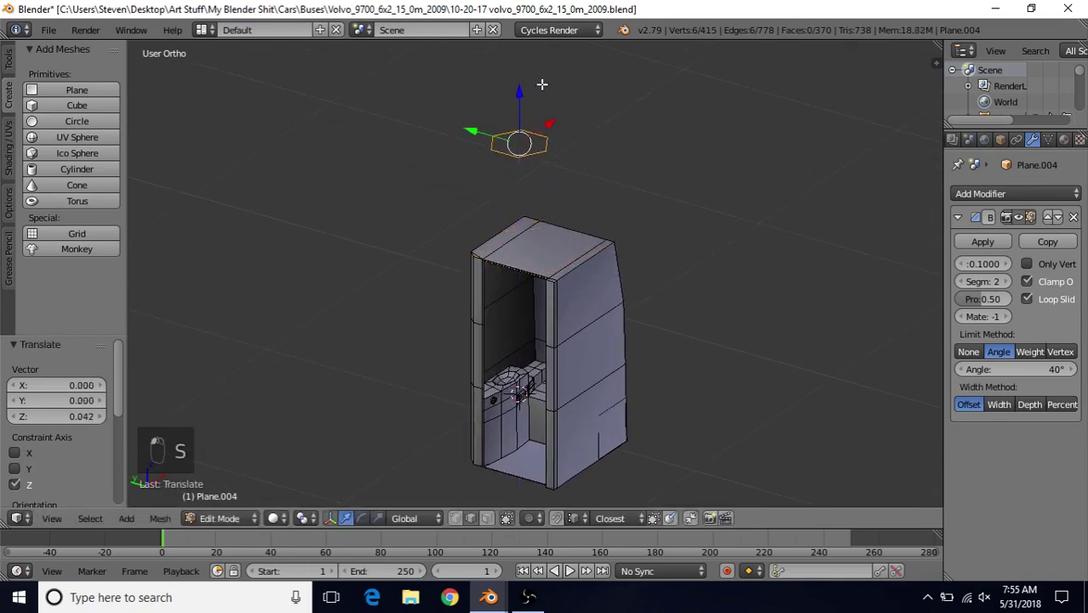
{"action": "key", "text": "s"}
{"action": "left_click", "coordinate": [547, 93]}
{"action": "left_click_drag", "start_coordinate": [521, 98], "coordinate": [522, 122]}
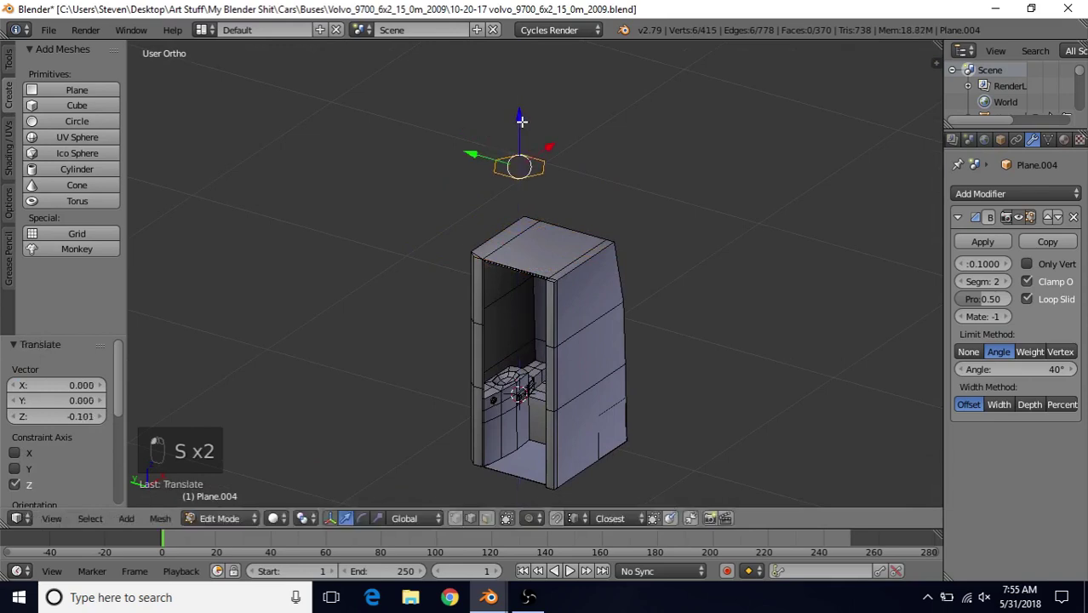
Scale the circle uniformly by 0.636 and again by 1.025
{"action": "scroll", "coordinate": [559, 174], "scroll_direction": "up", "scroll_amount": 2}
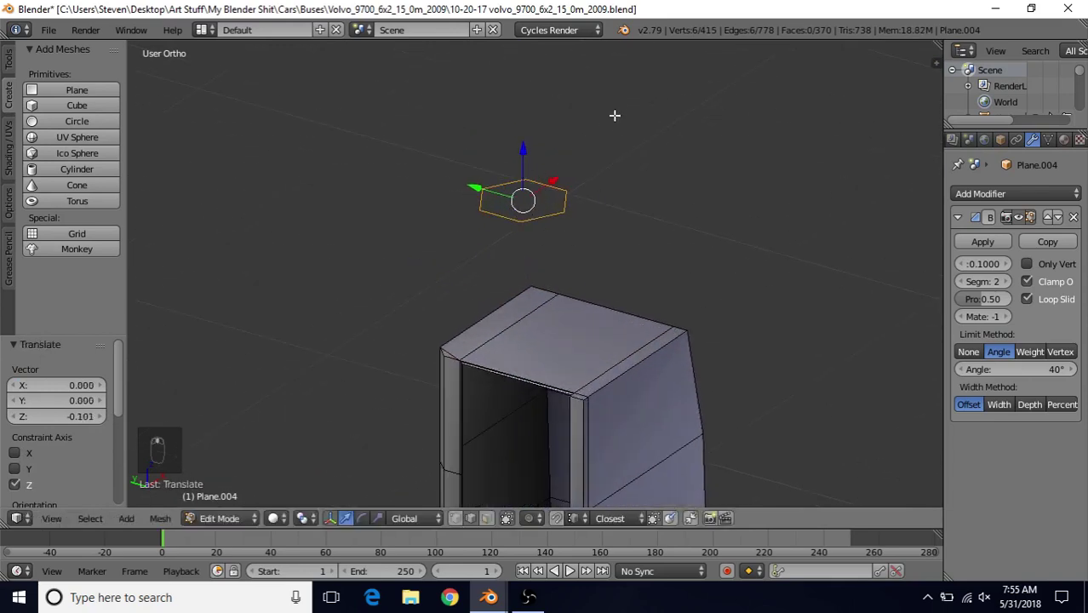
{"action": "key", "text": "s"}
{"action": "left_click", "coordinate": [578, 153]}
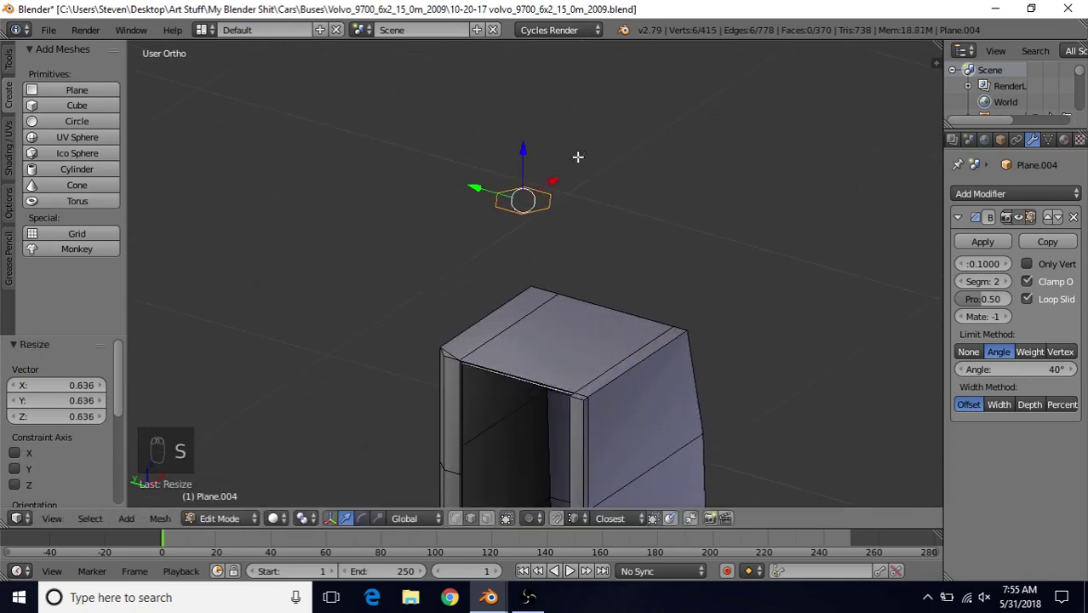
{"action": "scroll", "coordinate": [545, 247], "scroll_direction": "down", "scroll_amount": 2}
{"action": "scroll", "coordinate": [592, 170], "scroll_direction": "up", "scroll_amount": 2}
{"action": "key", "text": "s"}
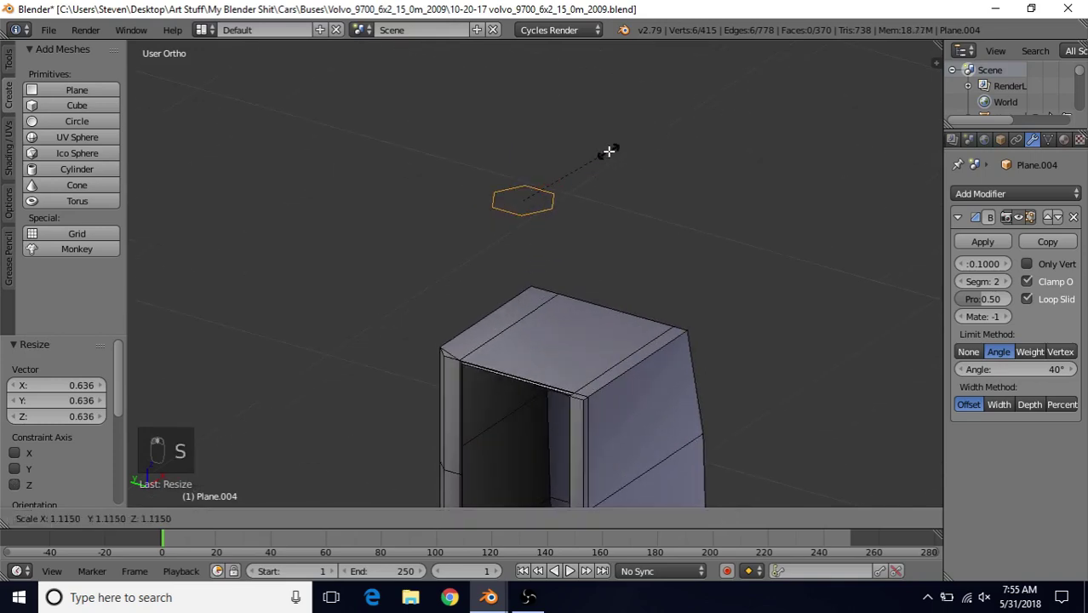
{"action": "left_click", "coordinate": [608, 170]}
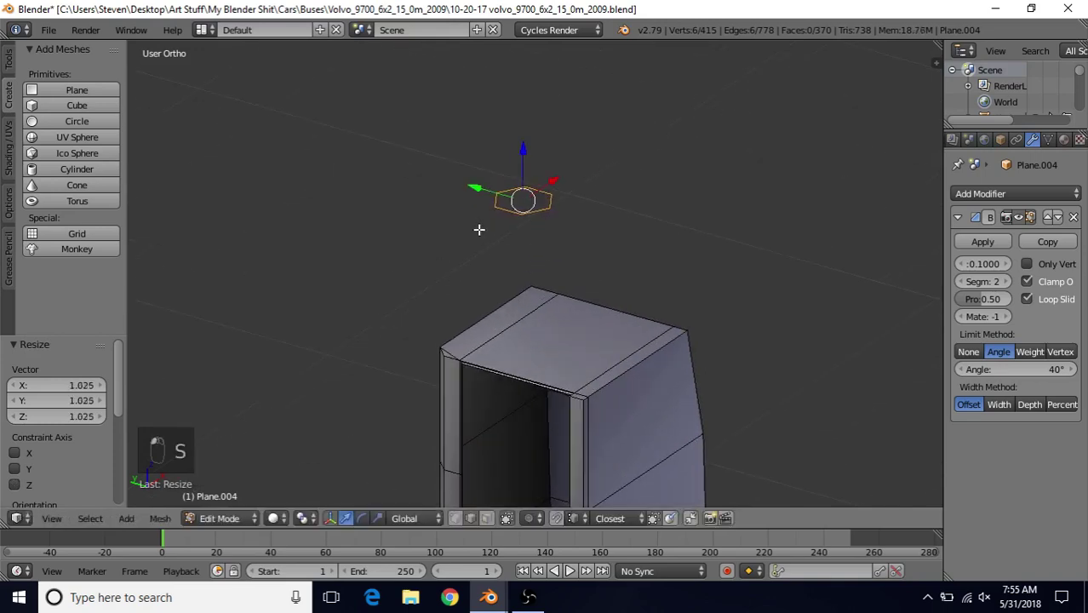
Snap the 3D cursor to the selected circle's center
{"action": "key", "text": "shift+s"}
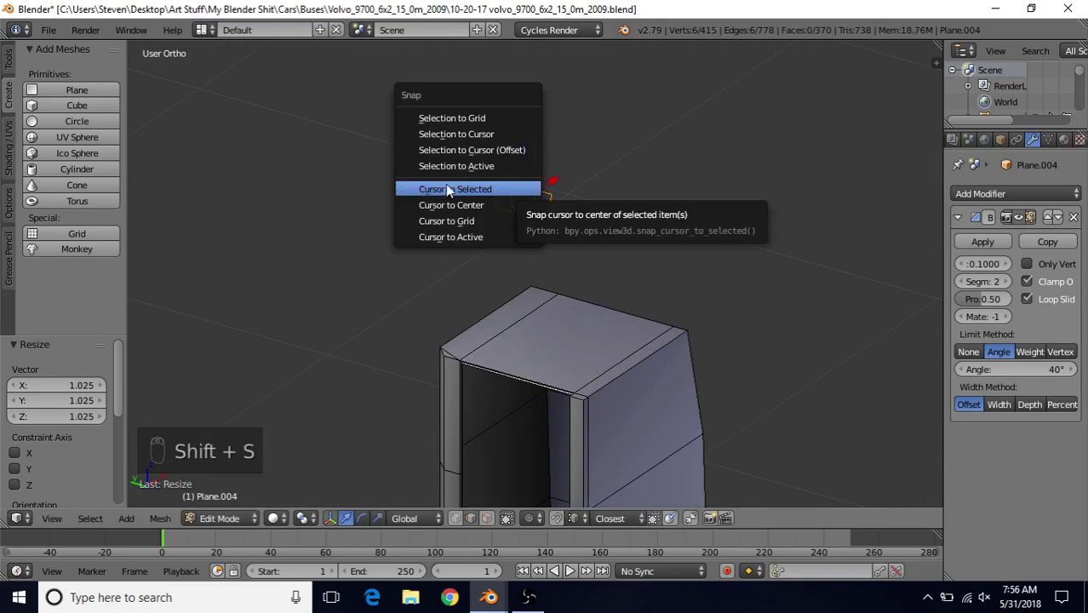
{"action": "left_click", "coordinate": [483, 189]}
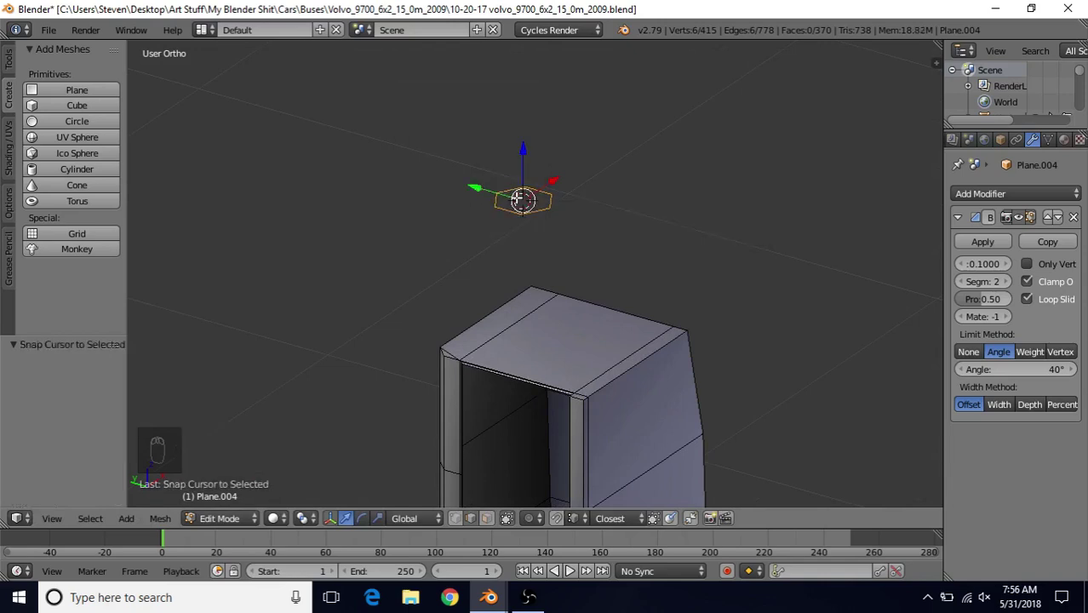
{"action": "scroll", "coordinate": [664, 180], "scroll_direction": "down", "scroll_amount": 2}
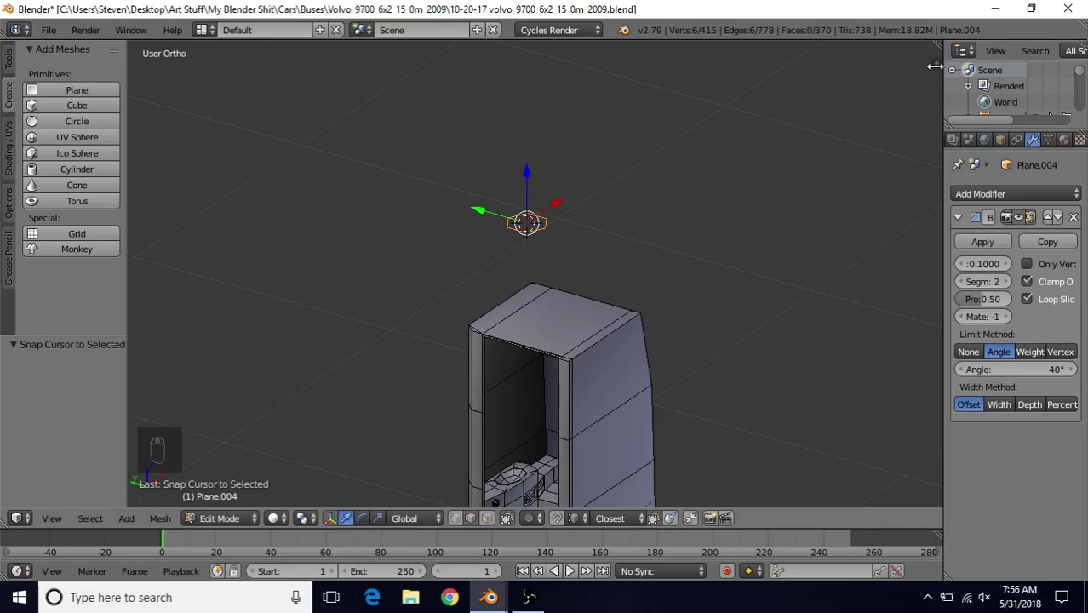
Show the 3D cursor's location settings and shift the cursor along X to -0.01166, beside the circle
{"action": "key", "text": "n"}
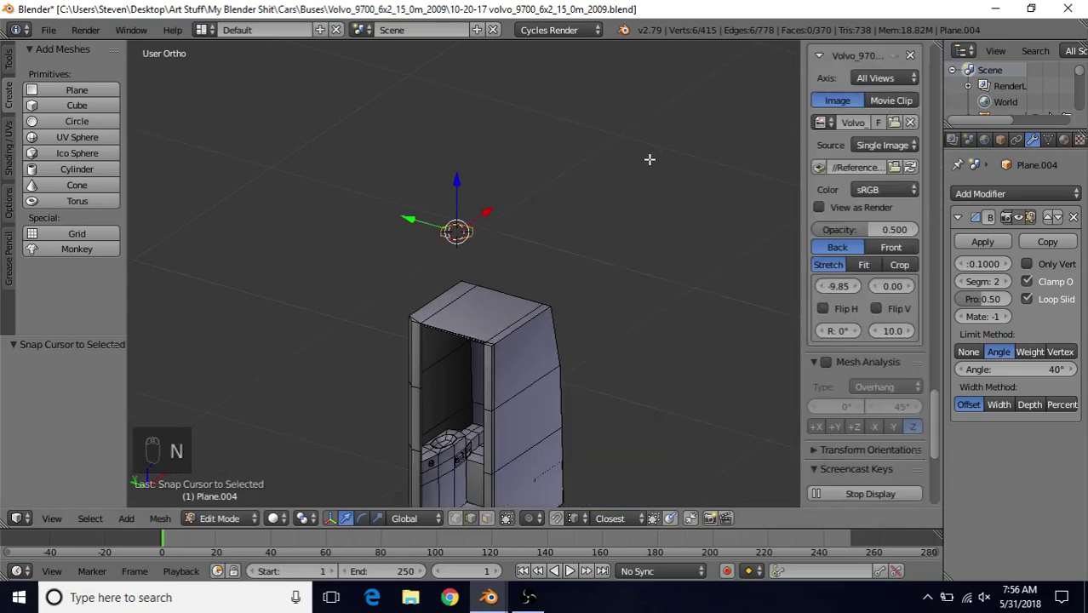
{"action": "key", "text": "n"}
{"action": "key", "text": "n"}
{"action": "key", "text": "n"}
{"action": "left_click_drag", "start_coordinate": [933, 394], "coordinate": [931, 101]}
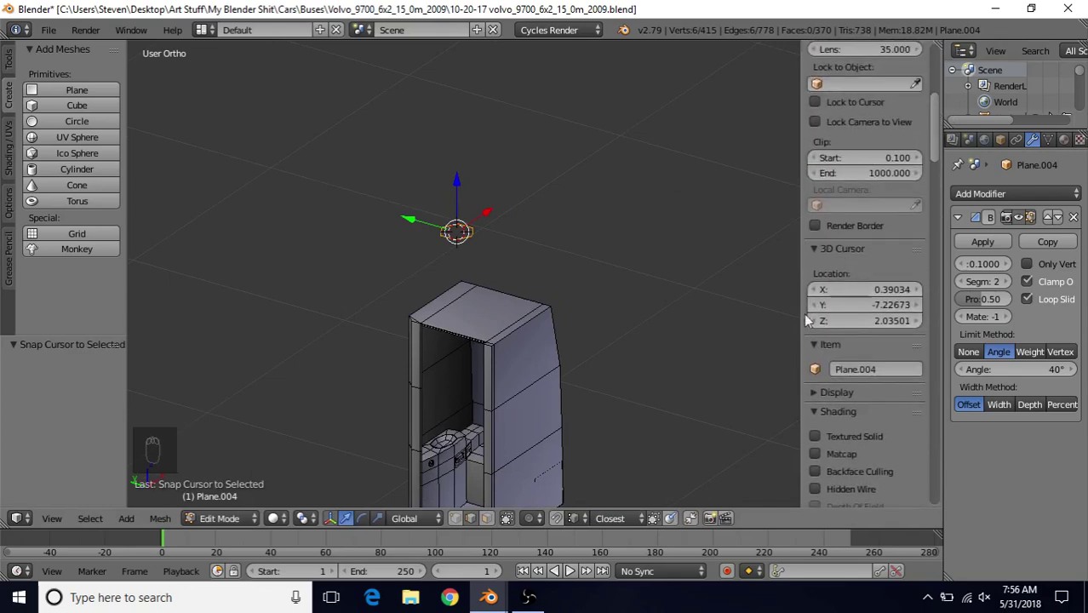
{"action": "middle_click_drag", "start_coordinate": [595, 255], "coordinate": [511, 281]}
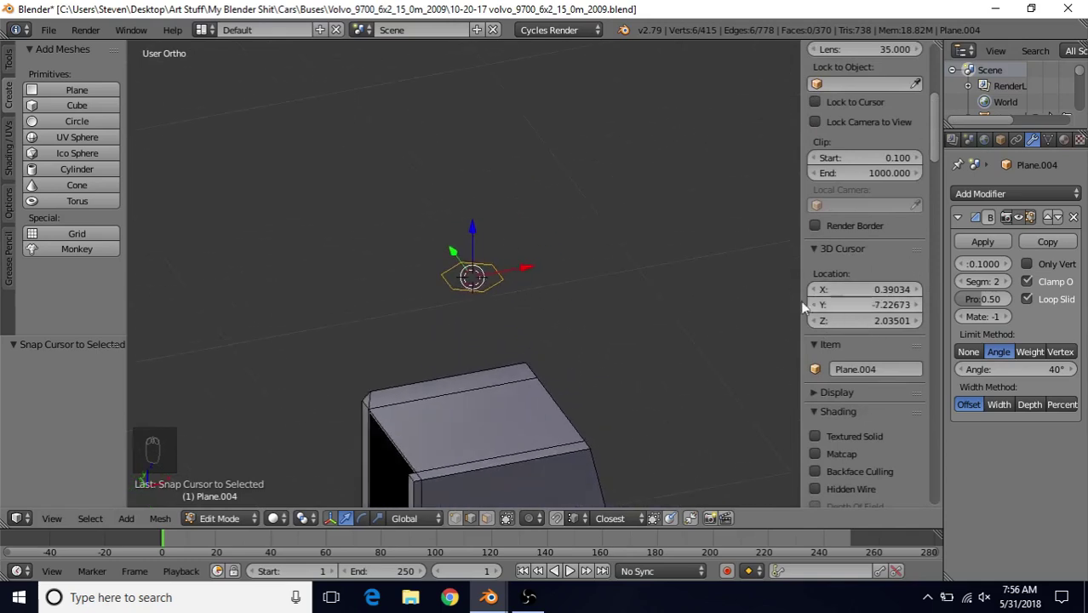
{"action": "left_click_drag", "start_coordinate": [881, 294], "coordinate": [842, 294]}
{"action": "scroll", "coordinate": [387, 275], "scroll_direction": "down", "scroll_amount": 2}
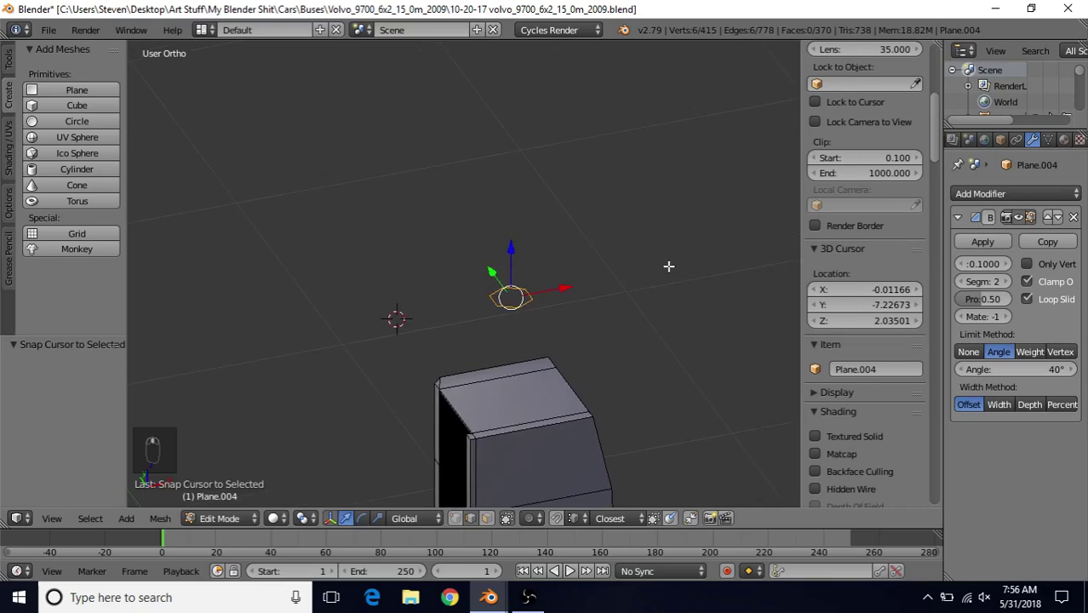
Spin the circle around the 3D cursor into a curved tube
{"action": "left_click", "coordinate": [9, 61]}
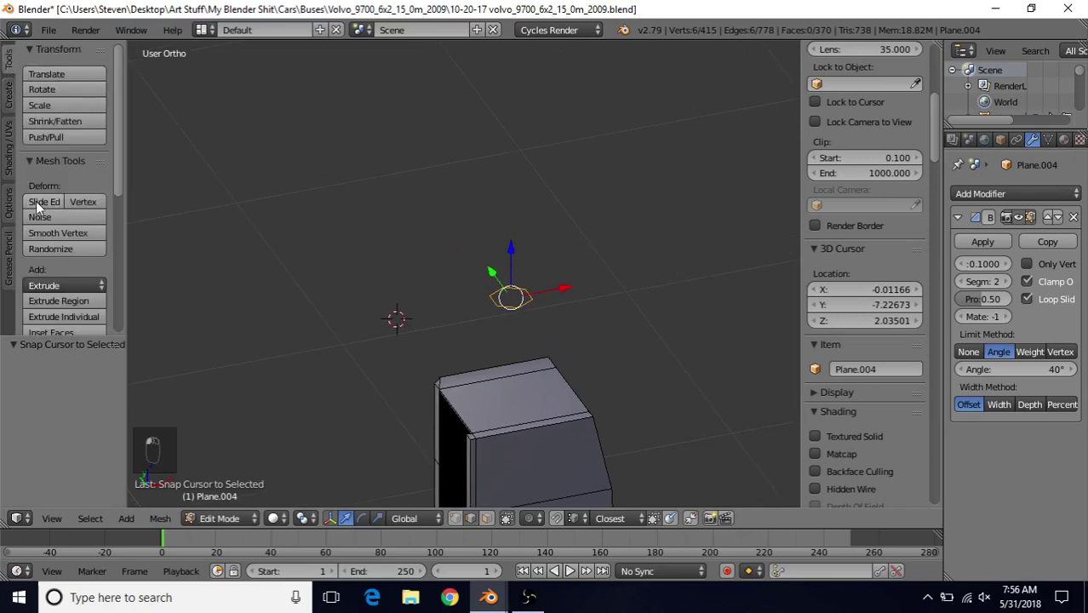
{"action": "scroll", "coordinate": [41, 203], "scroll_direction": "down", "scroll_amount": 6}
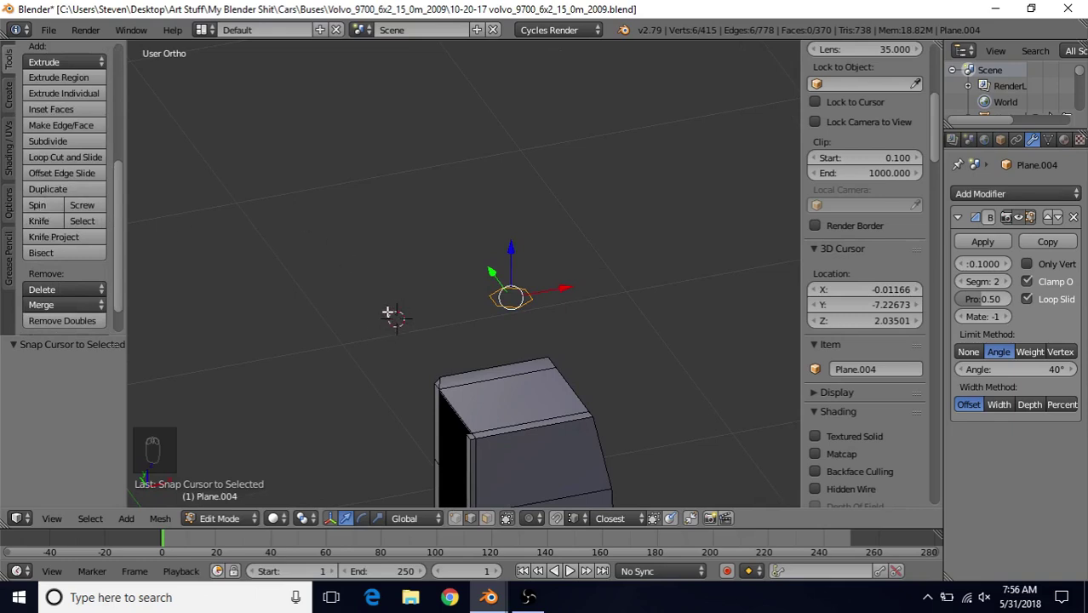
{"action": "middle_click_drag", "start_coordinate": [482, 278], "coordinate": [532, 276], "text": "shift"}
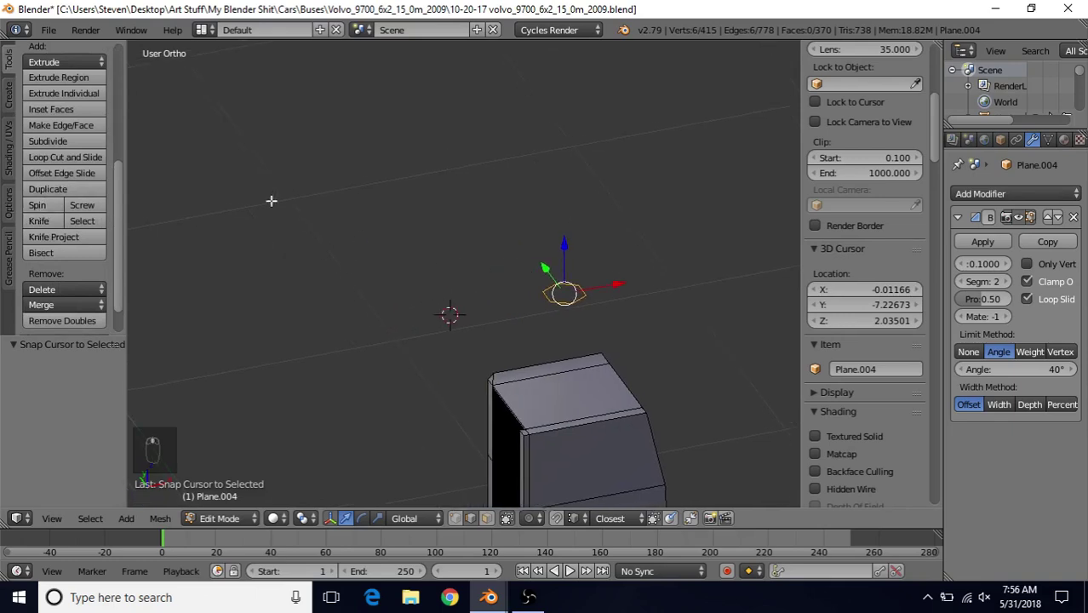
{"action": "left_click", "coordinate": [39, 203]}
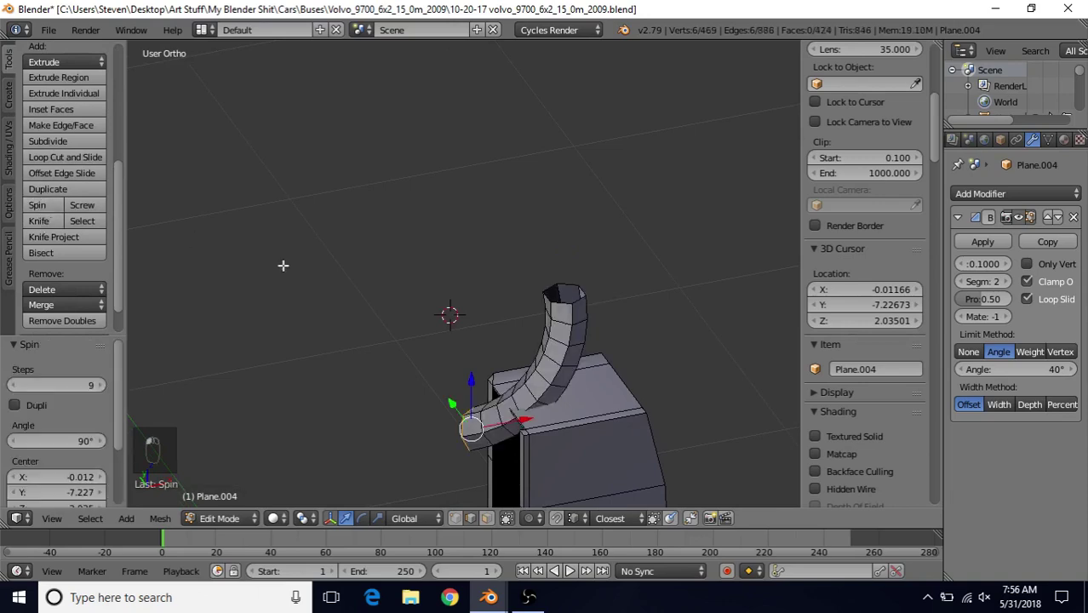
{"action": "middle_click_drag", "start_coordinate": [526, 295], "coordinate": [567, 268], "text": "shift"}
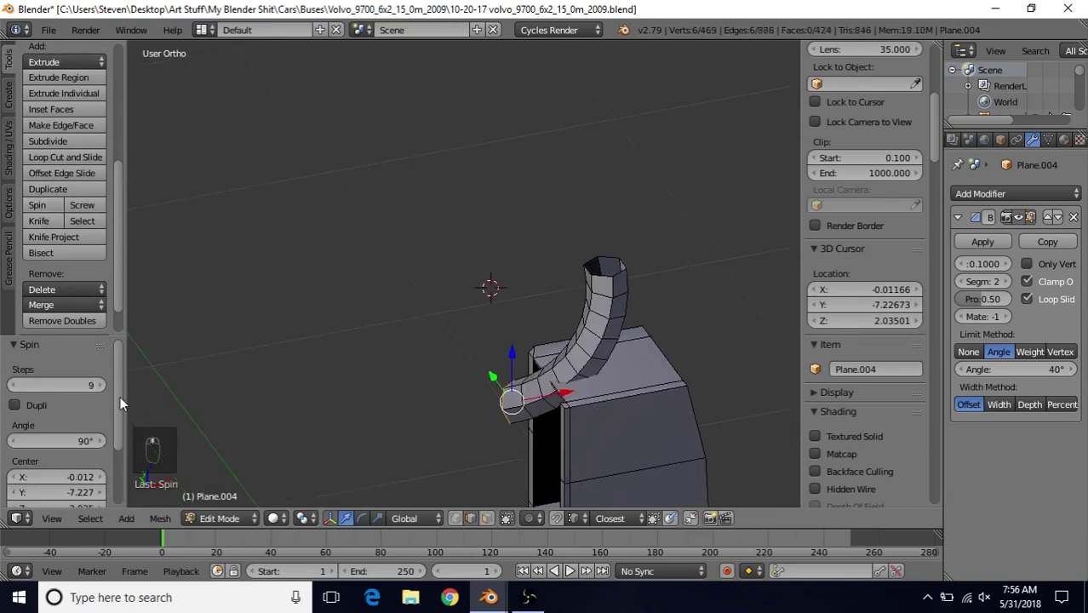
Set the spin axis to X 0, Y 1 and Z 0 so the tube arches upward
{"action": "left_click_drag", "start_coordinate": [120, 396], "coordinate": [128, 464]}
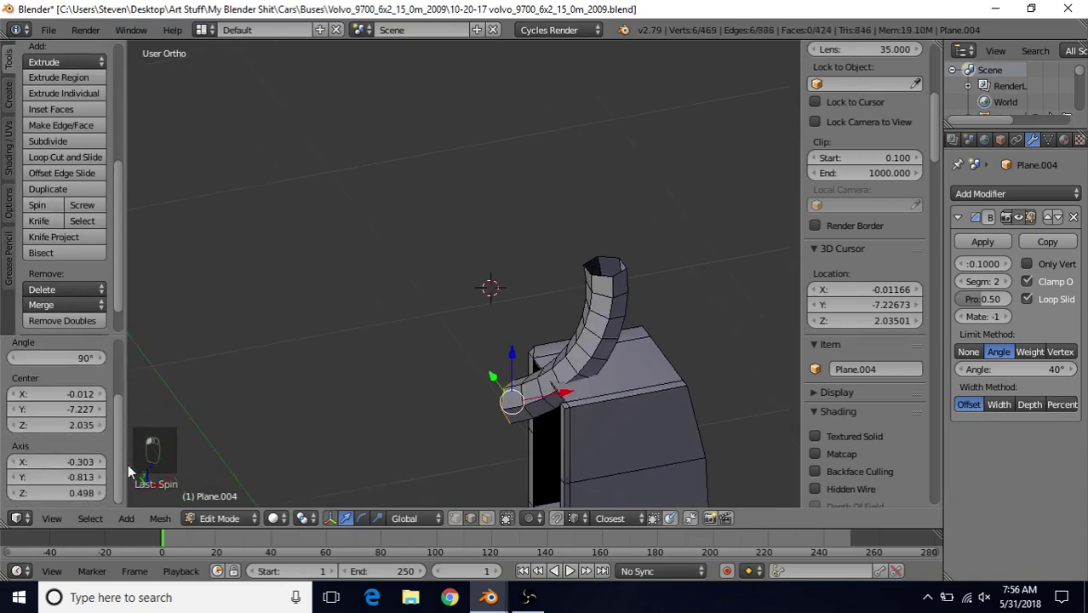
{"action": "left_click", "coordinate": [26, 462]}
{"action": "type", "text": "0"}
{"action": "key", "text": "Return"}
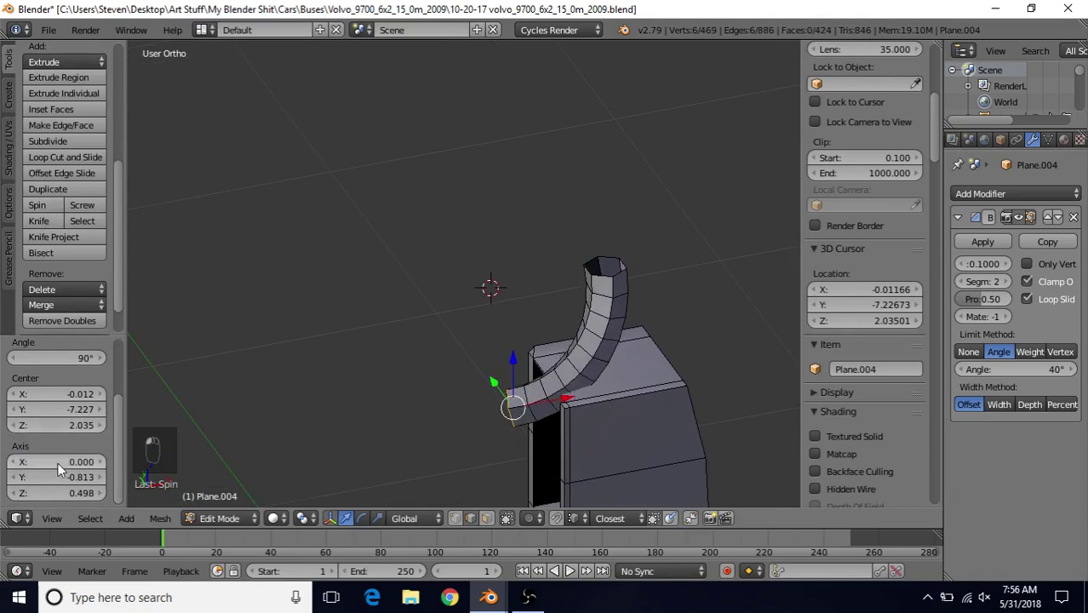
{"action": "left_click", "coordinate": [56, 494]}
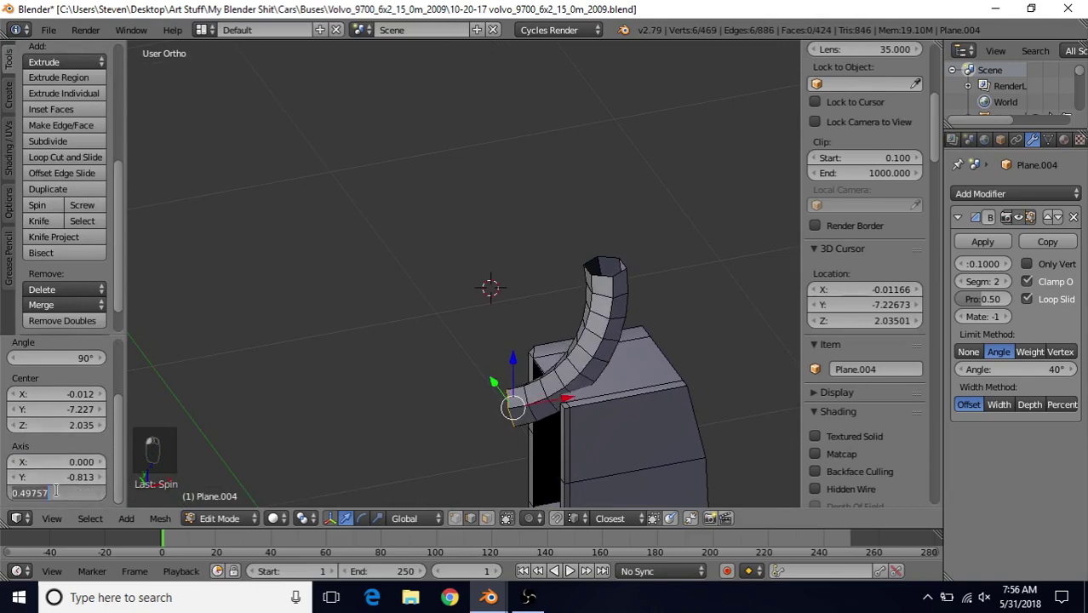
{"action": "type", "text": "0"}
{"action": "key", "text": "Return"}
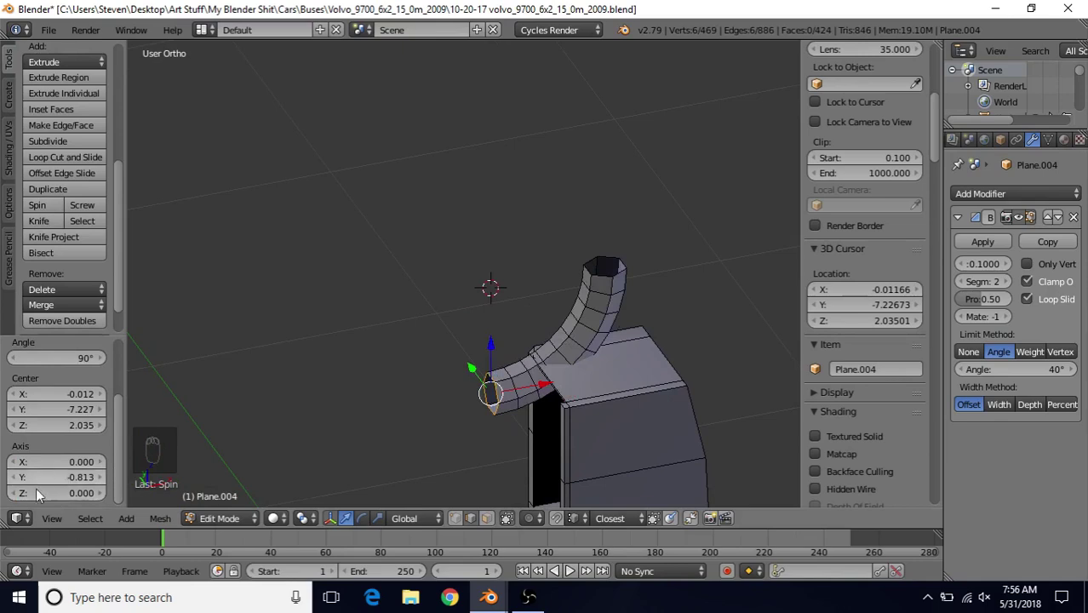
{"action": "left_click", "coordinate": [51, 477]}
{"action": "type", "text": "1"}
{"action": "key", "text": "Return"}
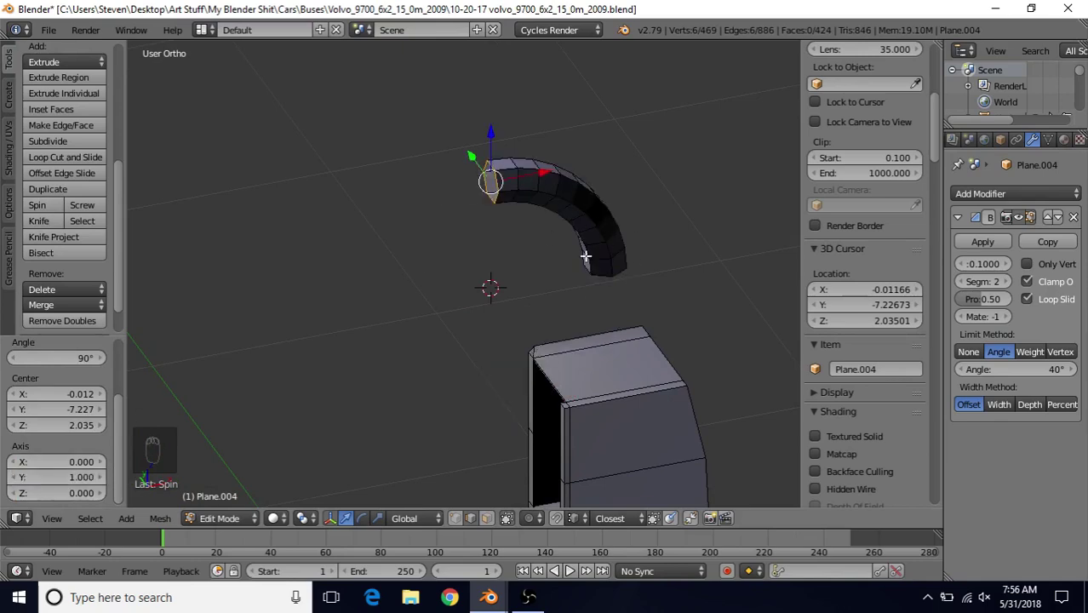
Set the spin angle to 140°
{"action": "middle_click_drag", "start_coordinate": [586, 256], "coordinate": [373, 338], "text": "shift"}
{"action": "left_click_drag", "start_coordinate": [119, 413], "coordinate": [119, 366]}
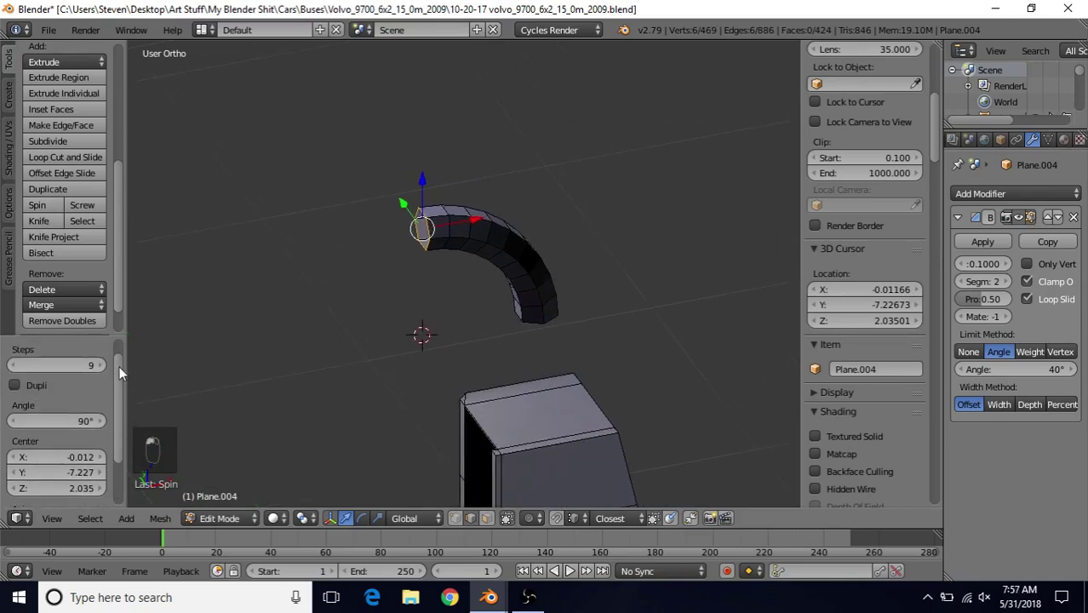
{"action": "left_click", "coordinate": [65, 441]}
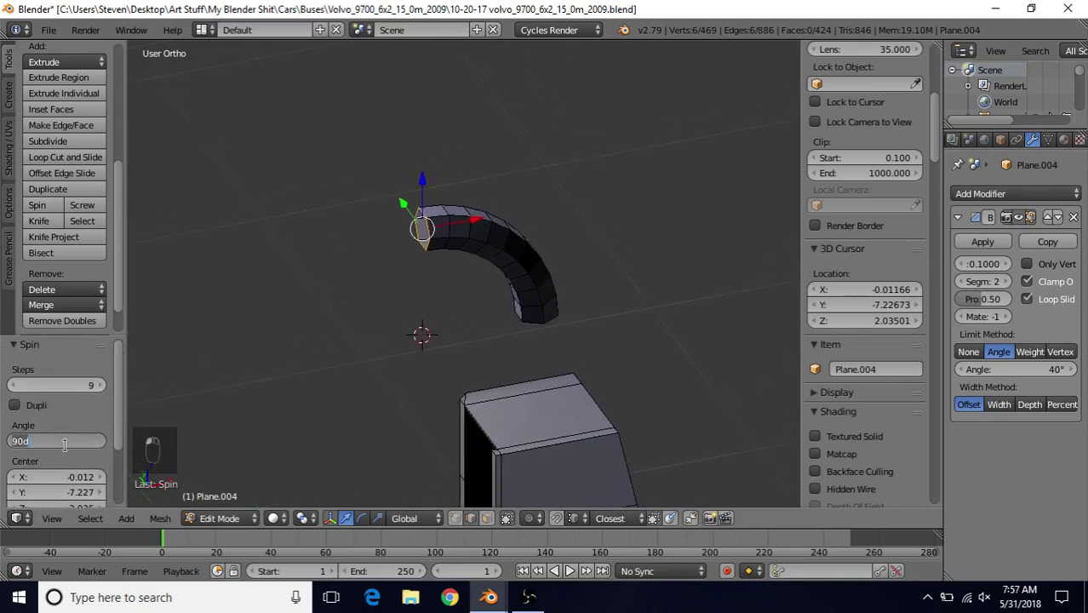
{"action": "type", "text": "140"}
{"action": "key", "text": "Return"}
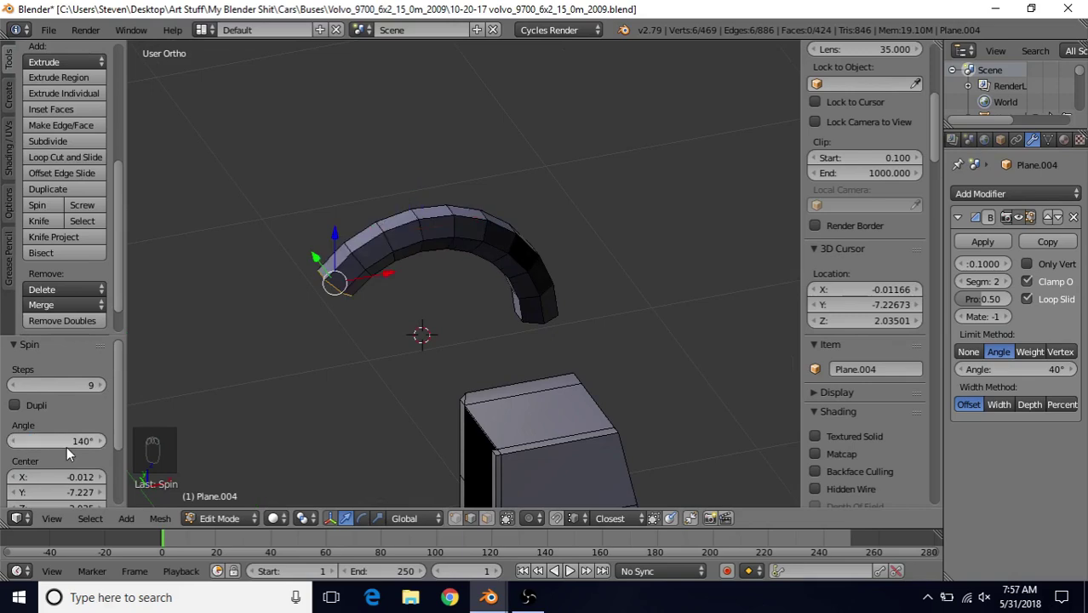
Widen the arch by moving the spin center to X -0.209 and Z 2.120
{"action": "middle_click_drag", "start_coordinate": [375, 223], "coordinate": [400, 220]}
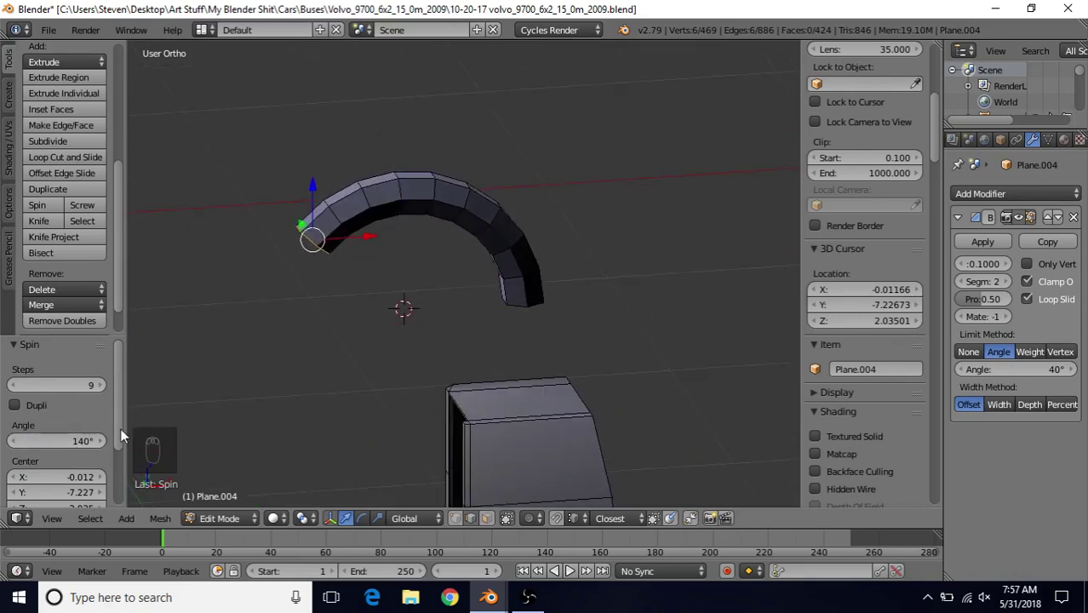
{"action": "left_click_drag", "start_coordinate": [120, 428], "coordinate": [116, 474]}
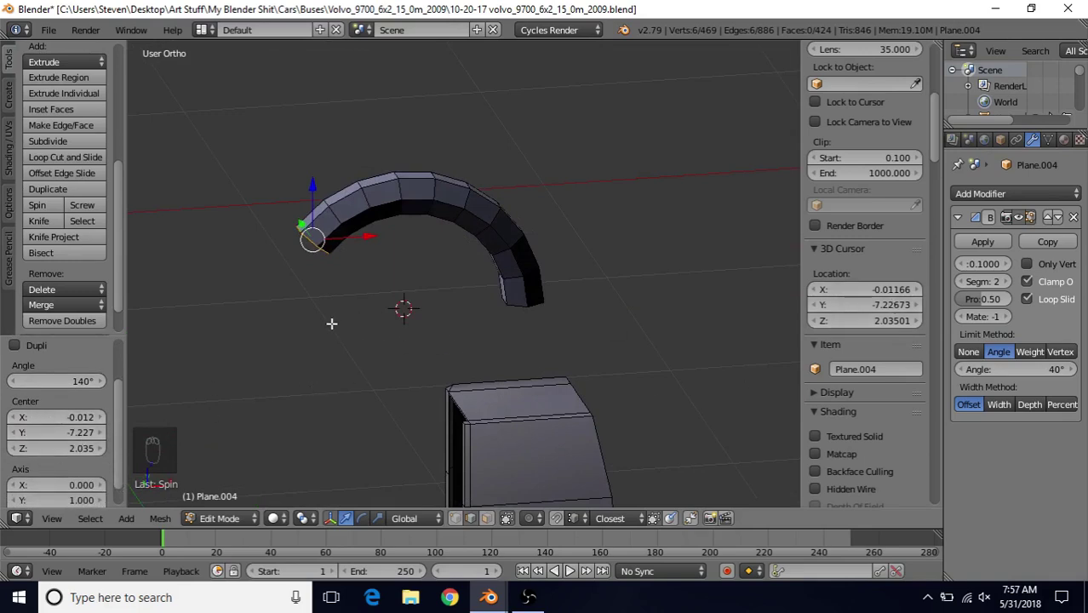
{"action": "middle_click_drag", "start_coordinate": [331, 324], "coordinate": [414, 305], "text": "shift"}
{"action": "scroll", "coordinate": [120, 431], "scroll_direction": "down", "scroll_amount": 2}
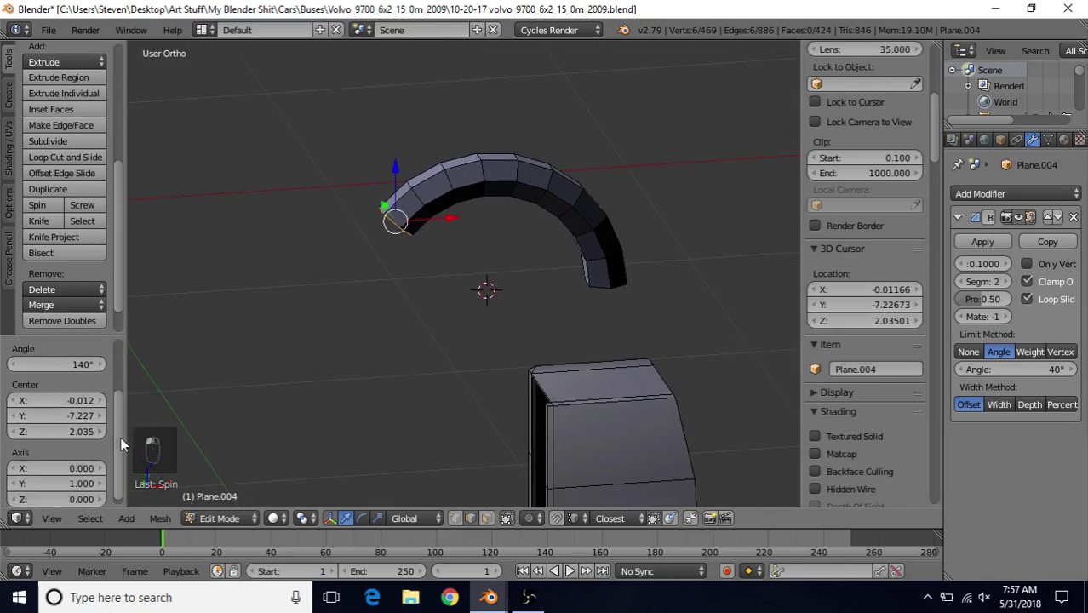
{"action": "left_click_drag", "start_coordinate": [53, 408], "coordinate": [28, 394]}
{"action": "right_click", "coordinate": [53, 409]}
{"action": "middle_click_drag", "start_coordinate": [413, 247], "coordinate": [414, 314], "text": "shift"}
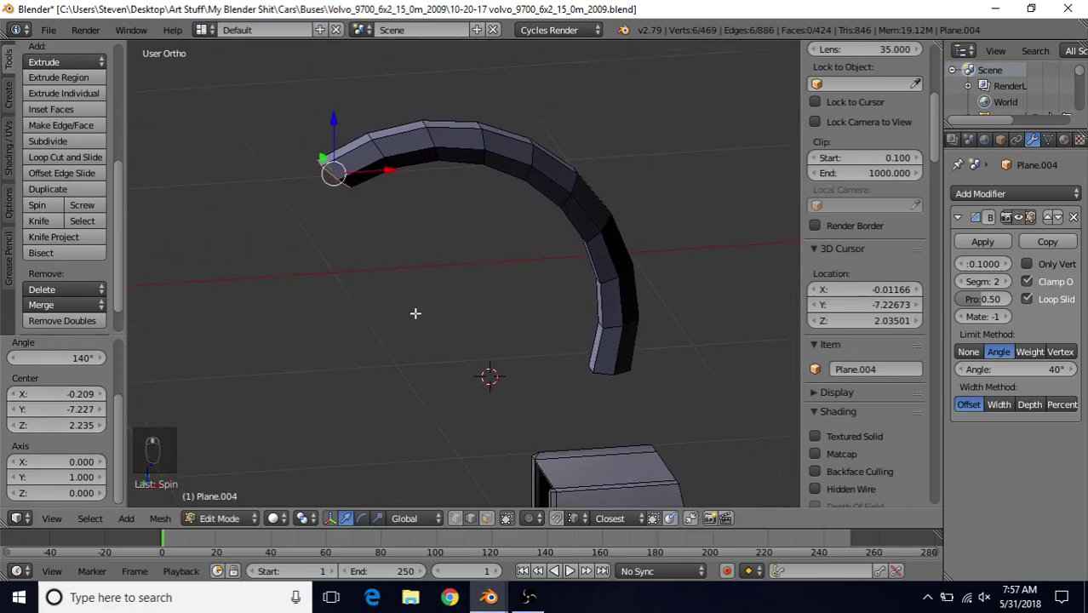
{"action": "left_click_drag", "start_coordinate": [50, 429], "coordinate": [38, 429]}
Set the spin angle to 160° and move the spin center to X -0.151 and Z 2.202
{"action": "left_click", "coordinate": [71, 359]}
{"action": "type", "text": "160"}
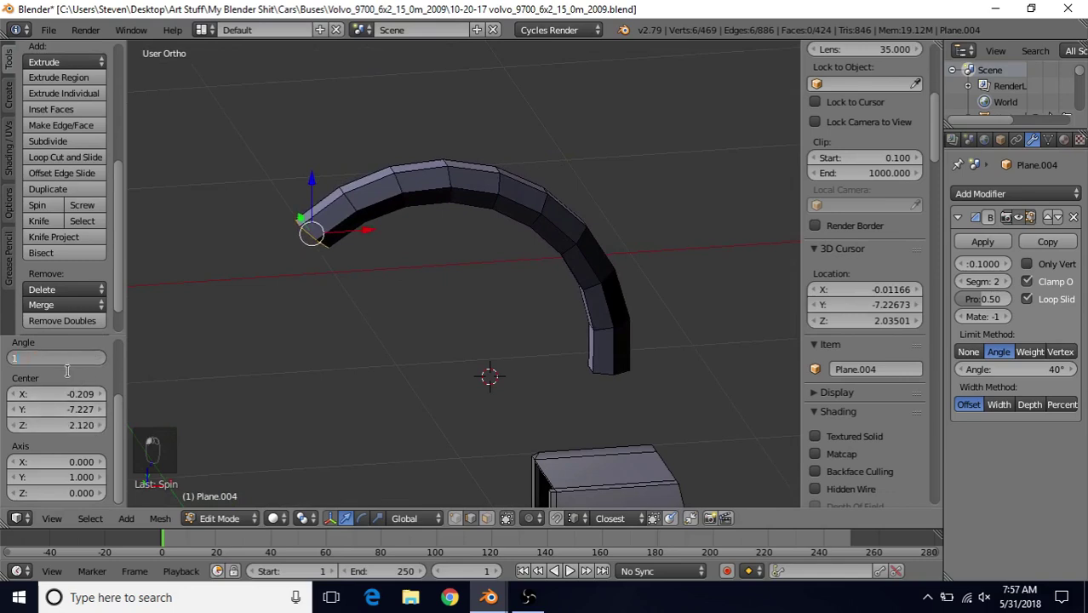
{"action": "key", "text": "Return"}
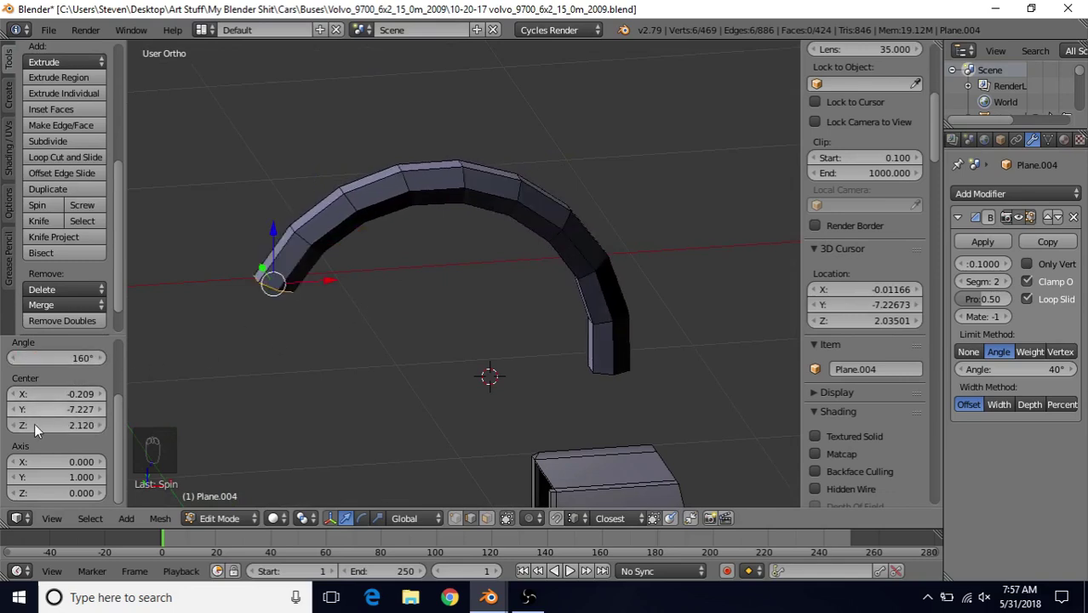
{"action": "mouse_move", "coordinate": [44, 395]}
{"action": "left_mouse_down"}
{"action": "mouse_move", "coordinate": [67, 394]}
{"action": "mouse_move", "coordinate": [63, 425]}
{"action": "mouse_move", "coordinate": [35, 394]}
{"action": "left_mouse_up"}
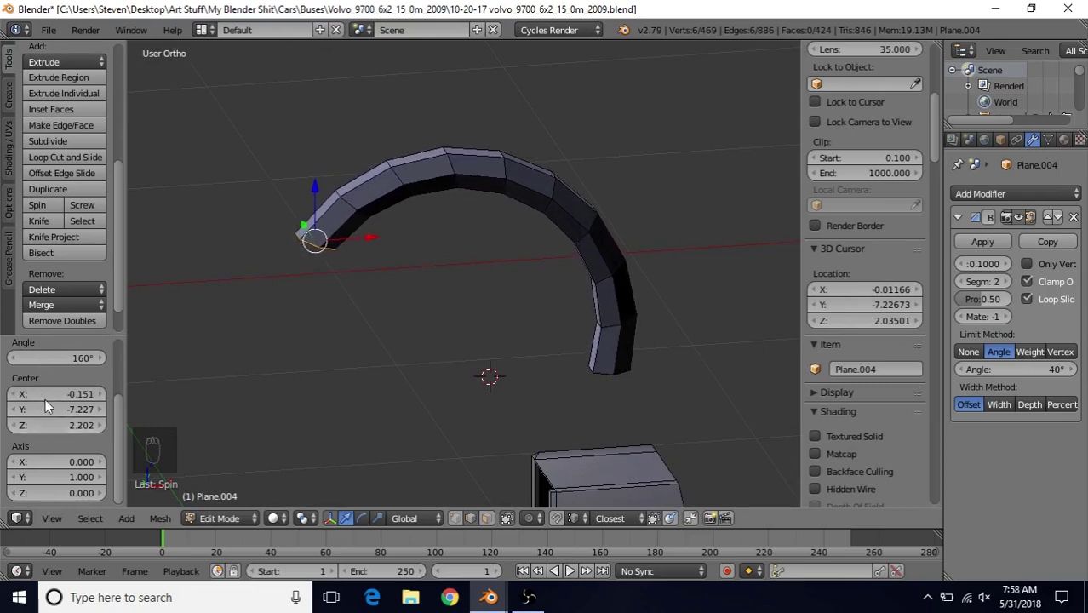
Set the spin angle to 150° and the spin center's Z to 2.158, and save the file
{"action": "scroll", "coordinate": [607, 332], "scroll_direction": "down", "scroll_amount": 3}
{"action": "middle_click_drag", "start_coordinate": [602, 349], "coordinate": [606, 349], "text": "shift"}
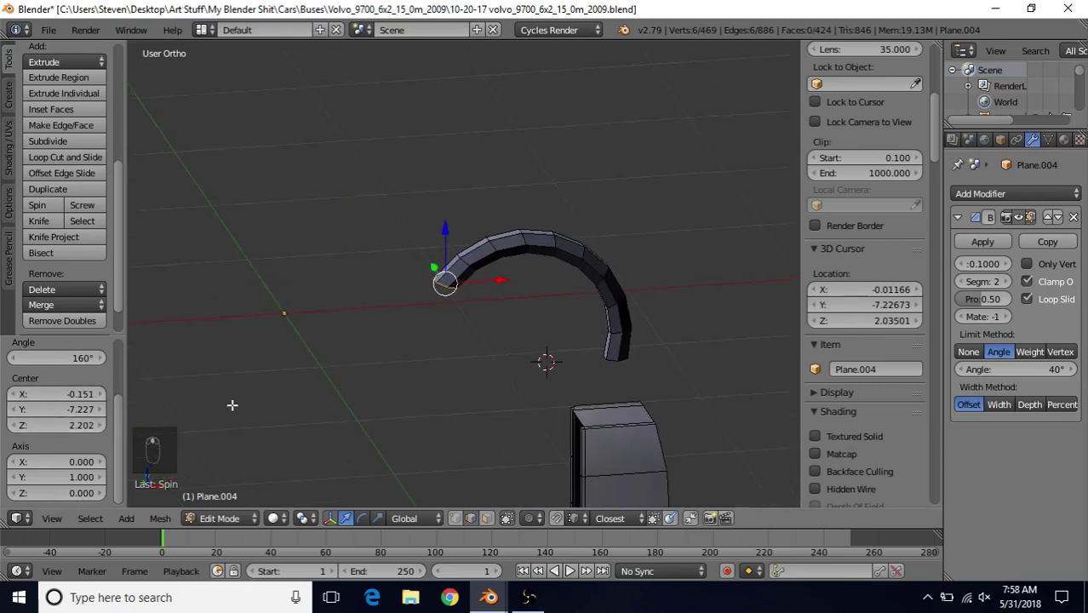
{"action": "scroll", "coordinate": [86, 371], "scroll_direction": "up", "scroll_amount": 1}
{"action": "left_click", "coordinate": [73, 363]}
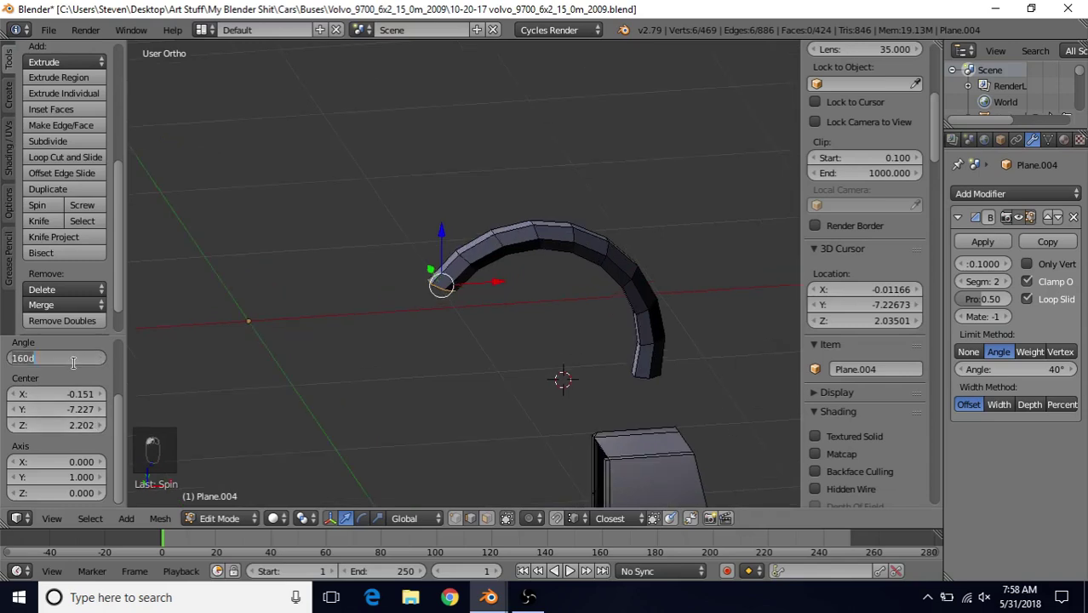
{"action": "type", "text": "150"}
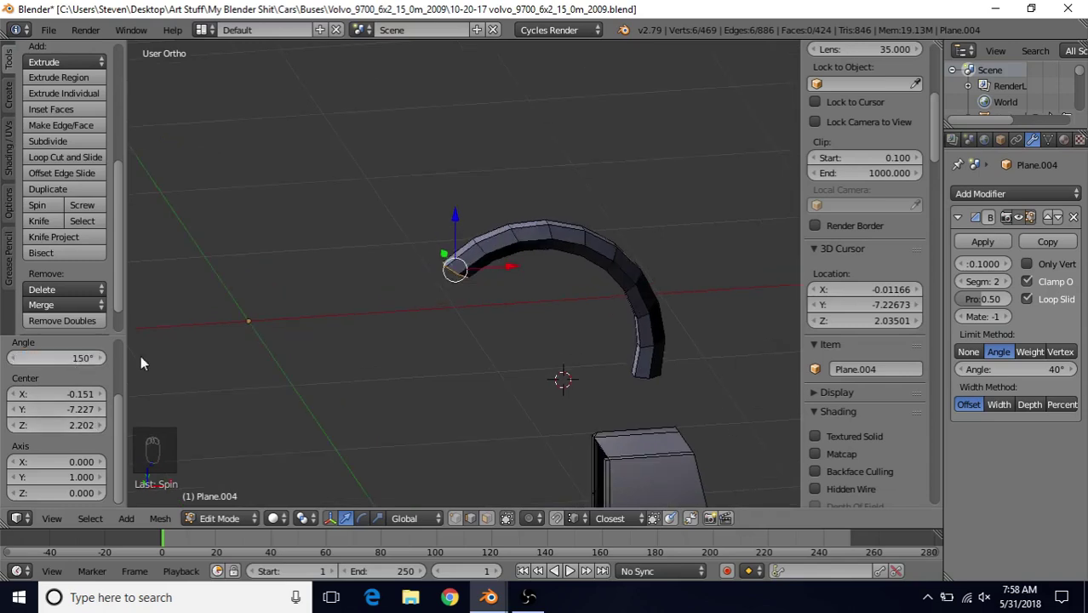
{"action": "key", "text": "Return"}
{"action": "scroll", "coordinate": [443, 333], "scroll_direction": "up", "scroll_amount": 1}
{"action": "left_click_drag", "start_coordinate": [61, 426], "coordinate": [34, 426]}
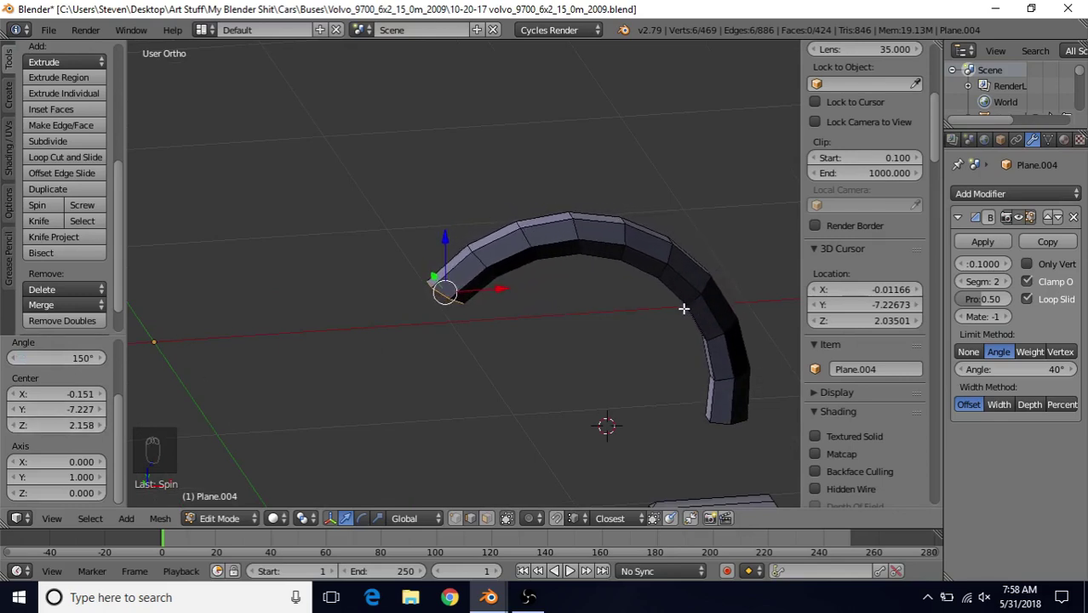
{"action": "key", "text": "ctrl+s"}
Extrude the tube's free end downward and flatten the new edge loop by scaling it to 0 along Z
{"action": "key", "text": "e"}
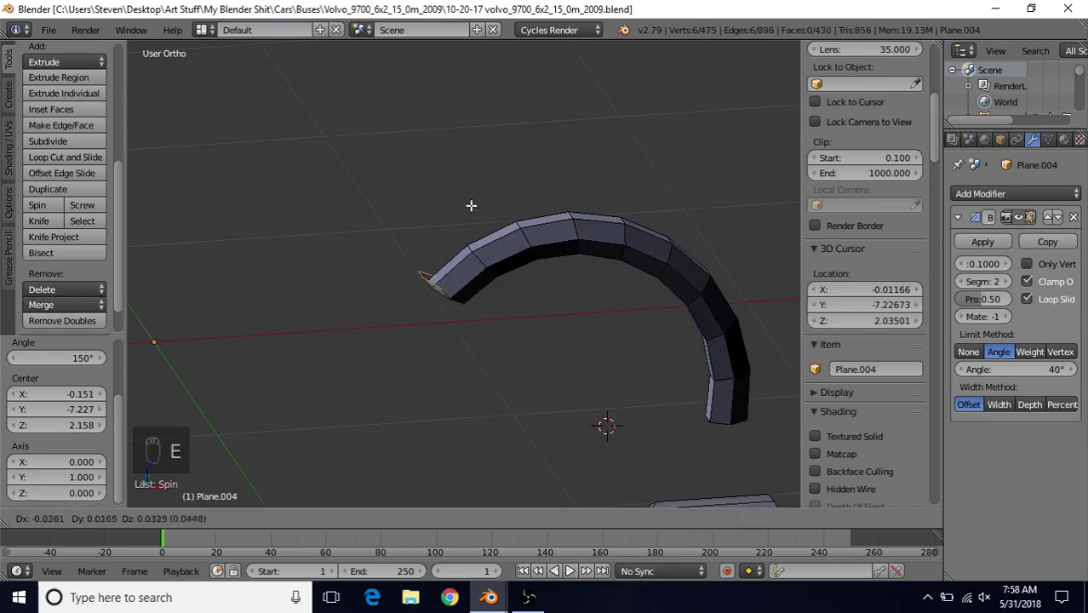
{"action": "right_click", "coordinate": [470, 208]}
{"action": "left_click_drag", "start_coordinate": [449, 230], "coordinate": [437, 255]}
{"action": "scroll", "coordinate": [511, 238], "scroll_direction": "up", "scroll_amount": 2}
{"action": "key", "text": "s"}
{"action": "key", "text": "z"}
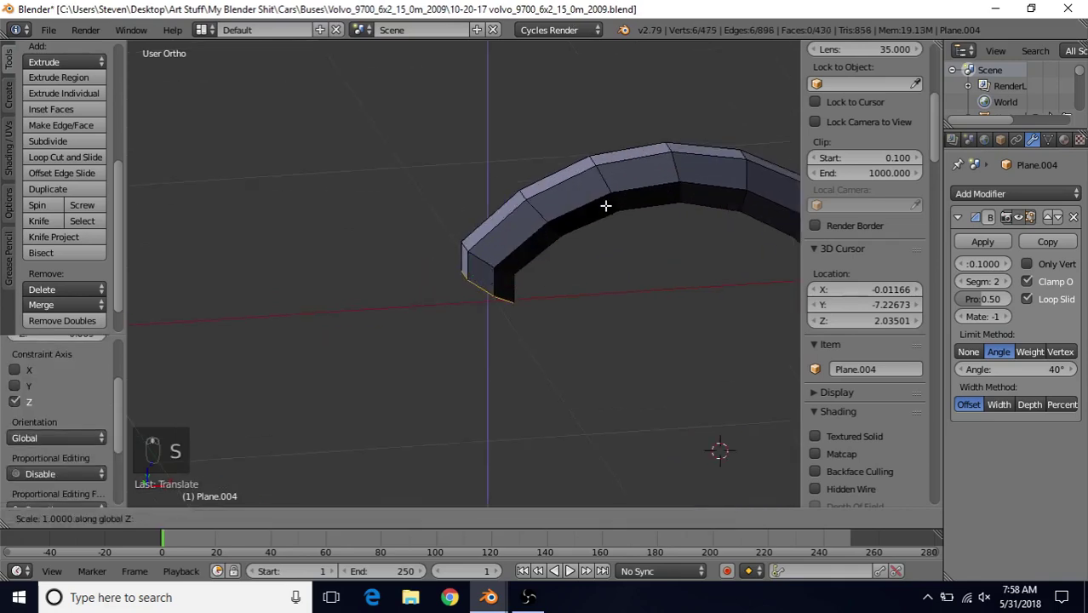
{"action": "key", "text": "0"}
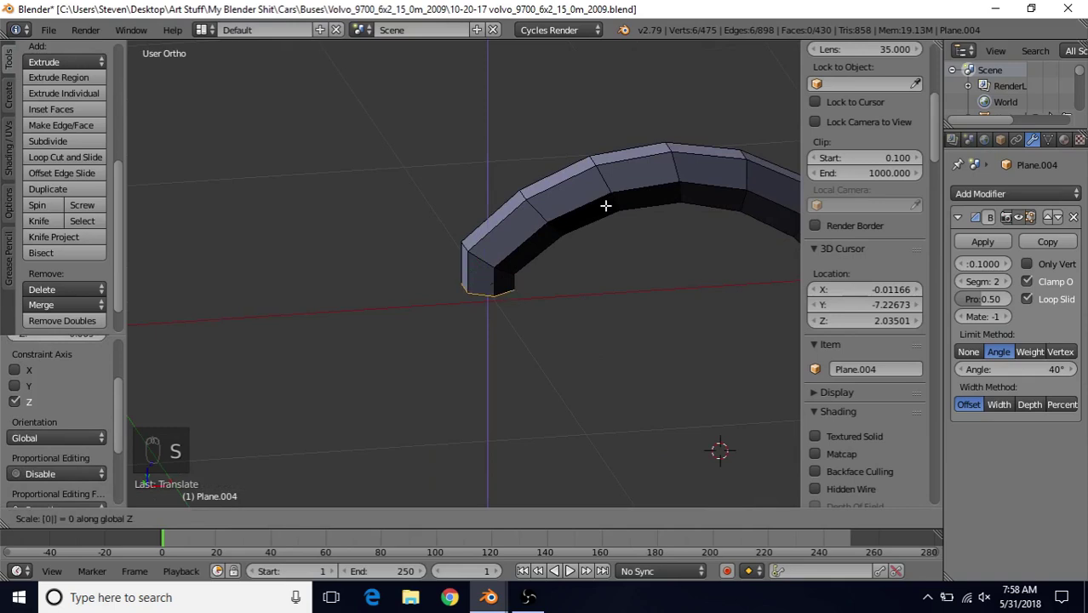
{"action": "key", "text": "Return"}
Raise the flattened end loop slightly along Z and shift it outward along X
{"action": "left_click_drag", "start_coordinate": [480, 223], "coordinate": [504, 264]}
{"action": "key", "text": "KP_6"}
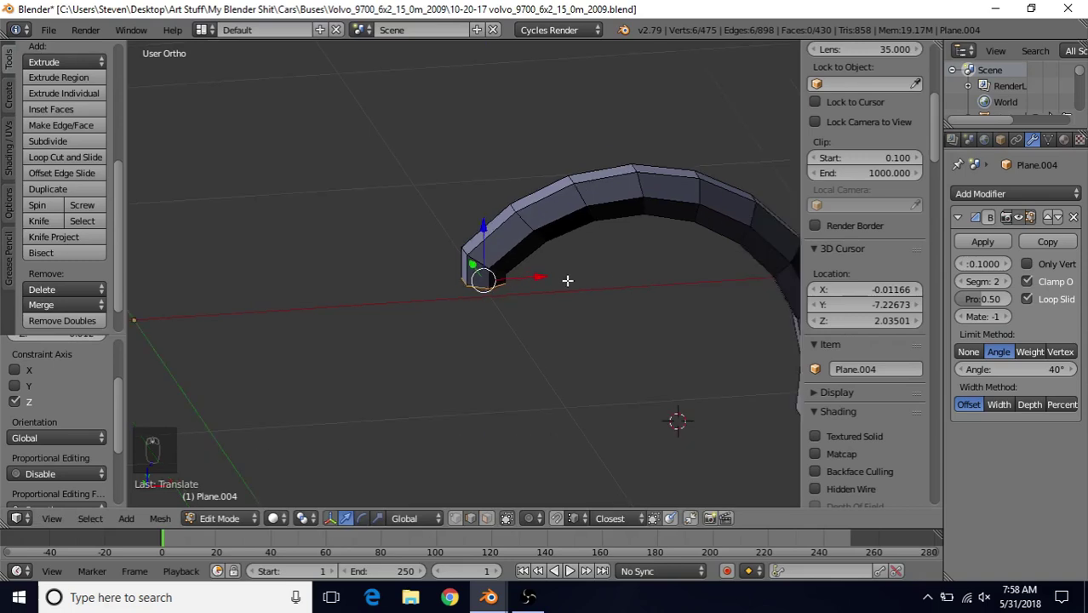
{"action": "key", "text": "g"}
{"action": "key", "text": "x"}
{"action": "left_click", "coordinate": [530, 279]}
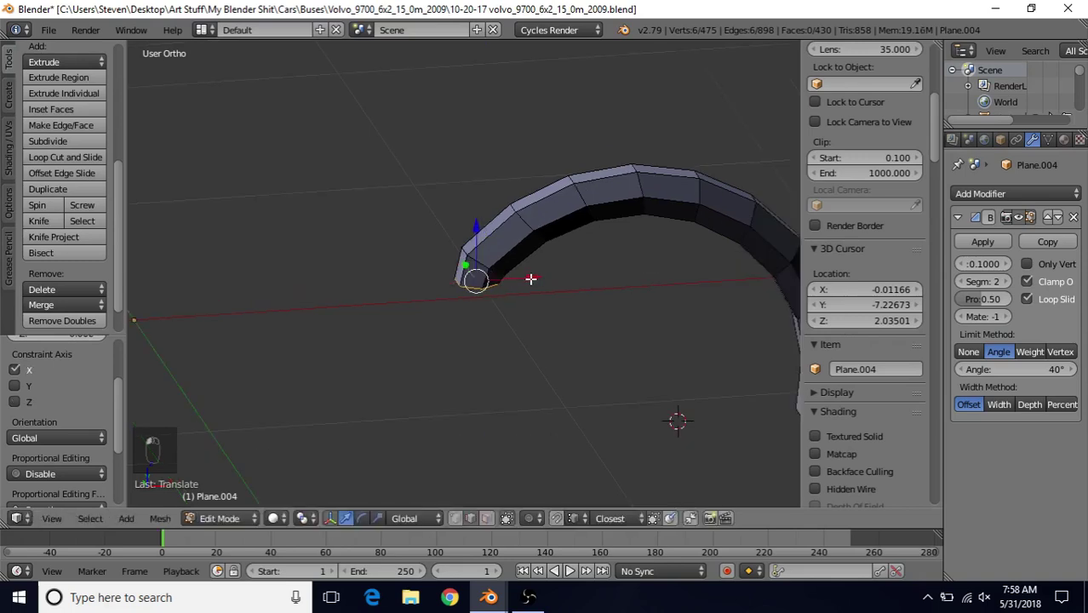
Extrude the end loop in place and scale the new loop inward to about 0.875
{"action": "key", "text": "KP_6"}
{"action": "scroll", "coordinate": [560, 246], "scroll_direction": "up", "scroll_amount": 4}
{"action": "middle_click_drag", "start_coordinate": [540, 267], "coordinate": [565, 189], "text": "shift"}
{"action": "key", "text": "e"}
{"action": "right_click", "coordinate": [535, 223]}
{"action": "key", "text": "s"}
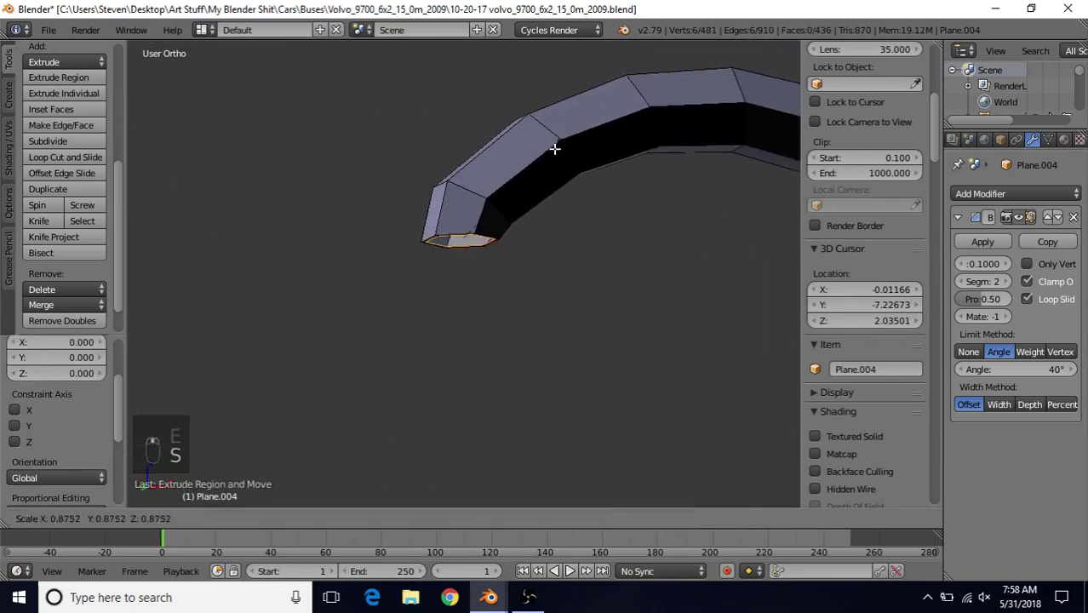
{"action": "left_click", "coordinate": [555, 150]}
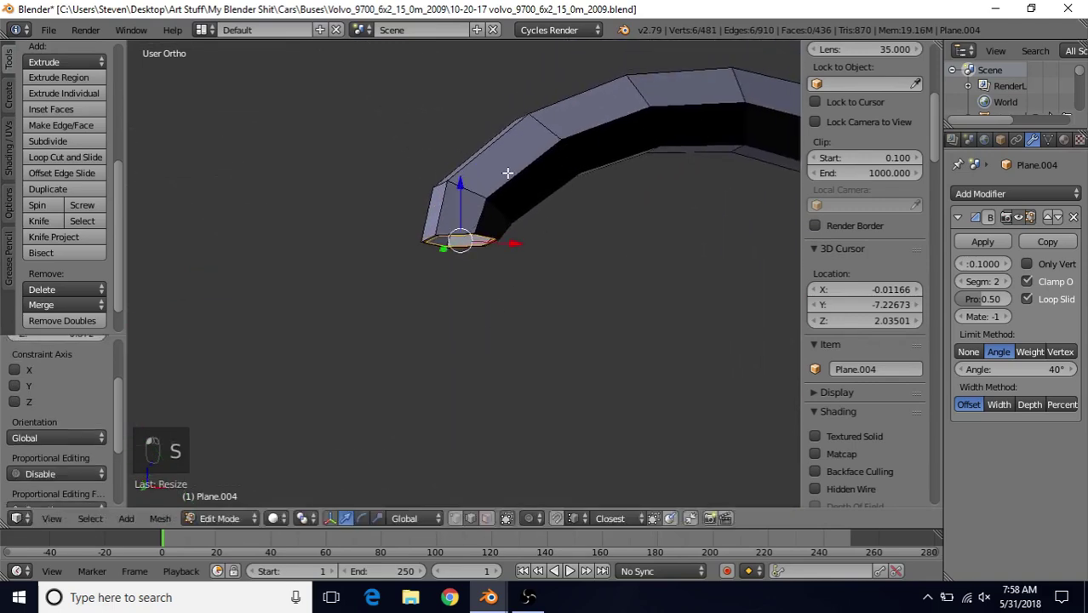
Extrude the narrowed loop about 0.05 downward along Z to form the faucet's nozzle tip
{"action": "key", "text": "e"}
{"action": "right_click", "coordinate": [479, 149]}
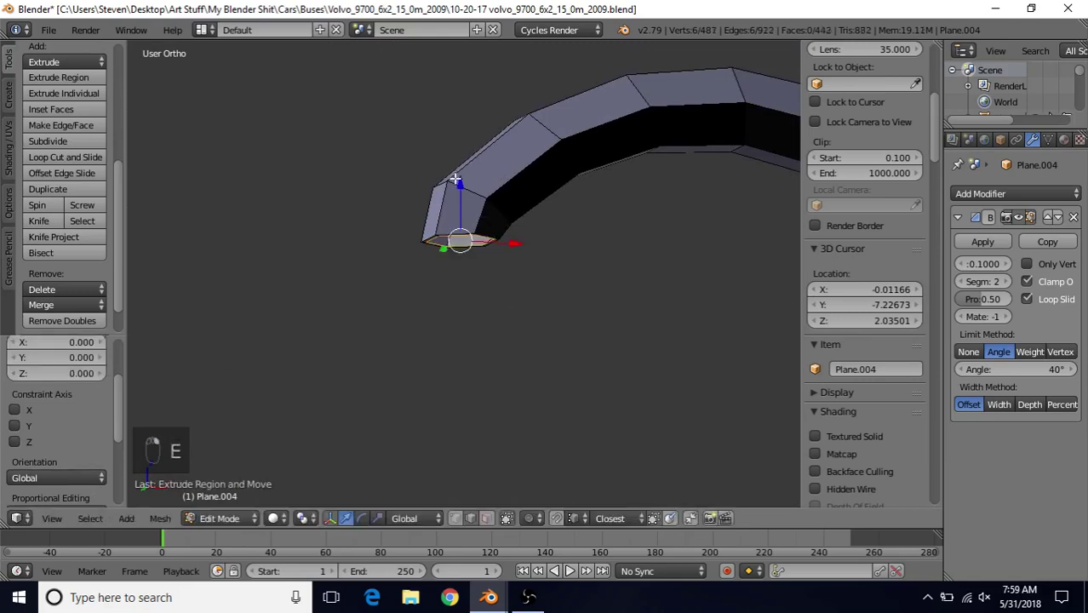
{"action": "key", "text": "e"}
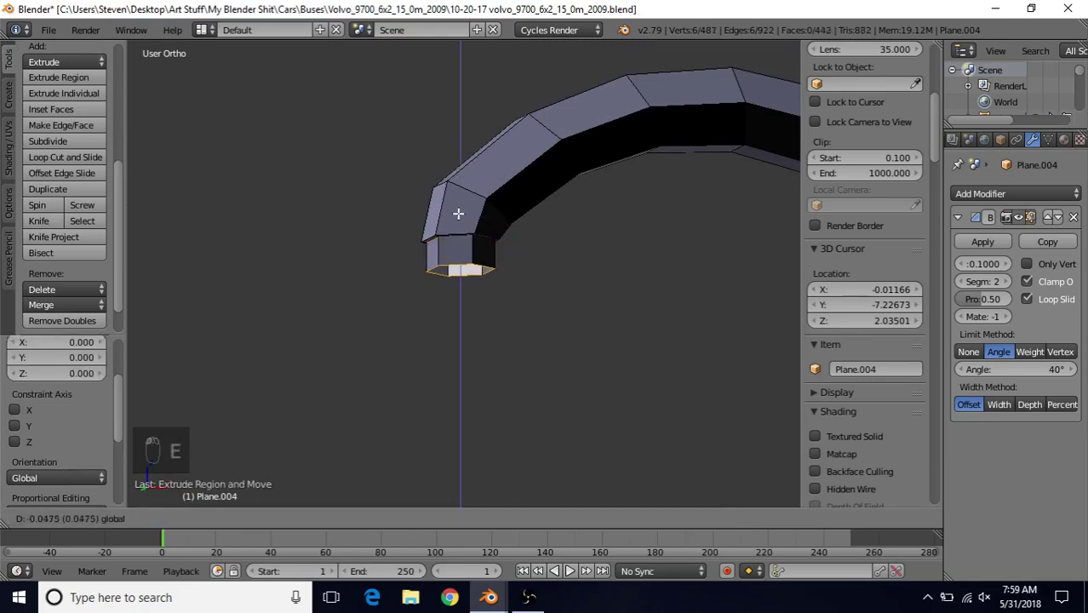
{"action": "left_click", "coordinate": [460, 214]}
Select the whole linked tube mesh, recalculate its normals and return to Object Mode
{"action": "scroll", "coordinate": [460, 217], "scroll_direction": "down", "scroll_amount": 3}
{"action": "key", "text": "Tab"}
{"action": "scroll", "coordinate": [454, 253], "scroll_direction": "down", "scroll_amount": 7}
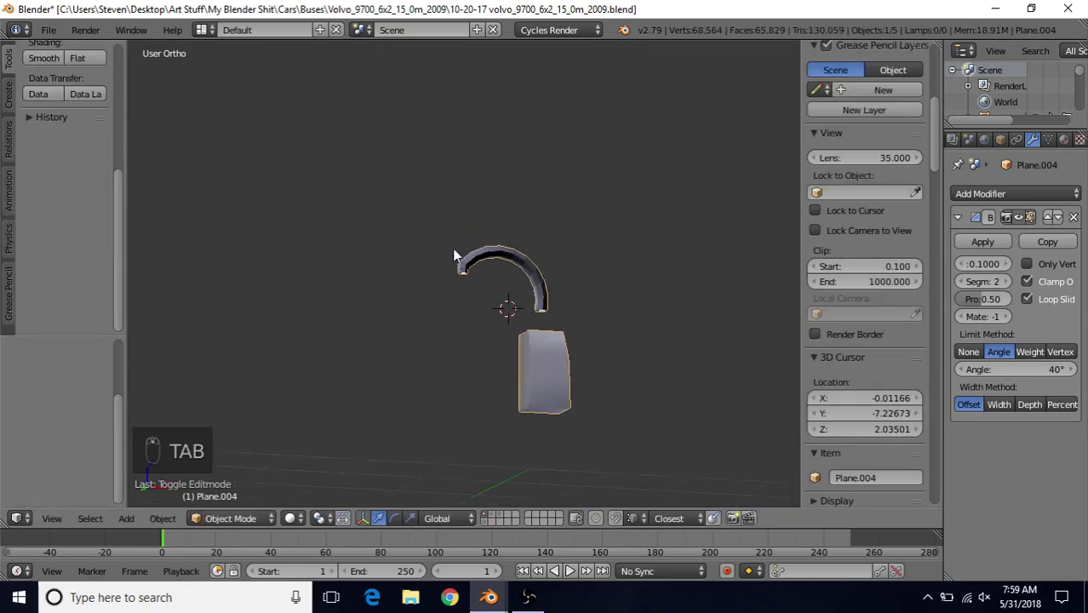
{"action": "middle_click_drag", "start_coordinate": [481, 244], "coordinate": [487, 285]}
{"action": "scroll", "coordinate": [492, 260], "scroll_direction": "up", "scroll_amount": 4}
{"action": "key", "text": "Tab"}
{"action": "scroll", "coordinate": [492, 260], "scroll_direction": "up", "scroll_amount": 4}
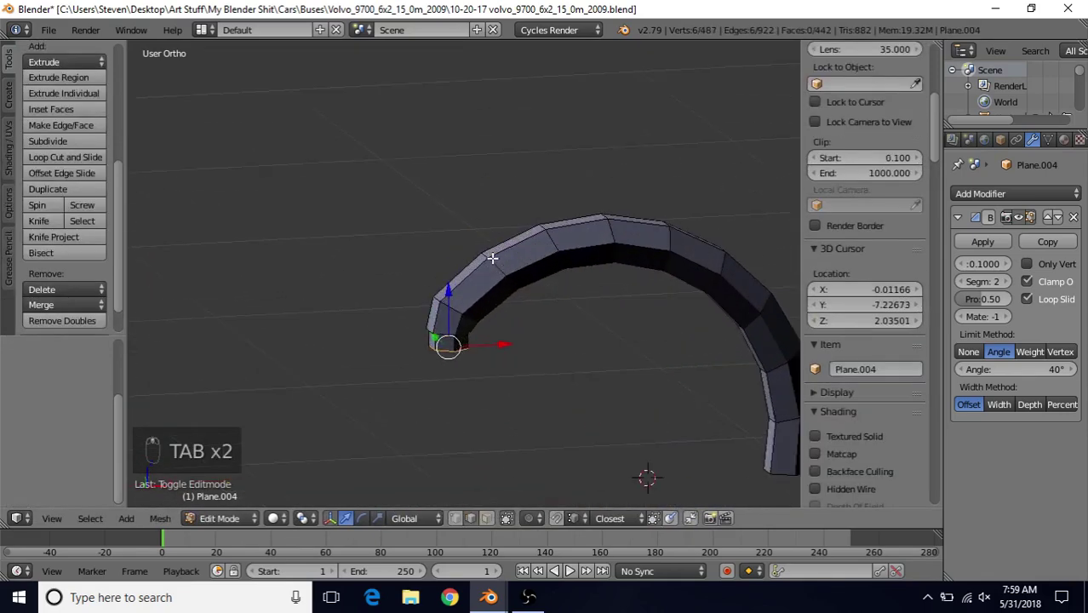
{"action": "key", "text": "ctrl+l"}
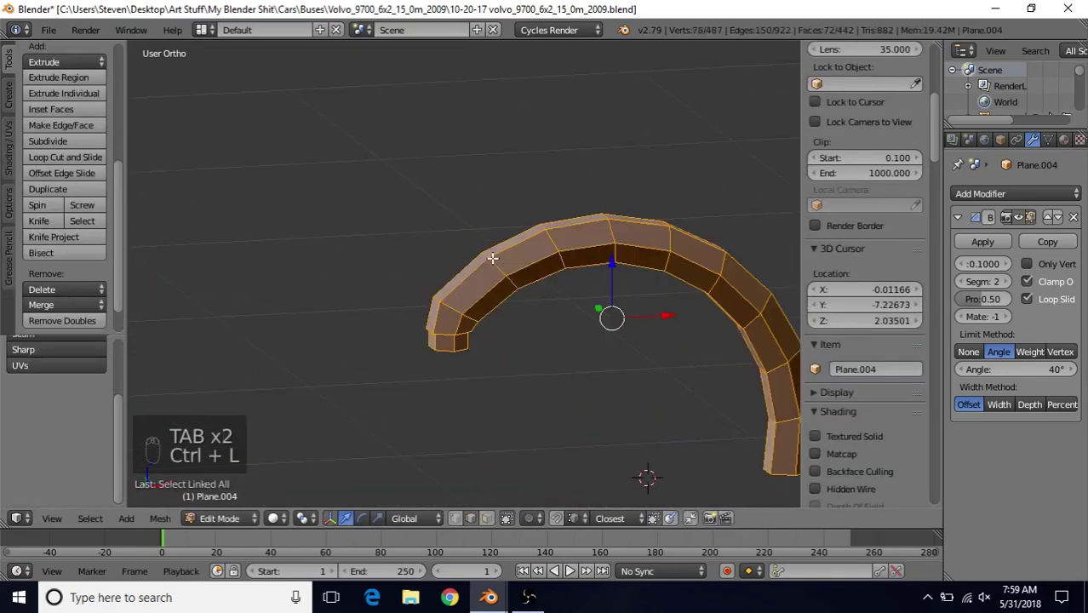
{"action": "key", "text": "ctrl+n"}
{"action": "key", "text": "Tab"}
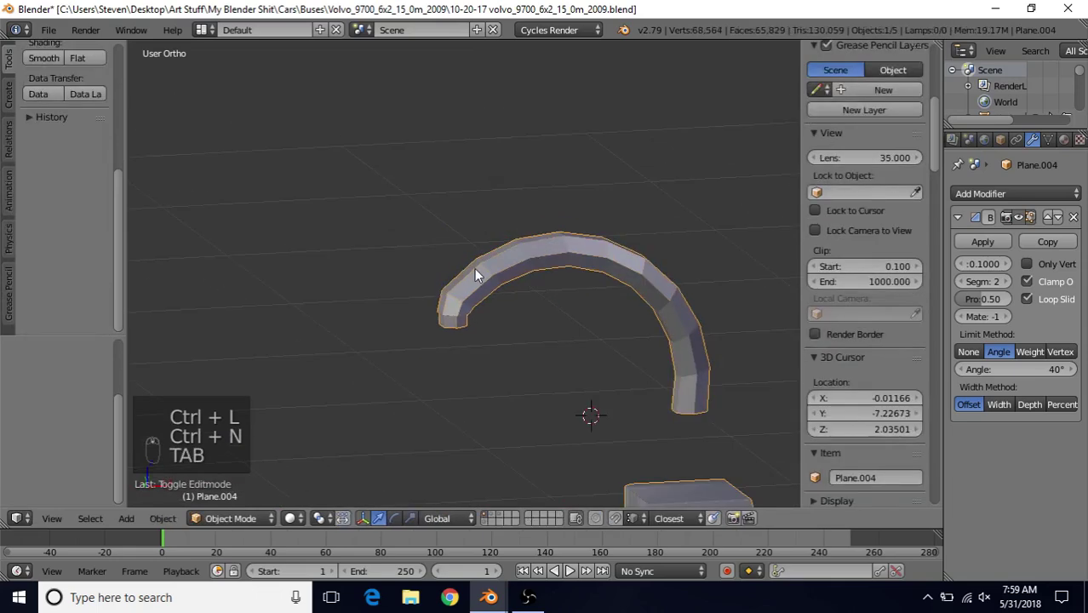
{"action": "scroll", "coordinate": [491, 243], "scroll_direction": "down", "scroll_amount": 4}
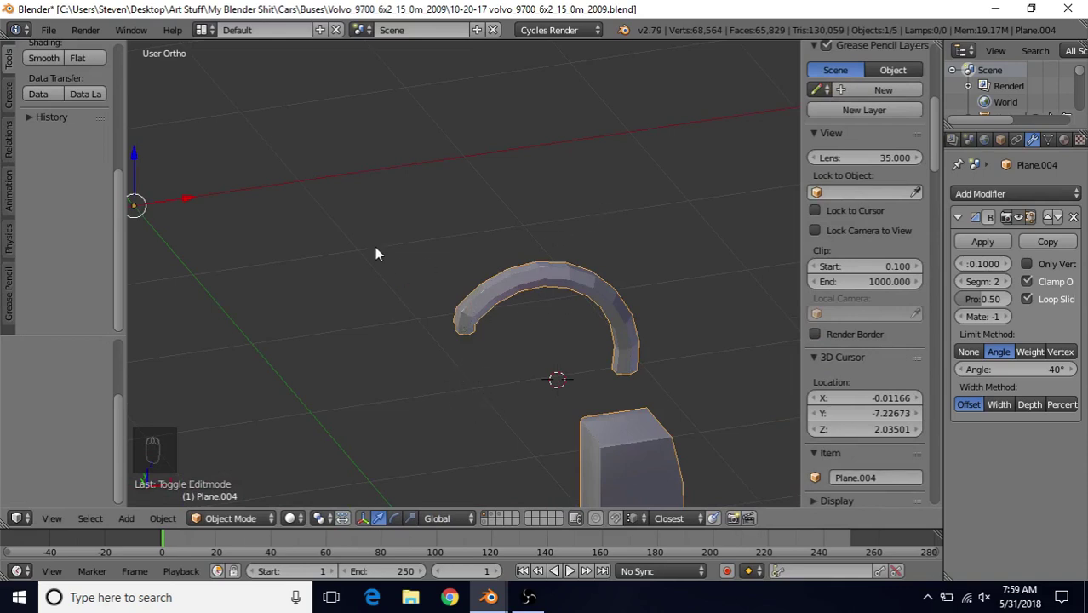
Switch to the Blender window with the practice29 V1 file and examine its finished faucet and handles as reference
{"action": "key", "text": "Tab"}
{"action": "middle_click_drag", "start_coordinate": [490, 291], "coordinate": [562, 327]}
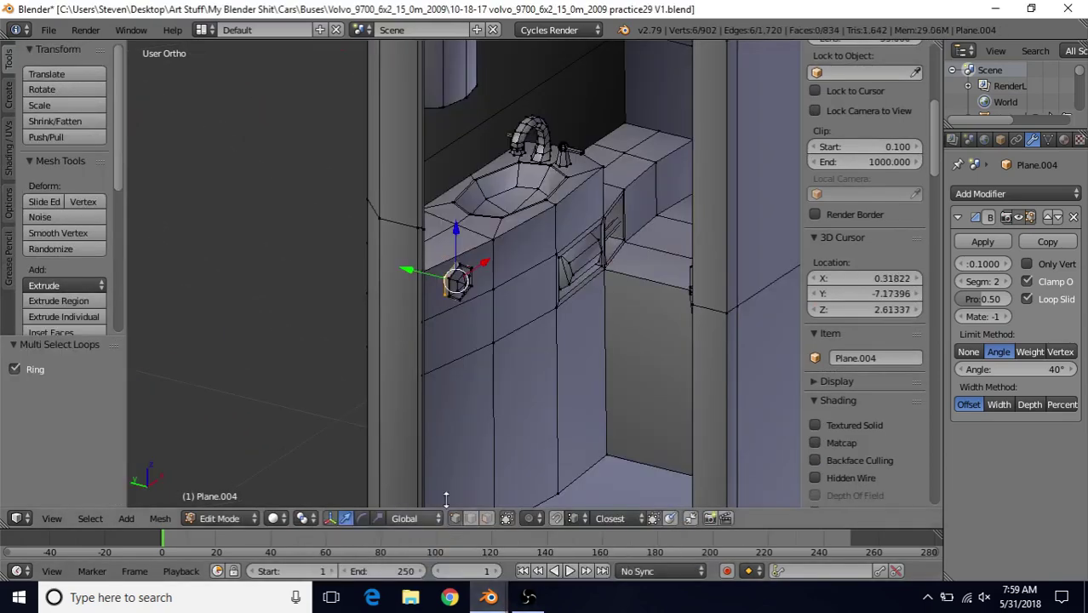
{"action": "middle_click_drag", "start_coordinate": [540, 227], "coordinate": [506, 347], "text": "shift"}
{"action": "scroll", "coordinate": [519, 298], "scroll_direction": "down", "scroll_amount": 7}
{"action": "scroll", "coordinate": [542, 177], "scroll_direction": "down", "scroll_amount": 2, "text": "shift"}
{"action": "scroll", "coordinate": [541, 198], "scroll_direction": "up", "scroll_amount": 1, "text": "shift"}
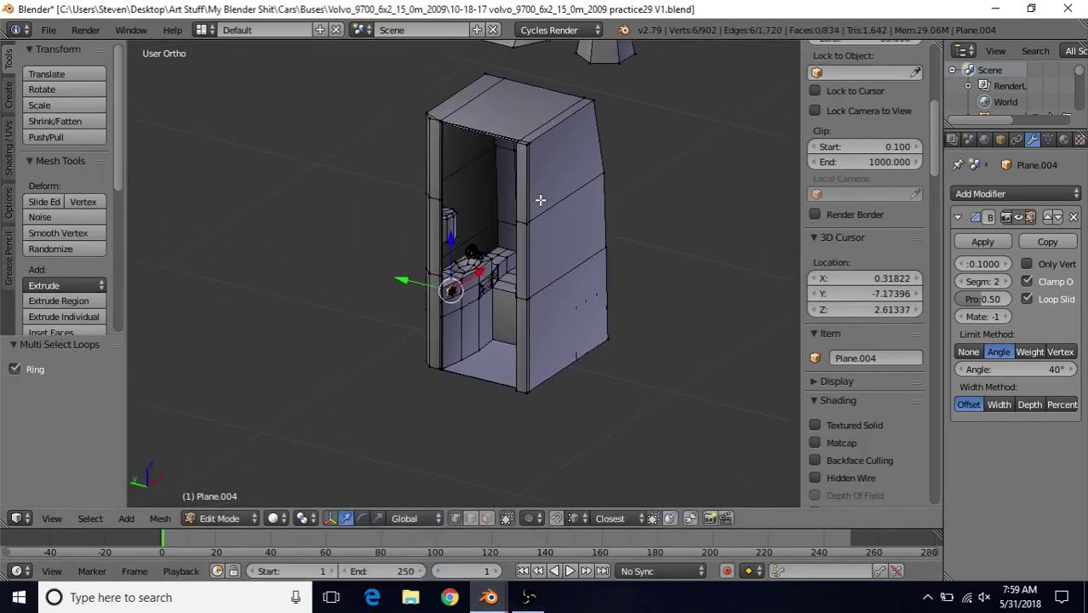
{"action": "middle_click_drag", "start_coordinate": [536, 231], "coordinate": [494, 406], "text": "shift"}
{"action": "middle_click_drag", "start_coordinate": [507, 243], "coordinate": [502, 328], "text": "shift"}
{"action": "right_click", "coordinate": [552, 234]}
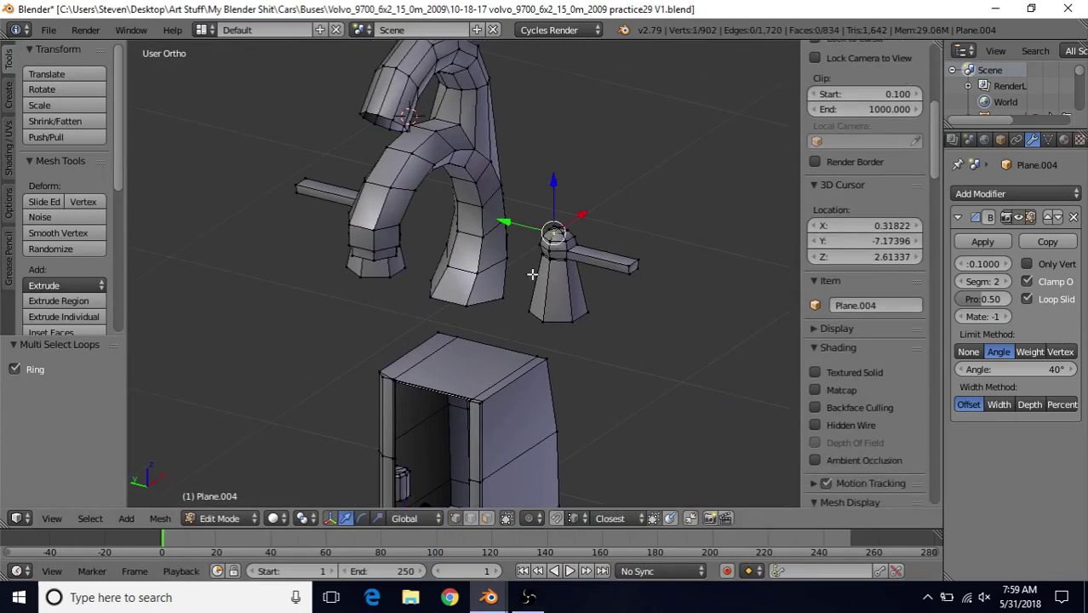
{"action": "middle_click_drag", "start_coordinate": [533, 274], "coordinate": [490, 150]}
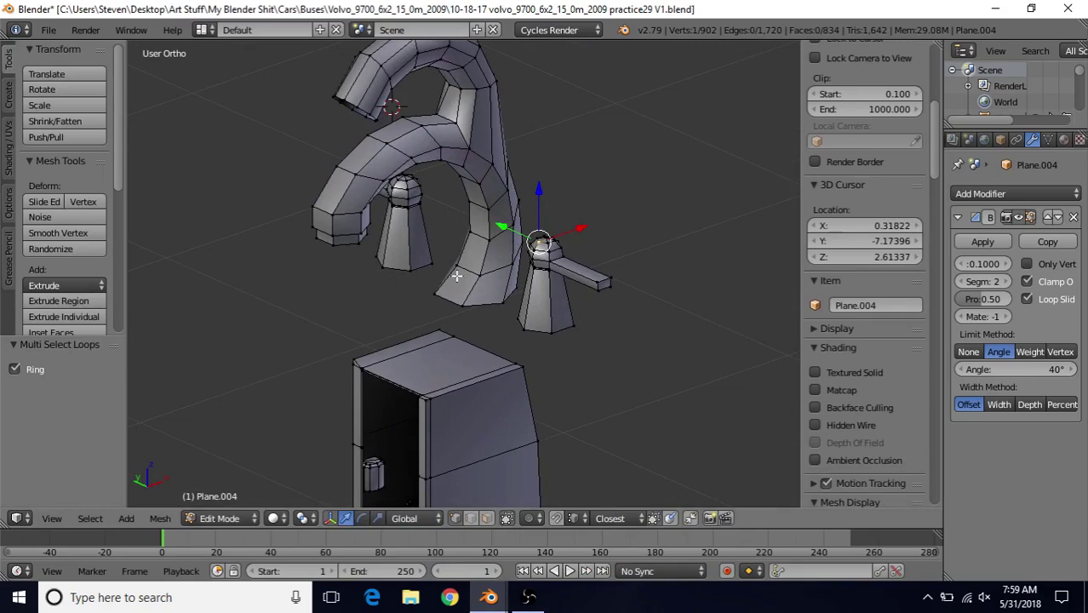
{"action": "middle_click_drag", "start_coordinate": [457, 275], "coordinate": [507, 248]}
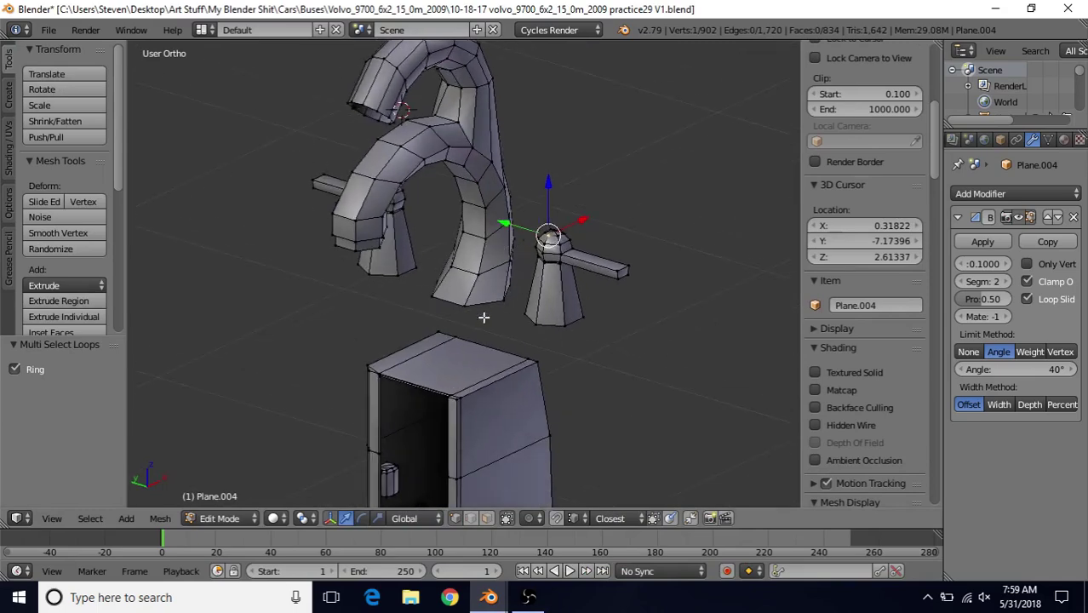
Switch back to the 10-20-17 Blender window and duplicate the tube's base edge loop in place
{"action": "left_click", "coordinate": [489, 597]}
{"action": "left_click", "coordinate": [567, 544]}
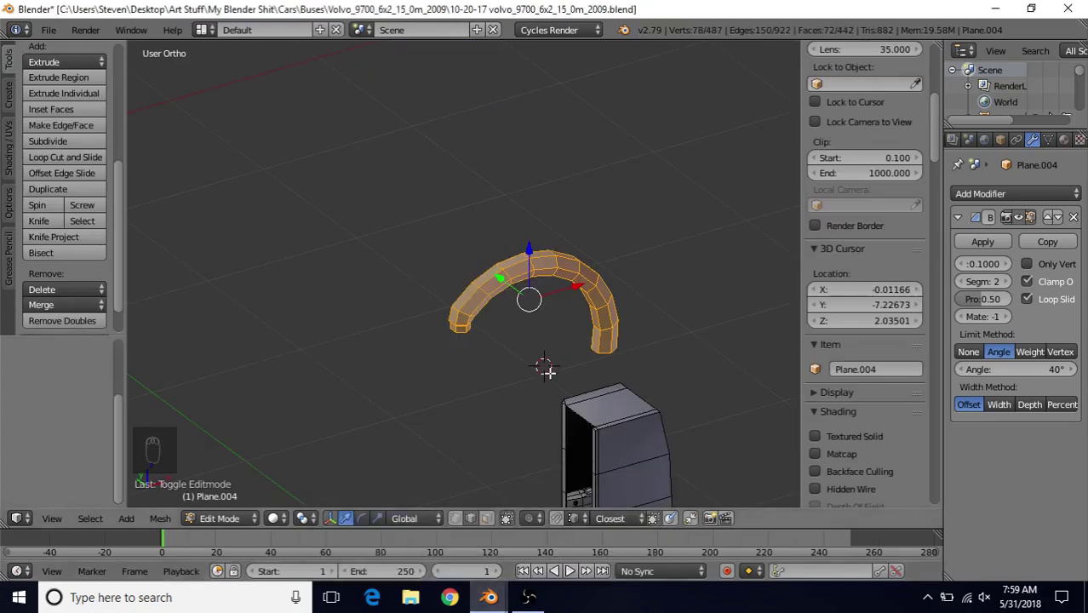
{"action": "middle_click_drag", "start_coordinate": [528, 317], "coordinate": [442, 318], "text": "shift"}
{"action": "scroll", "coordinate": [503, 338], "scroll_direction": "up", "scroll_amount": 3}
{"action": "middle_click_drag", "start_coordinate": [505, 334], "coordinate": [503, 214], "text": "shift"}
{"action": "scroll", "coordinate": [472, 268], "scroll_direction": "up", "scroll_amount": 4}
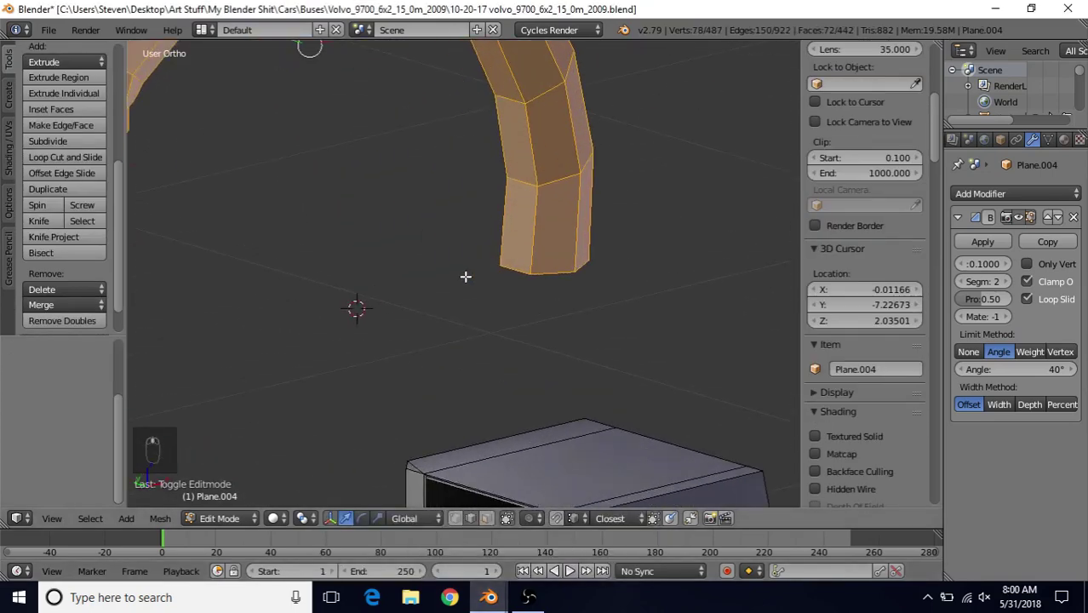
{"action": "right_click", "coordinate": [551, 265], "text": "alt"}
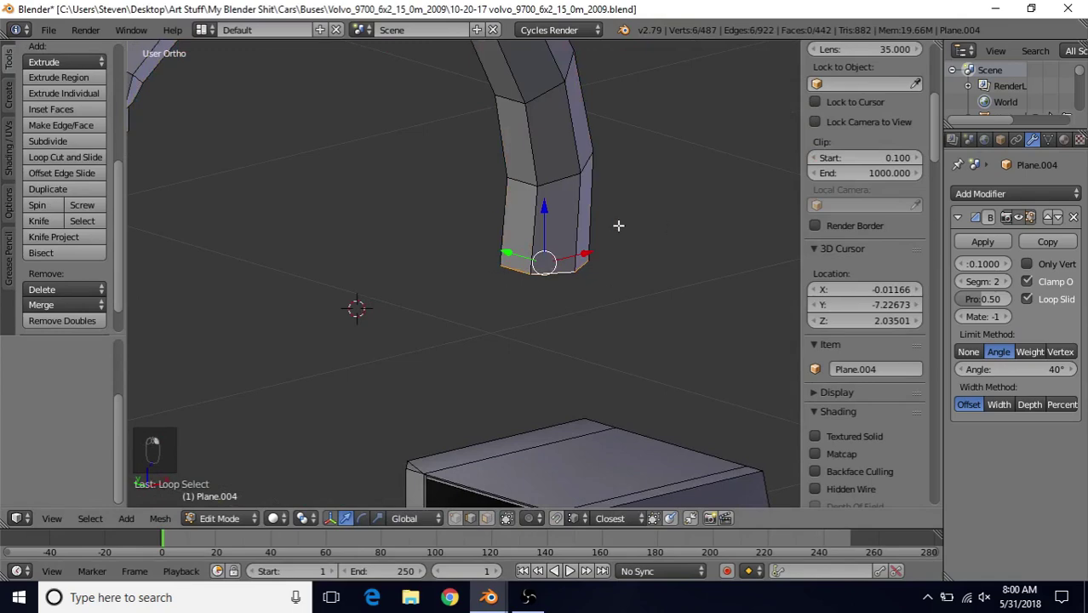
{"action": "scroll", "coordinate": [528, 226], "scroll_direction": "down", "scroll_amount": 3}
{"action": "key", "text": "shift+d"}
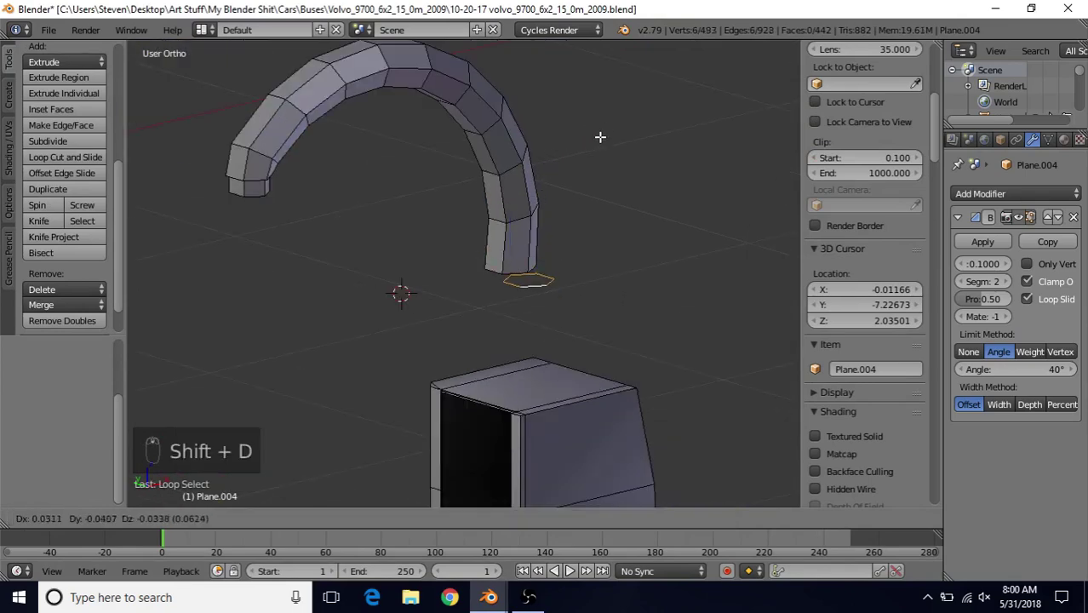
{"action": "right_click", "coordinate": [600, 138]}
{"action": "scroll", "coordinate": [511, 243], "scroll_direction": "down", "scroll_amount": 2}
Move the duplicated loop beside the tube along Y and enlarge it to about 1.3 times its size
{"action": "middle_click_drag", "start_coordinate": [491, 223], "coordinate": [449, 238]}
{"action": "left_click_drag", "start_coordinate": [449, 237], "coordinate": [508, 256]}
{"action": "key", "text": "s"}
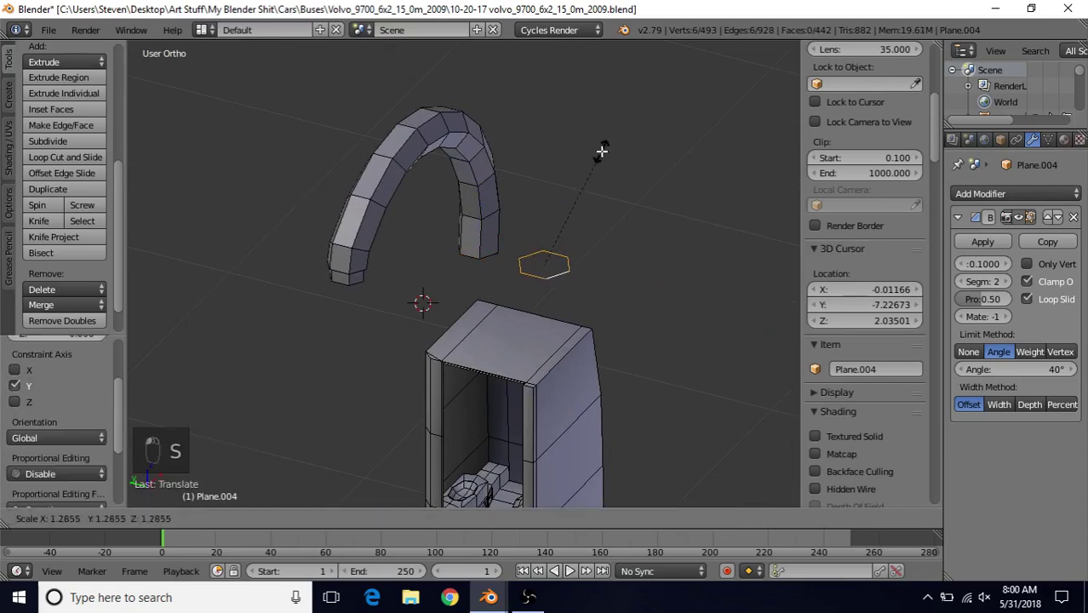
{"action": "left_click", "coordinate": [601, 151]}
Snap the 3D cursor to the duplicated loop's center and add a UV sphere there
{"action": "key", "text": "shift+s"}
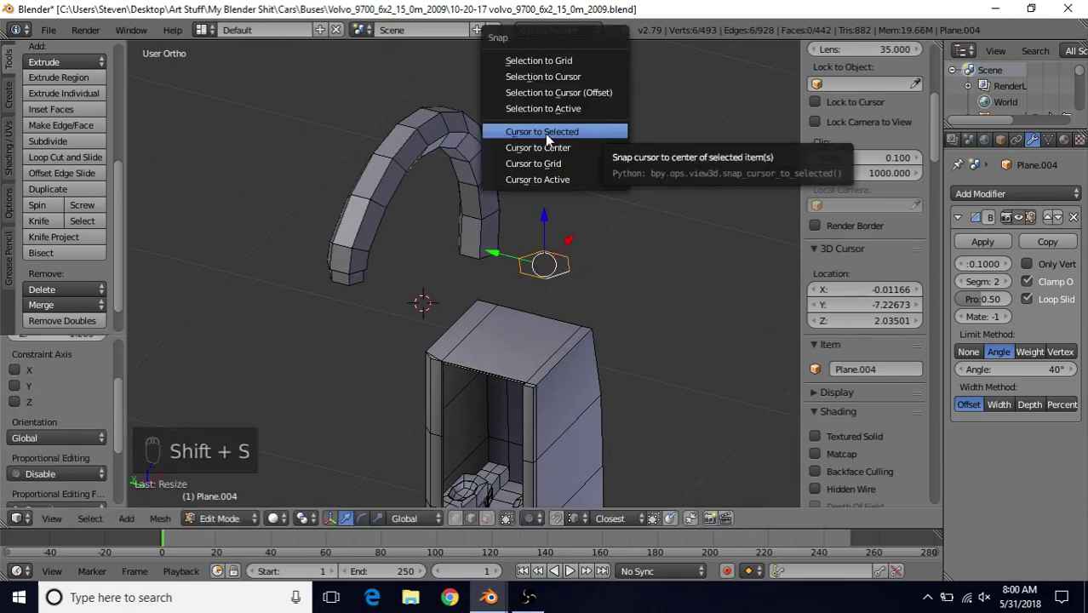
{"action": "left_click", "coordinate": [544, 134]}
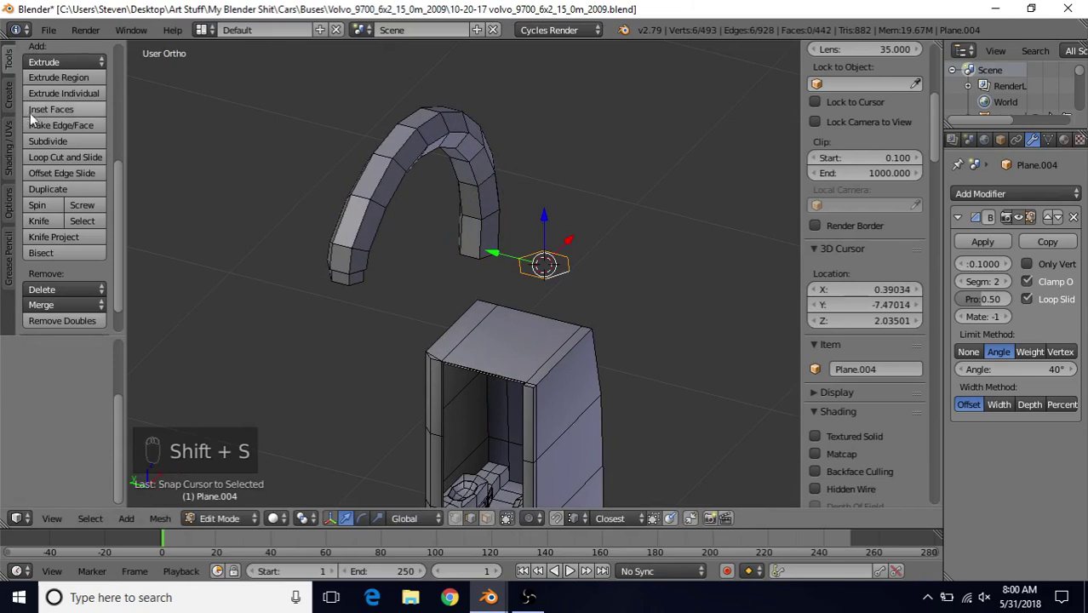
{"action": "left_click", "coordinate": [8, 100]}
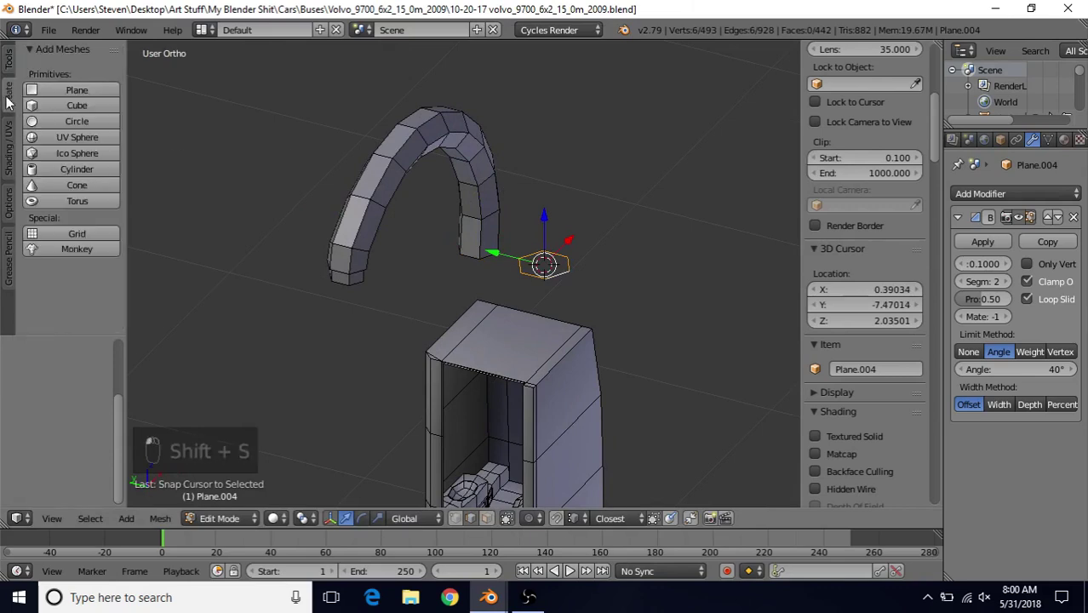
{"action": "left_click", "coordinate": [80, 141]}
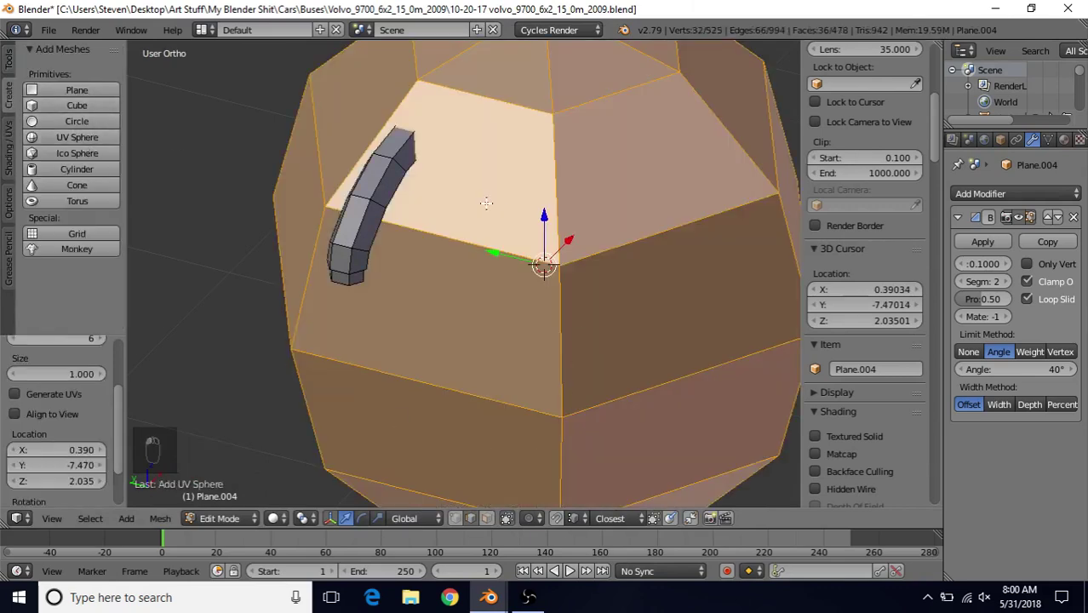
Scale the UV sphere down to about 0.04, position it above the duplicated loop along Z, and enlarge it to about twice that size
{"action": "left_click_drag", "start_coordinate": [116, 402], "coordinate": [119, 346]}
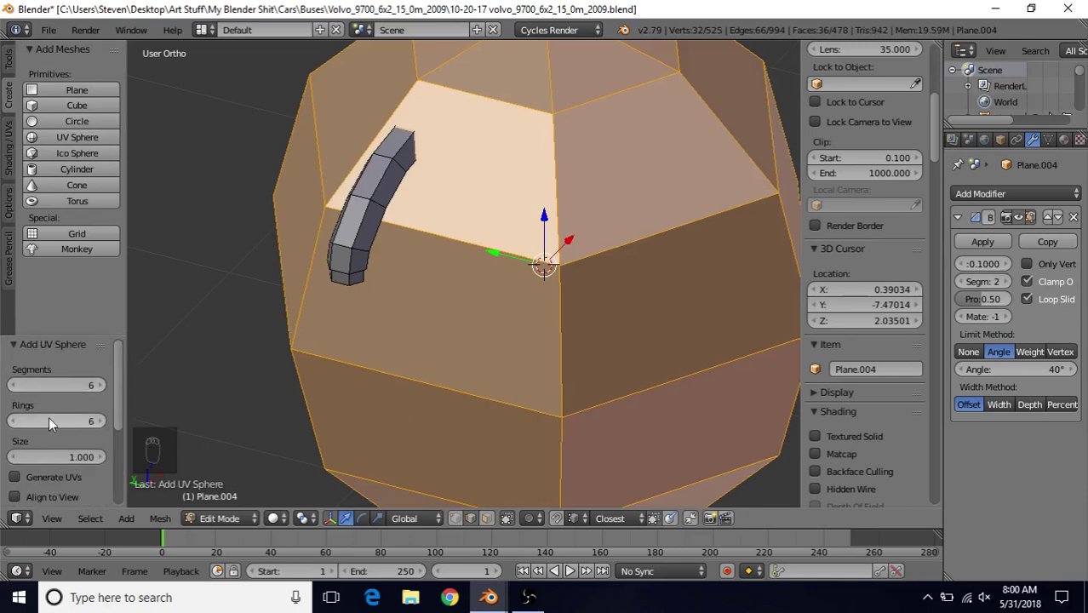
{"action": "key", "text": "s"}
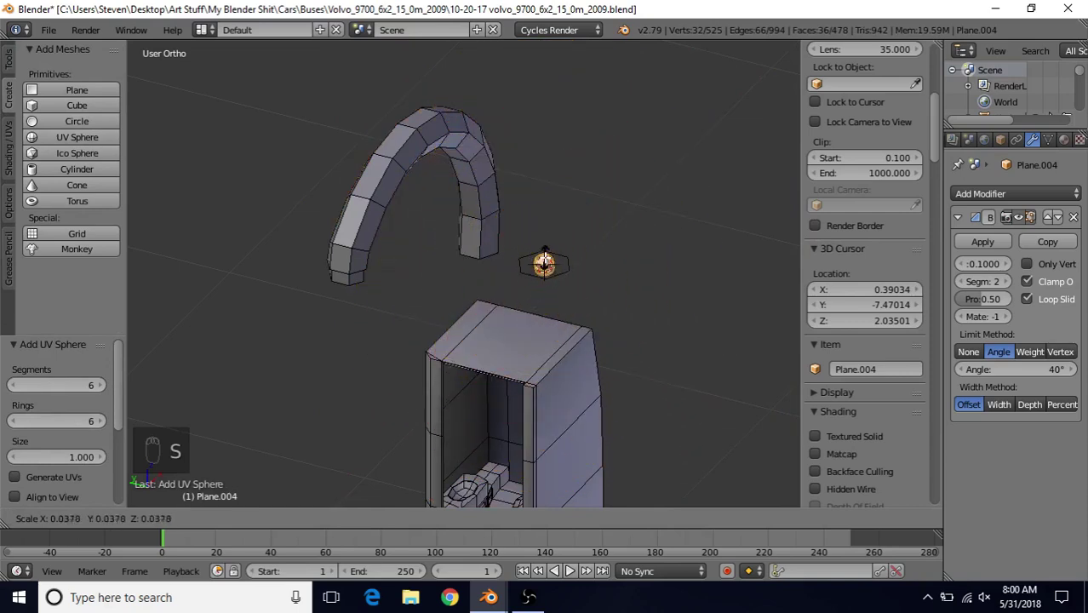
{"action": "left_click", "coordinate": [545, 259]}
{"action": "left_click_drag", "start_coordinate": [545, 239], "coordinate": [573, 143]}
{"action": "key", "text": "s"}
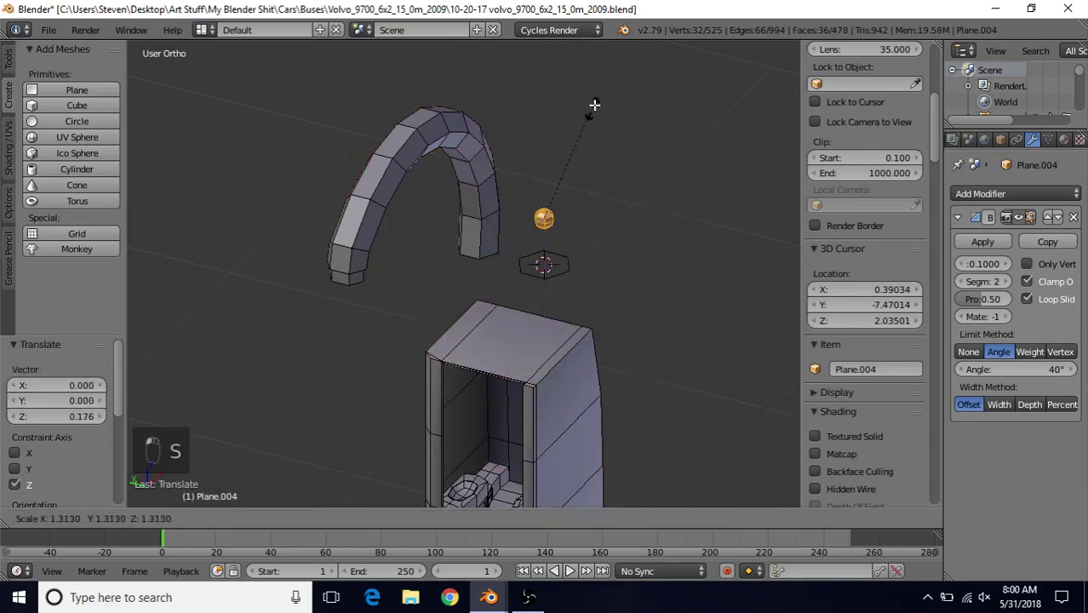
{"action": "left_click", "coordinate": [625, 59]}
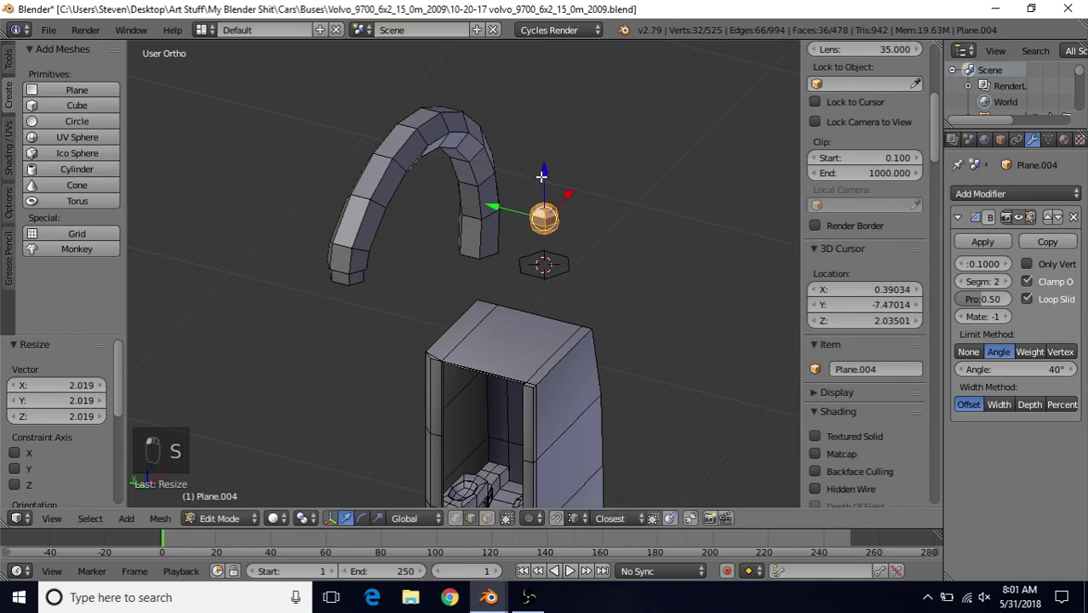
{"action": "mouse_move", "coordinate": [544, 168]}
{"action": "left_mouse_down"}
{"action": "mouse_move", "coordinate": [556, 151]}
{"action": "mouse_move", "coordinate": [542, 155]}
{"action": "left_mouse_up"}
{"action": "key", "text": "s"}
{"action": "left_click", "coordinate": [562, 149]}
Delete the vertices of the sphere's lowest ring and bottom pole to open its underside
{"action": "scroll", "coordinate": [534, 274], "scroll_direction": "up", "scroll_amount": 4}
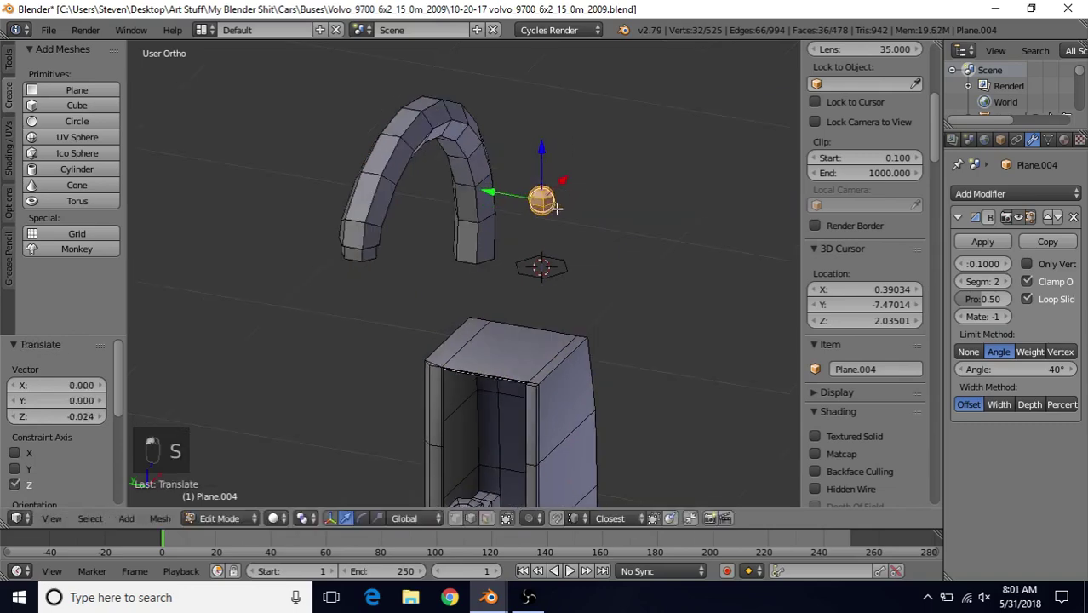
{"action": "middle_click_drag", "start_coordinate": [534, 274], "coordinate": [414, 248]}
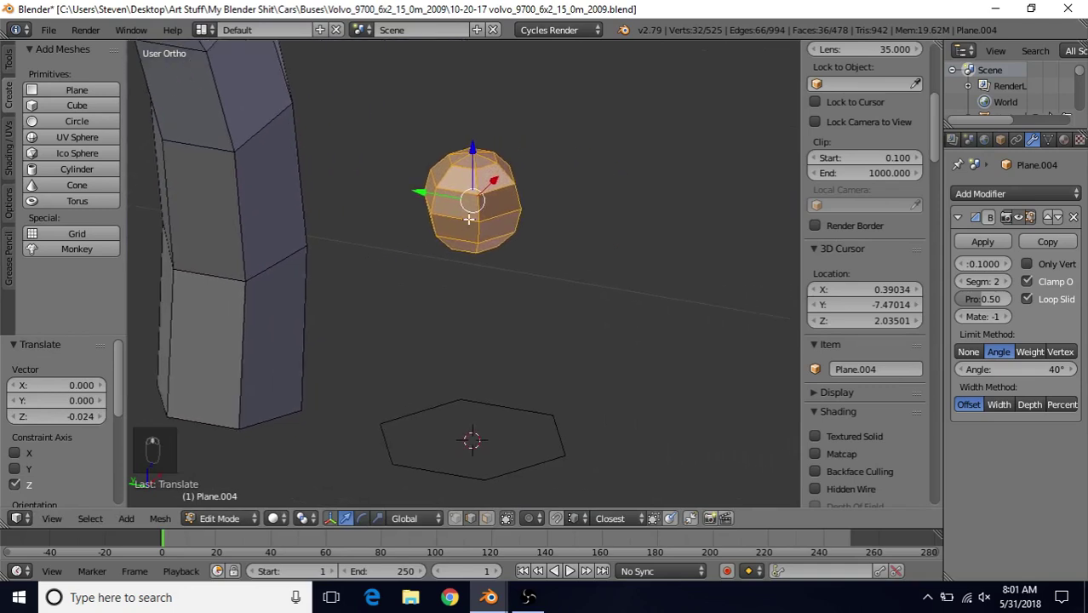
{"action": "middle_click_drag", "start_coordinate": [481, 213], "coordinate": [491, 143]}
{"action": "scroll", "coordinate": [478, 204], "scroll_direction": "up", "scroll_amount": 3}
{"action": "right_click", "coordinate": [443, 294], "text": "alt"}
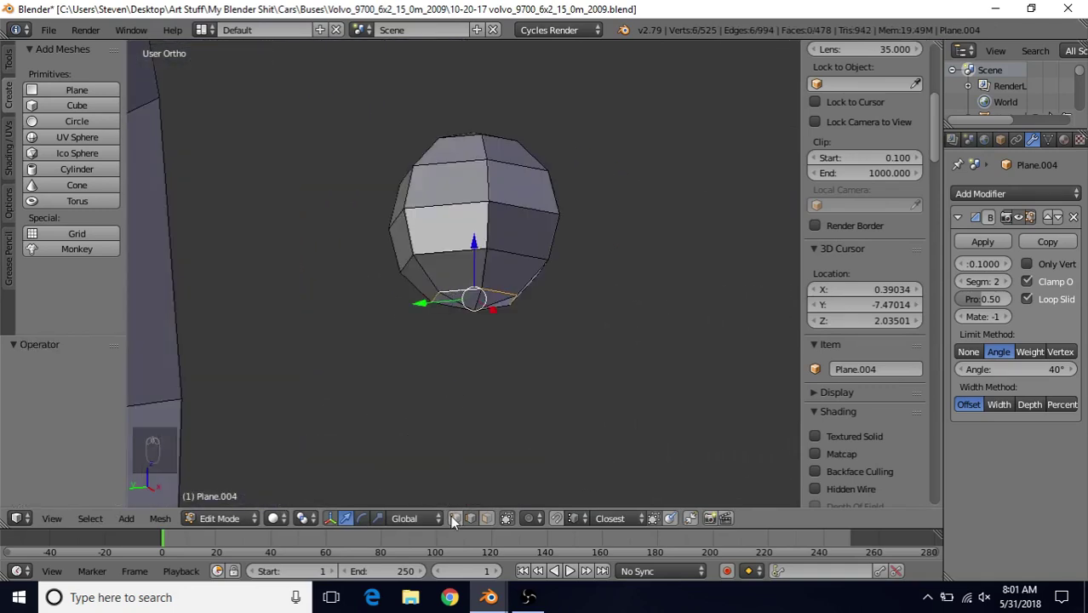
{"action": "middle_click_drag", "start_coordinate": [497, 290], "coordinate": [499, 223]}
{"action": "right_click", "coordinate": [474, 341], "text": "shift"}
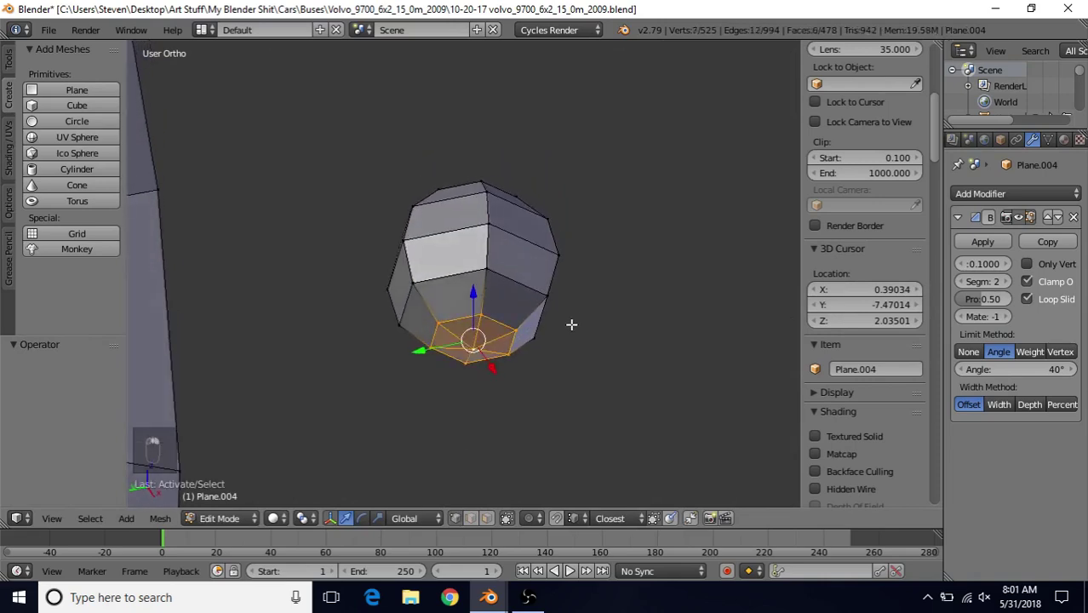
{"action": "key", "text": "Delete"}
{"action": "left_click", "coordinate": [541, 337]}
Bridge the sphere's open bottom edge loop with the larger loop below it to form the handle's tapered body
{"action": "scroll", "coordinate": [488, 415], "scroll_direction": "down", "scroll_amount": 4}
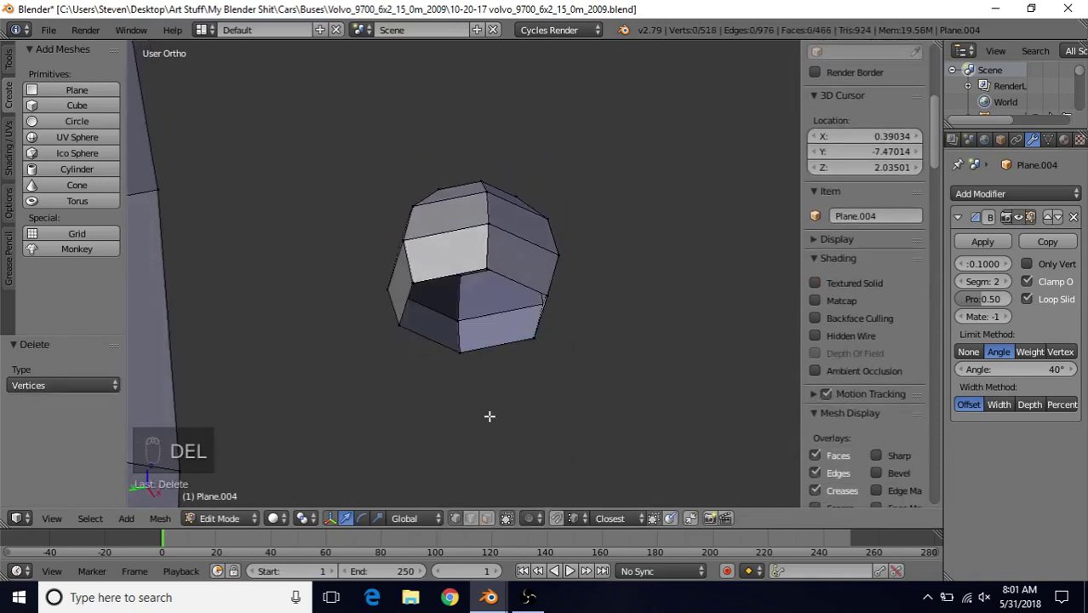
{"action": "right_click", "coordinate": [504, 309], "text": "alt"}
{"action": "middle_click_drag", "start_coordinate": [504, 308], "coordinate": [471, 405]}
{"action": "right_click", "coordinate": [497, 404], "text": "alt+shift"}
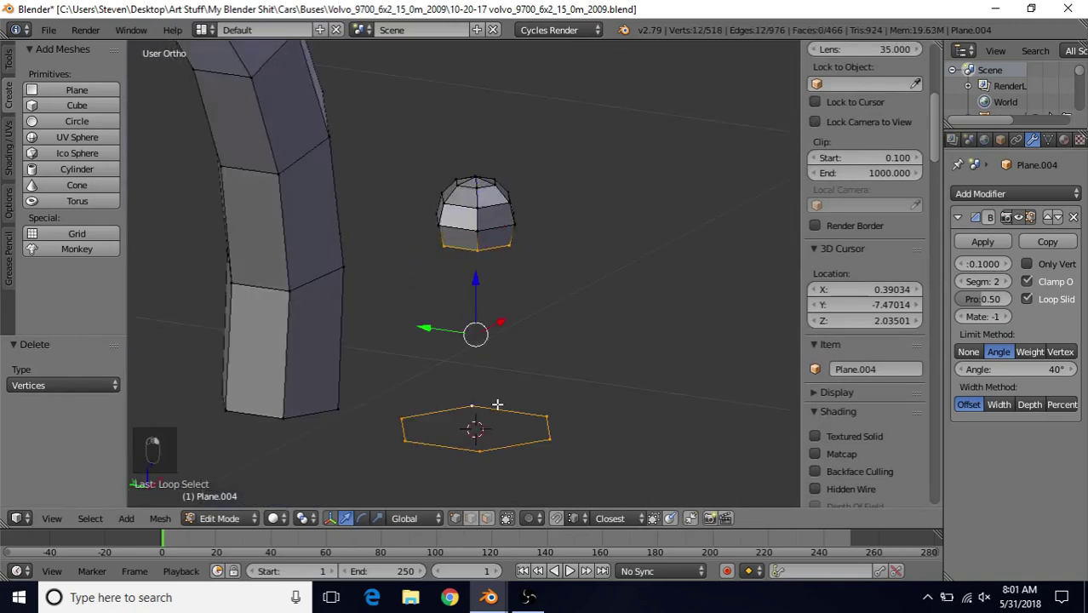
{"action": "key", "text": "shift+q"}
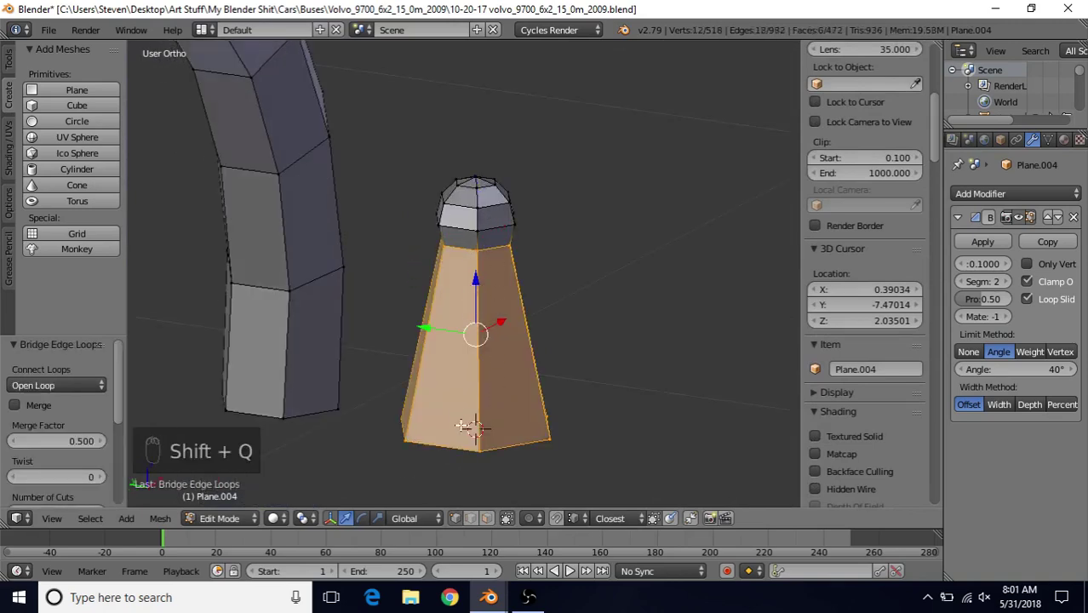
{"action": "left_click", "coordinate": [159, 519]}
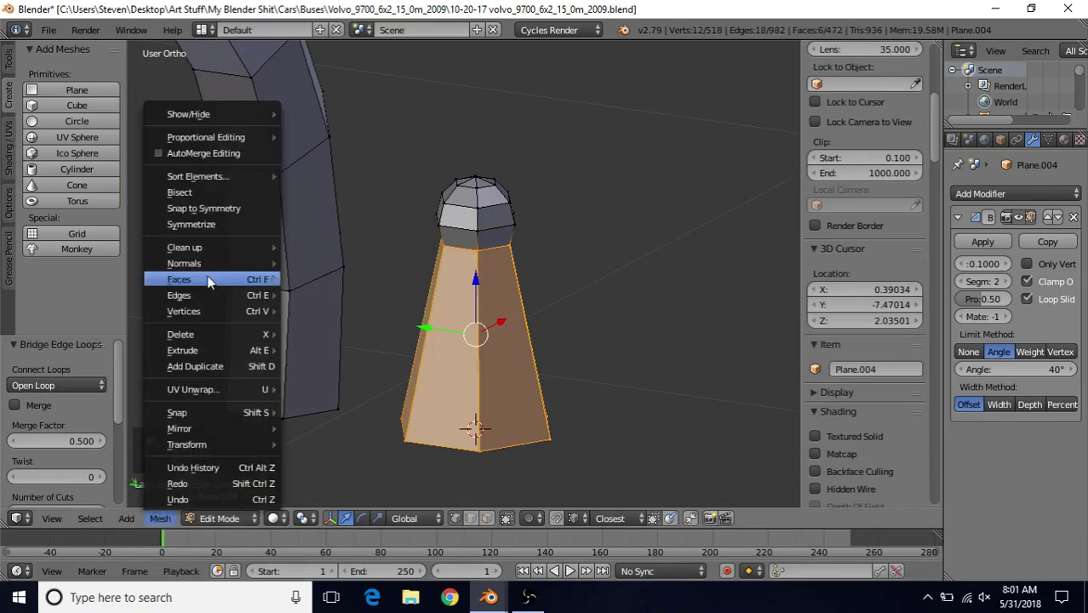
{"action": "mouse_move", "coordinate": [205, 296]}
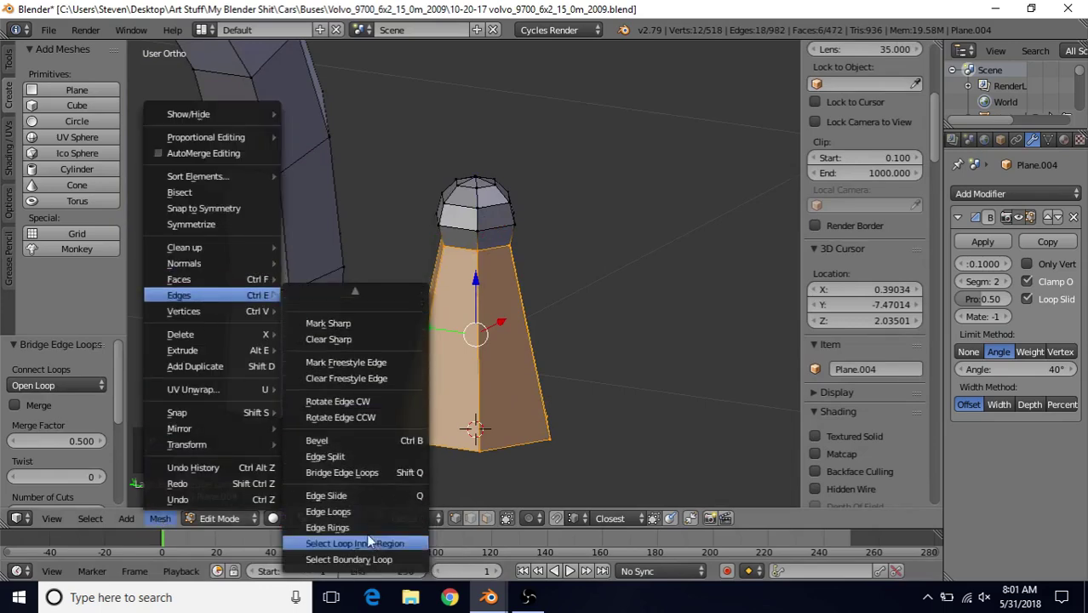
{"action": "left_click", "coordinate": [346, 474]}
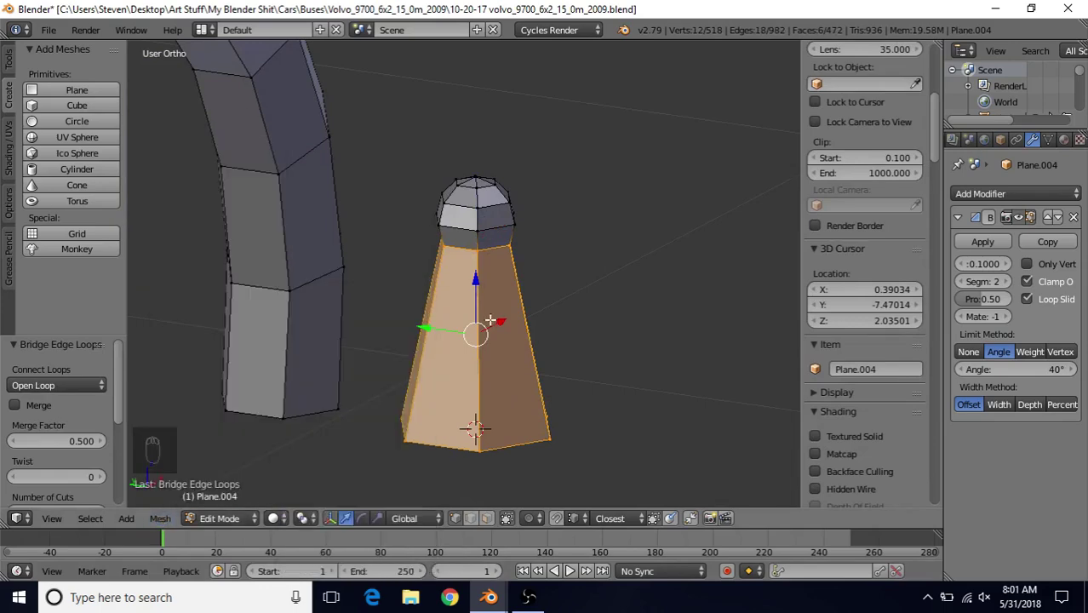
Select the whole linked handle and rotate it 30° about the global Z axis
{"action": "key", "text": "ctrl+l"}
{"action": "type", "text": "r"}
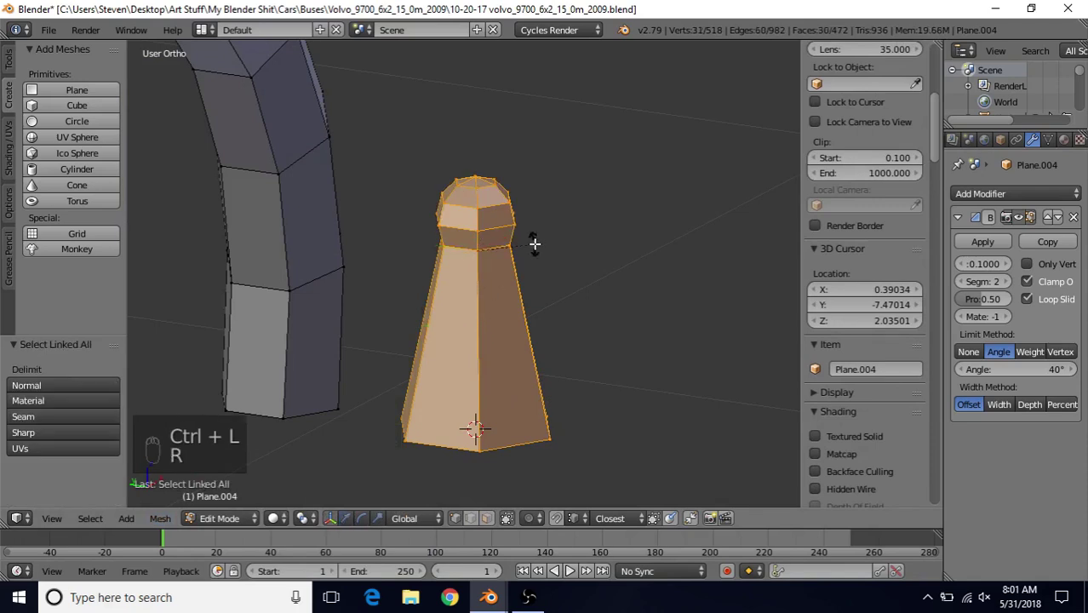
{"action": "type", "text": "z"}
{"action": "type", "text": "30"}
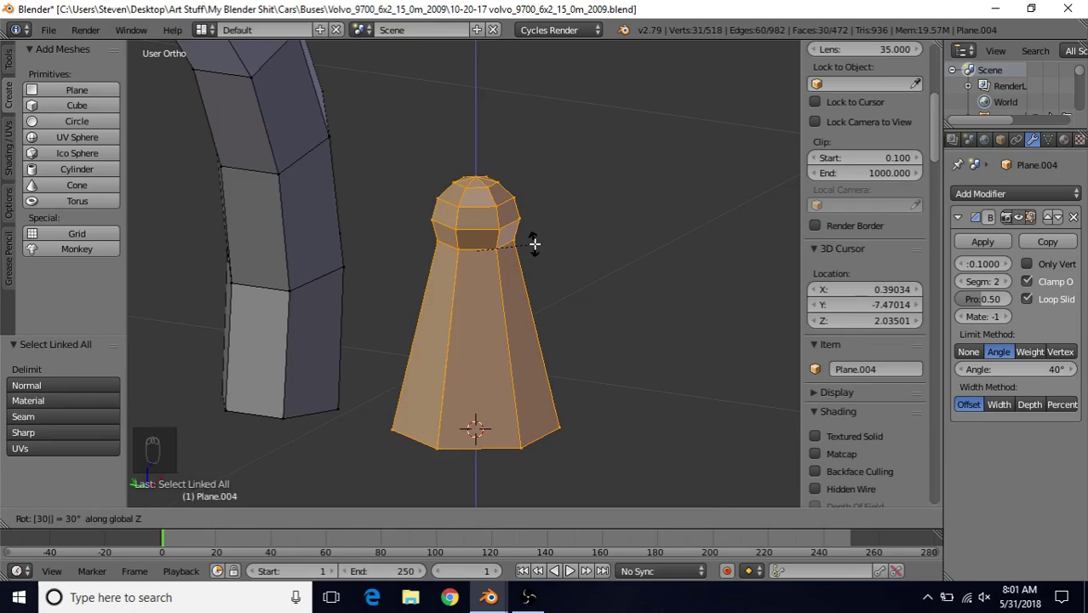
{"action": "key", "text": "Return"}
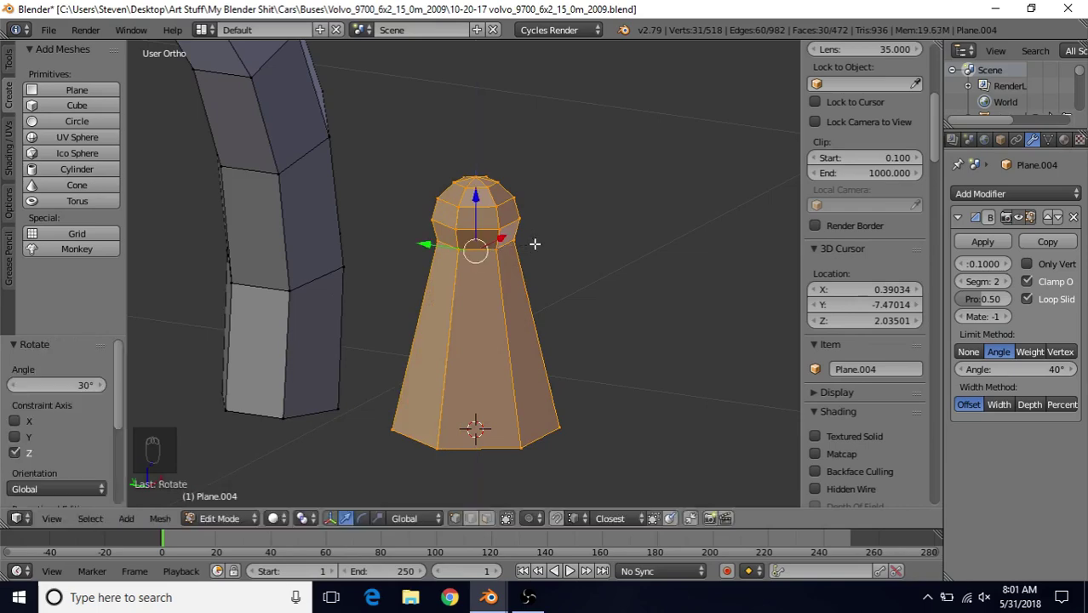
Switch to face selection and select the upper side face of the knob that points away from the faucet along Y
{"action": "left_click", "coordinate": [486, 518]}
{"action": "middle_click_drag", "start_coordinate": [502, 341], "coordinate": [511, 247]}
{"action": "right_click", "coordinate": [514, 234]}
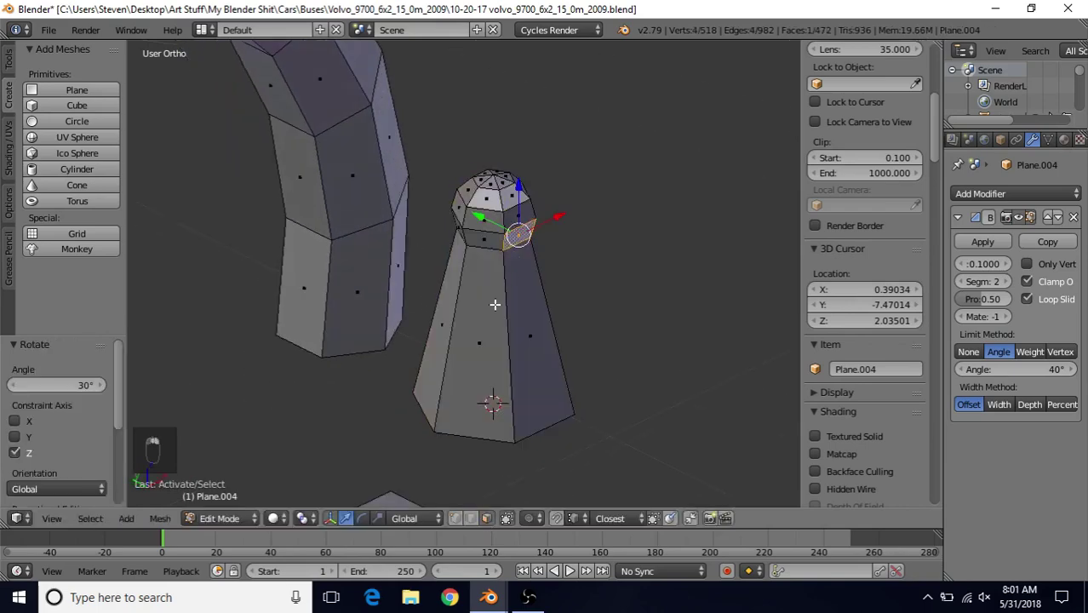
{"action": "middle_click_drag", "start_coordinate": [493, 308], "coordinate": [398, 276]}
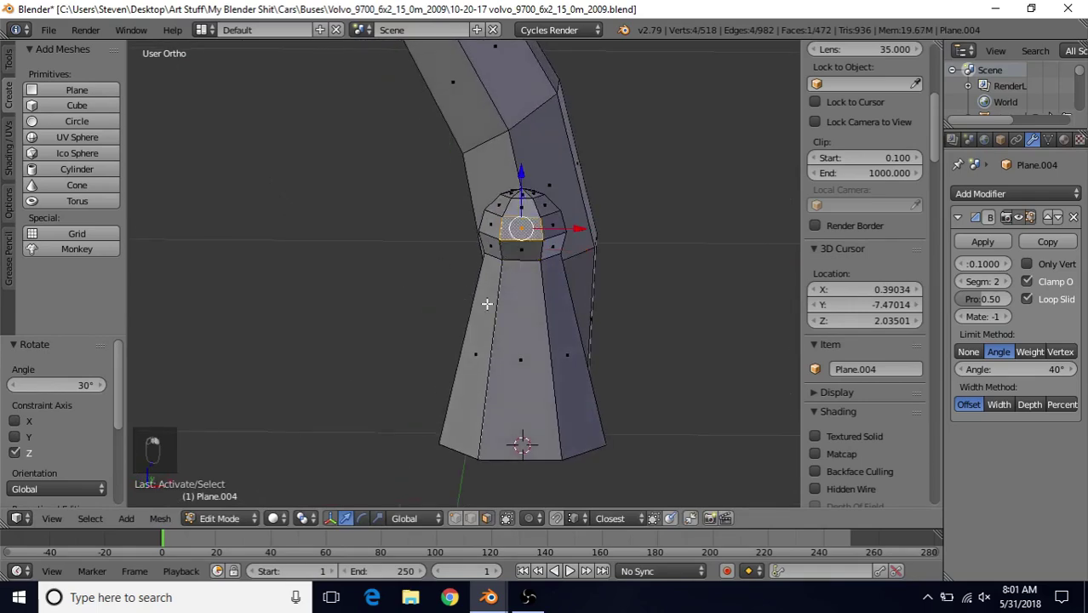
{"action": "middle_click_drag", "start_coordinate": [524, 225], "coordinate": [500, 229]}
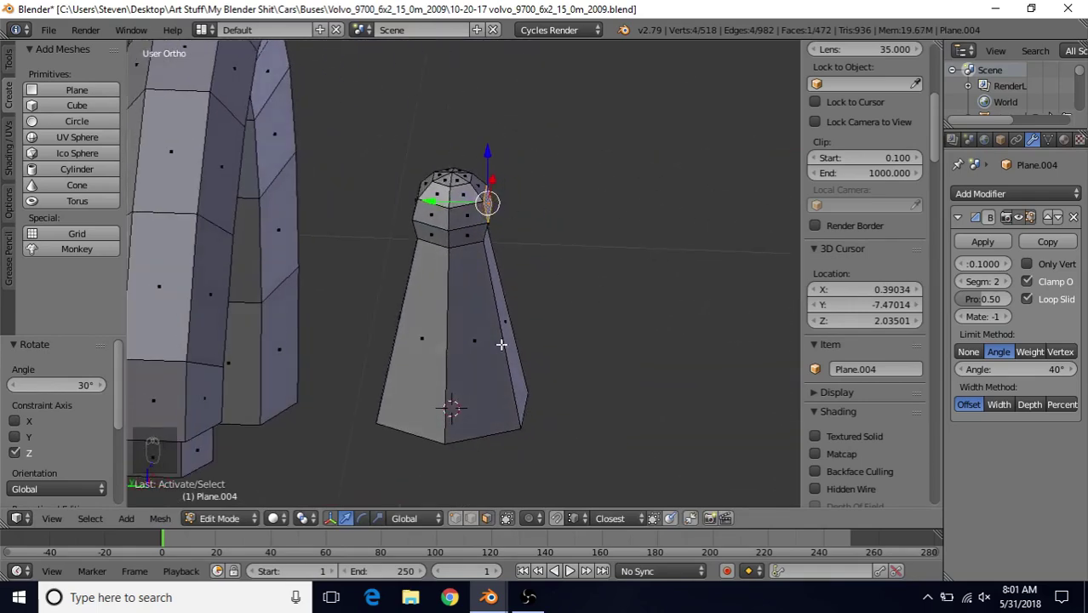
{"action": "middle_click_drag", "start_coordinate": [502, 344], "coordinate": [544, 308]}
Try to extrude the single knob face about 0.2 along negative Y as a lever
{"action": "key", "text": "e"}
{"action": "right_click", "coordinate": [594, 218]}
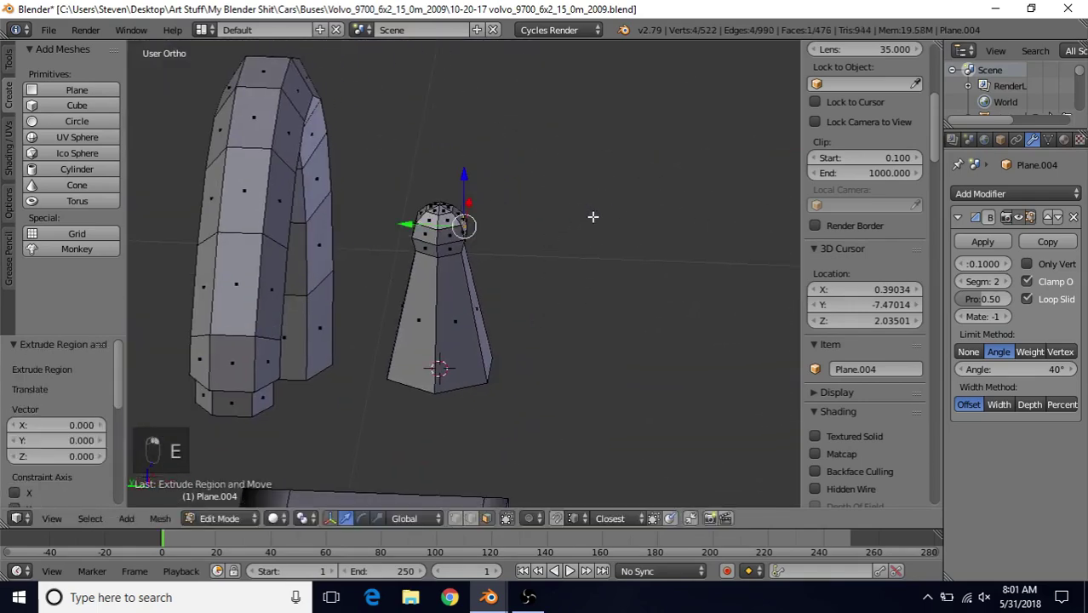
{"action": "key", "text": "e"}
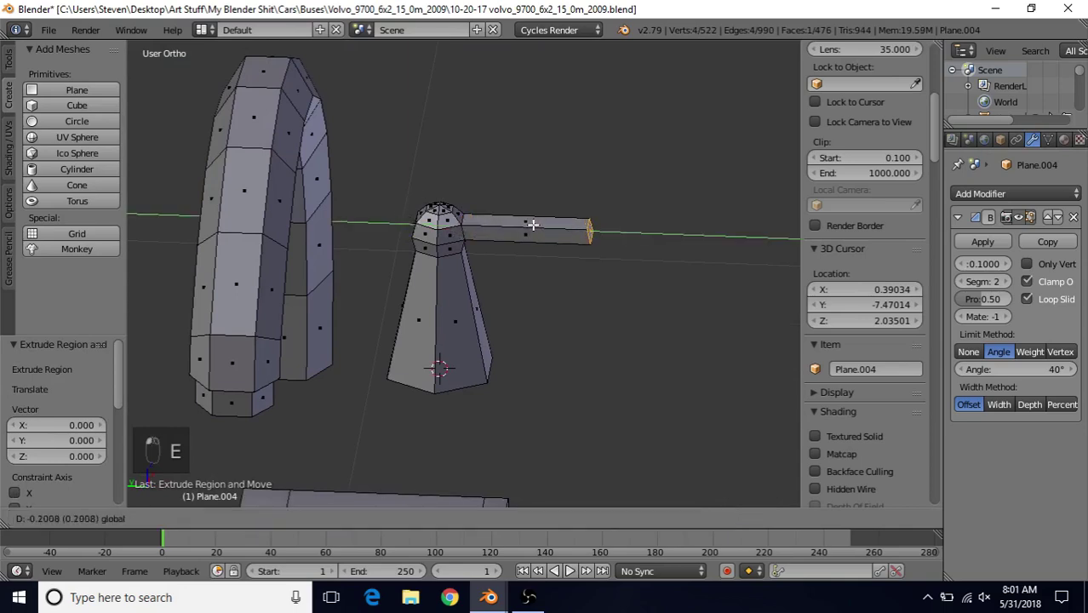
{"action": "left_click", "coordinate": [532, 225]}
{"action": "middle_click_drag", "start_coordinate": [532, 225], "coordinate": [464, 196]}
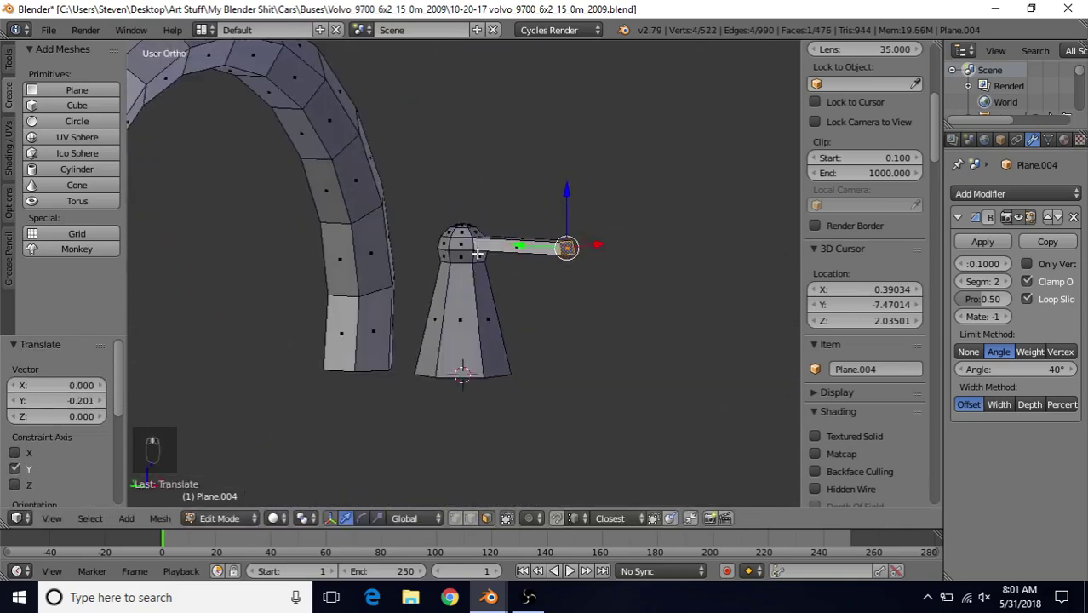
{"action": "scroll", "coordinate": [482, 255], "scroll_direction": "up", "scroll_amount": 2}
{"action": "key", "text": "ctrl+z"}
{"action": "key", "text": "ctrl+z"}
{"action": "key", "text": "ctrl+z"}
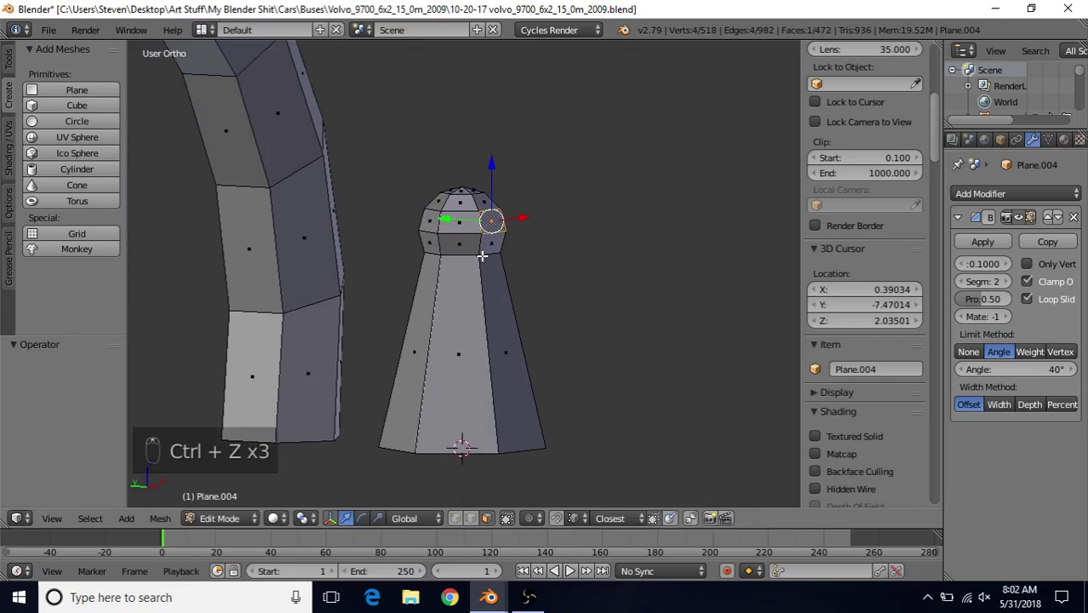
{"action": "scroll", "coordinate": [483, 246], "scroll_direction": "up", "scroll_amount": 3}
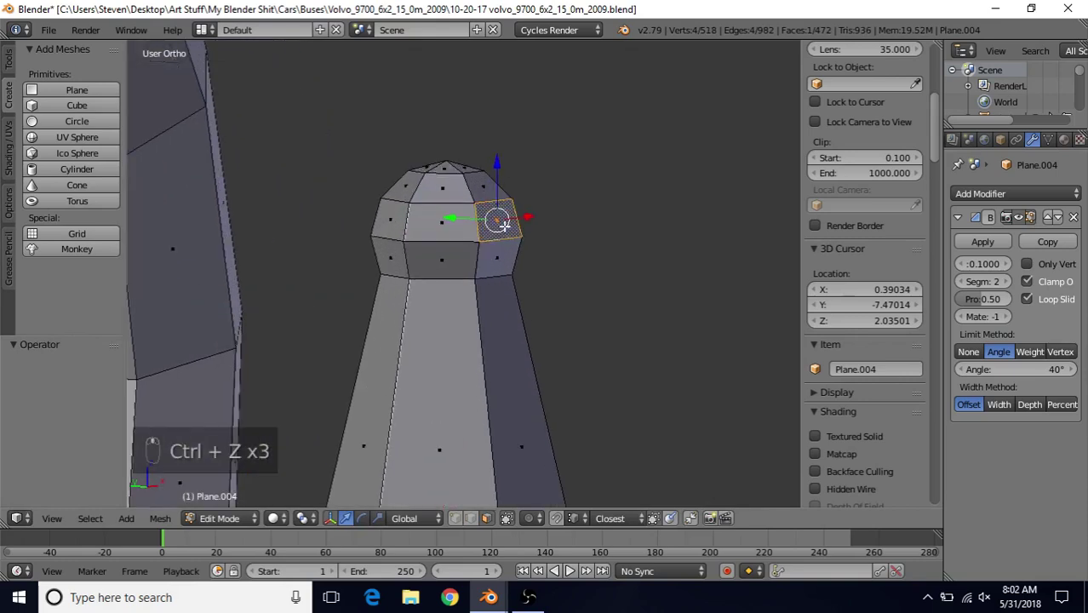
{"action": "key", "text": "ctrl+z"}
Add the side face directly below to the selection and extrude both along negative Y to form the handle's lever
{"action": "right_click", "coordinate": [505, 223], "text": "shift"}
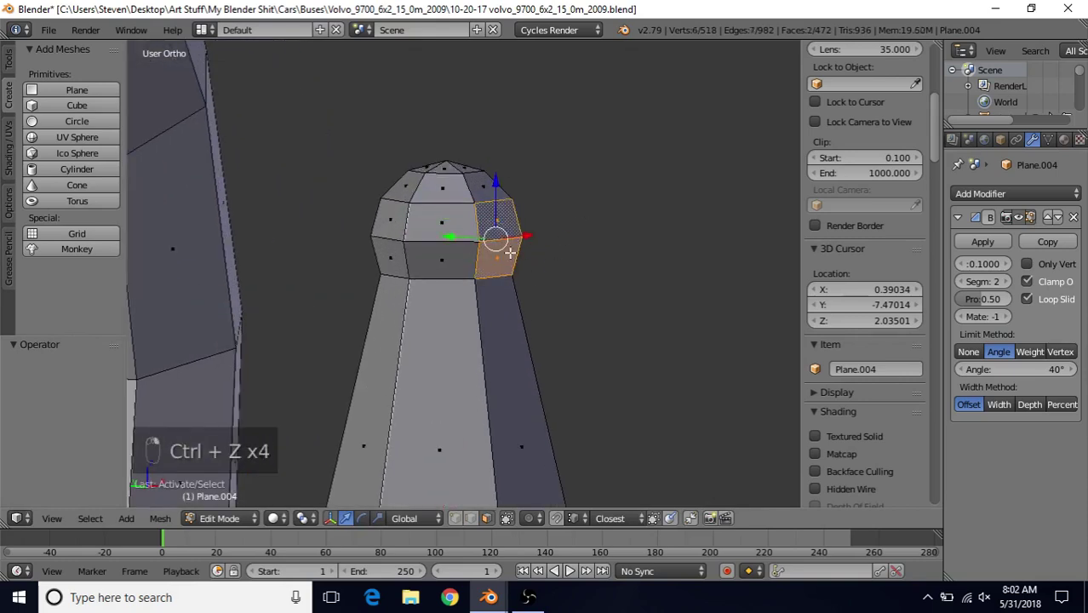
{"action": "key", "text": "e"}
{"action": "scroll", "coordinate": [523, 247], "scroll_direction": "down", "scroll_amount": 4}
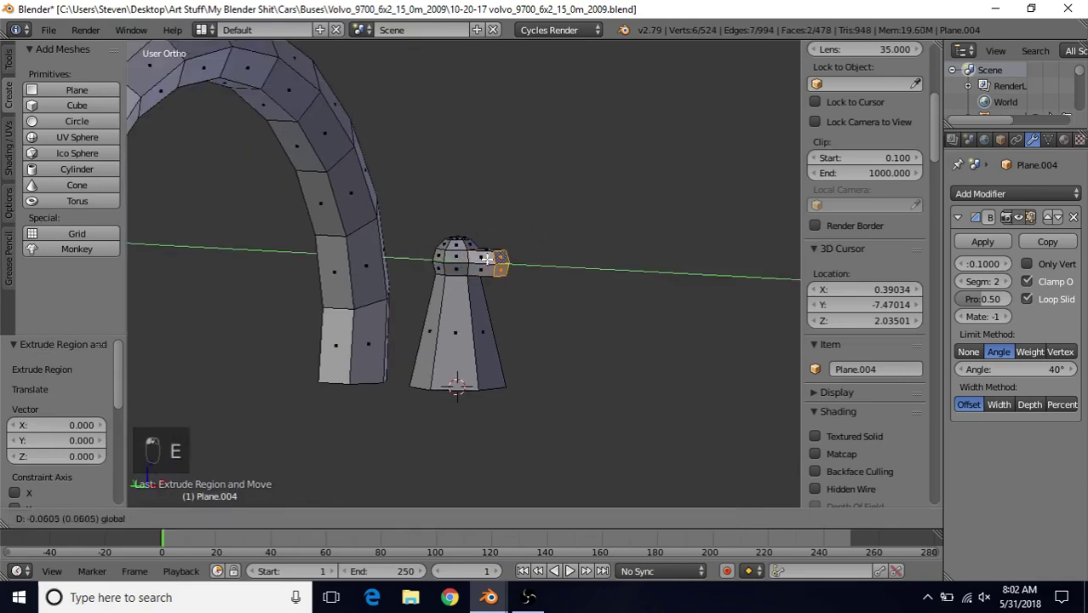
{"action": "left_click", "coordinate": [579, 264]}
{"action": "scroll", "coordinate": [554, 303], "scroll_direction": "down", "scroll_amount": 3}
{"action": "key", "text": "Tab"}
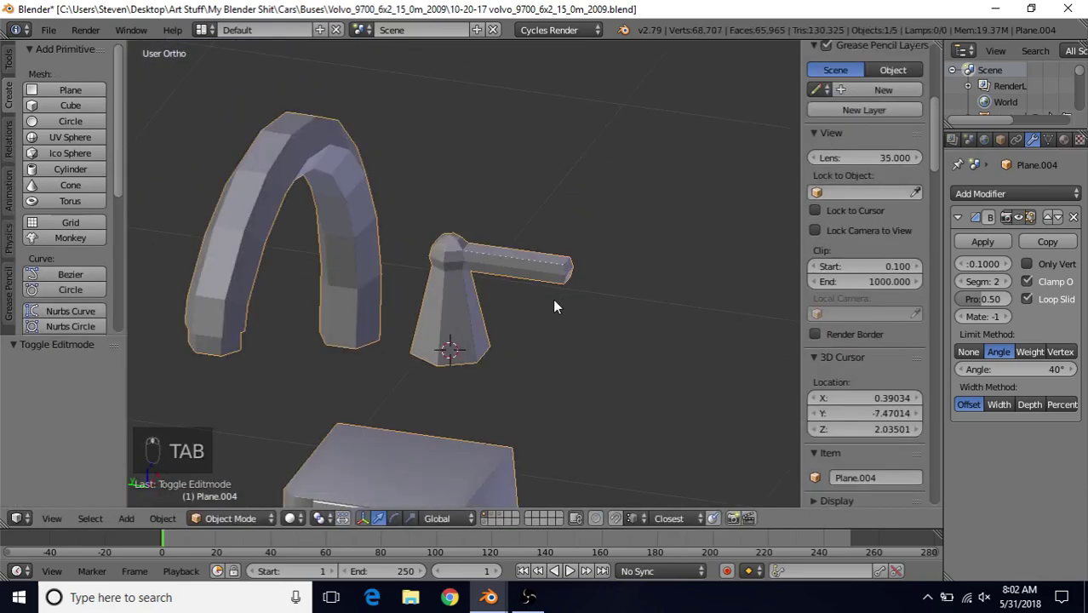
{"action": "middle_click_drag", "start_coordinate": [540, 270], "coordinate": [643, 213]}
Try to flatten the lever's end faces by scaling them to 0 along Y
{"action": "key", "text": "Tab"}
{"action": "scroll", "coordinate": [536, 247], "scroll_direction": "up", "scroll_amount": 3}
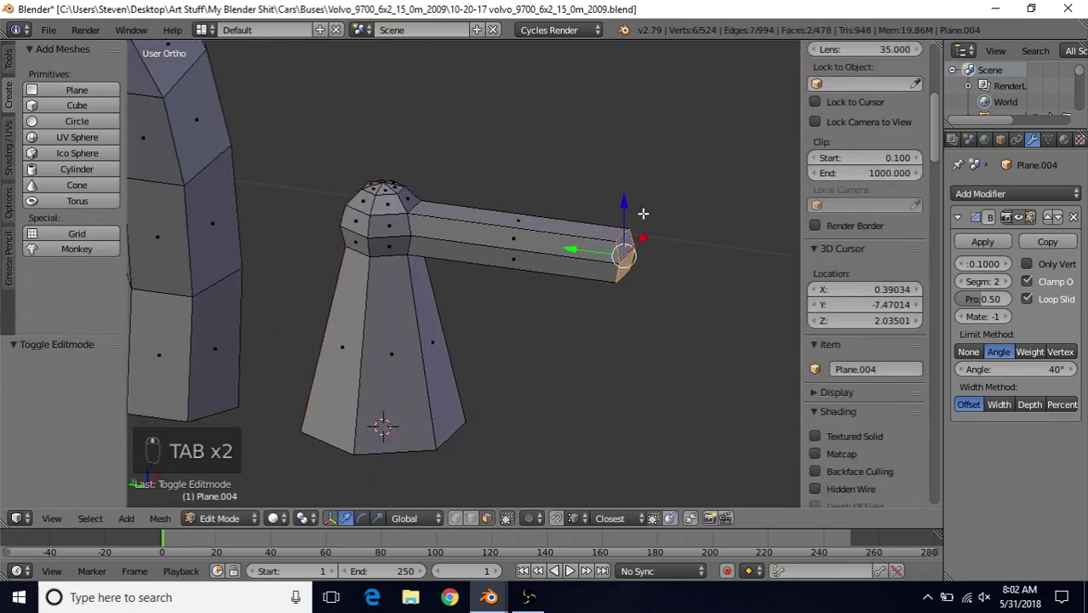
{"action": "key", "text": "s"}
{"action": "key", "text": "y"}
{"action": "key", "text": "0"}
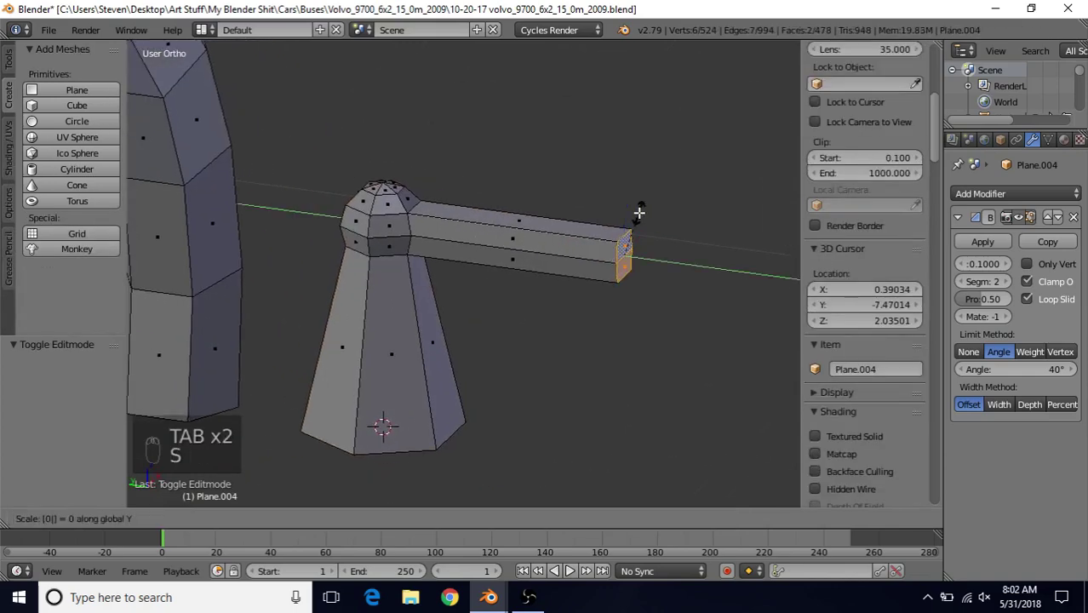
{"action": "key", "text": "Return"}
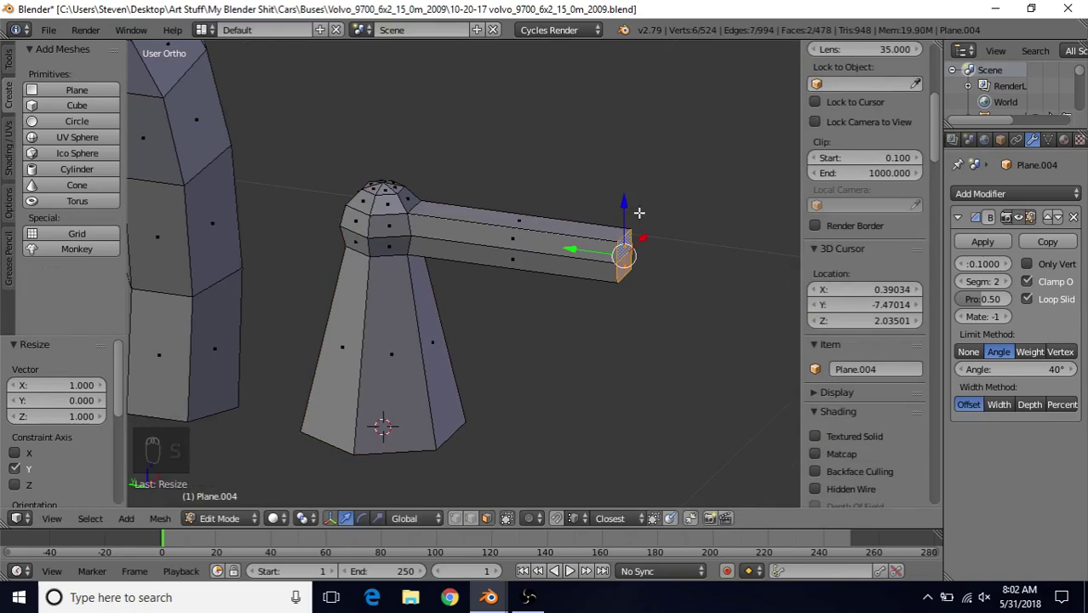
{"action": "key", "text": "ctrl+z"}
Select the bottom edge loop at the faucet's mounting end and scale it up to 1.76
{"action": "key", "text": "Tab"}
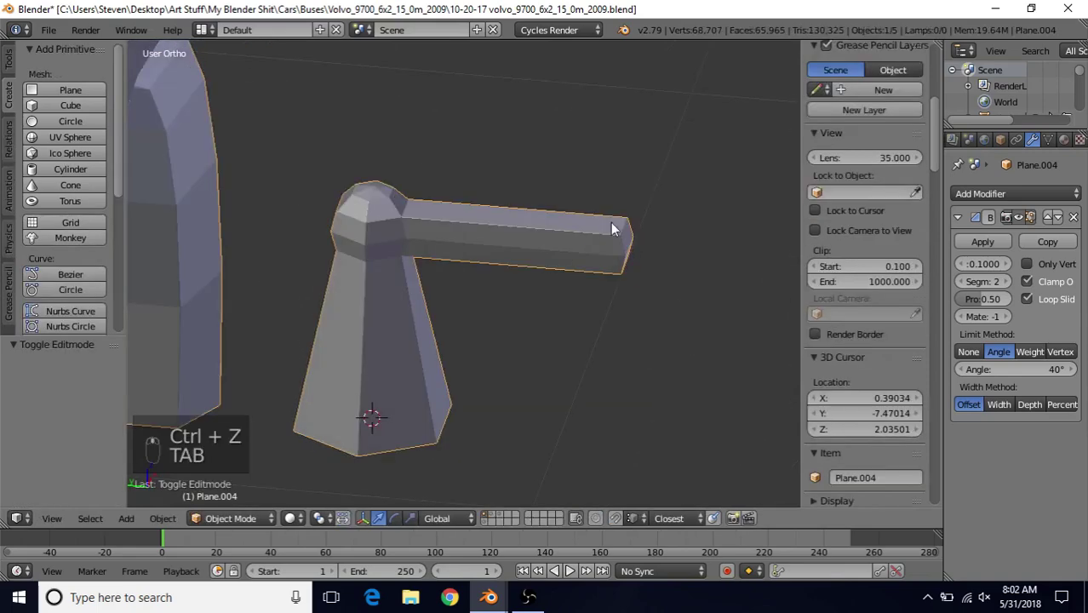
{"action": "middle_click_drag", "start_coordinate": [595, 292], "coordinate": [443, 298]}
{"action": "middle_click_drag", "start_coordinate": [447, 243], "coordinate": [454, 322]}
{"action": "key", "text": "Tab"}
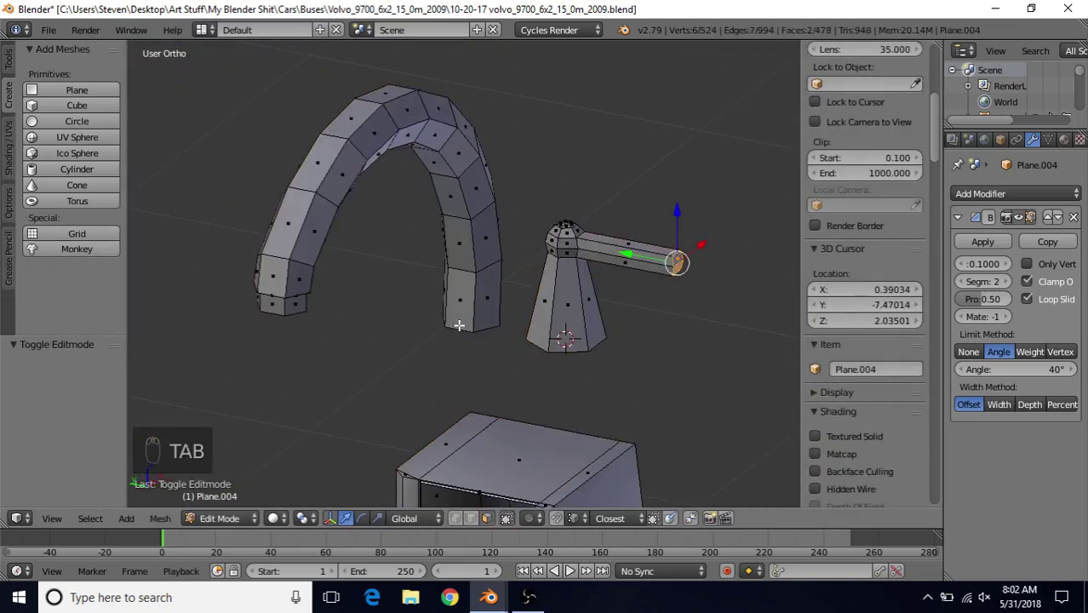
{"action": "middle_click_drag", "start_coordinate": [535, 369], "coordinate": [556, 372], "text": "shift"}
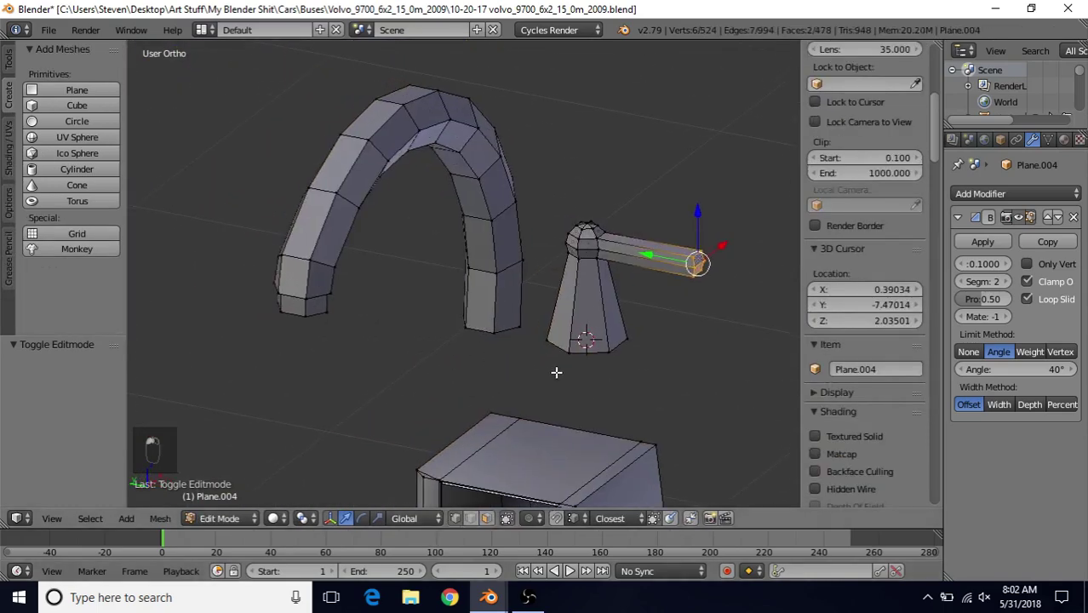
{"action": "scroll", "coordinate": [556, 372], "scroll_direction": "up", "scroll_amount": 3}
{"action": "right_click", "coordinate": [484, 374], "text": "alt"}
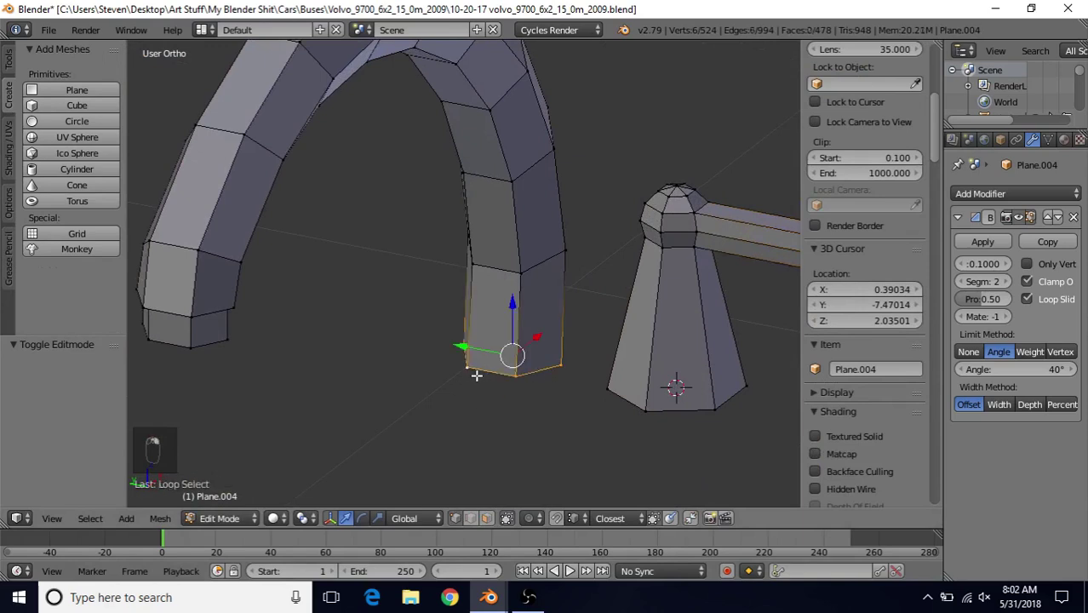
{"action": "key", "text": "s"}
{"action": "left_click", "coordinate": [625, 254]}
Taper the faucet's flared base by scaling the next two edge loops upward to 1.302 and 1.107
{"action": "right_click", "coordinate": [538, 265], "text": "alt"}
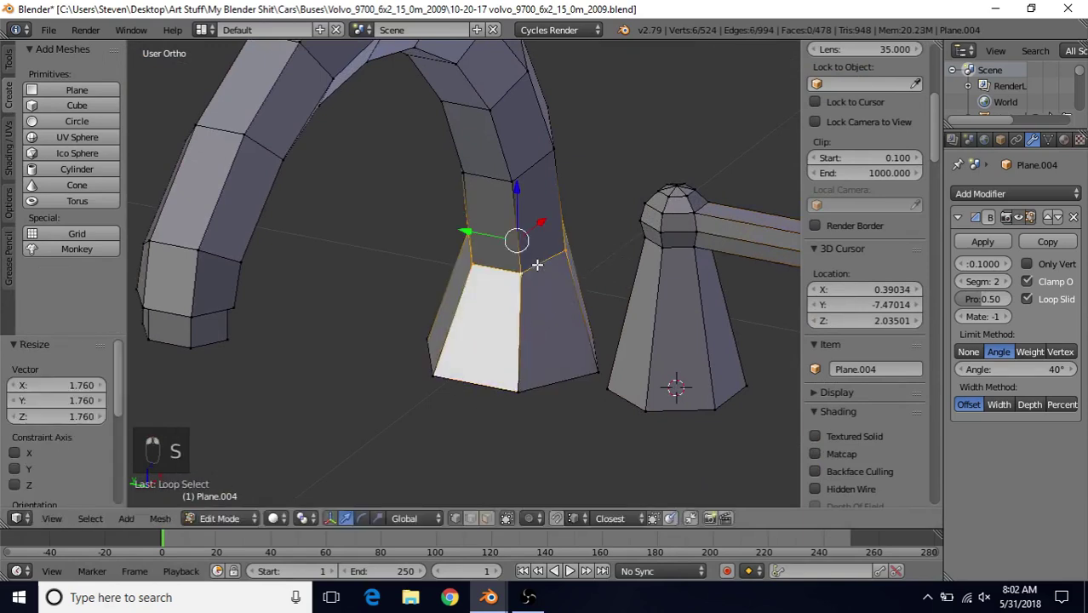
{"action": "key", "text": "s"}
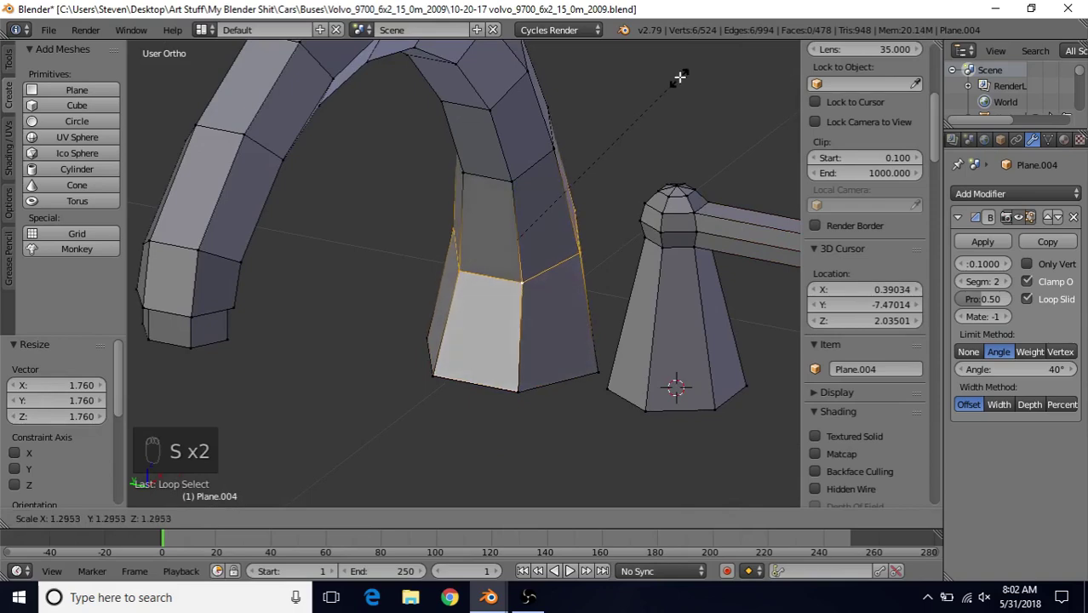
{"action": "left_click", "coordinate": [680, 77]}
{"action": "right_click", "coordinate": [527, 172], "text": "alt"}
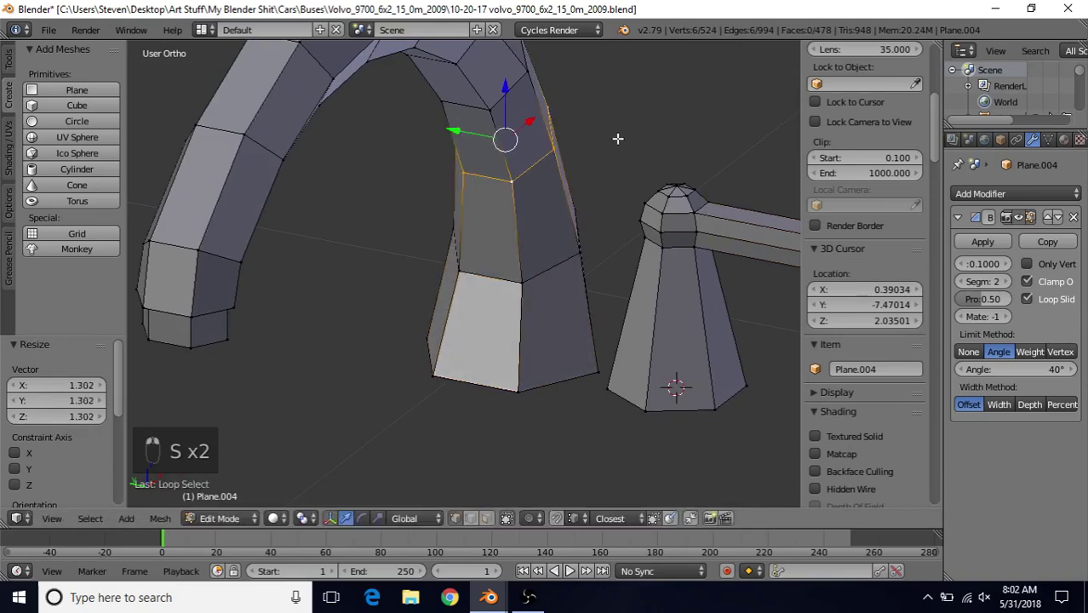
{"action": "key", "text": "s"}
{"action": "left_click", "coordinate": [621, 144]}
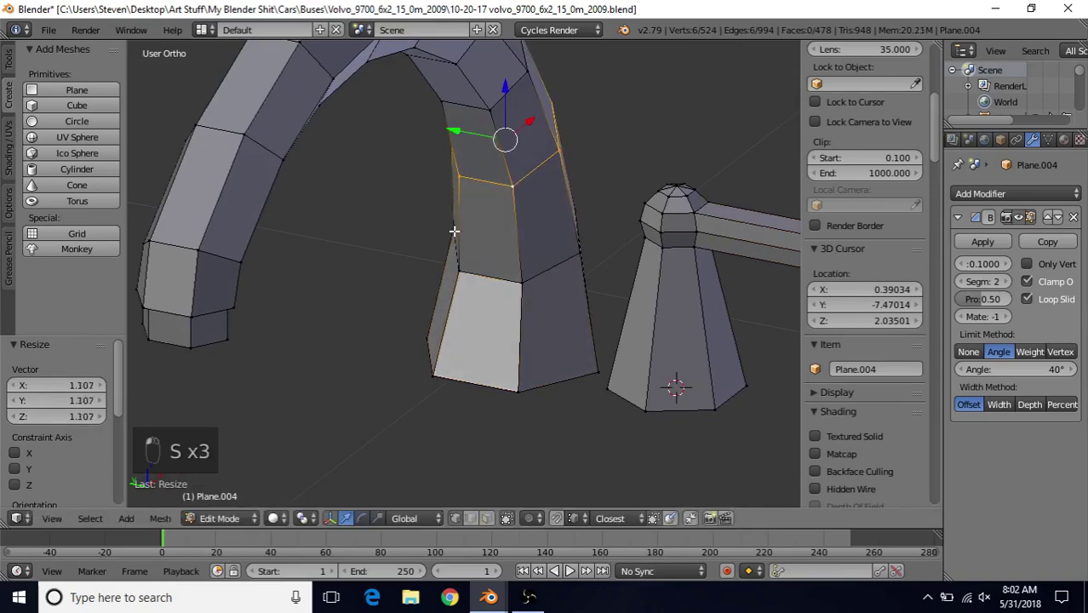
{"action": "key", "text": "Tab"}
{"action": "scroll", "coordinate": [452, 241], "scroll_direction": "down", "scroll_amount": 5}
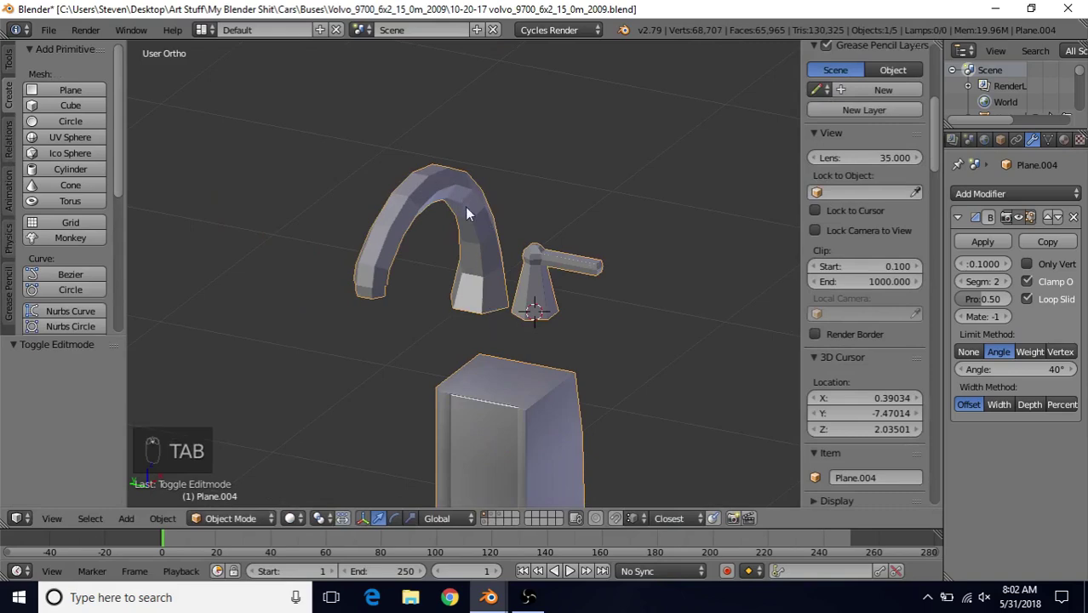
{"action": "middle_click_drag", "start_coordinate": [498, 332], "coordinate": [505, 286]}
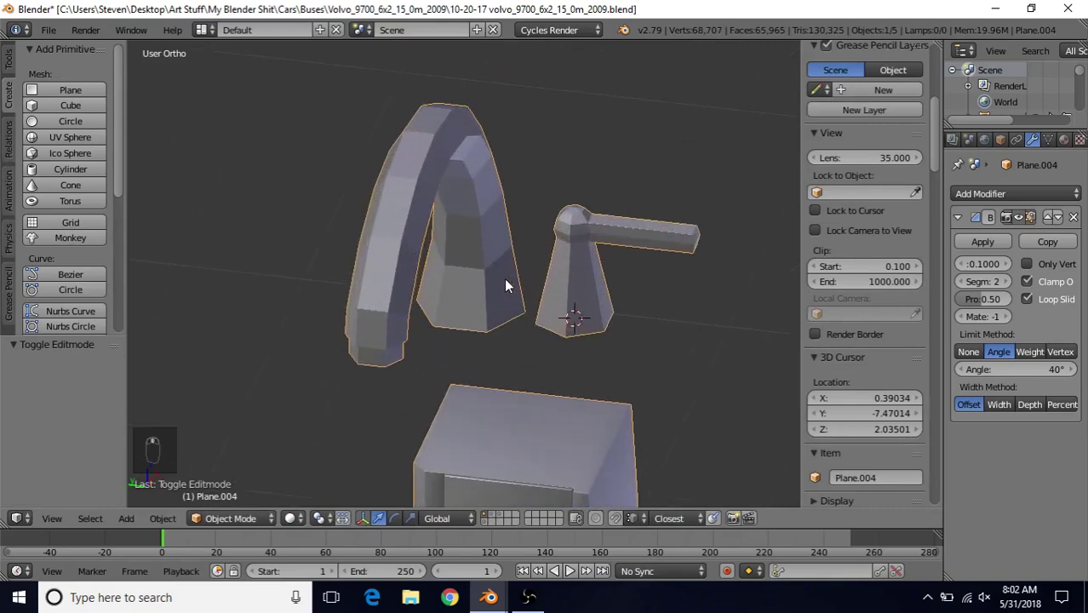
Snap the 3D cursor to the centre of the faucet base's bottom edge loop
{"action": "key", "text": "Tab"}
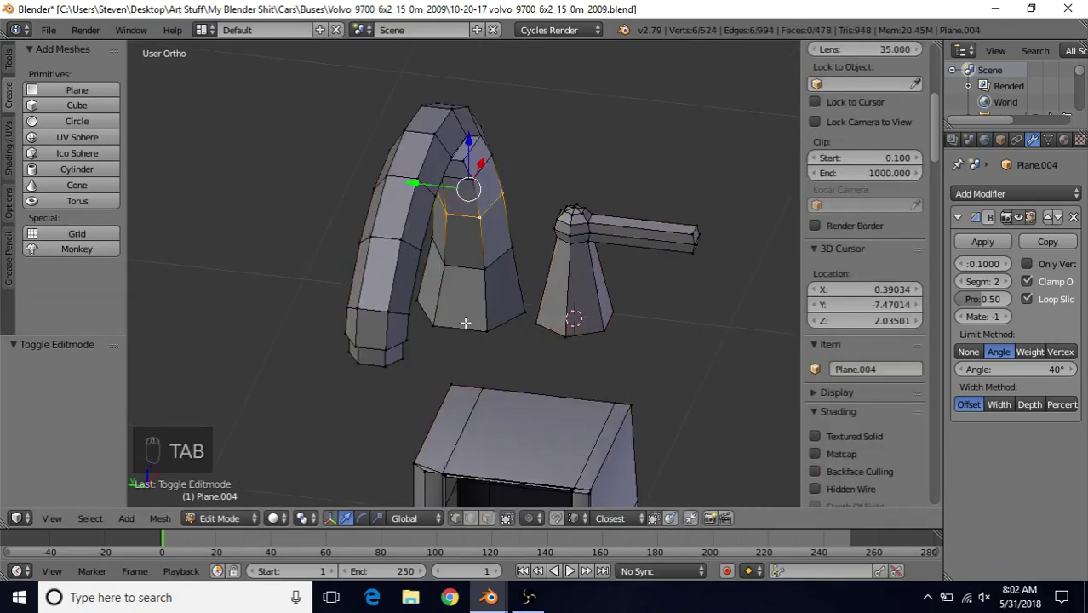
{"action": "right_click", "coordinate": [470, 319], "text": "alt"}
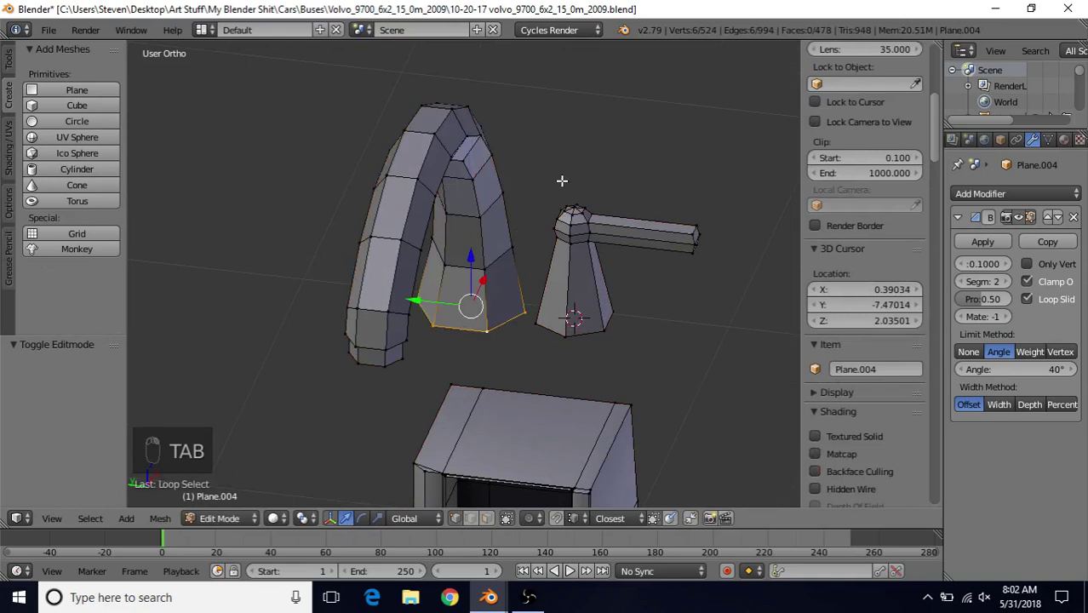
{"action": "key", "text": "shift+s"}
{"action": "left_click", "coordinate": [494, 183]}
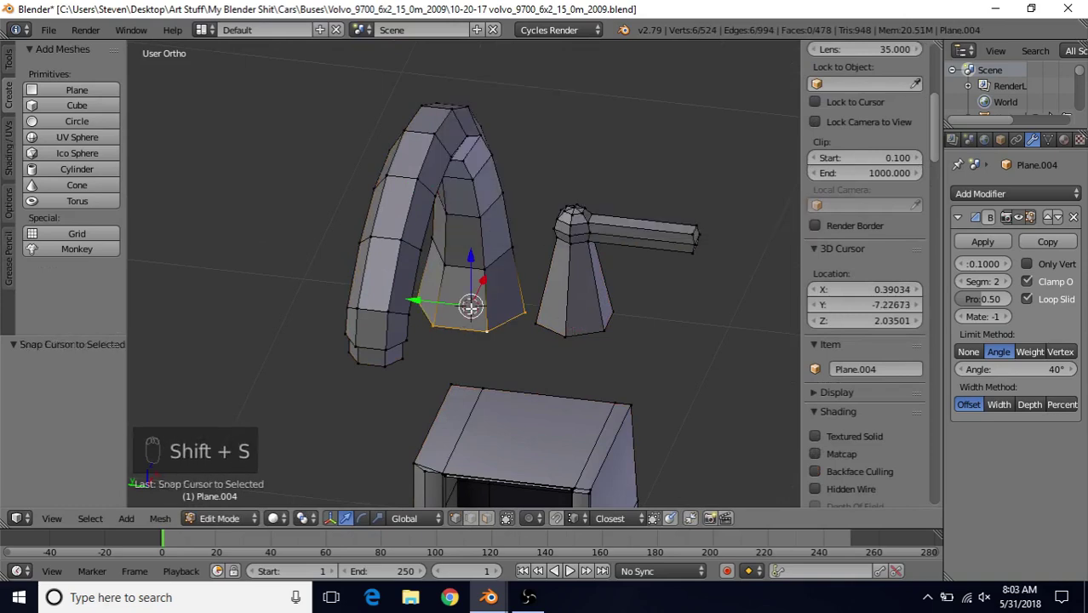
Select the entire linked lever handle and duplicate it in place
{"action": "right_click", "coordinate": [558, 235]}
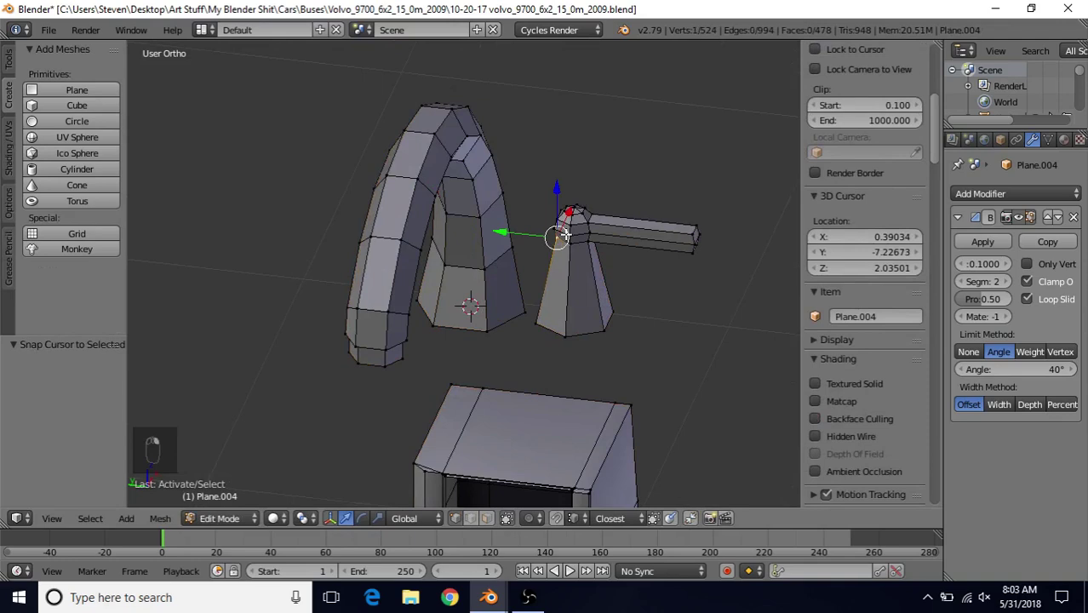
{"action": "key", "text": "ctrl+l"}
{"action": "key", "text": "shift+d"}
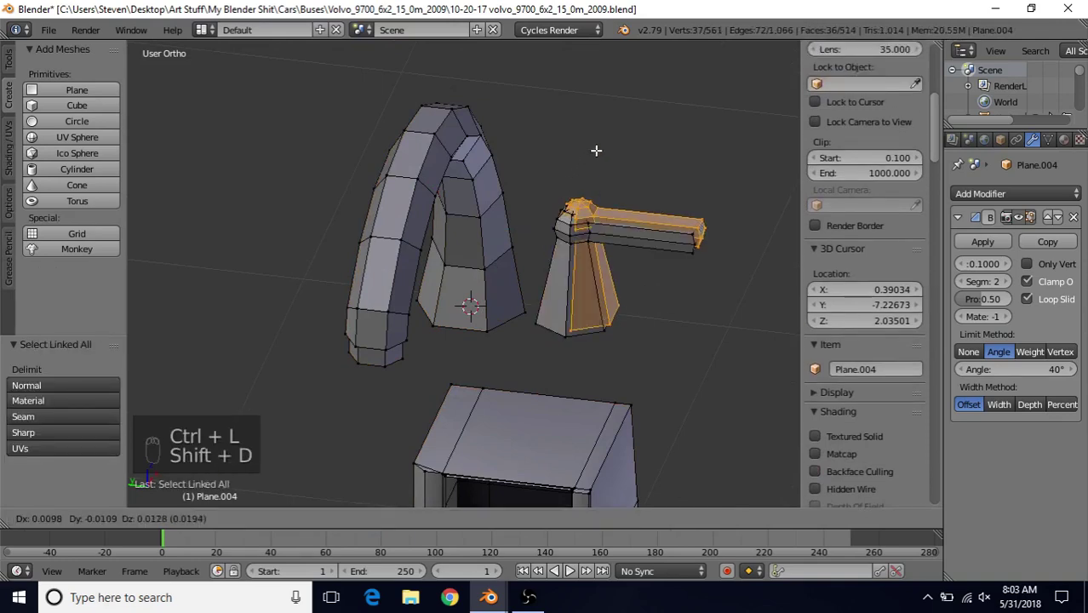
{"action": "right_click", "coordinate": [547, 139]}
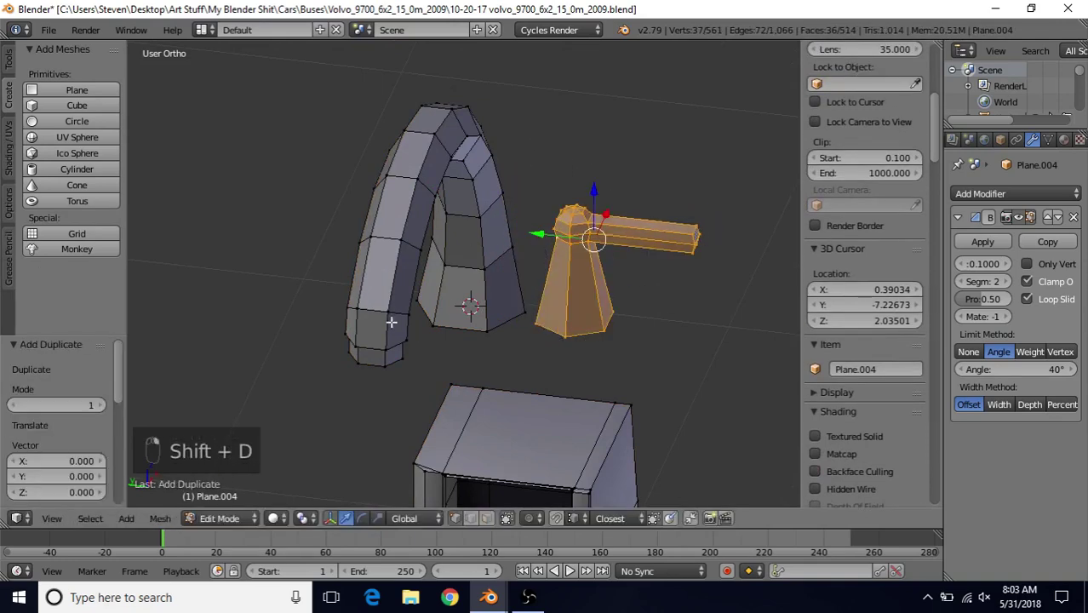
Mirror the duplicated handle to the faucet's other side by scaling it -1 along Y about the 3D cursor, and recalculate its normals
{"action": "left_click", "coordinate": [303, 511]}
{"action": "left_click", "coordinate": [325, 482]}
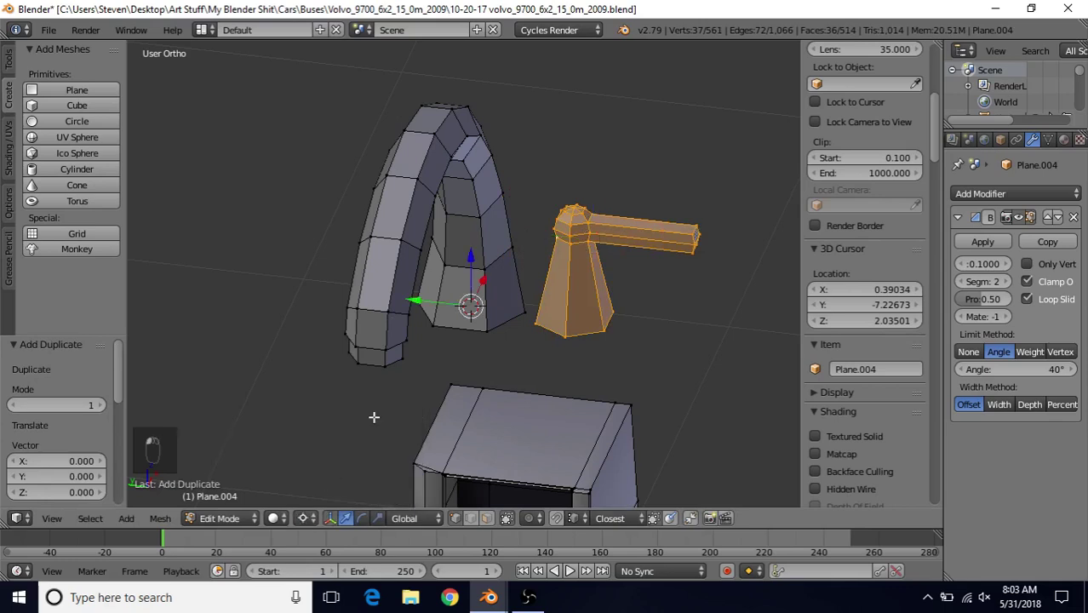
{"action": "type", "text": "sy"}
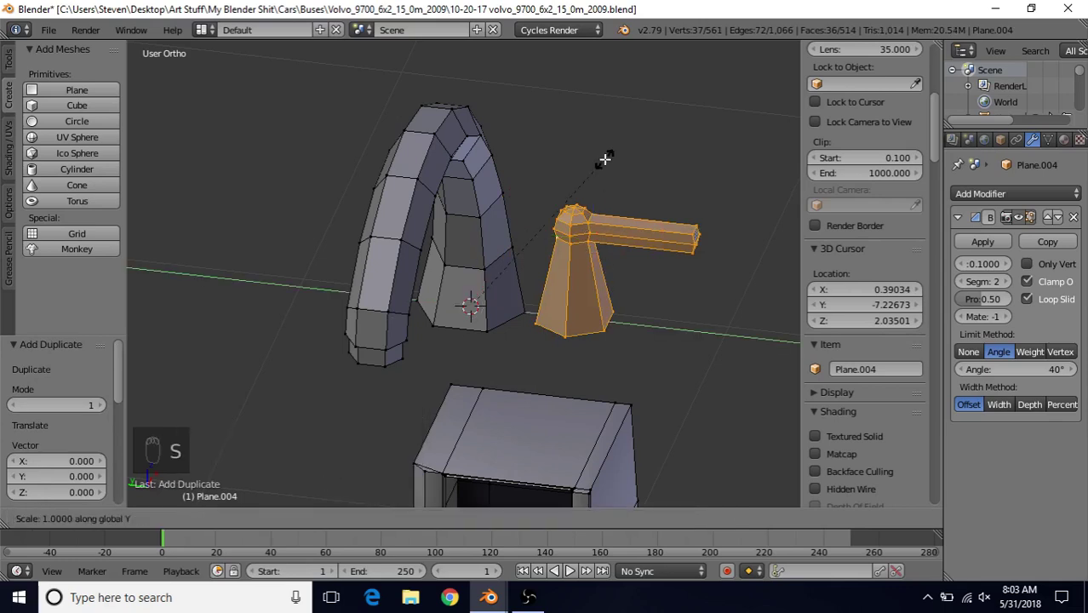
{"action": "type", "text": "-1"}
{"action": "key", "text": "Return"}
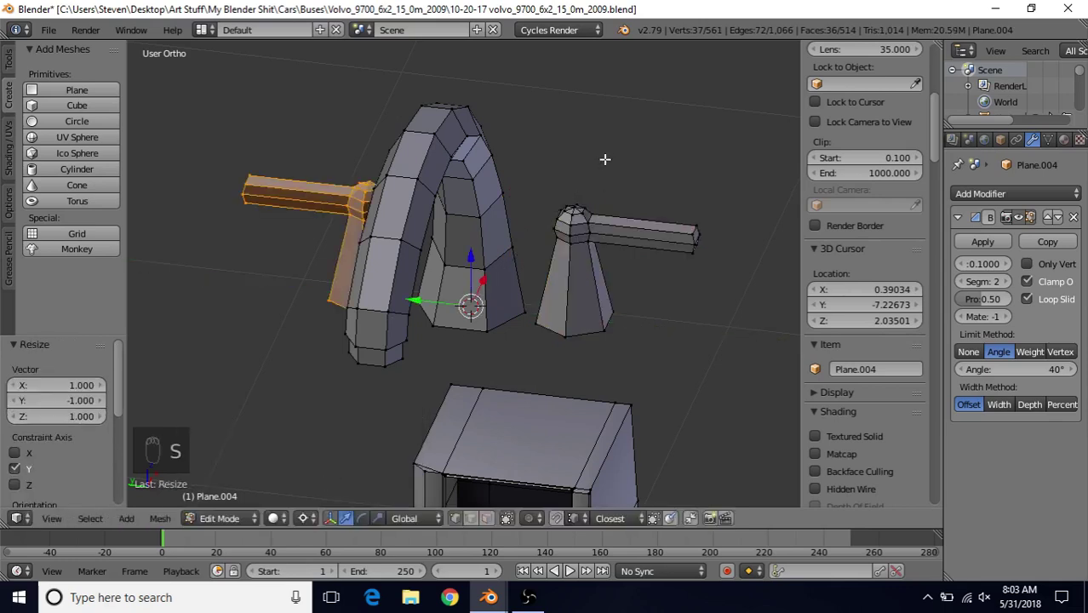
{"action": "key", "text": "ctrl+n"}
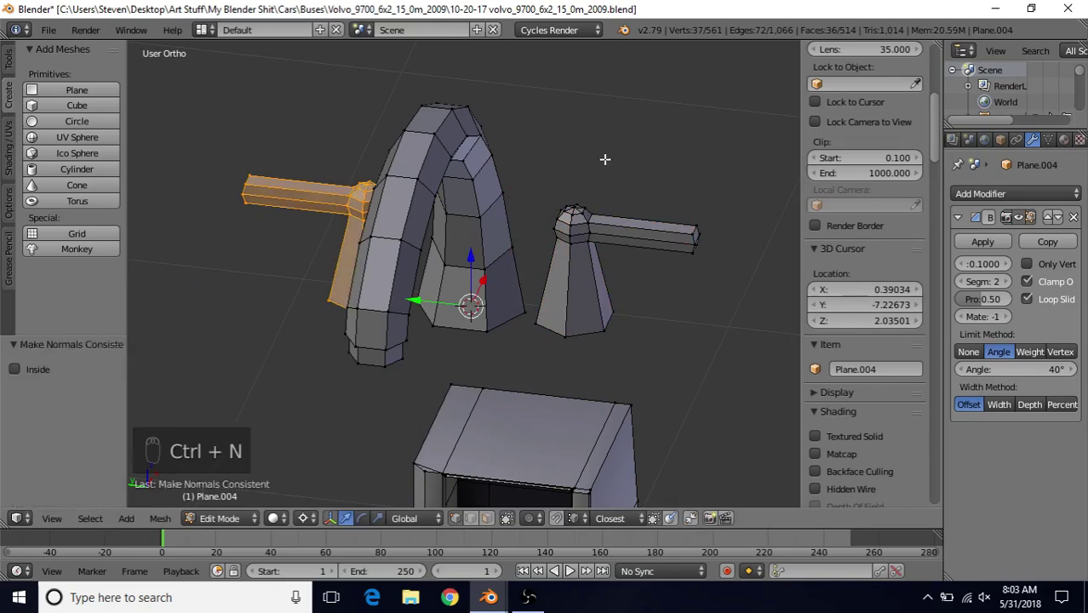
{"action": "middle_click_drag", "start_coordinate": [447, 239], "coordinate": [331, 268]}
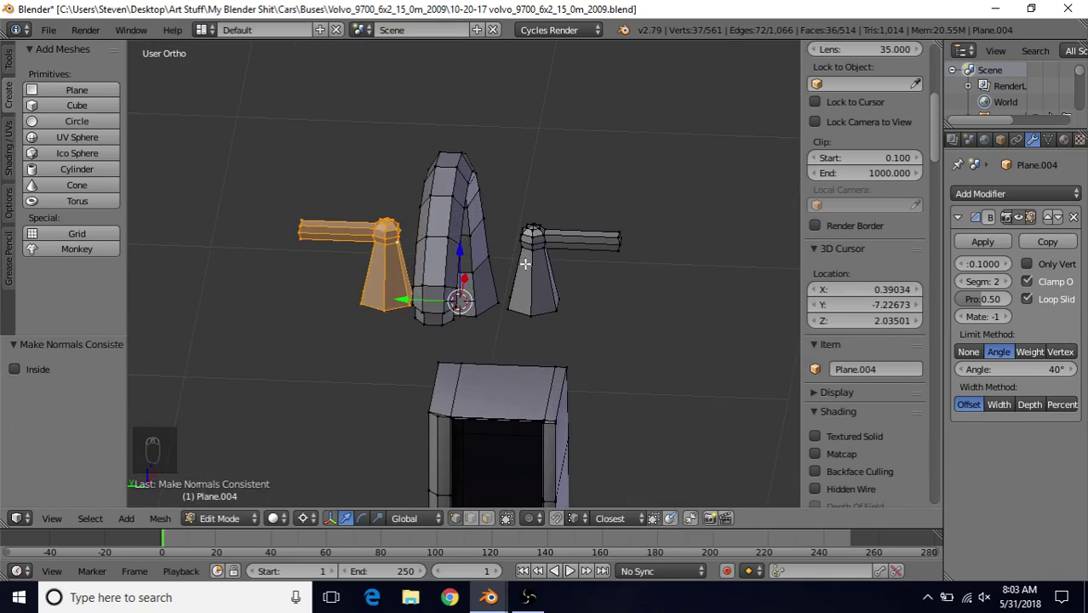
{"action": "middle_click_drag", "start_coordinate": [526, 264], "coordinate": [483, 270]}
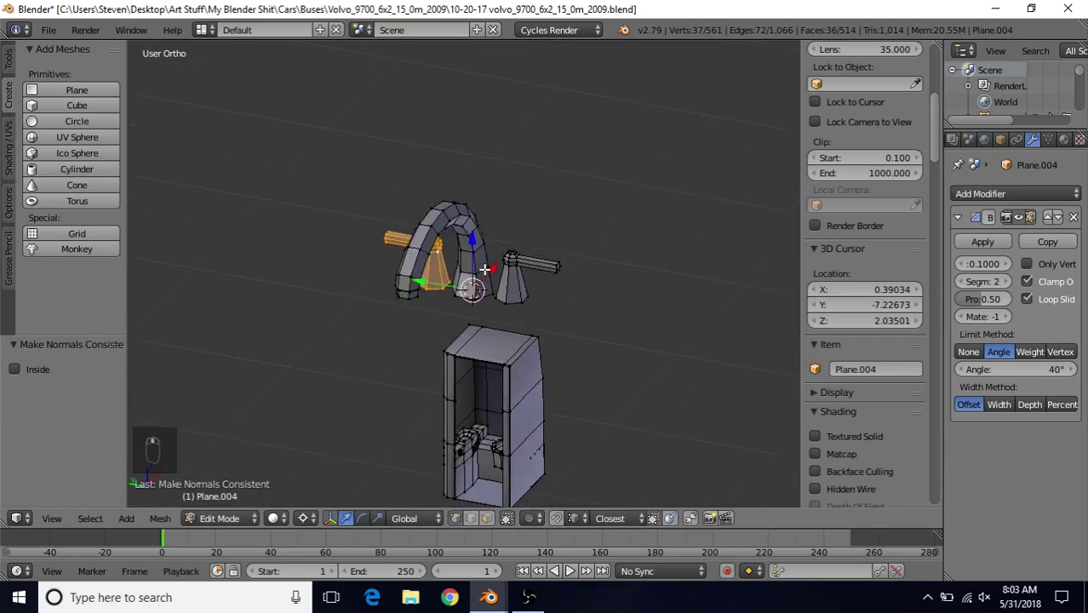
Add the faucet and the original handle to the selection as linked geometry and duplicate the whole set in place
{"action": "scroll", "coordinate": [483, 270], "scroll_direction": "up", "scroll_amount": 4}
{"action": "right_click", "coordinate": [558, 264], "text": "shift"}
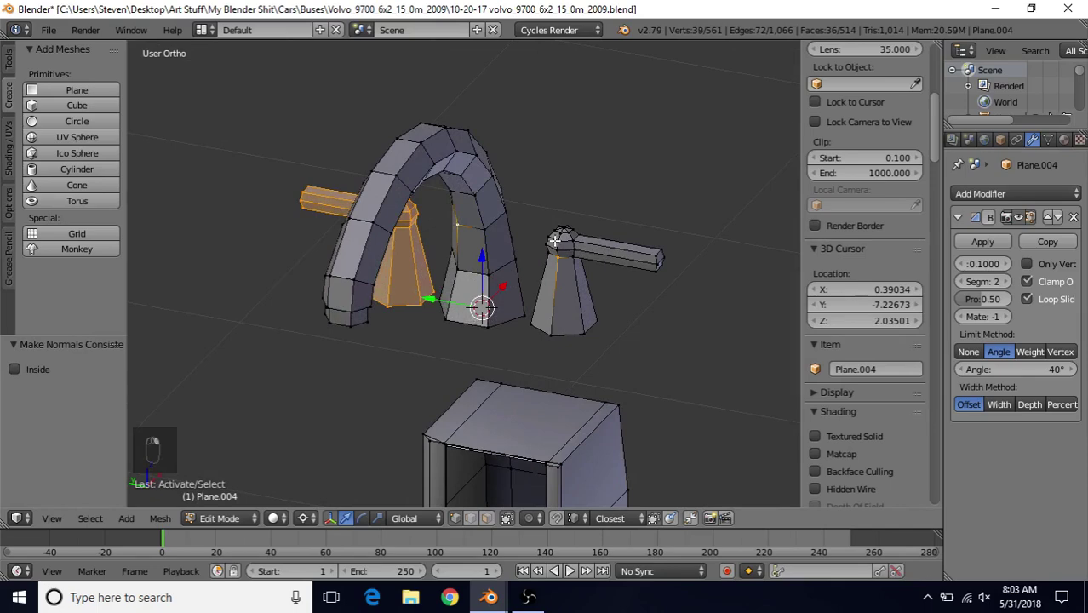
{"action": "key", "text": "ctrl+l"}
{"action": "key", "text": "shift+d"}
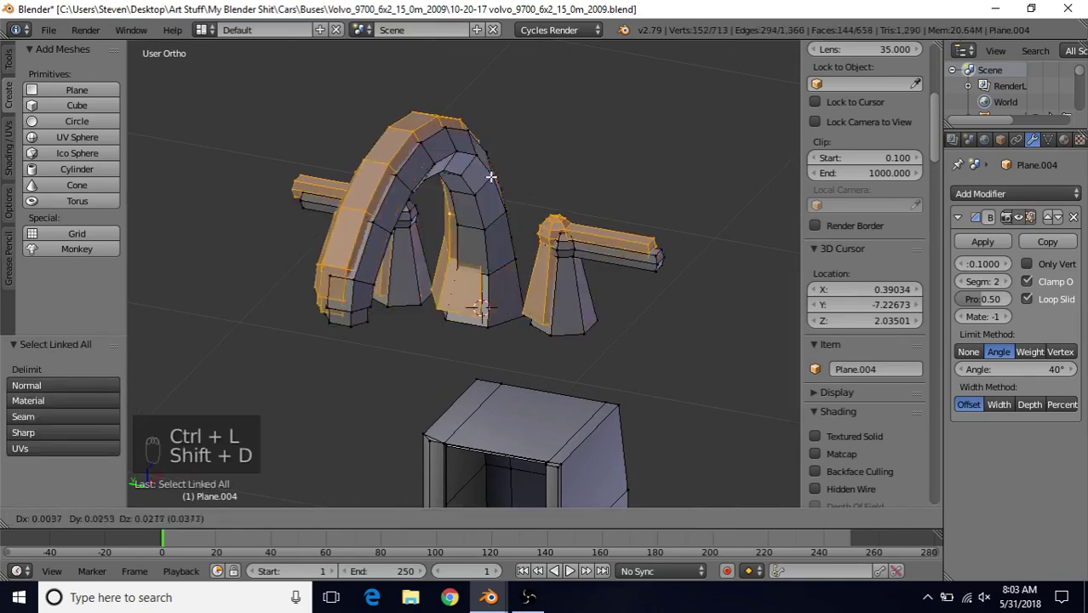
{"action": "right_click", "coordinate": [504, 171]}
Set the pivot to the selection's median point and scale the duplicated faucet set down
{"action": "key", "text": "s"}
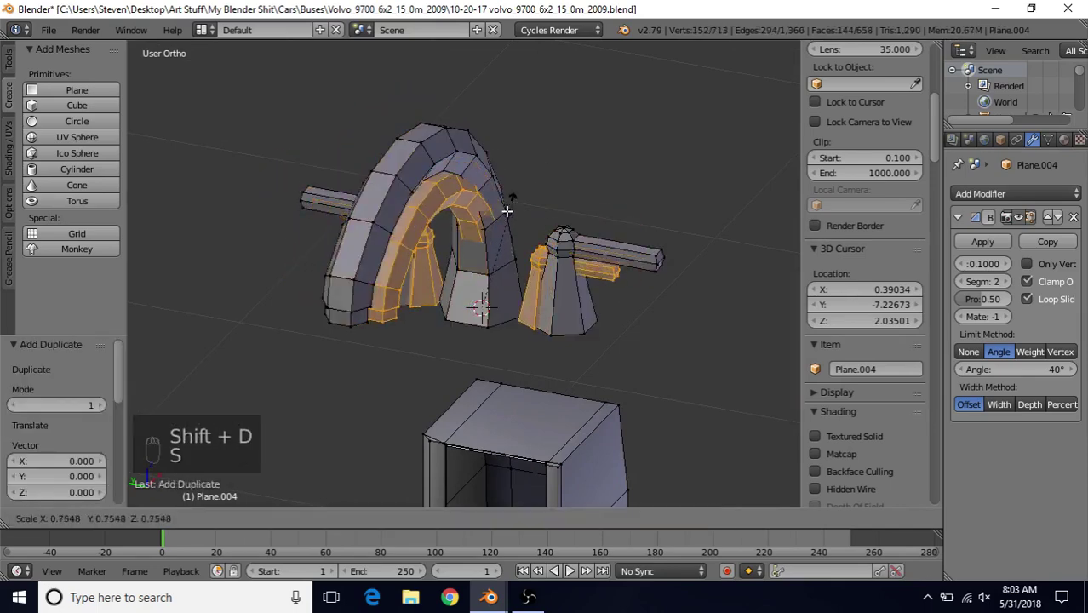
{"action": "right_click", "coordinate": [496, 242]}
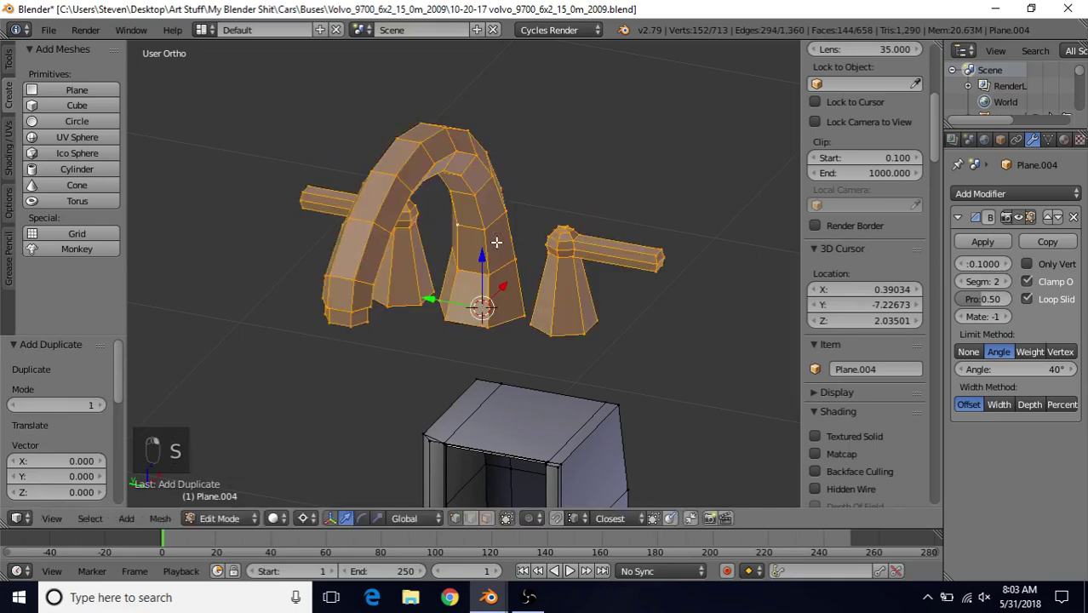
{"action": "left_click", "coordinate": [304, 522]}
{"action": "left_click", "coordinate": [332, 449]}
{"action": "key", "text": "s"}
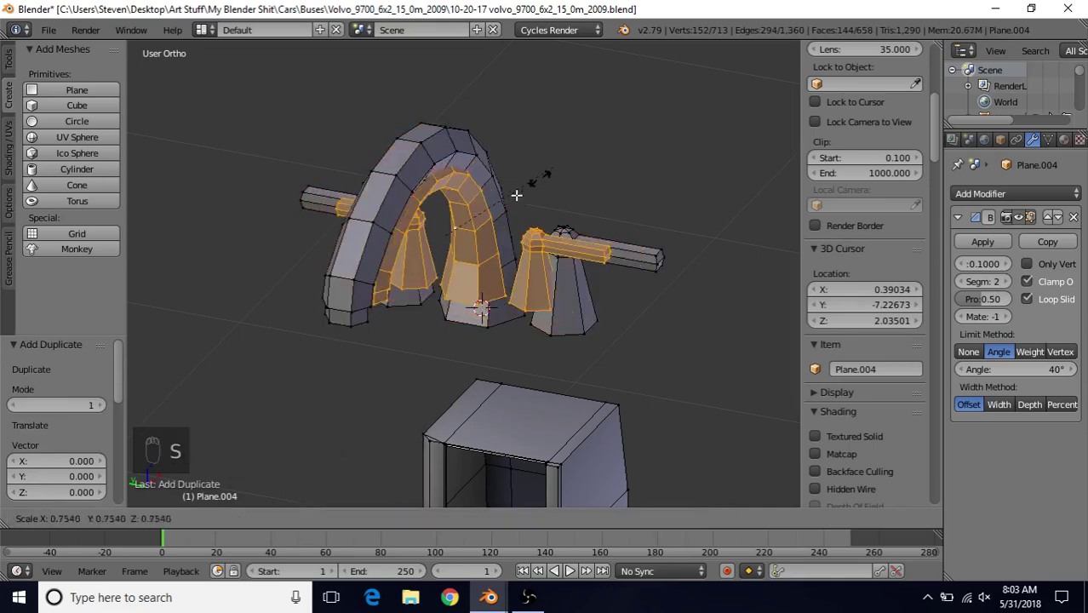
{"action": "left_click", "coordinate": [459, 212]}
Lower the duplicated faucet set into the restroom to just above the sink cabinet and scale it to 0.423
{"action": "left_click_drag", "start_coordinate": [449, 185], "coordinate": [464, 358]}
{"action": "middle_click_drag", "start_coordinate": [464, 334], "coordinate": [453, 146], "text": "shift"}
{"action": "left_click_drag", "start_coordinate": [438, 213], "coordinate": [451, 379]}
{"action": "key", "text": "s"}
{"action": "left_click", "coordinate": [457, 337]}
{"action": "middle_click_drag", "start_coordinate": [456, 338], "coordinate": [481, 206], "text": "shift"}
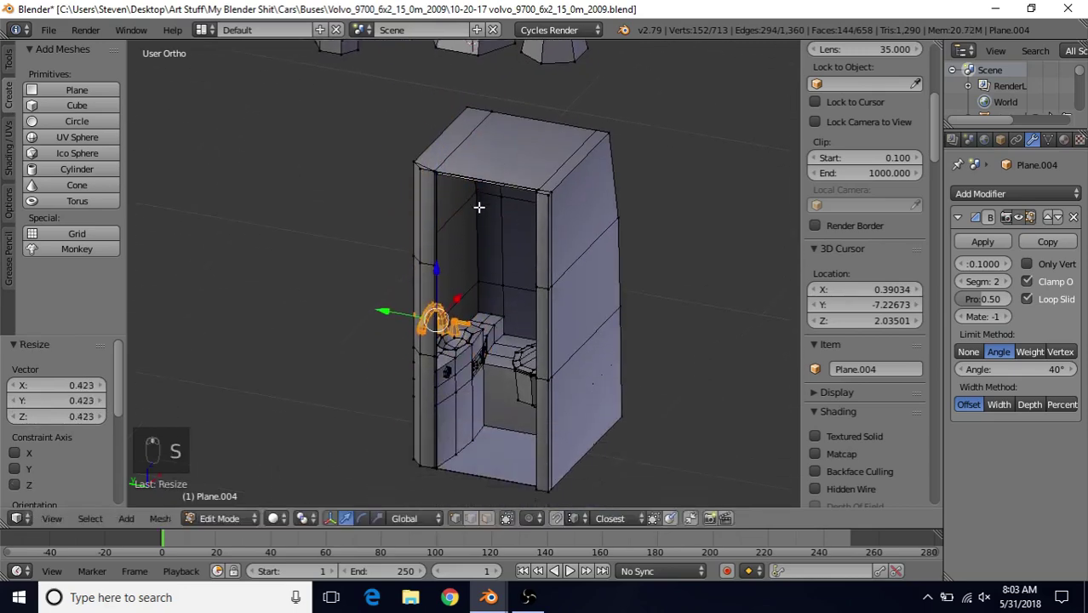
{"action": "key", "text": "KP_Decimal"}
{"action": "scroll", "coordinate": [480, 285], "scroll_direction": "down", "scroll_amount": 5}
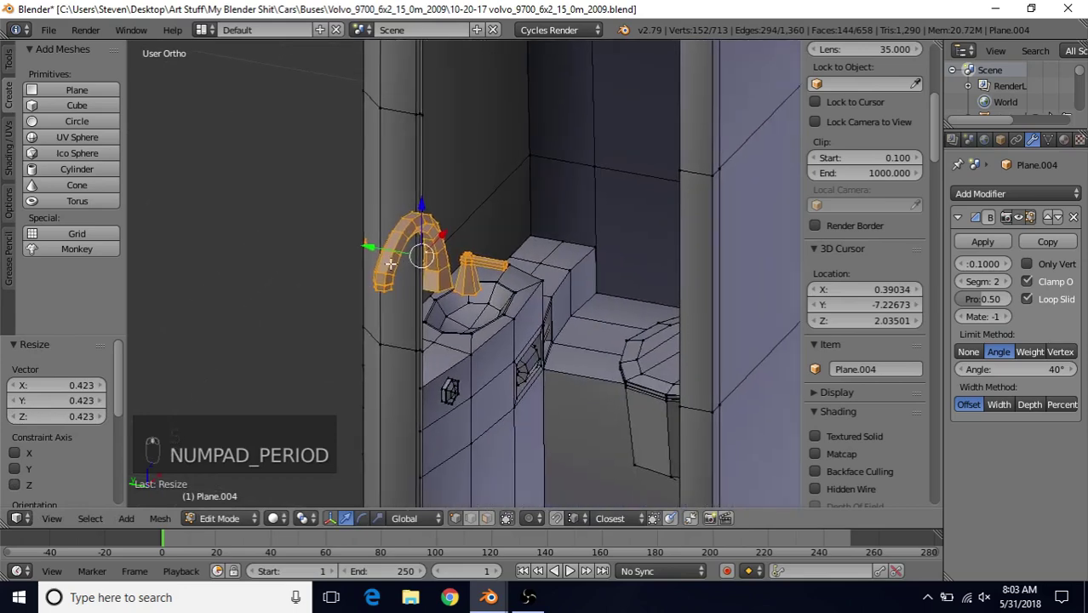
Position the faucet set over the sink, lowering it about 0.058 along Z, and scale it to 0.462
{"action": "left_click_drag", "start_coordinate": [379, 249], "coordinate": [454, 233]}
{"action": "scroll", "coordinate": [499, 248], "scroll_direction": "up", "scroll_amount": 4}
{"action": "left_click_drag", "start_coordinate": [436, 145], "coordinate": [567, 317]}
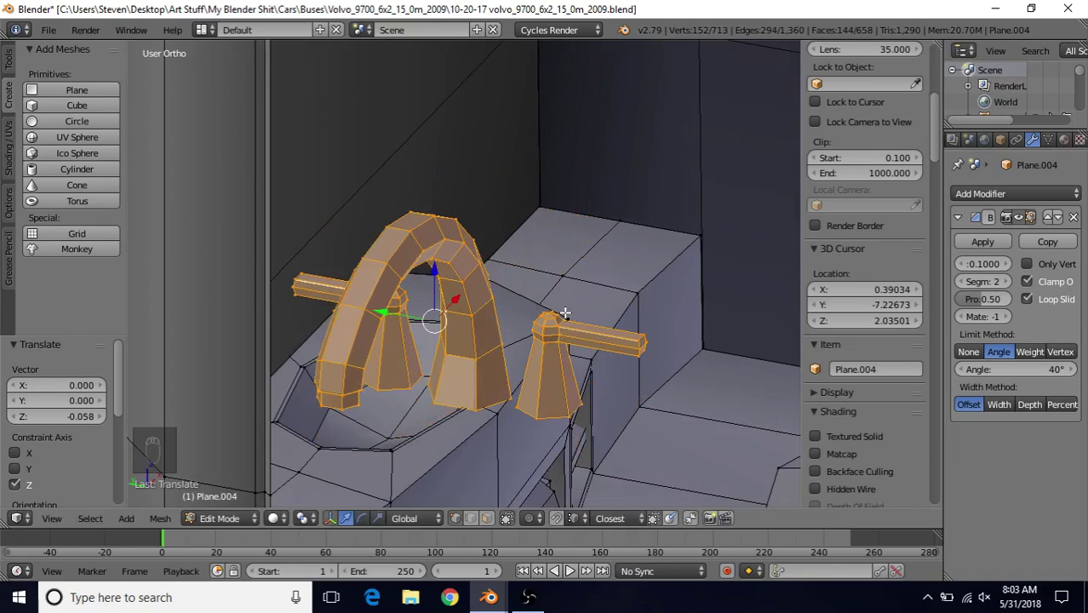
{"action": "key", "text": "s"}
{"action": "left_click", "coordinate": [496, 272]}
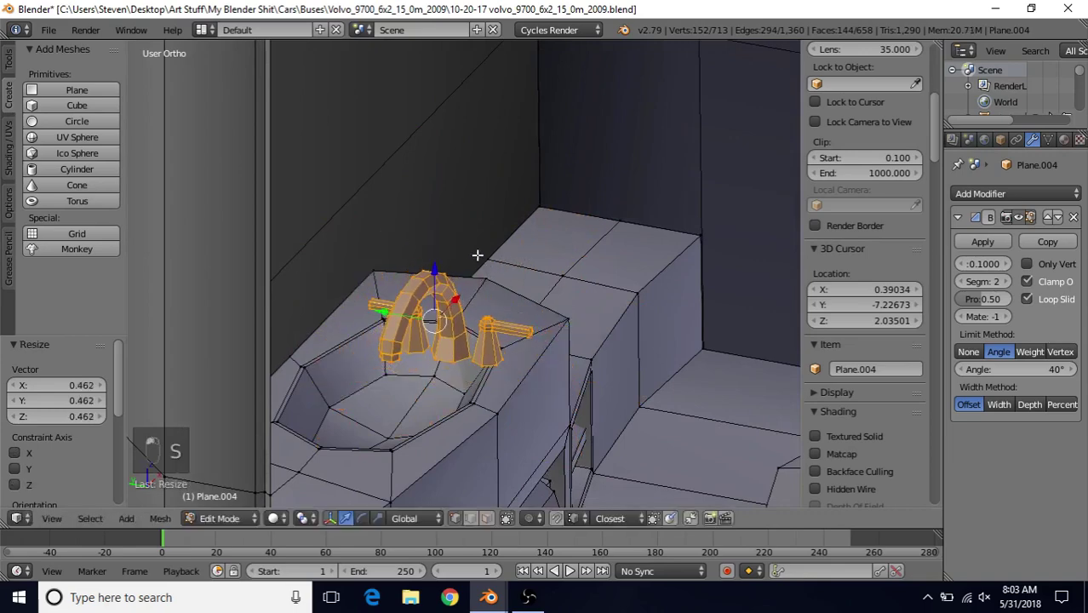
Lower the faucet set about 0.012 along Z and shift it to the rear rim of the sink basin
{"action": "middle_click_drag", "start_coordinate": [482, 311], "coordinate": [466, 262]}
{"action": "left_click_drag", "start_coordinate": [540, 324], "coordinate": [608, 339]}
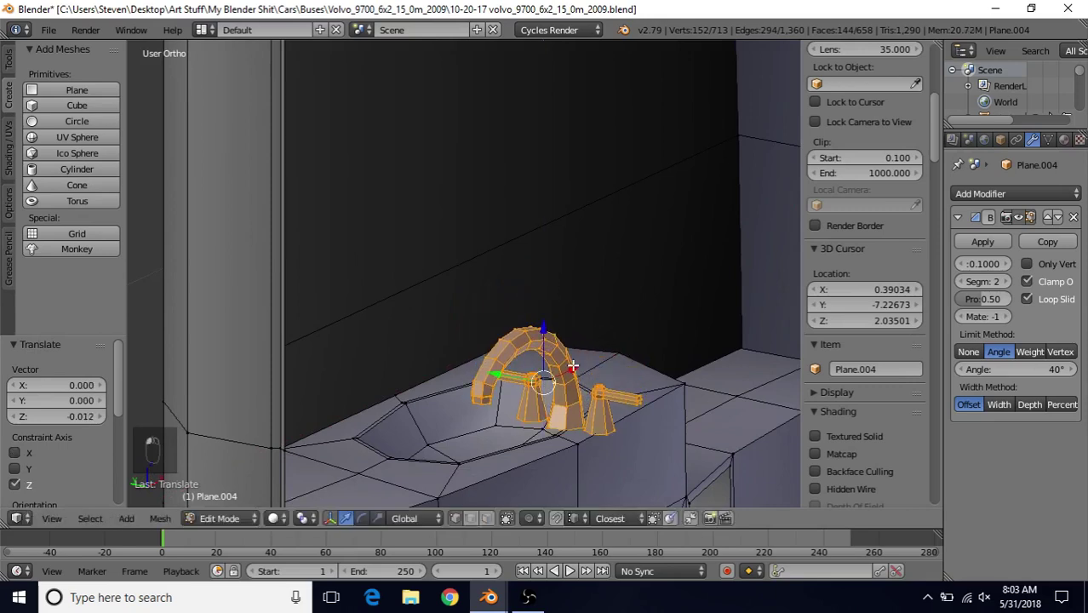
{"action": "left_click_drag", "start_coordinate": [542, 327], "coordinate": [540, 297]}
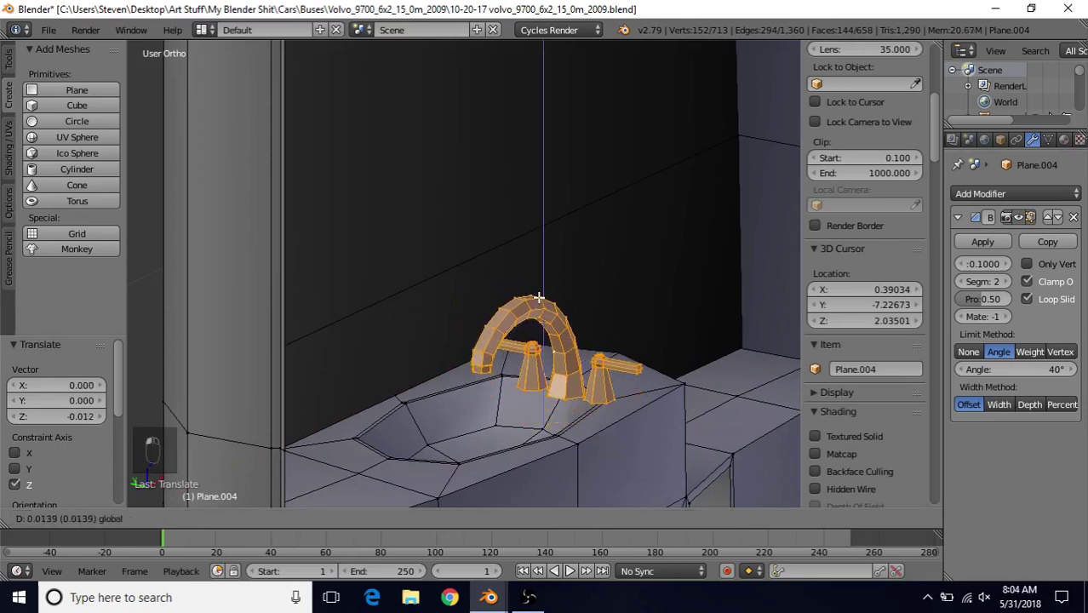
{"action": "right_click", "coordinate": [540, 297]}
{"action": "left_click_drag", "start_coordinate": [573, 367], "coordinate": [637, 316]}
{"action": "left_click_drag", "start_coordinate": [570, 342], "coordinate": [454, 311]}
{"action": "left_click_drag", "start_coordinate": [515, 279], "coordinate": [614, 331]}
Shift the faucet set about 0.012 along X on the counter behind the basin
{"action": "middle_click_drag", "start_coordinate": [571, 355], "coordinate": [561, 375]}
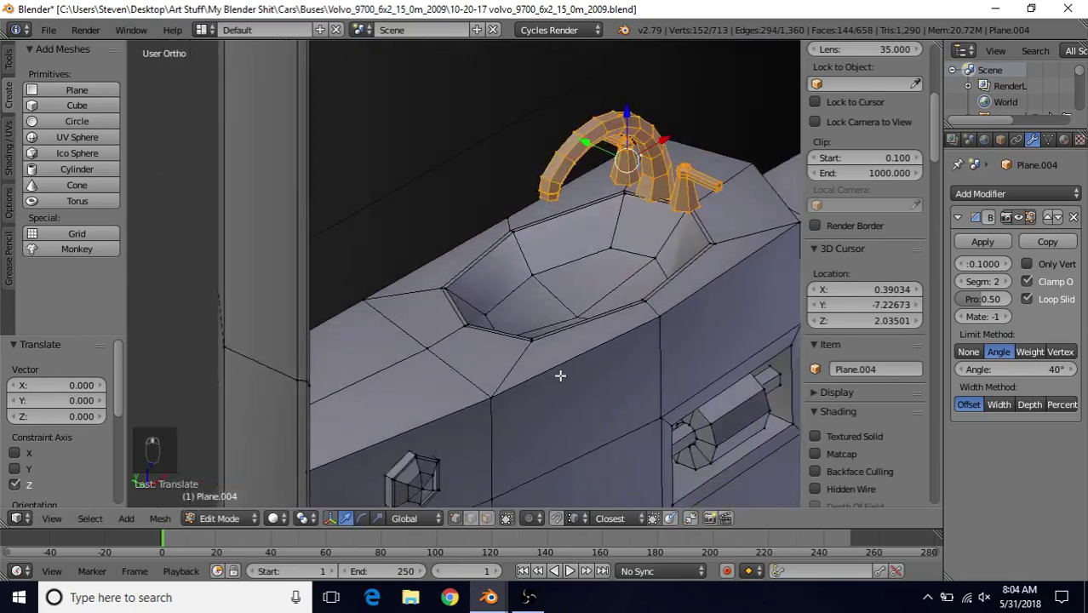
{"action": "scroll", "coordinate": [561, 375], "scroll_direction": "up", "scroll_amount": 2}
{"action": "middle_click_drag", "start_coordinate": [556, 299], "coordinate": [461, 239]}
{"action": "left_click_drag", "start_coordinate": [514, 177], "coordinate": [538, 165]}
{"action": "middle_click_drag", "start_coordinate": [559, 217], "coordinate": [592, 231]}
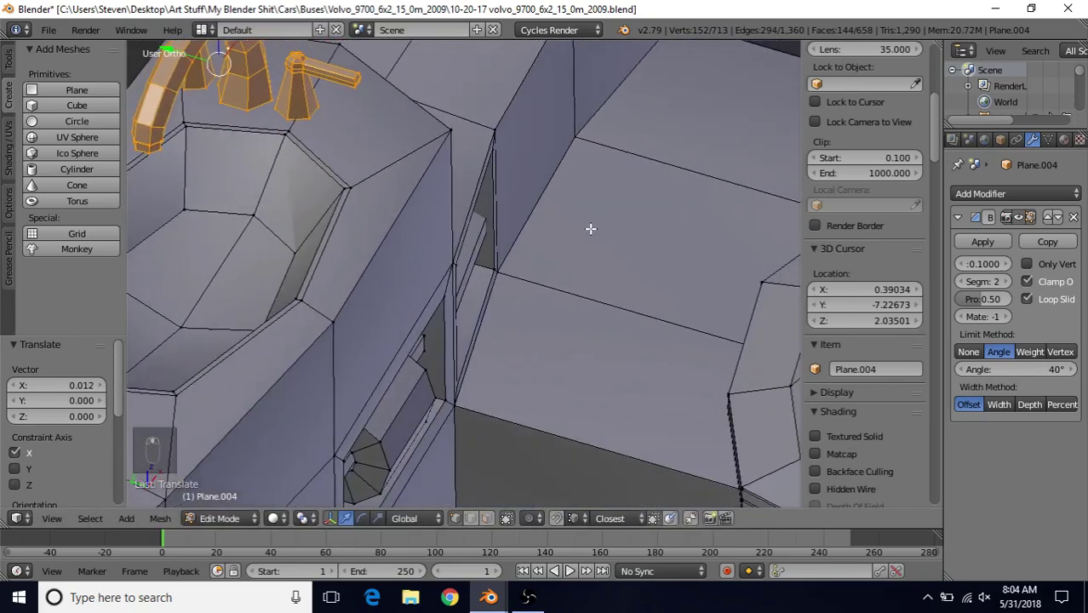
{"action": "key", "text": "KP_Decimal"}
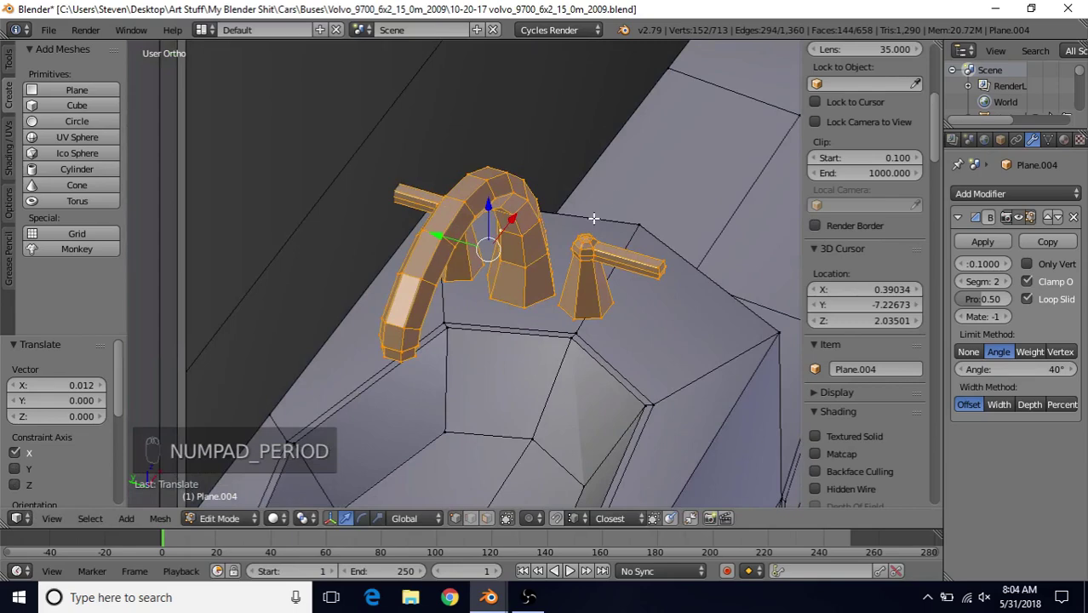
{"action": "key", "text": "r"}
{"action": "key", "text": "r"}
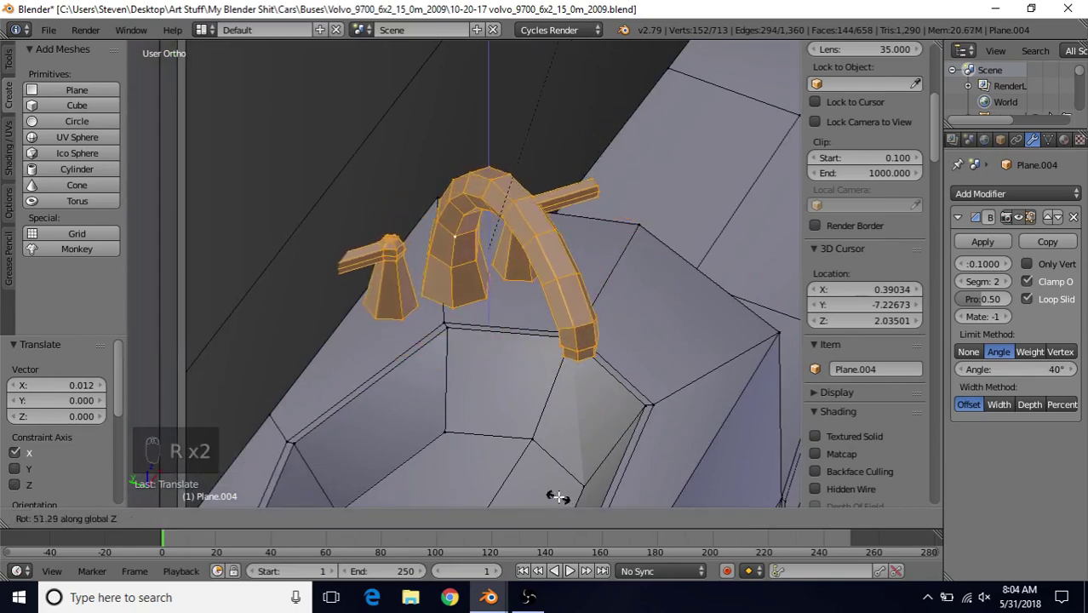
{"action": "left_click", "coordinate": [596, 218]}
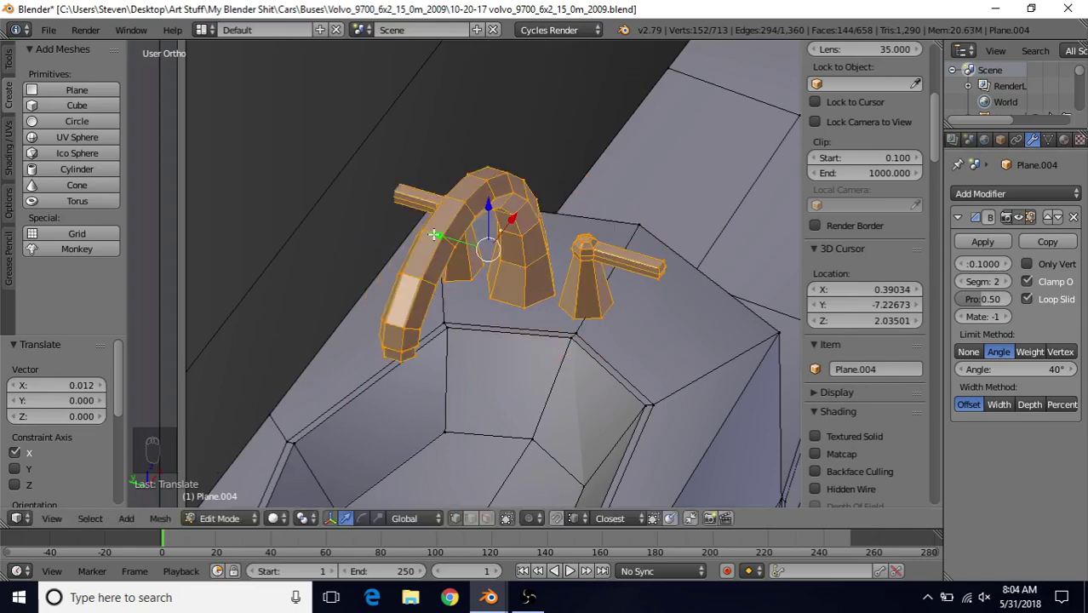
Shift the faucet set about -0.007 along Y and rotate it about 12.1° around Z to face the basin
{"action": "left_click_drag", "start_coordinate": [434, 235], "coordinate": [460, 255]}
{"action": "key", "text": "r"}
{"action": "key", "text": "z"}
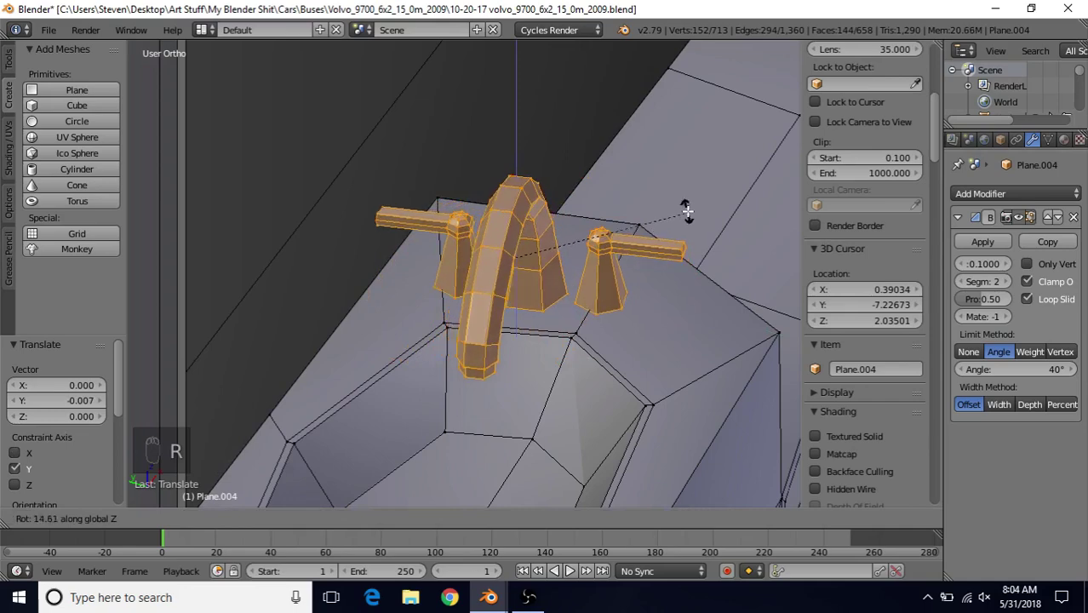
{"action": "left_click", "coordinate": [691, 220]}
Deselect the faucet set and examine its placement on the sink counter and the restroom shell from several angles
{"action": "scroll", "coordinate": [528, 357], "scroll_direction": "down", "scroll_amount": 5}
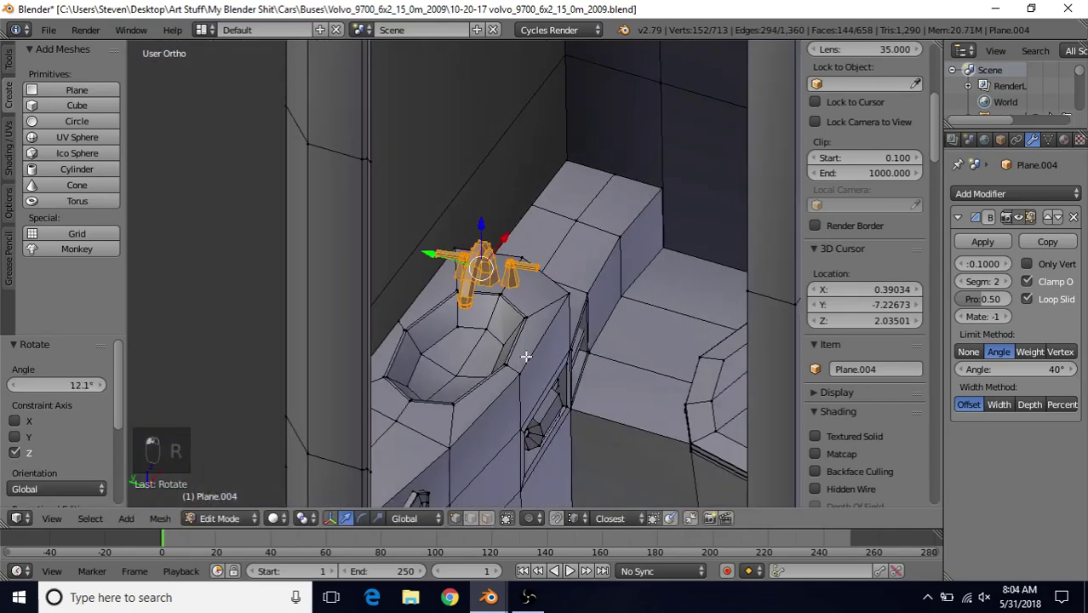
{"action": "scroll", "coordinate": [484, 285], "scroll_direction": "up", "scroll_amount": 6}
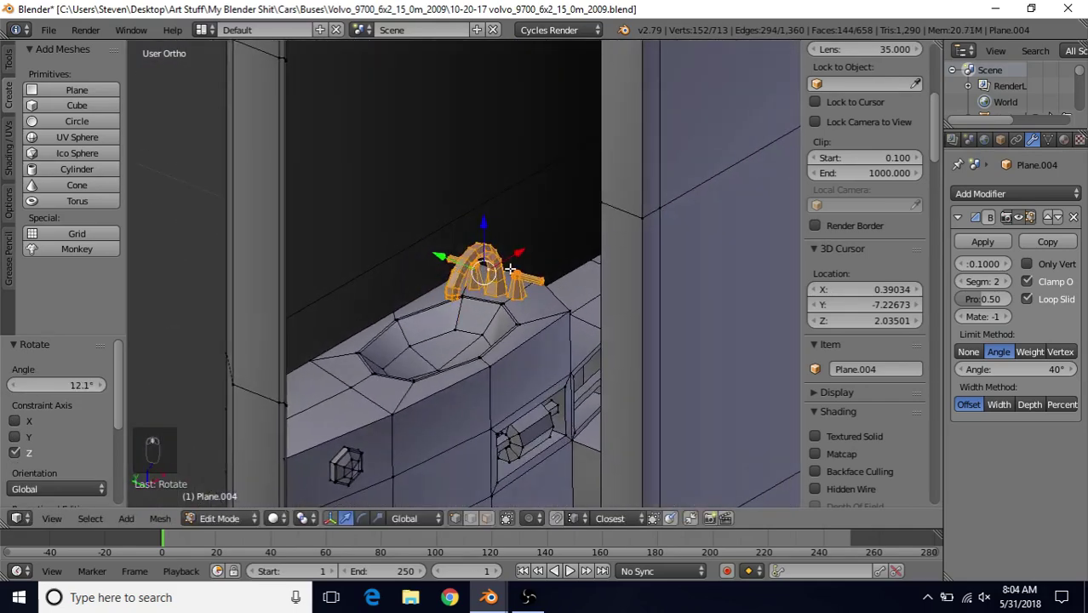
{"action": "scroll", "coordinate": [513, 290], "scroll_direction": "down", "scroll_amount": 4}
{"action": "key", "text": "a"}
{"action": "key", "text": "Tab"}
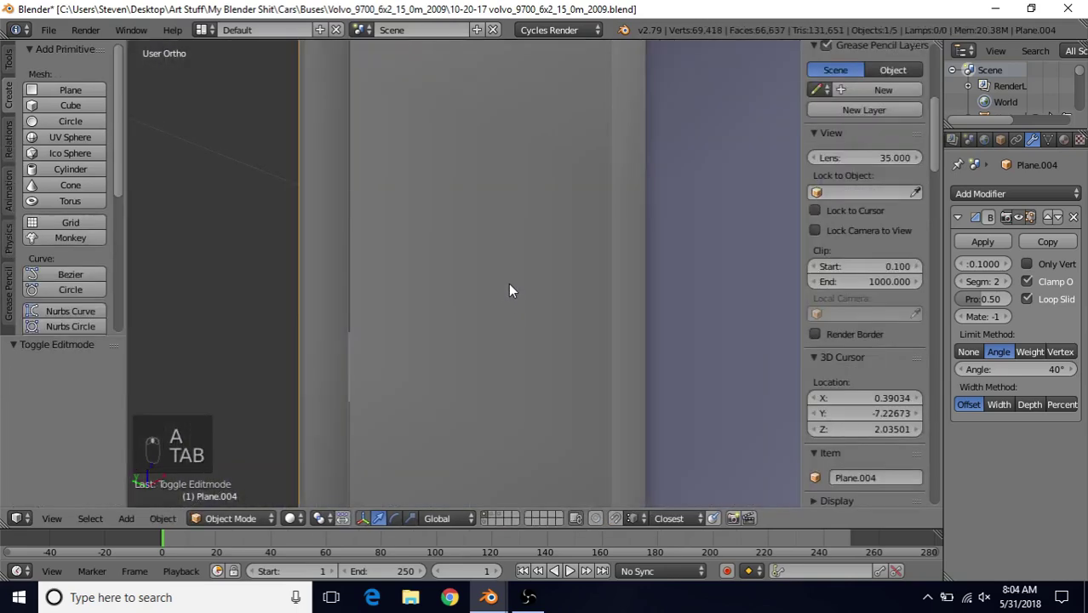
{"action": "key", "text": "Tab"}
{"action": "scroll", "coordinate": [528, 299], "scroll_direction": "down", "scroll_amount": 2}
{"action": "middle_click_drag", "start_coordinate": [493, 321], "coordinate": [572, 368]}
{"action": "middle_click_drag", "start_coordinate": [509, 257], "coordinate": [334, 201]}
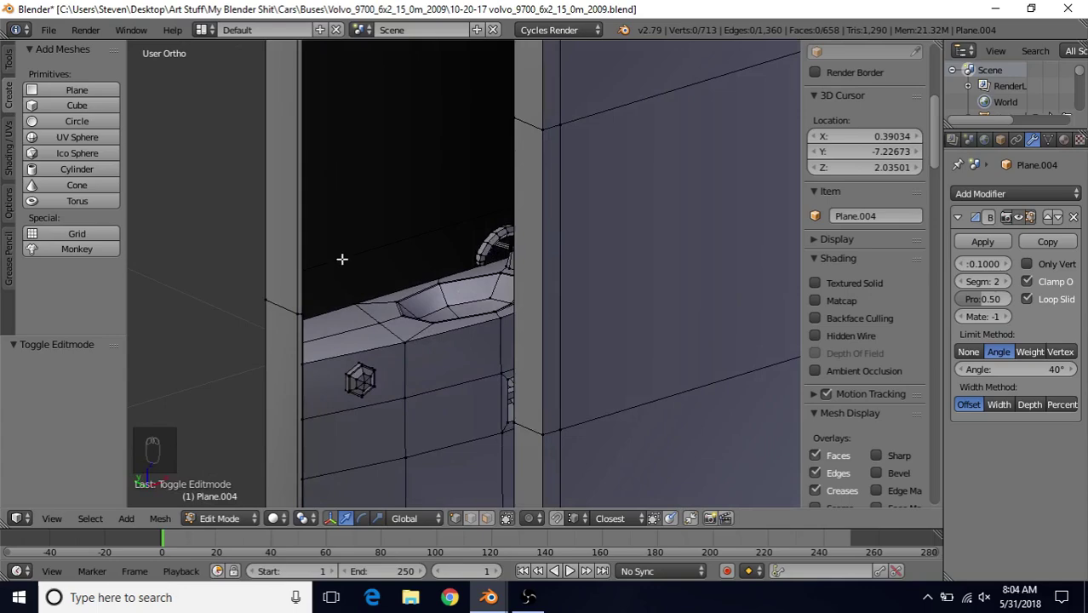
{"action": "middle_click_drag", "start_coordinate": [504, 316], "coordinate": [432, 327]}
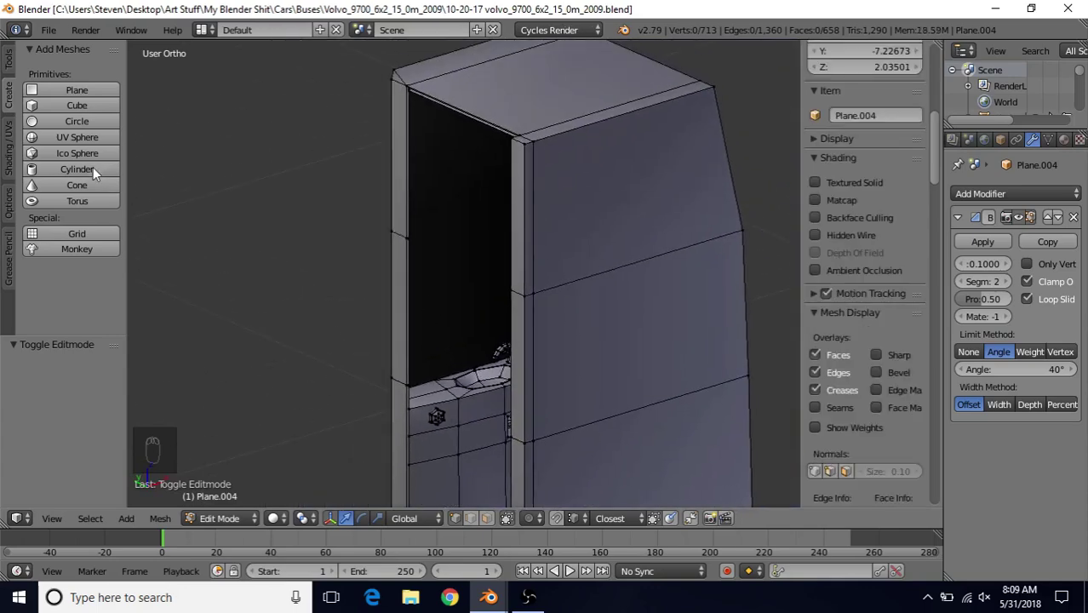
Add a cylinder with 8 vertices to the restroom mesh at the 3D cursor
{"action": "left_click", "coordinate": [62, 171]}
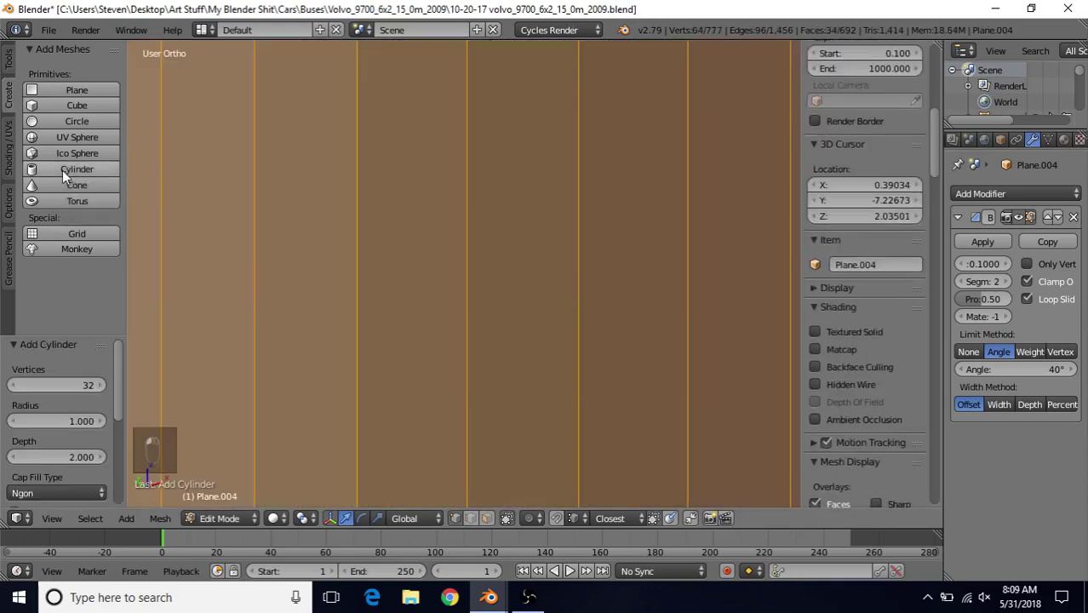
{"action": "left_click", "coordinate": [61, 388]}
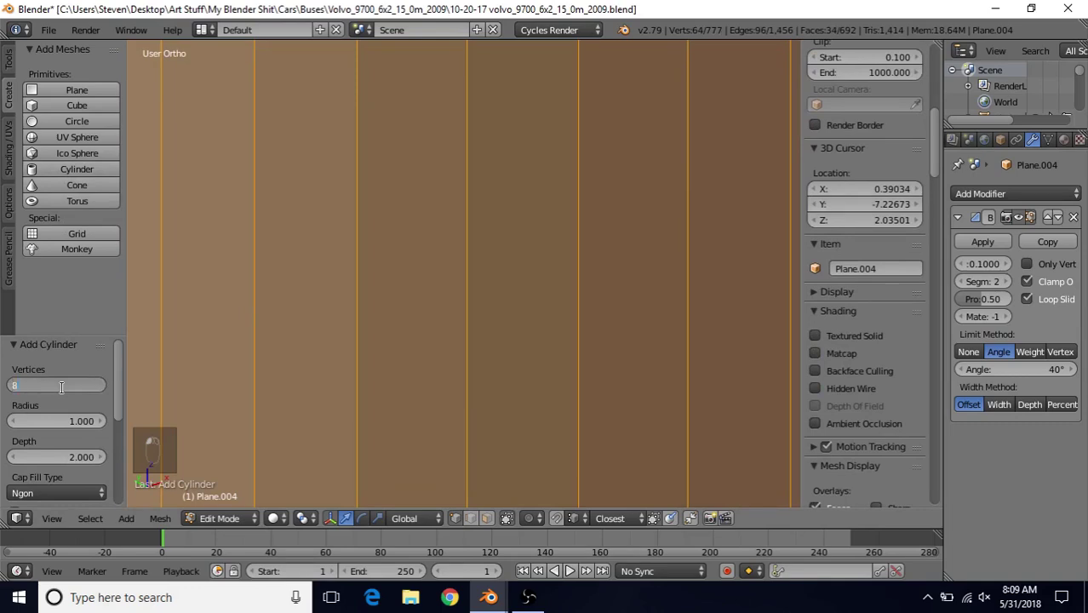
{"action": "type", "text": "8"}
{"action": "key", "text": "Return"}
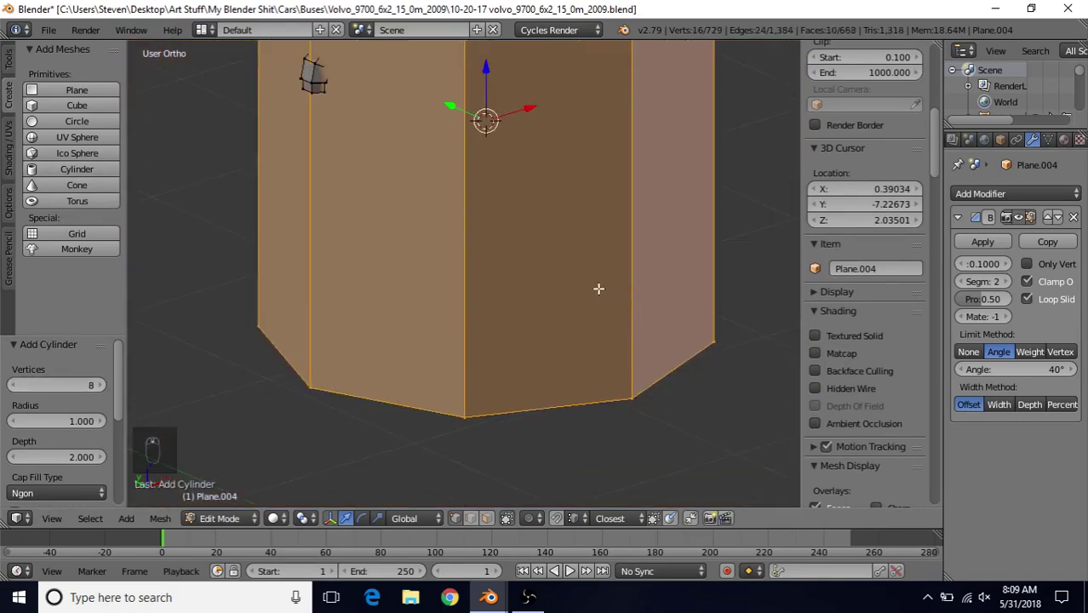
Flatten the eight-sided cylinder by scaling it to about 0.449 along X
{"action": "scroll", "coordinate": [599, 289], "scroll_direction": "down", "scroll_amount": 2}
{"action": "middle_click_drag", "start_coordinate": [510, 227], "coordinate": [474, 282]}
{"action": "scroll", "coordinate": [474, 282], "scroll_direction": "down", "scroll_amount": 2}
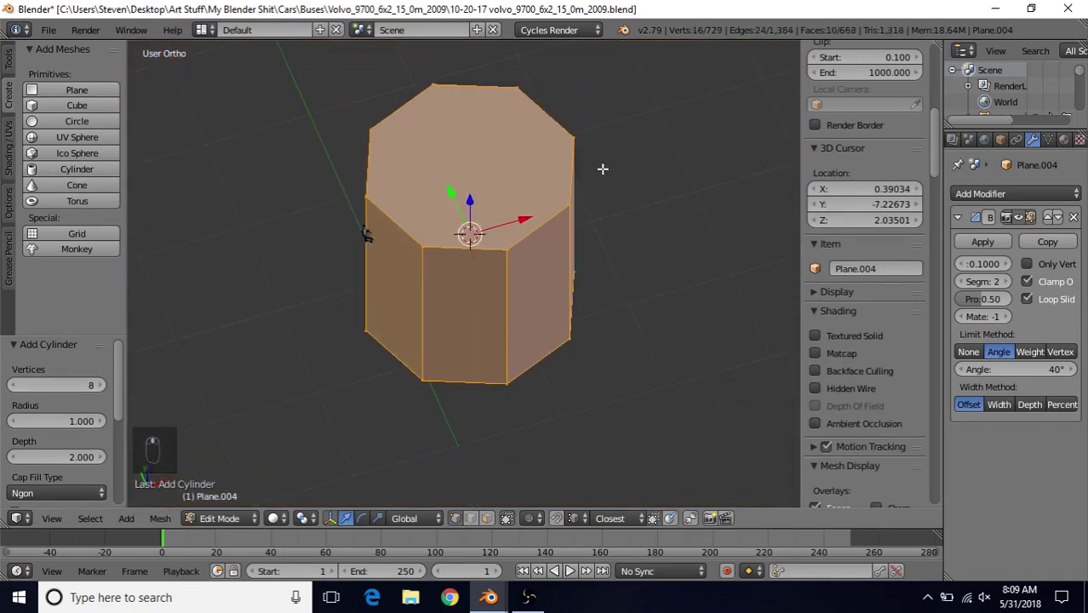
{"action": "key", "text": "s"}
{"action": "key", "text": "x"}
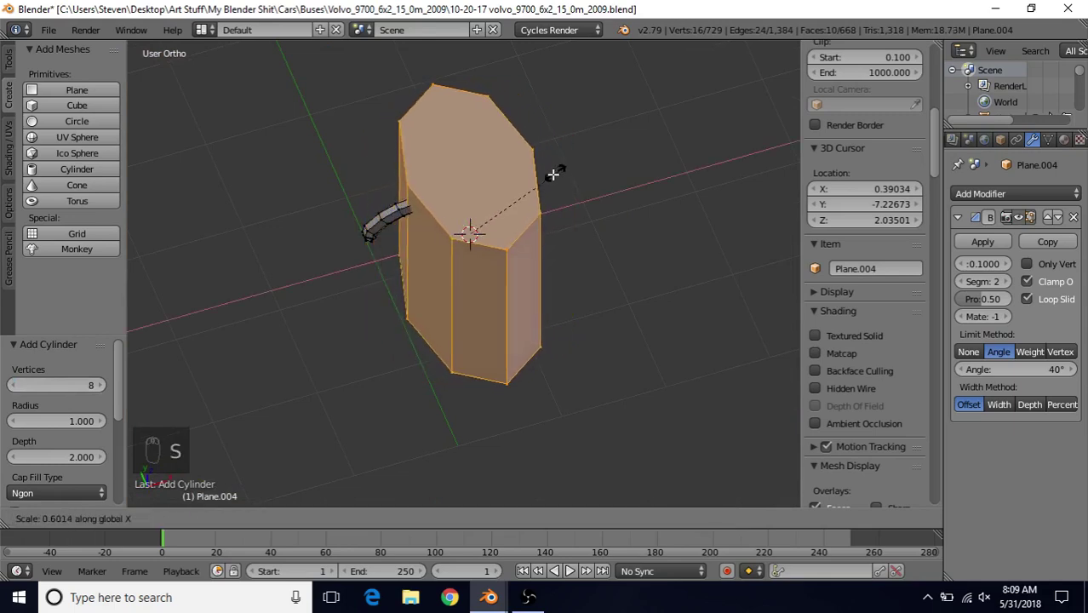
{"action": "left_click", "coordinate": [537, 175]}
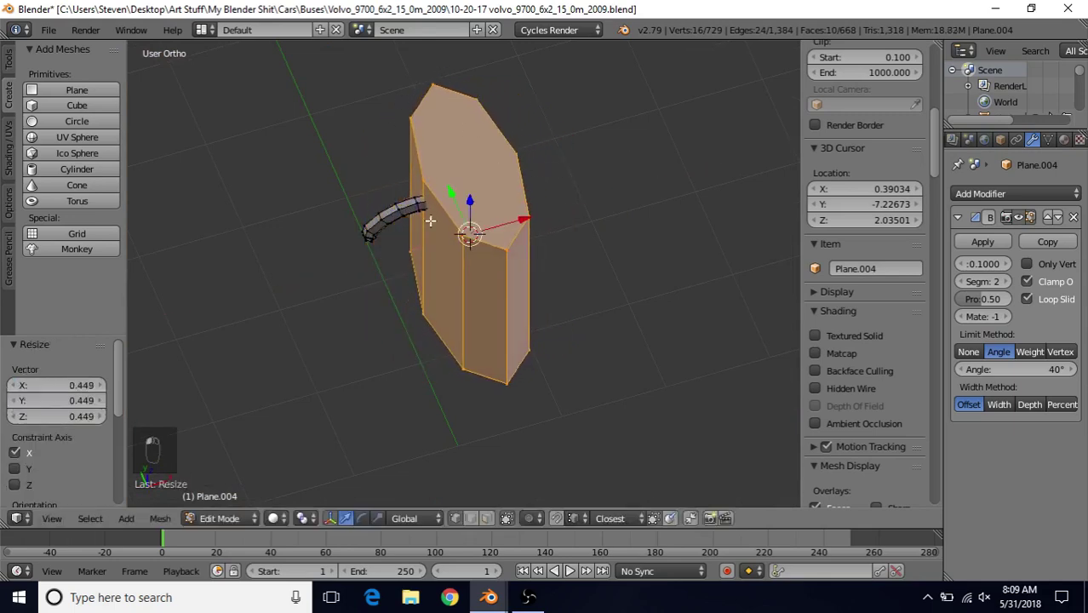
Delete the vertices of two adjacent side faces on the flattened cylinder to leave an open curved panel
{"action": "middle_click_drag", "start_coordinate": [465, 243], "coordinate": [452, 290], "text": "shift"}
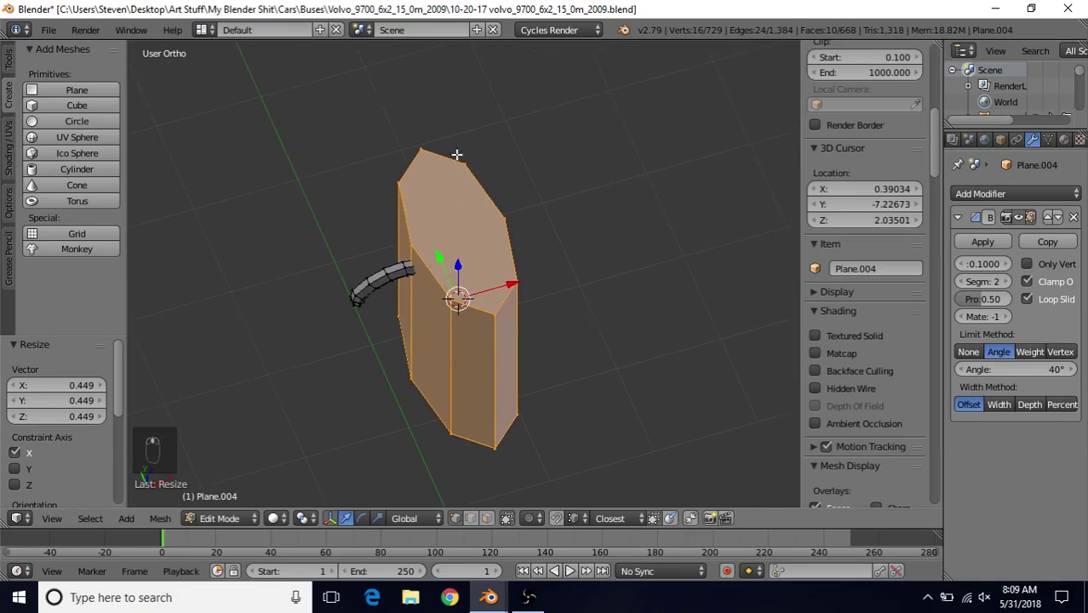
{"action": "middle_click_drag", "start_coordinate": [531, 293], "coordinate": [442, 225]}
{"action": "right_click", "coordinate": [479, 170], "text": "alt"}
{"action": "right_click", "coordinate": [444, 202], "text": "alt+shift"}
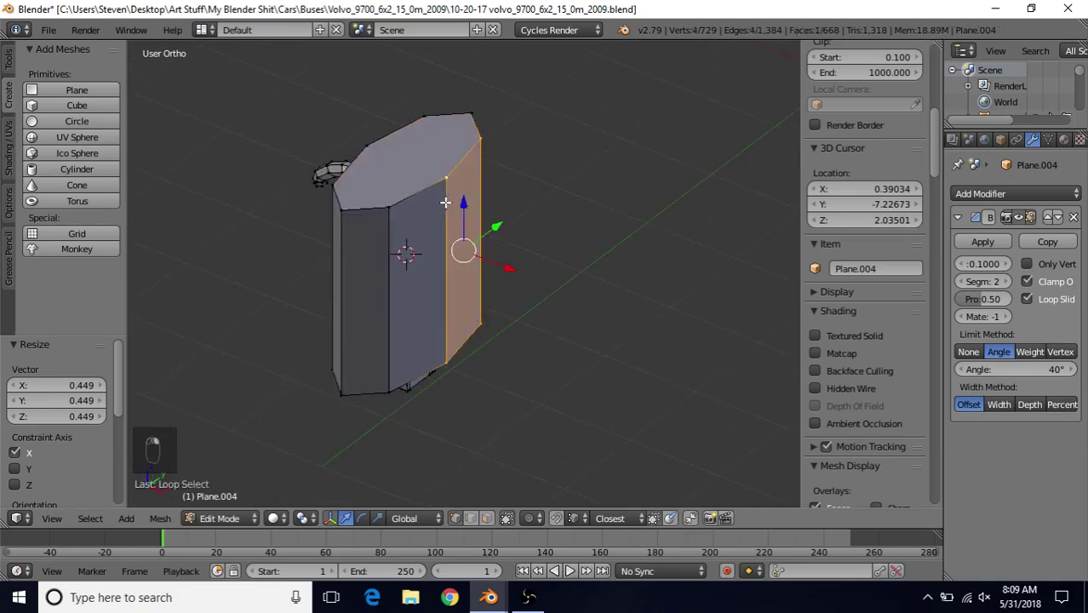
{"action": "right_click", "coordinate": [396, 237], "text": "alt+shift"}
{"action": "key", "text": "Delete"}
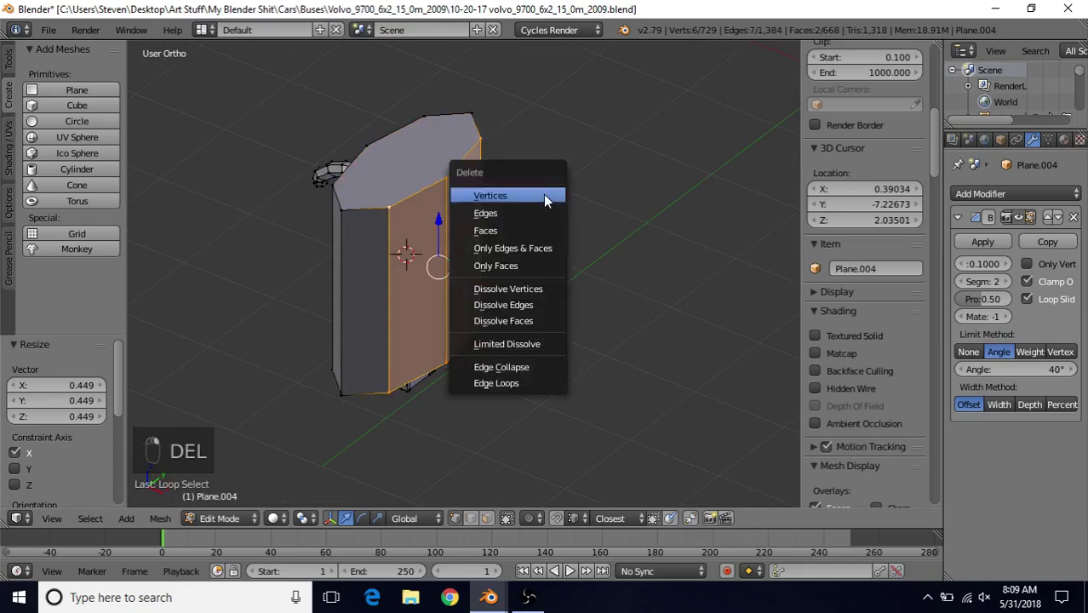
{"action": "left_click", "coordinate": [543, 194]}
Select the whole linked curved panel and scale it to about 0.819 along X
{"action": "middle_click_drag", "start_coordinate": [434, 231], "coordinate": [590, 251]}
{"action": "right_click", "coordinate": [425, 189]}
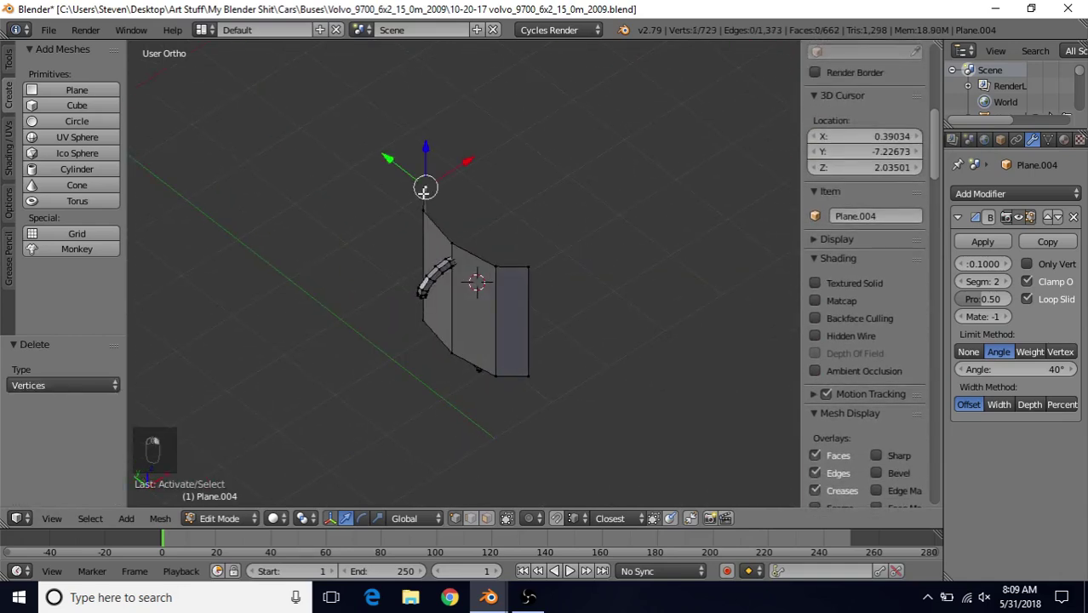
{"action": "key", "text": "ctrl+l"}
{"action": "middle_click_drag", "start_coordinate": [423, 192], "coordinate": [539, 177]}
{"action": "key", "text": "s"}
{"action": "key", "text": "x"}
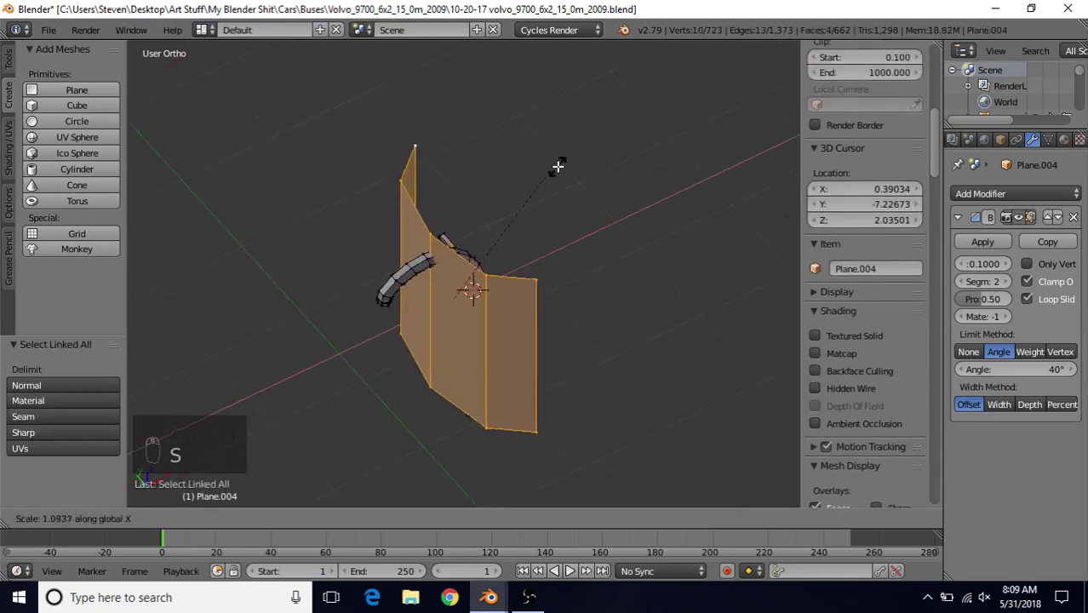
{"action": "left_click", "coordinate": [530, 205]}
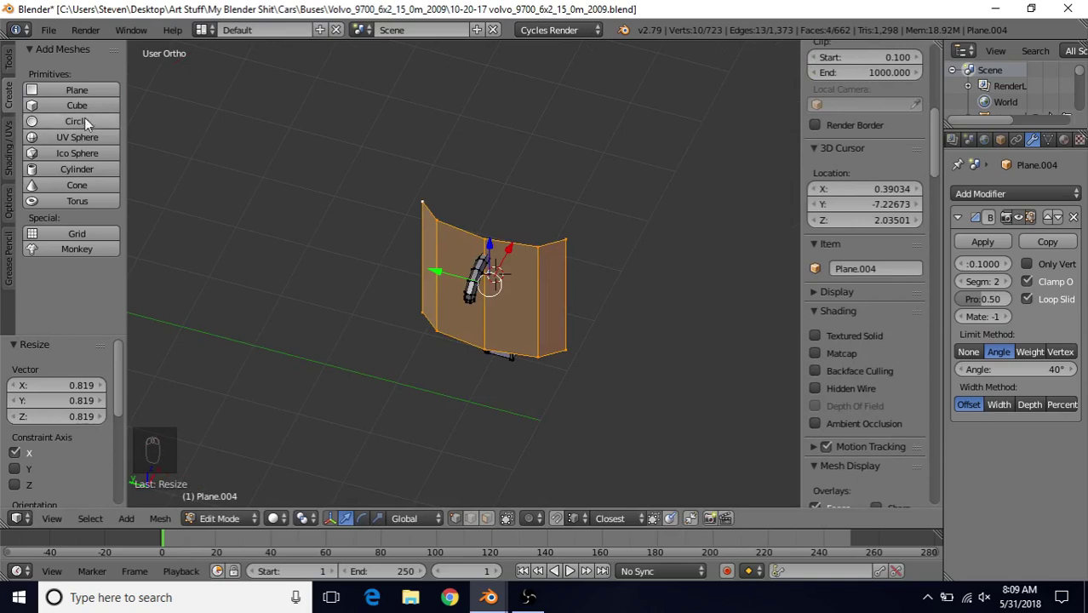
Add a cylinder with 5 vertices at the 3D cursor behind the curved panel
{"action": "left_click", "coordinate": [77, 169]}
{"action": "left_click", "coordinate": [63, 384]}
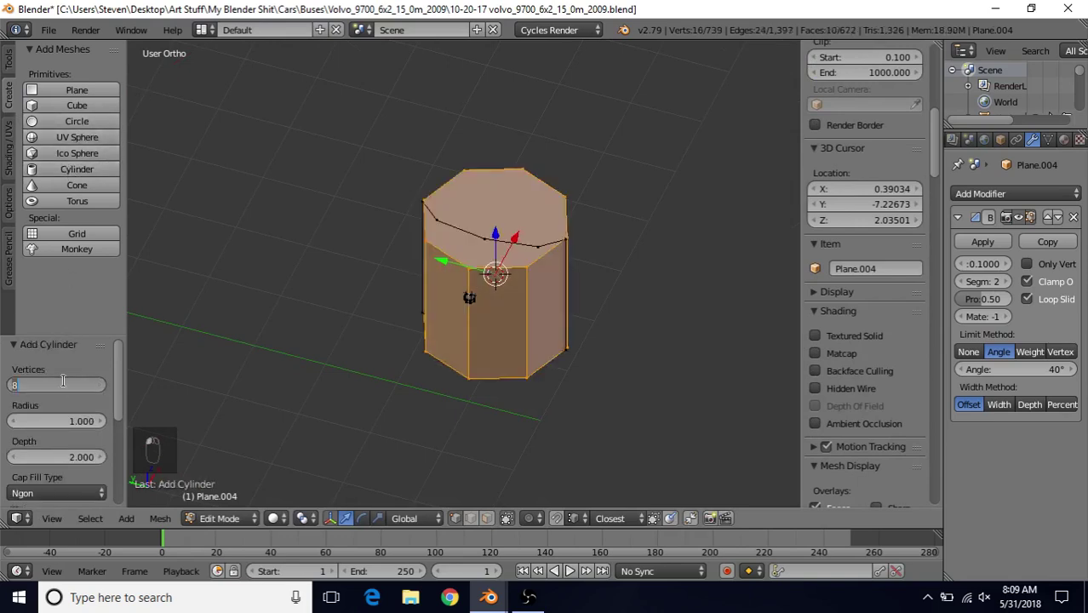
{"action": "key", "text": "Return"}
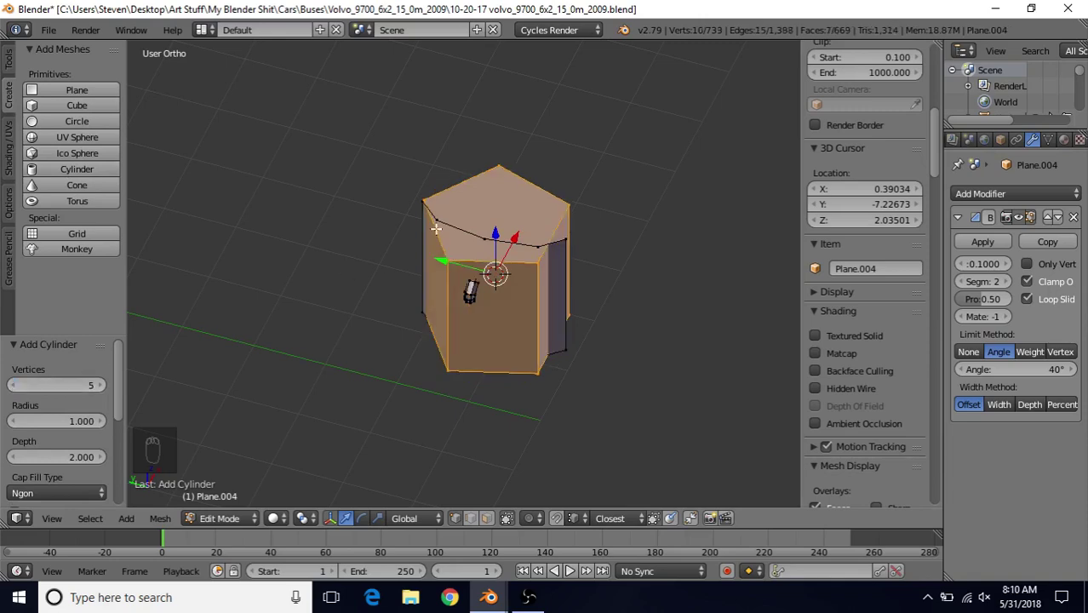
Thin the five-sided cylinder into a slim post by scaling it in X and Y by about 0.428, then about -0.066
{"action": "middle_click_drag", "start_coordinate": [485, 179], "coordinate": [545, 168]}
{"action": "scroll", "coordinate": [546, 168], "scroll_direction": "up", "scroll_amount": 3}
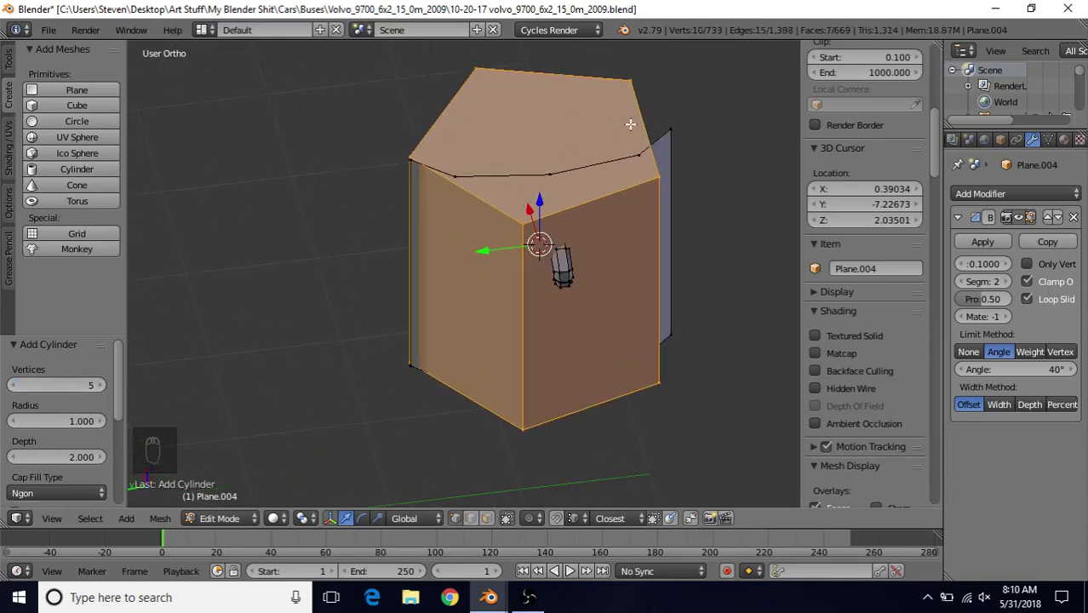
{"action": "key", "text": "s"}
{"action": "key", "text": "y"}
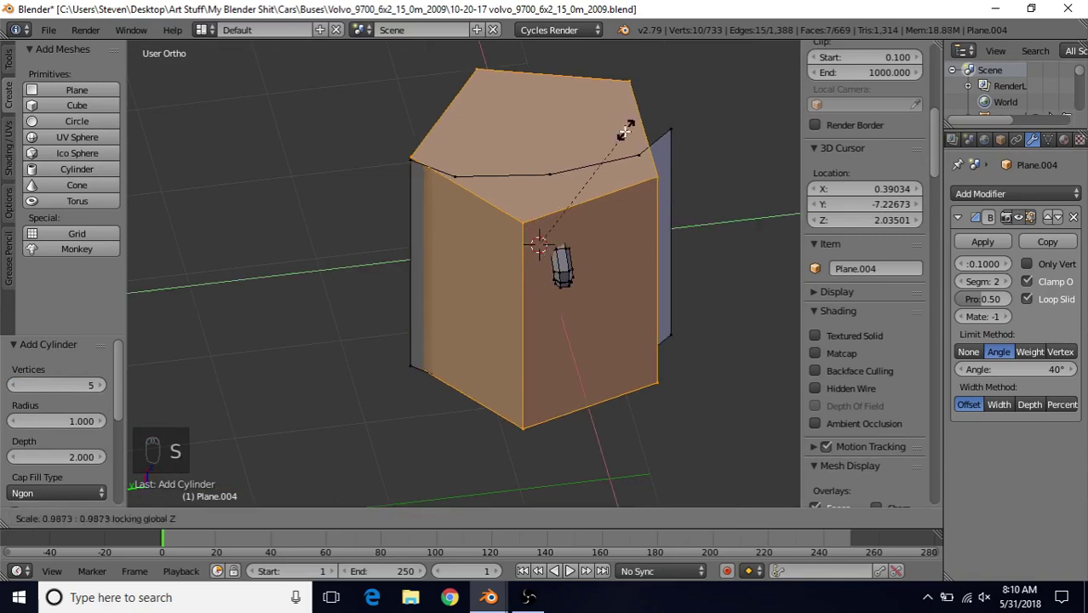
{"action": "key", "text": "shift+z"}
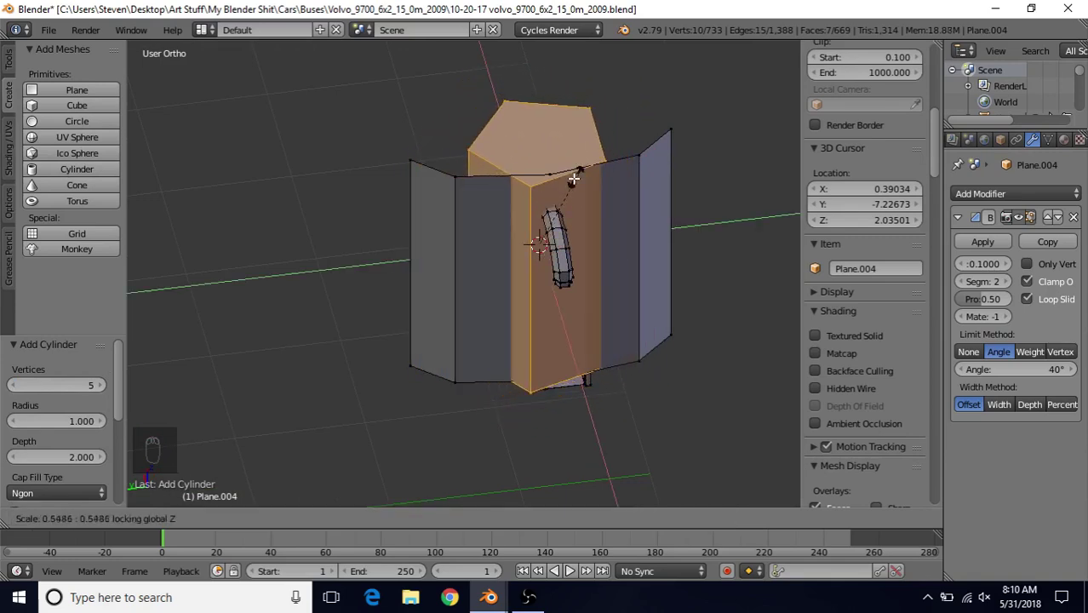
{"action": "left_click", "coordinate": [557, 181]}
{"action": "key", "text": "s"}
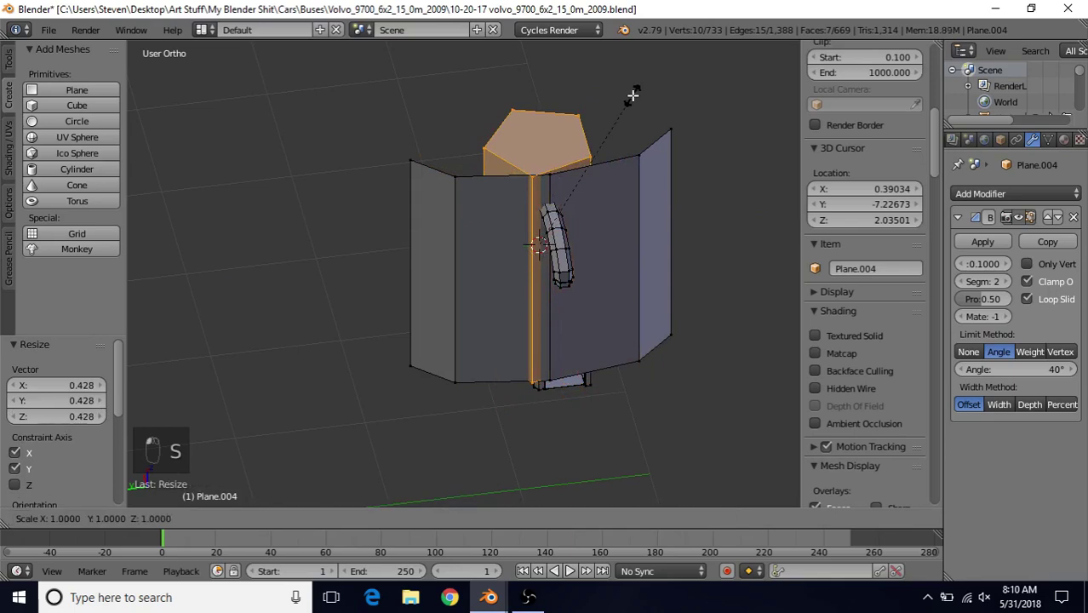
{"action": "key", "text": "shift+z"}
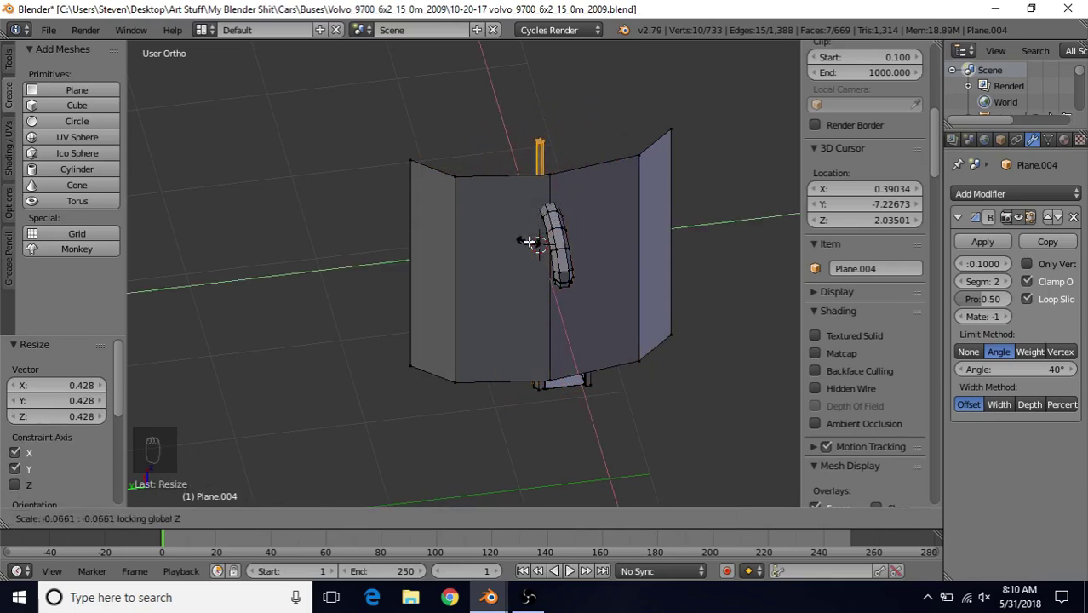
{"action": "left_click", "coordinate": [530, 242]}
Move the slim post along Y to the curved panel's end edge, finishing with a shift of about -0.232
{"action": "left_click_drag", "start_coordinate": [498, 243], "coordinate": [321, 275]}
{"action": "middle_click_drag", "start_coordinate": [405, 228], "coordinate": [403, 255]}
{"action": "left_click_drag", "start_coordinate": [316, 294], "coordinate": [405, 213]}
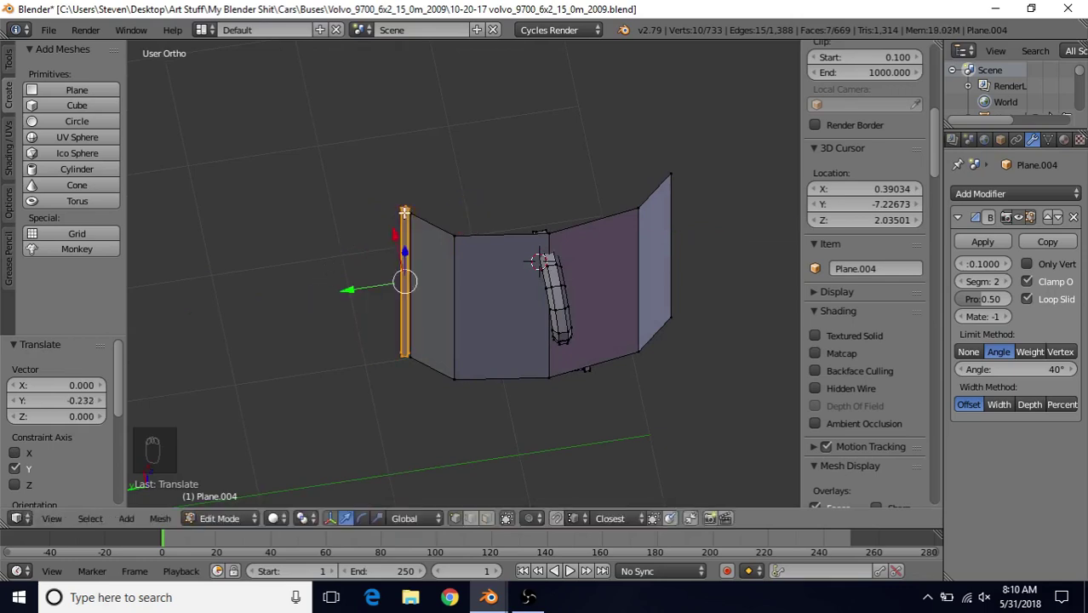
Align the slim post with the panel's end edge along X, with final shifts of about -0.032 and 0.002
{"action": "middle_click_drag", "start_coordinate": [389, 278], "coordinate": [493, 265]}
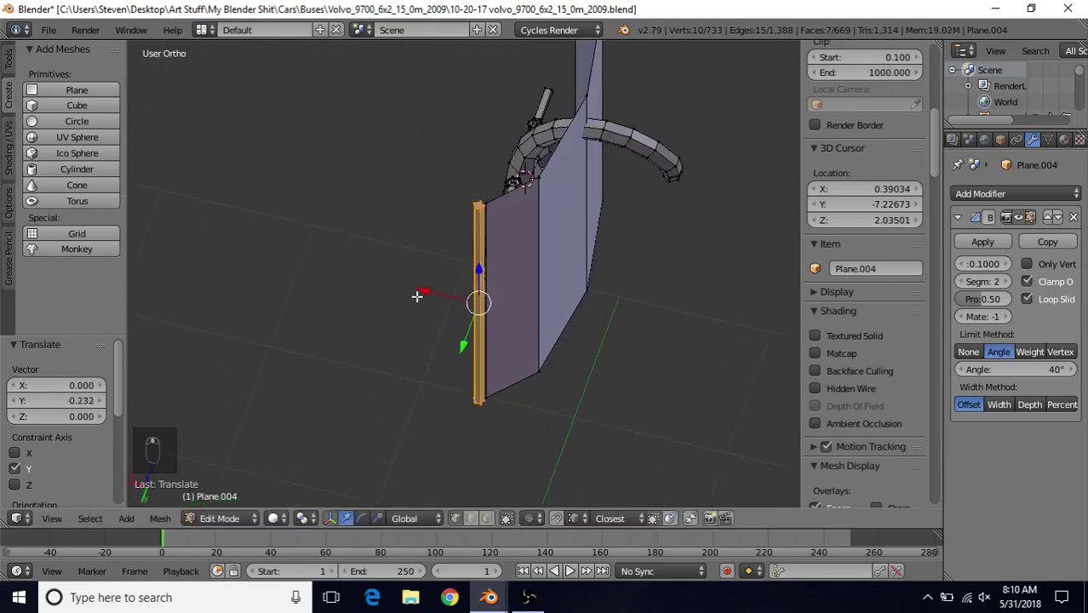
{"action": "left_click_drag", "start_coordinate": [416, 297], "coordinate": [479, 204]}
{"action": "middle_click_drag", "start_coordinate": [495, 241], "coordinate": [521, 298]}
{"action": "scroll", "coordinate": [467, 294], "scroll_direction": "up", "scroll_amount": 6}
{"action": "left_click_drag", "start_coordinate": [418, 421], "coordinate": [493, 323]}
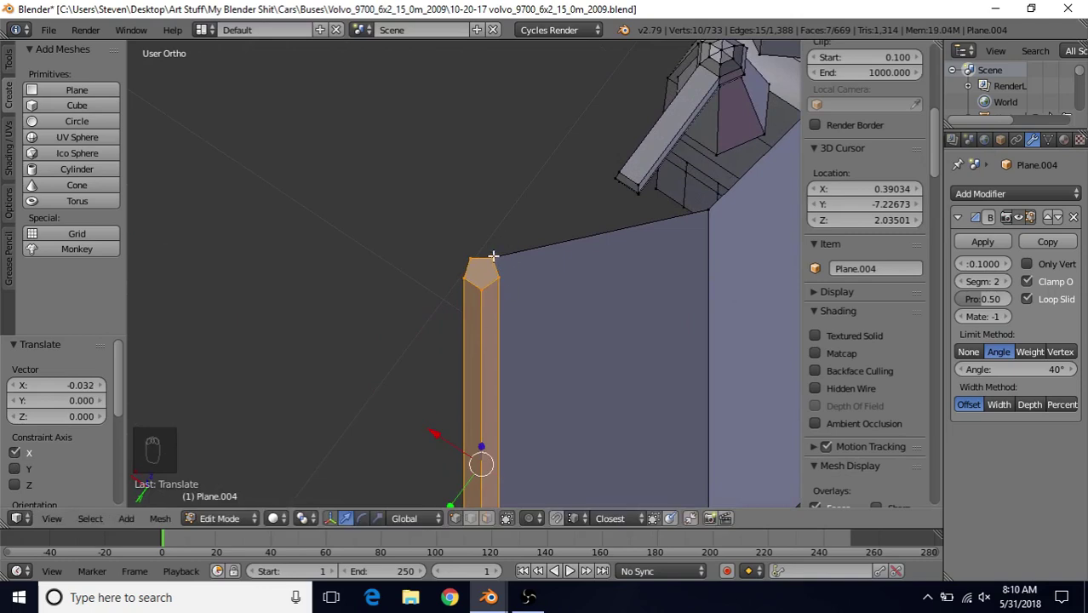
{"action": "left_click_drag", "start_coordinate": [439, 432], "coordinate": [490, 239]}
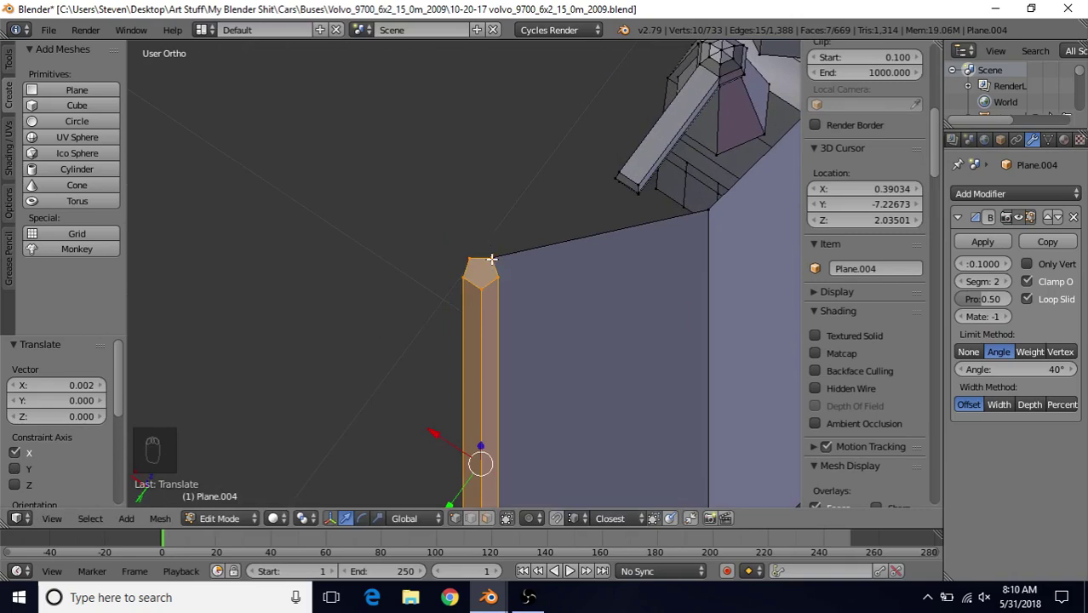
Thin the slim post further by scaling it in X and Y only by about 0.663
{"action": "middle_click_drag", "start_coordinate": [491, 259], "coordinate": [423, 161]}
{"action": "scroll", "coordinate": [428, 298], "scroll_direction": "up", "scroll_amount": 4}
{"action": "middle_click_drag", "start_coordinate": [439, 291], "coordinate": [441, 196], "text": "shift"}
{"action": "mouse_move", "coordinate": [502, 303]}
{"action": "middle_mouse_down"}
{"action": "mouse_move", "coordinate": [496, 222]}
{"action": "mouse_move", "coordinate": [494, 296]}
{"action": "middle_mouse_up"}
{"action": "scroll", "coordinate": [516, 264], "scroll_direction": "down", "scroll_amount": 2}
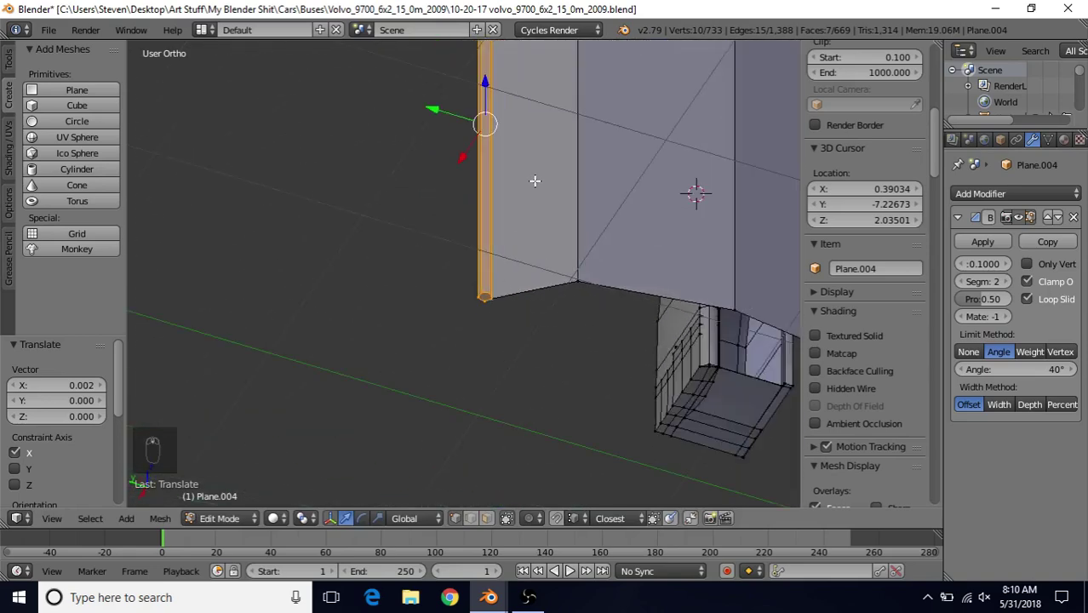
{"action": "middle_click_drag", "start_coordinate": [552, 152], "coordinate": [529, 251]}
{"action": "scroll", "coordinate": [525, 226], "scroll_direction": "down", "scroll_amount": 4}
{"action": "middle_click_drag", "start_coordinate": [516, 174], "coordinate": [461, 417]}
{"action": "scroll", "coordinate": [499, 228], "scroll_direction": "up", "scroll_amount": 5}
{"action": "scroll", "coordinate": [461, 390], "scroll_direction": "up", "scroll_amount": 2}
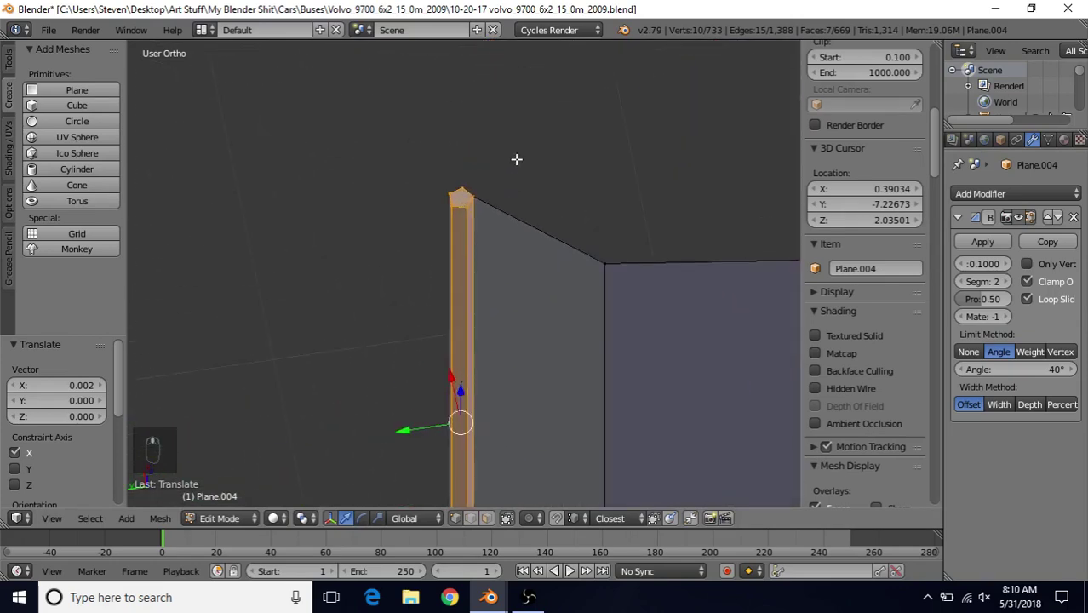
{"action": "key", "text": "s"}
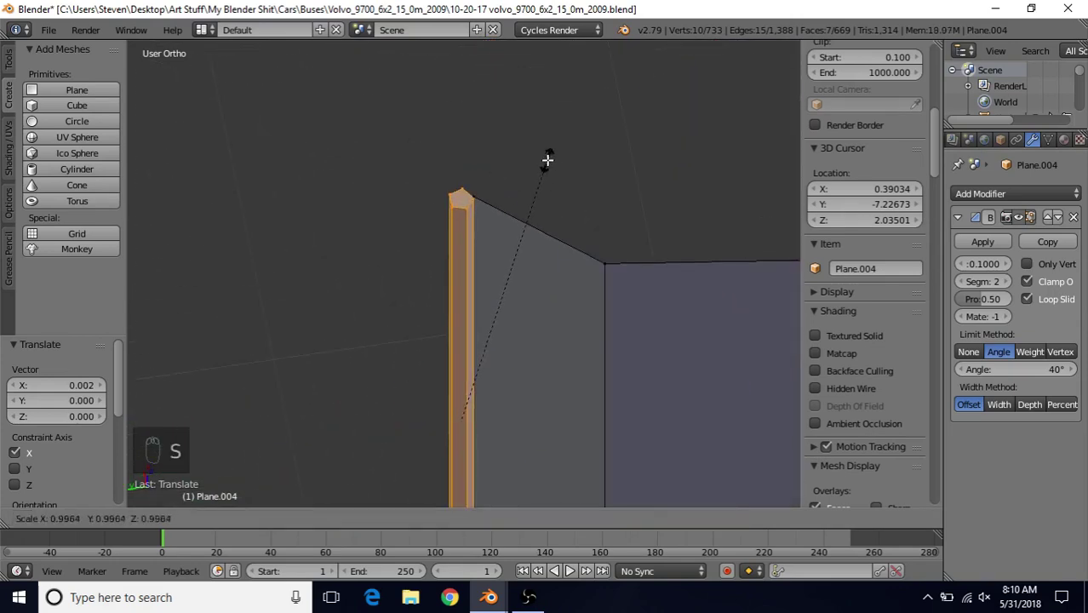
{"action": "right_click", "coordinate": [549, 162]}
{"action": "key", "text": "s"}
{"action": "key", "text": "shift+z"}
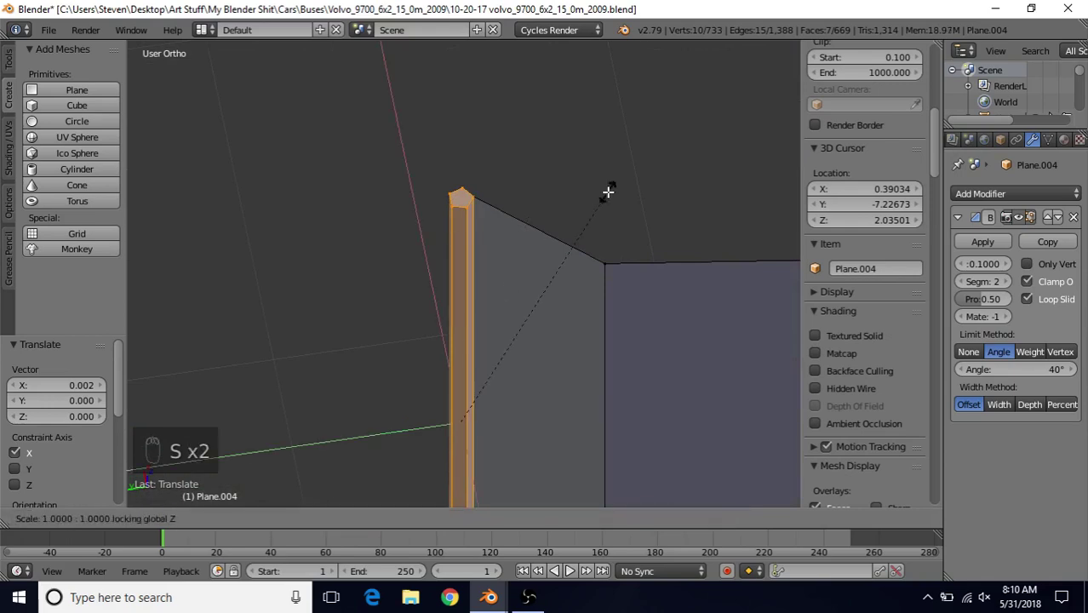
{"action": "left_click", "coordinate": [494, 240]}
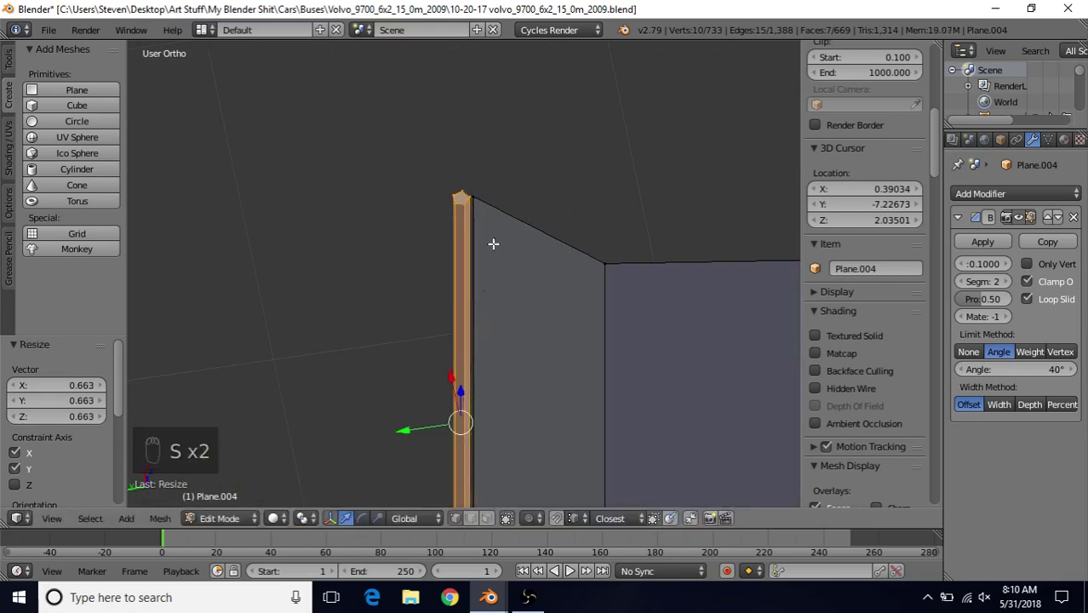
Shift the thinned post about -0.011 along Y and nudge it along X to meet the panel's end edge
{"action": "left_click_drag", "start_coordinate": [406, 432], "coordinate": [406, 230]}
{"action": "middle_click_drag", "start_coordinate": [465, 304], "coordinate": [558, 350]}
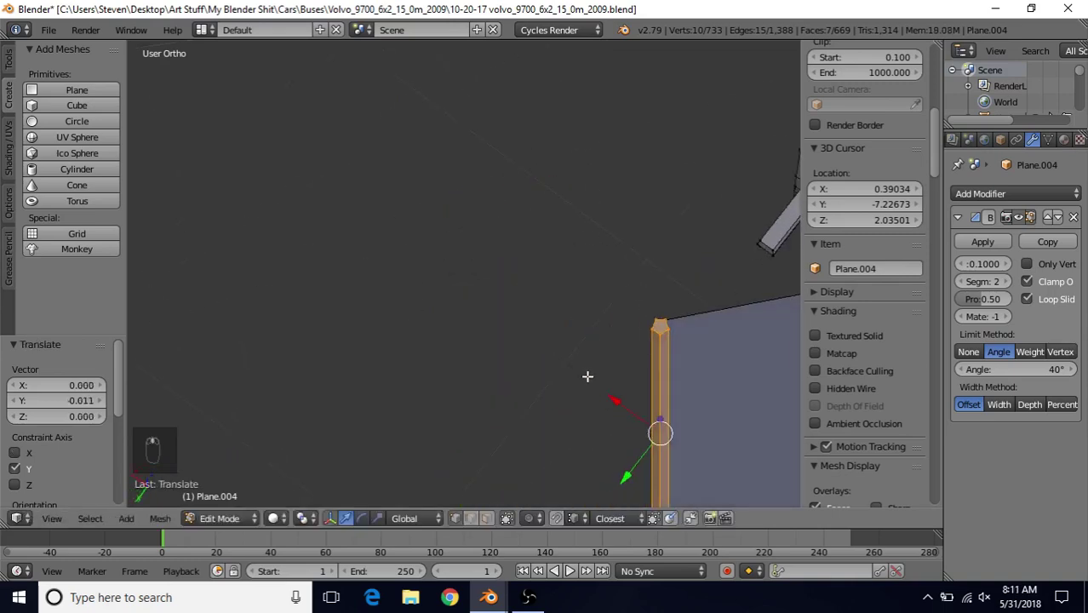
{"action": "left_click_drag", "start_coordinate": [613, 399], "coordinate": [675, 311]}
{"action": "scroll", "coordinate": [613, 328], "scroll_direction": "down", "scroll_amount": 7}
Select the linked geometry of the curved panel and slim post, and remove its doubled vertices
{"action": "middle_click_drag", "start_coordinate": [562, 349], "coordinate": [477, 310]}
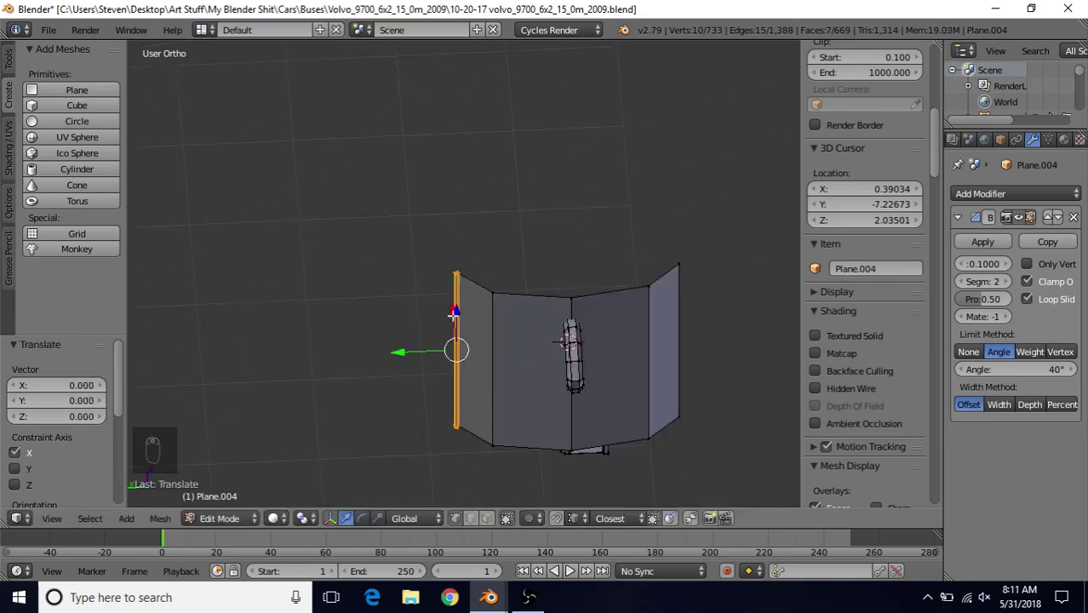
{"action": "right_click", "coordinate": [486, 285], "text": "shift"}
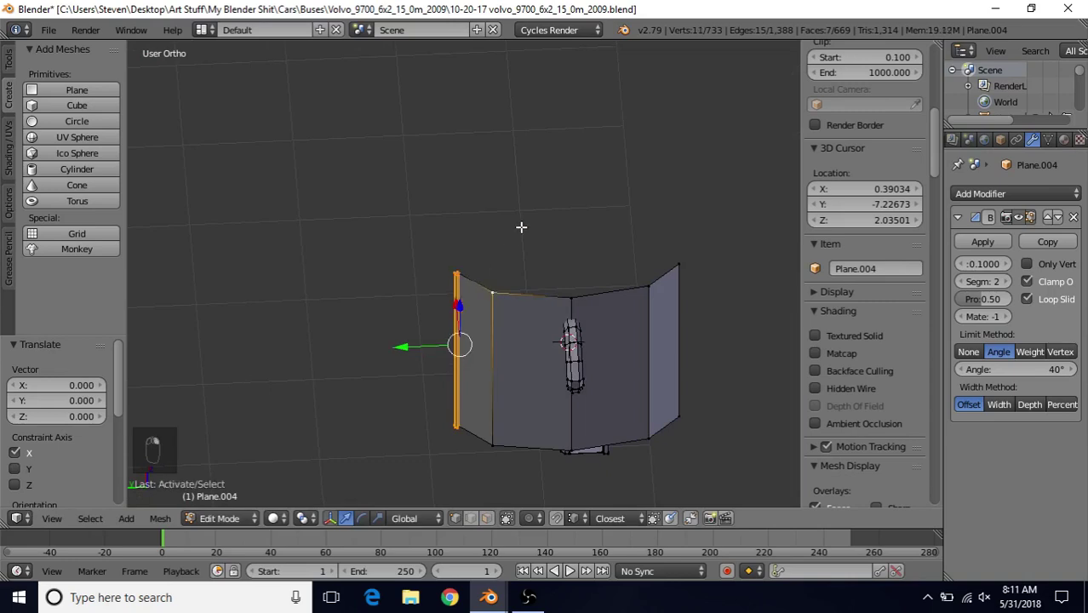
{"action": "key", "text": "ctrl+l"}
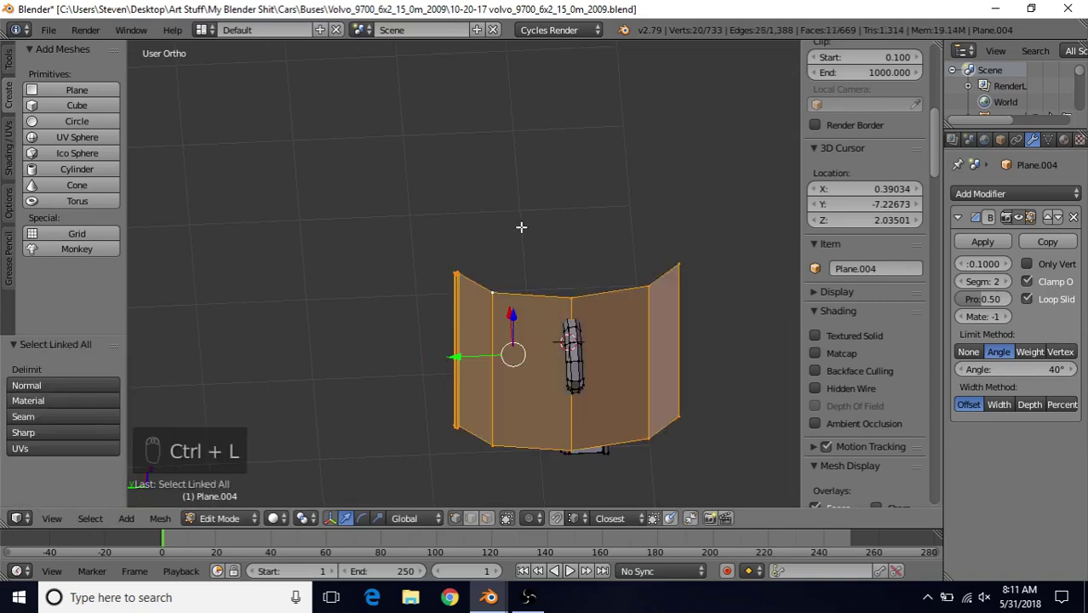
{"action": "key", "text": "w"}
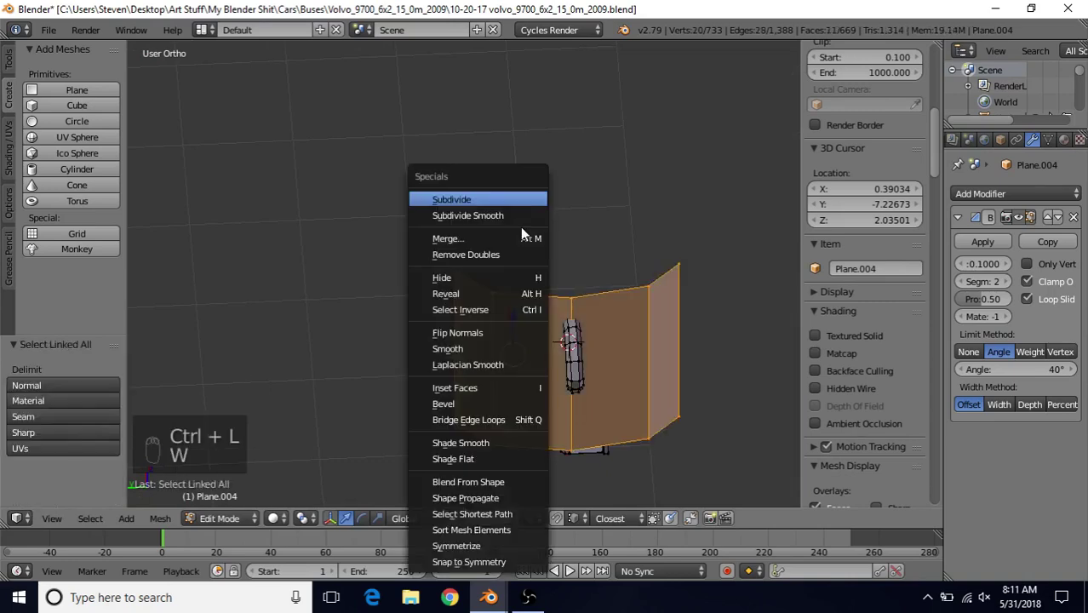
{"action": "left_click", "coordinate": [459, 253]}
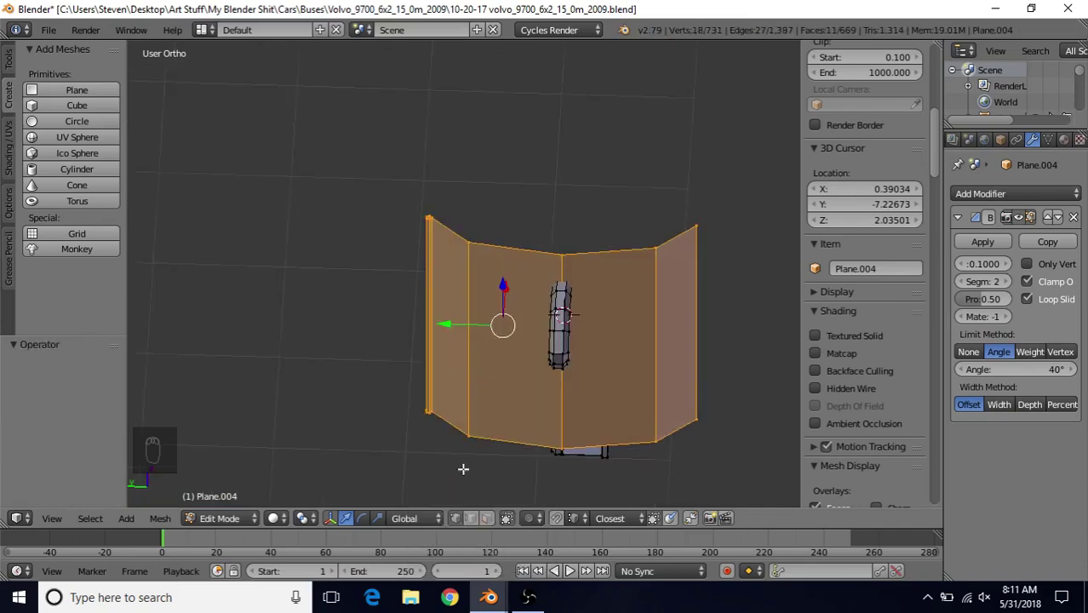
Extrude the curved panel's two vertical end edges about 1.312 along X to form side walls
{"action": "right_click", "coordinate": [715, 290]}
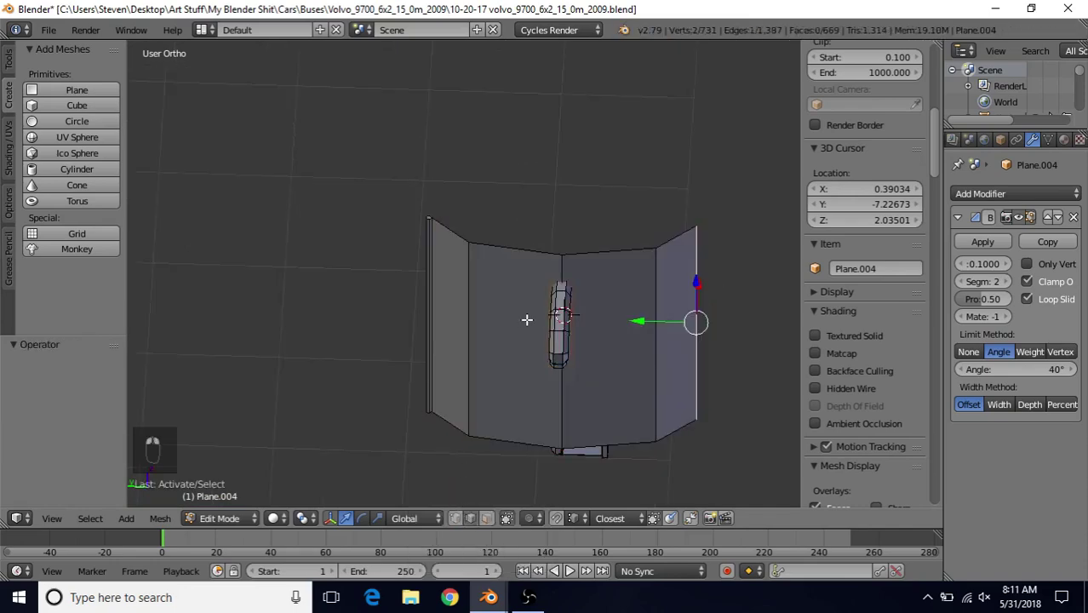
{"action": "middle_click_drag", "start_coordinate": [525, 319], "coordinate": [340, 334]}
{"action": "scroll", "coordinate": [345, 324], "scroll_direction": "up", "scroll_amount": 4}
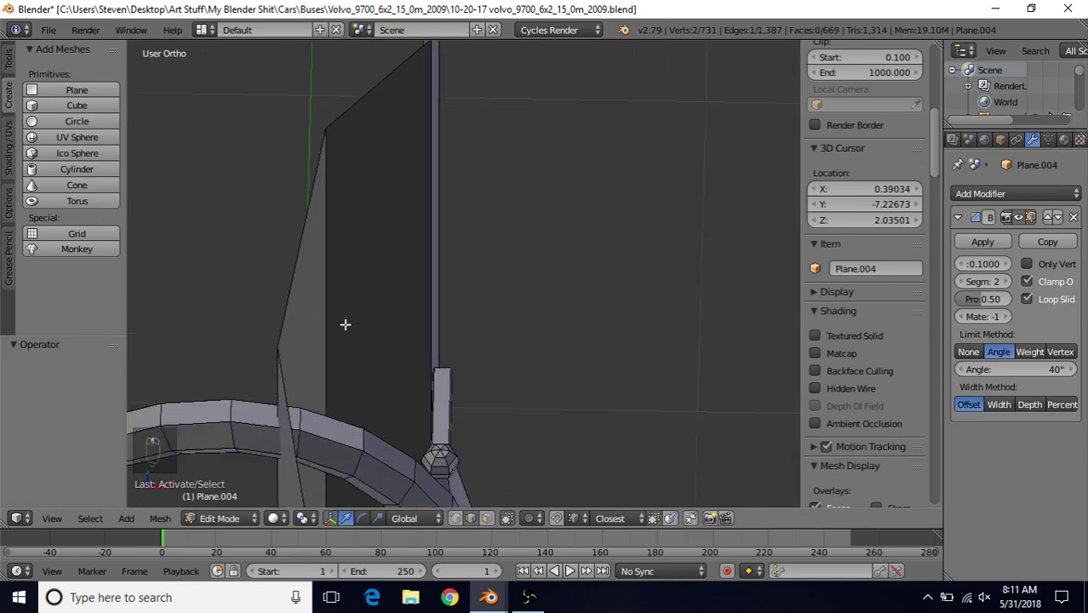
{"action": "right_click", "coordinate": [421, 159], "text": "shift"}
{"action": "scroll", "coordinate": [376, 300], "scroll_direction": "down", "scroll_amount": 3}
{"action": "middle_click_drag", "start_coordinate": [376, 301], "coordinate": [508, 311]}
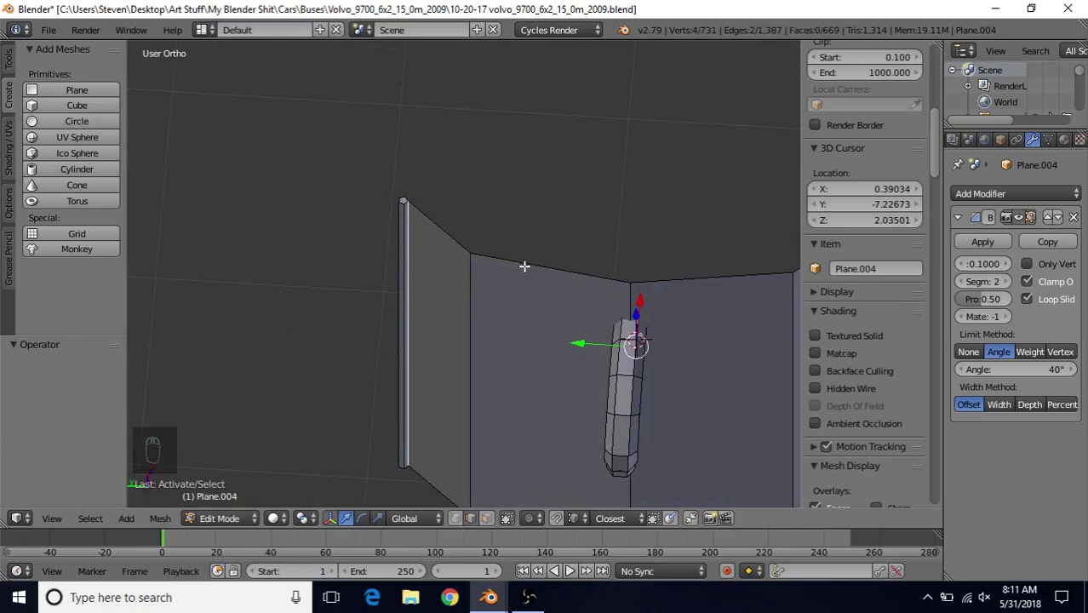
{"action": "middle_click_drag", "start_coordinate": [525, 266], "coordinate": [454, 251]}
{"action": "key", "text": "e"}
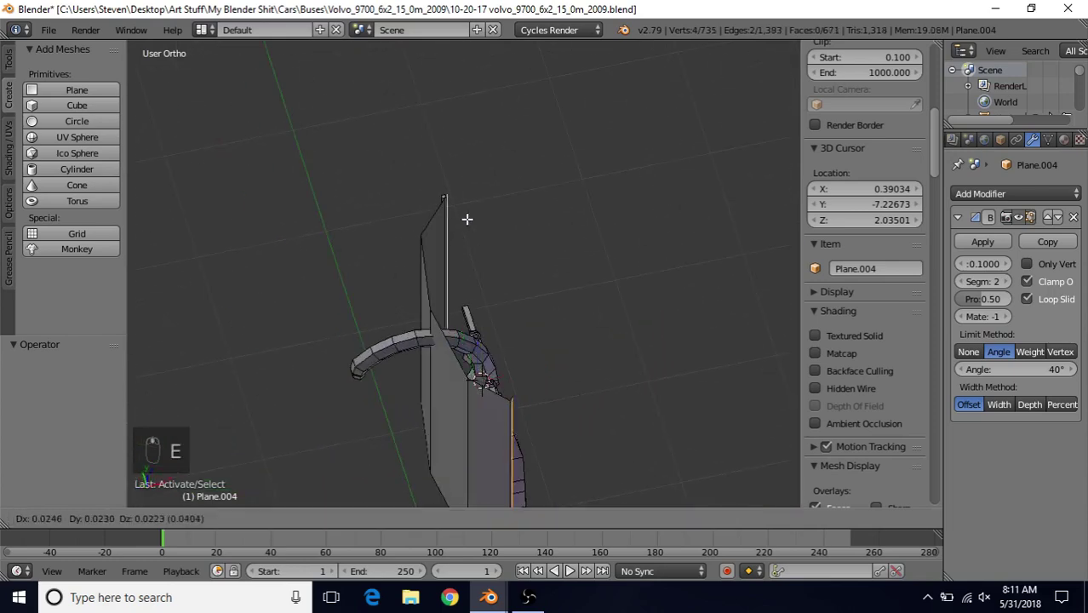
{"action": "right_click", "coordinate": [505, 286]}
{"action": "key", "text": "g"}
{"action": "key", "text": "x"}
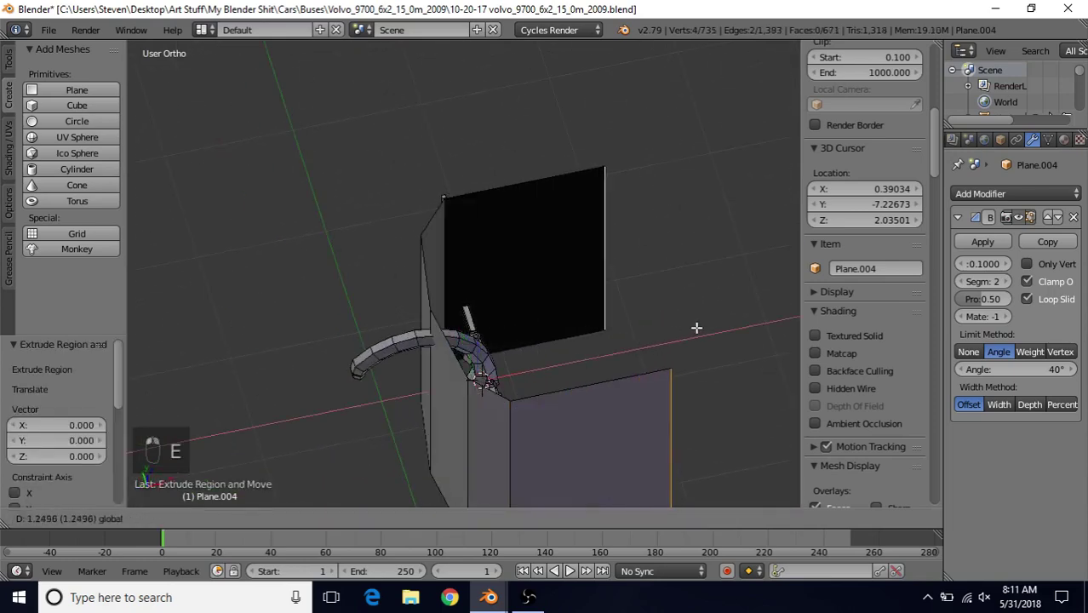
{"action": "left_click", "coordinate": [700, 324]}
Flatten the extruded edges to the same X position with a zero X scale and fill a face between them
{"action": "key", "text": "s"}
{"action": "key", "text": "x"}
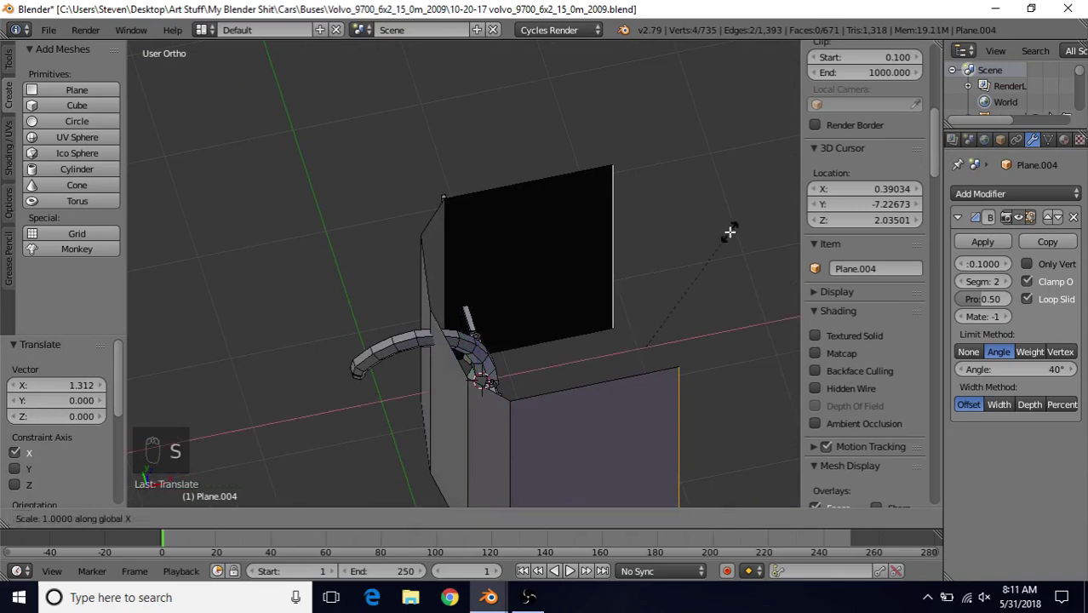
{"action": "key", "text": "0"}
{"action": "left_click", "coordinate": [730, 232]}
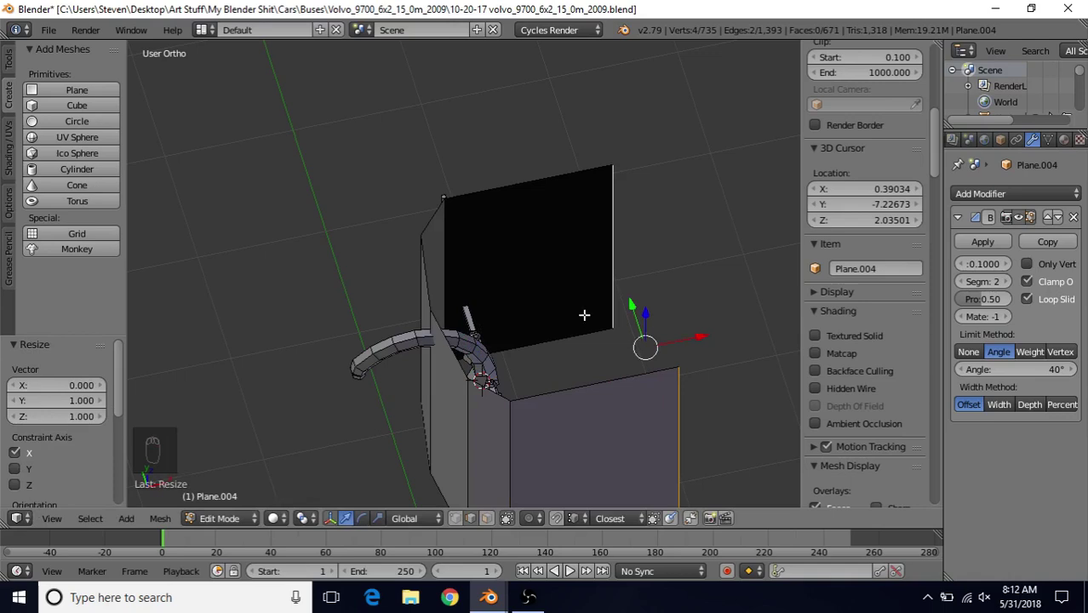
{"action": "scroll", "coordinate": [528, 281], "scroll_direction": "down", "scroll_amount": 2}
{"action": "key", "text": "f"}
{"action": "scroll", "coordinate": [506, 305], "scroll_direction": "down", "scroll_amount": 2}
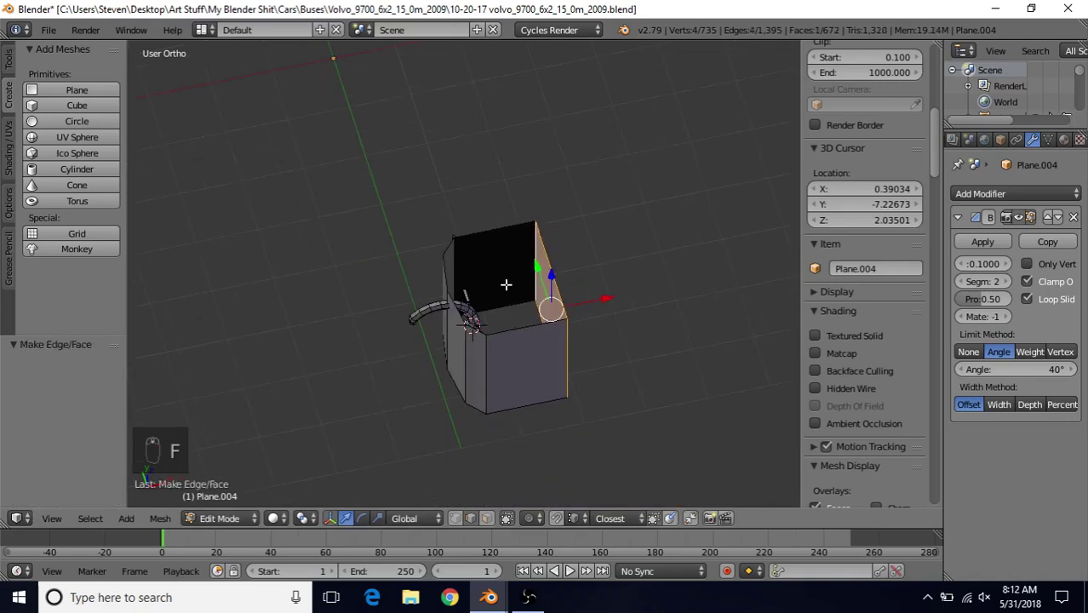
Move the new back face along X toward the curved panel to make the enclosure shallower
{"action": "middle_click_drag", "start_coordinate": [505, 284], "coordinate": [525, 318]}
{"action": "key", "text": "g"}
{"action": "key", "text": "x"}
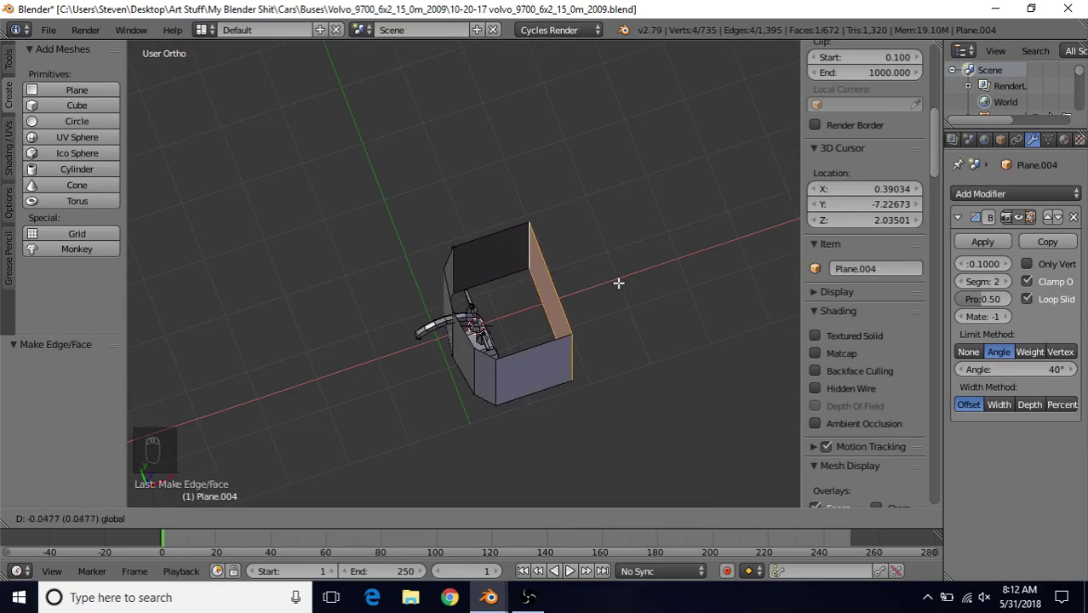
{"action": "left_click", "coordinate": [576, 297]}
Select the enclosure's open upper edge loop and fill it with a face
{"action": "scroll", "coordinate": [435, 338], "scroll_direction": "up", "scroll_amount": 5}
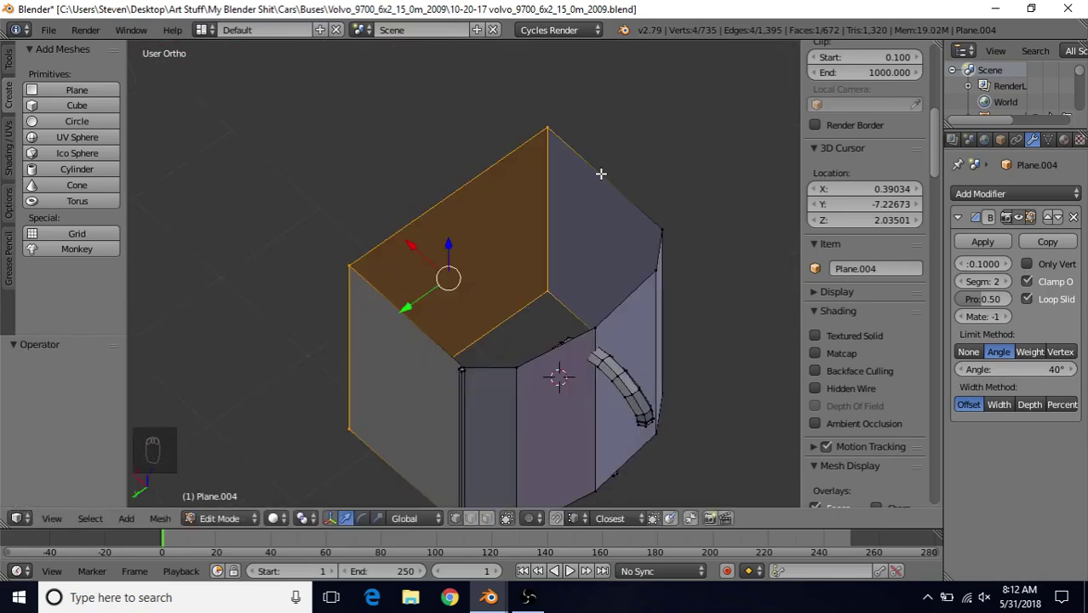
{"action": "right_click", "coordinate": [601, 173], "text": "alt"}
{"action": "key", "text": "f"}
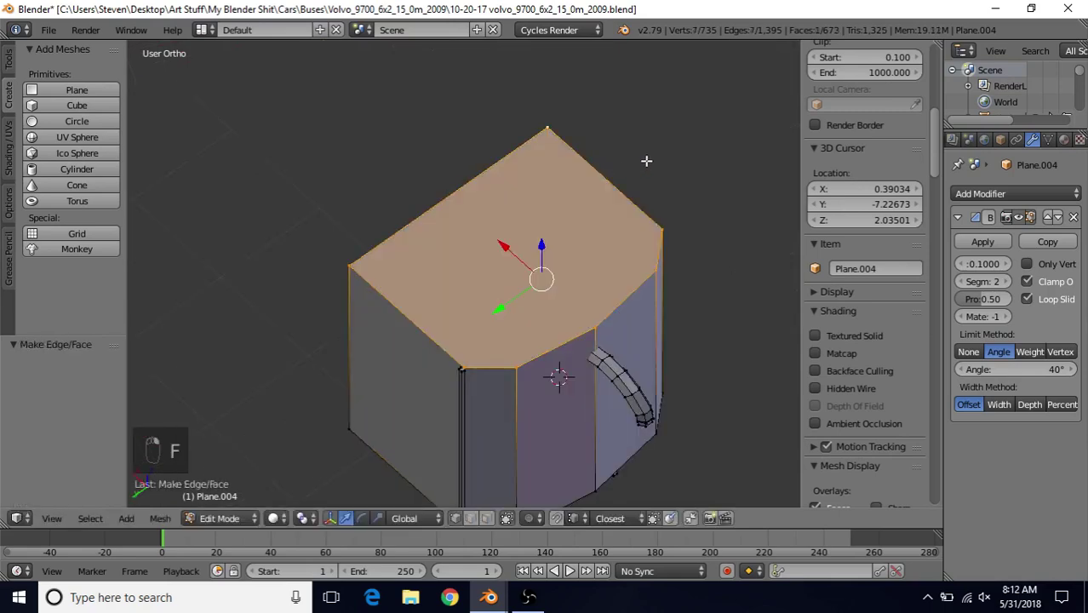
Inset the enclosure's upper face by about 0.221 and raise the inner face about 0.087 along Z
{"action": "key", "text": "i"}
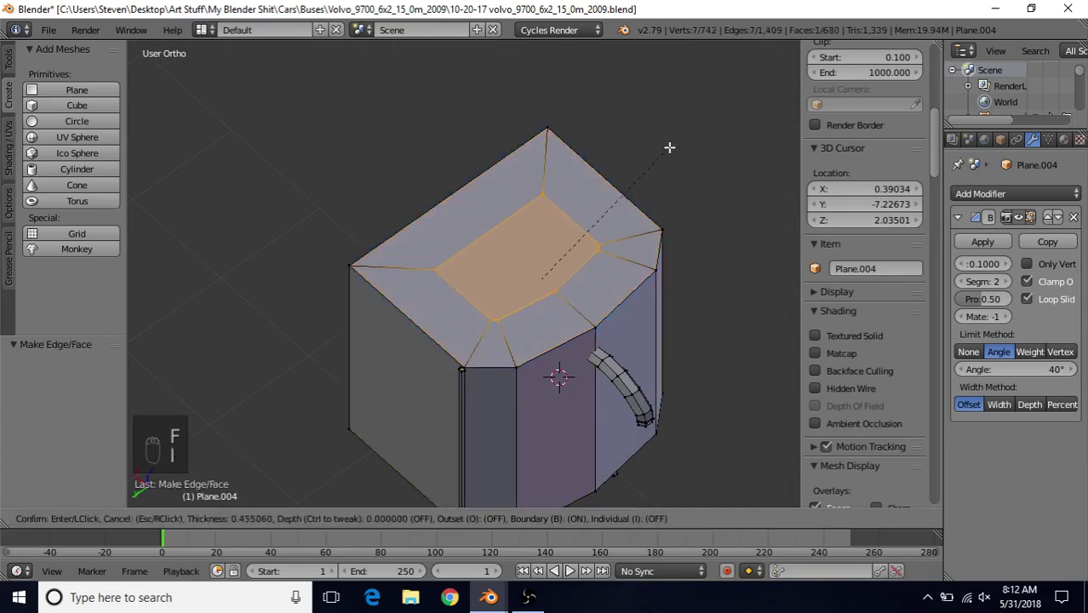
{"action": "left_click", "coordinate": [692, 124]}
{"action": "middle_click_drag", "start_coordinate": [692, 124], "coordinate": [521, 200]}
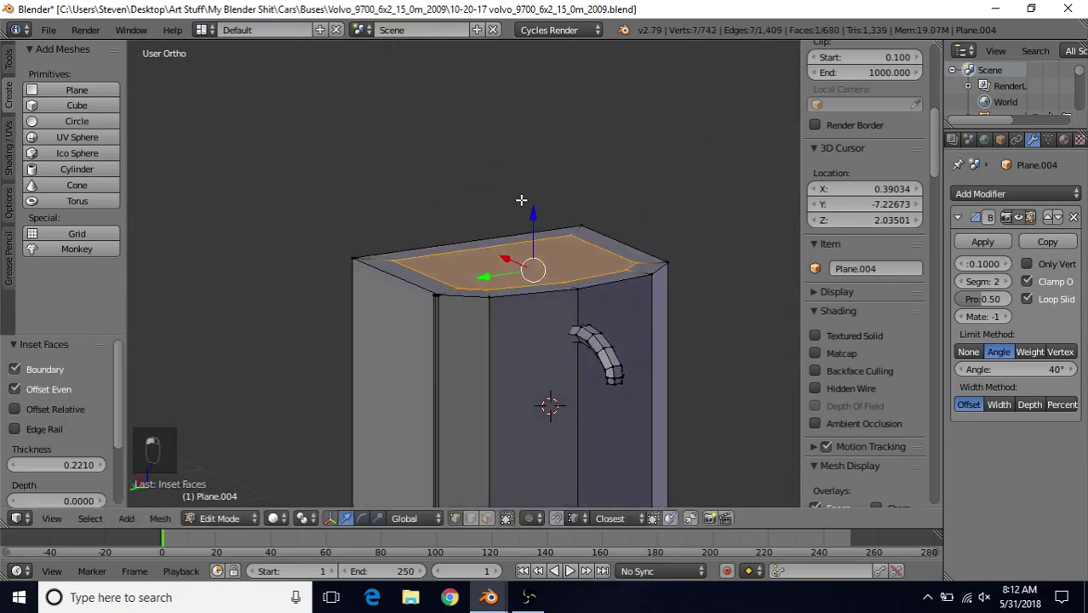
{"action": "left_click_drag", "start_coordinate": [531, 212], "coordinate": [532, 198]}
{"action": "middle_click_drag", "start_coordinate": [532, 198], "coordinate": [472, 225]}
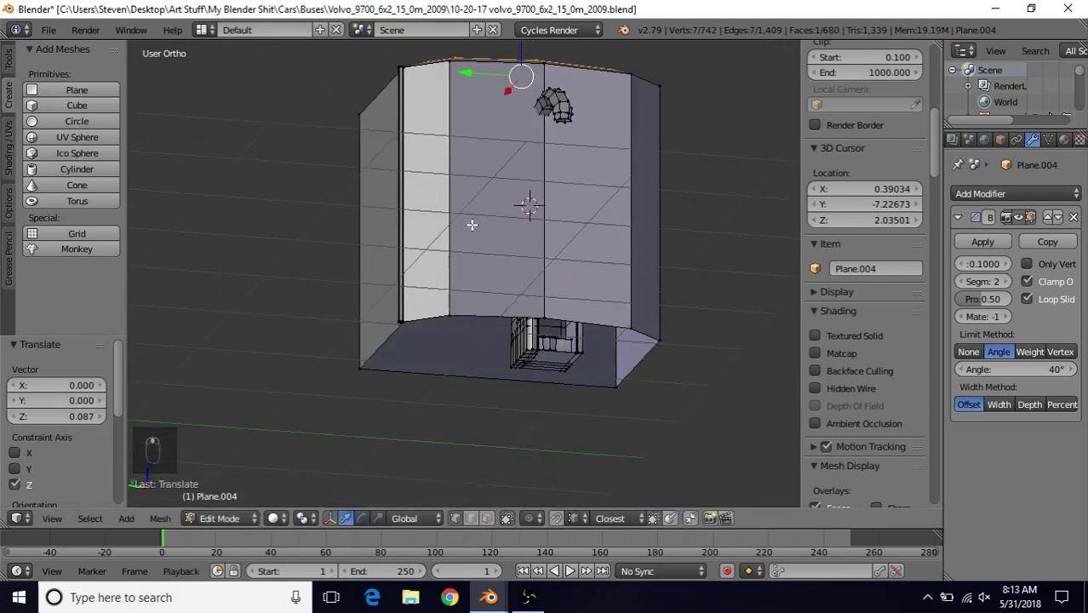
Extrude the enclosure's open lower edge loop inward by scaling it to about 0.553
{"action": "right_click", "coordinate": [467, 311], "text": "alt"}
{"action": "middle_click_drag", "start_coordinate": [483, 270], "coordinate": [507, 220]}
{"action": "scroll", "coordinate": [507, 220], "scroll_direction": "up", "scroll_amount": 2}
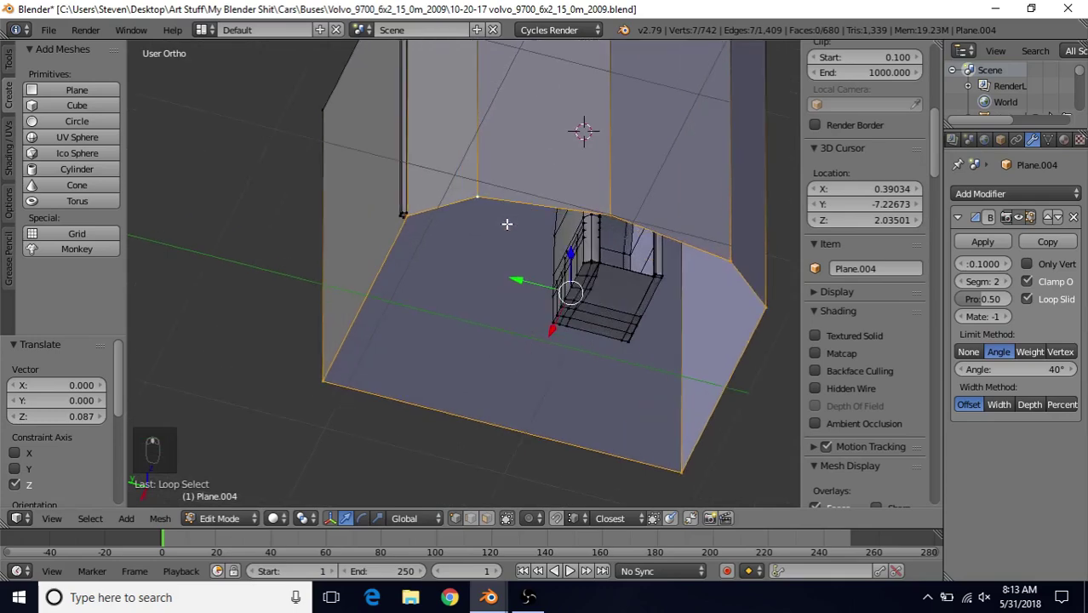
{"action": "key", "text": "e"}
{"action": "right_click", "coordinate": [551, 150]}
{"action": "key", "text": "s"}
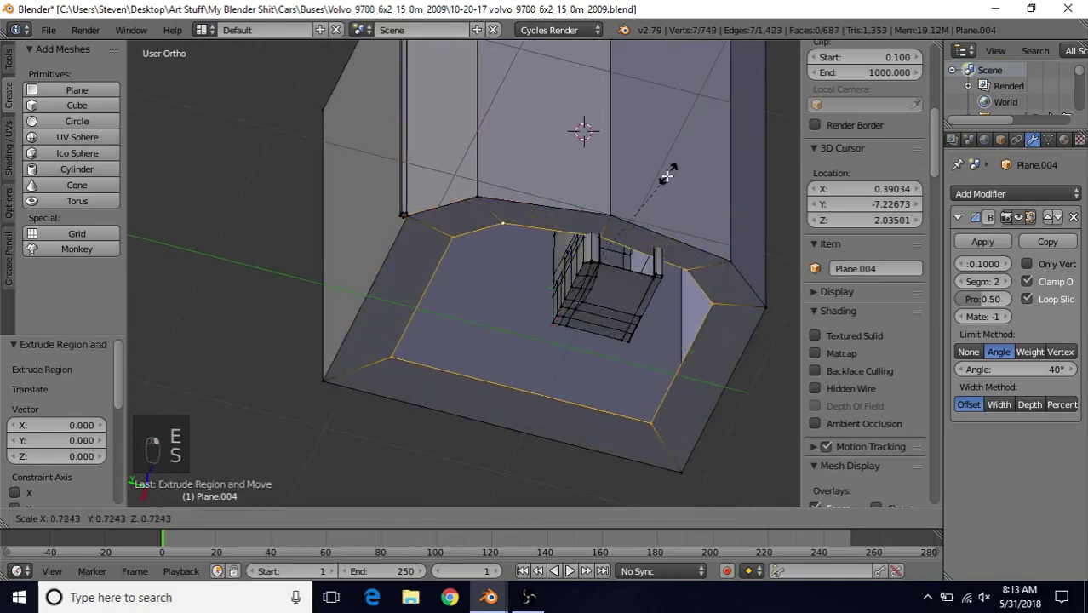
{"action": "left_click", "coordinate": [647, 201]}
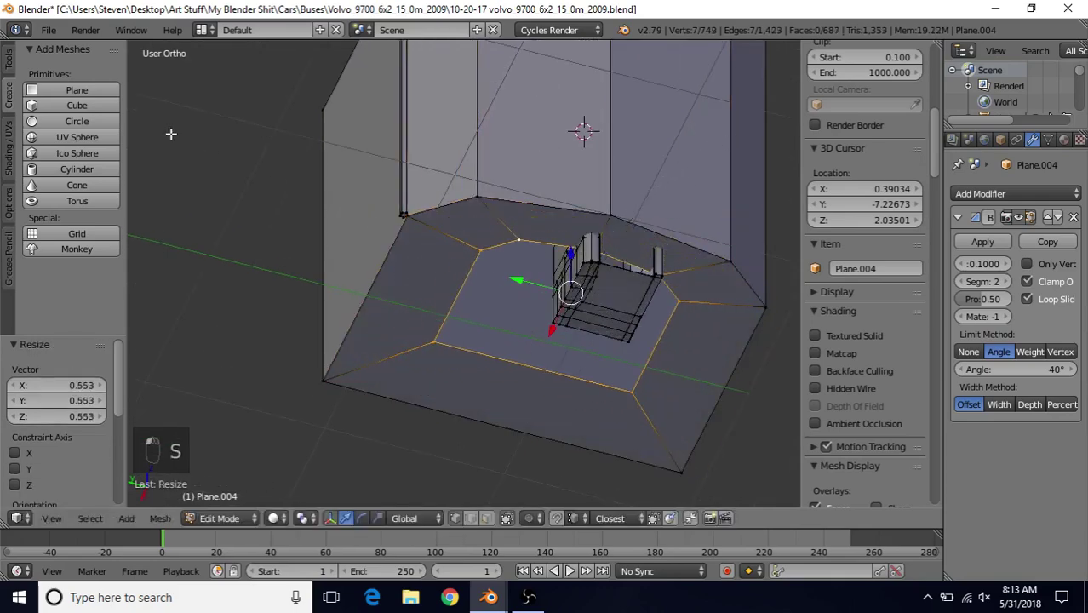
Enable the Mesh: LoopTools add-on in the user preferences
{"action": "left_click", "coordinate": [51, 32]}
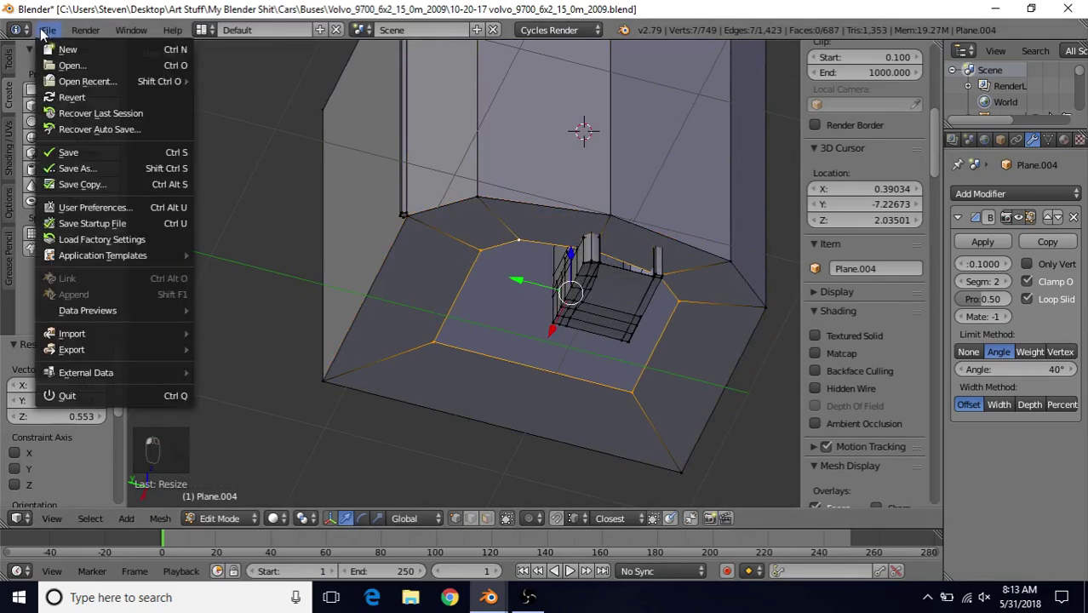
{"action": "left_click", "coordinate": [84, 210]}
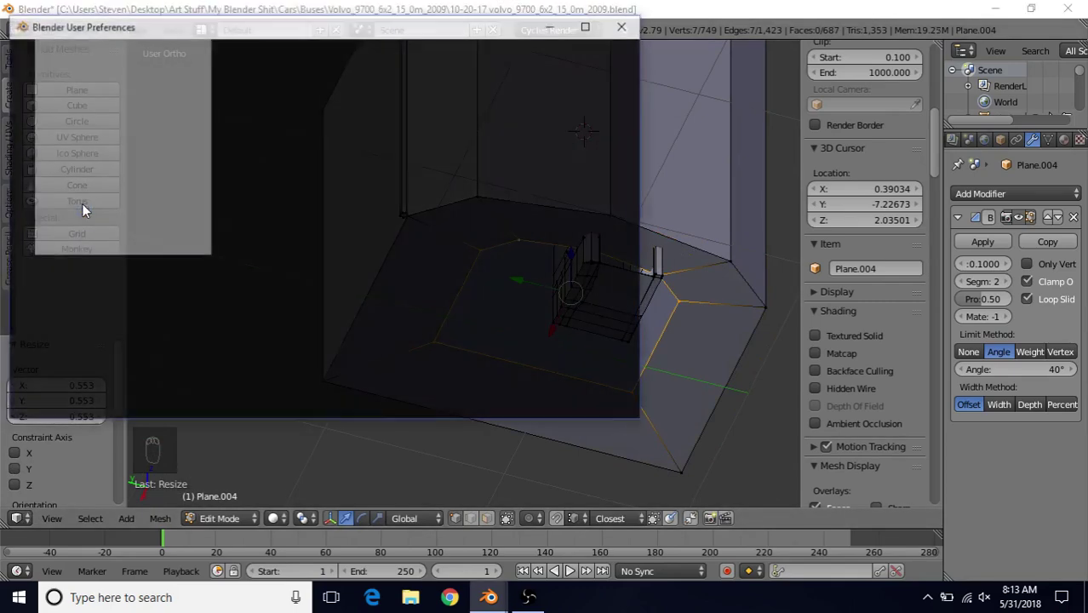
{"action": "left_click", "coordinate": [316, 52]}
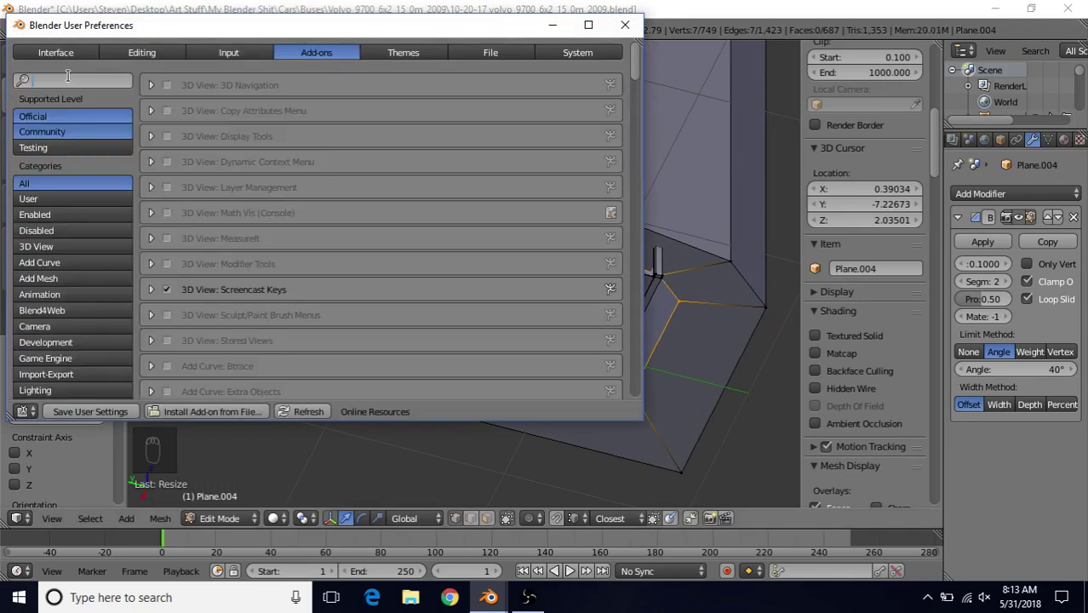
{"action": "type", "text": "loop"}
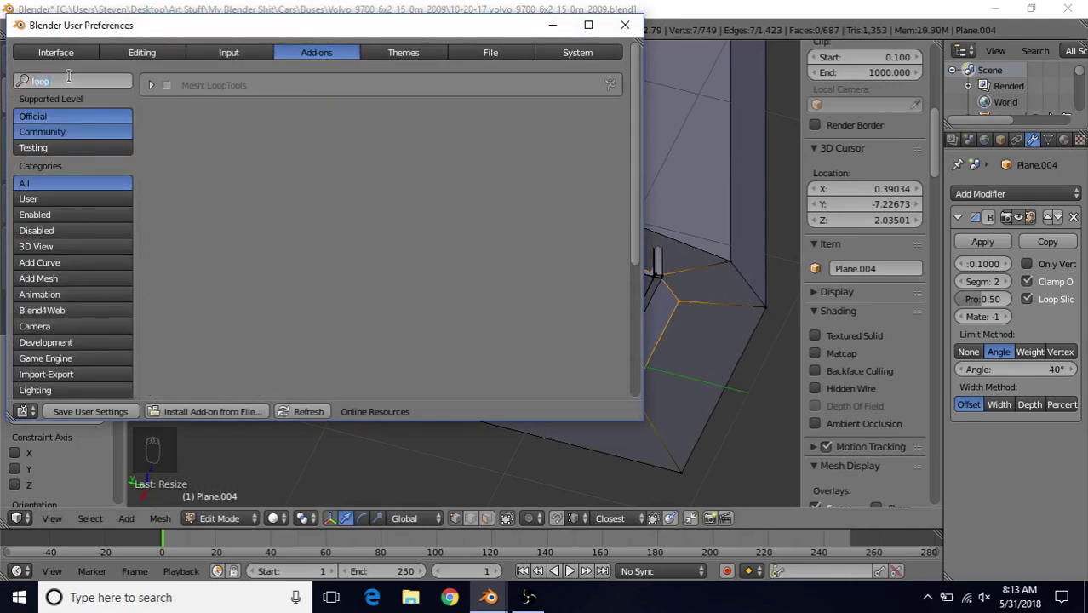
{"action": "key", "text": "Return"}
{"action": "left_click", "coordinate": [167, 85]}
{"action": "left_click", "coordinate": [625, 25]}
Round the inner lower edge loop with the LoopTools Circle operation and scale it by about 0.662
{"action": "key", "text": "w"}
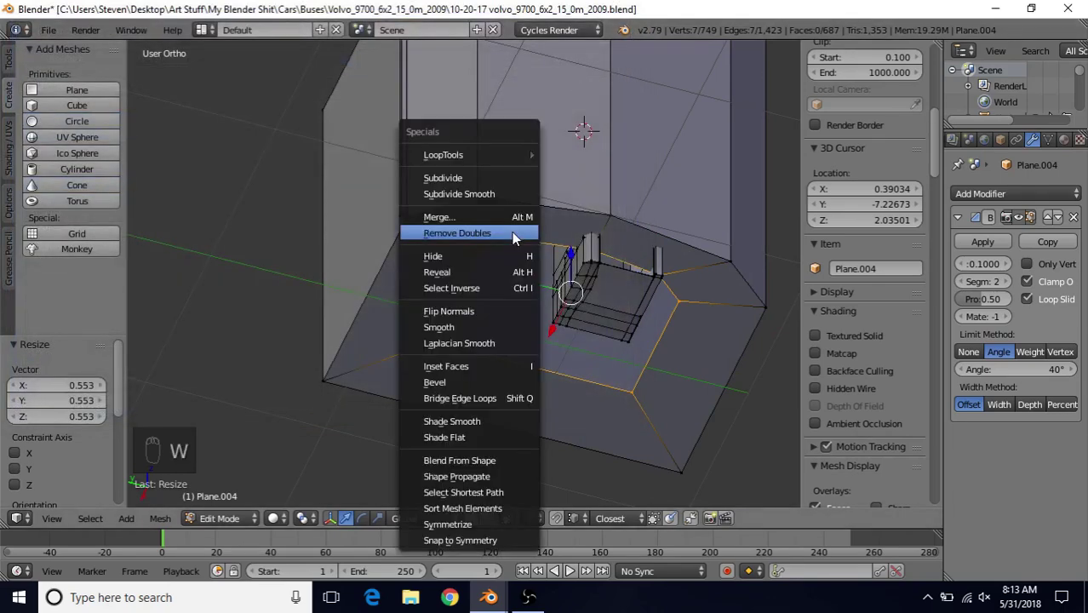
{"action": "mouse_move", "coordinate": [506, 155]}
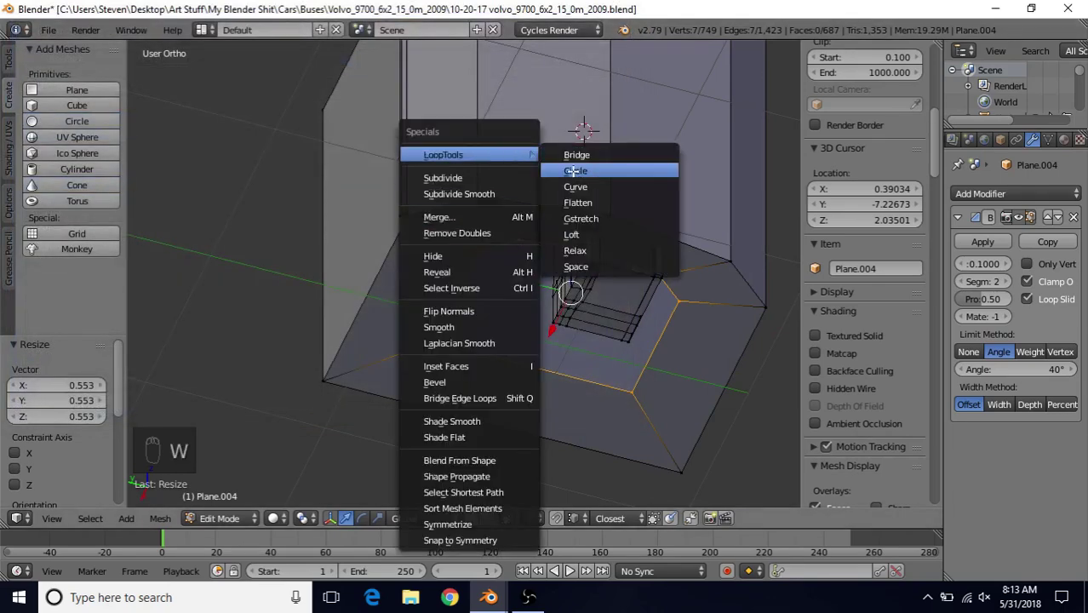
{"action": "left_click", "coordinate": [572, 171]}
{"action": "key", "text": "s"}
{"action": "left_click", "coordinate": [636, 216]}
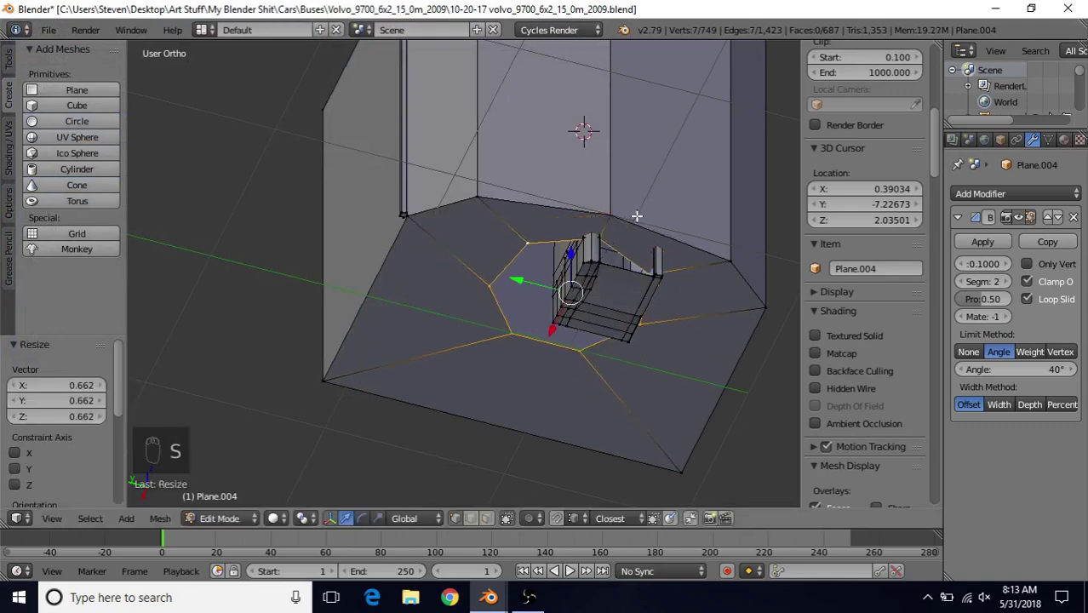
Shift the rounded underside loop along X and add a loop cut slid about 0.969 toward the enclosure's outer lower edge
{"action": "left_click_drag", "start_coordinate": [555, 328], "coordinate": [524, 358]}
{"action": "middle_click_drag", "start_coordinate": [524, 357], "coordinate": [518, 363]}
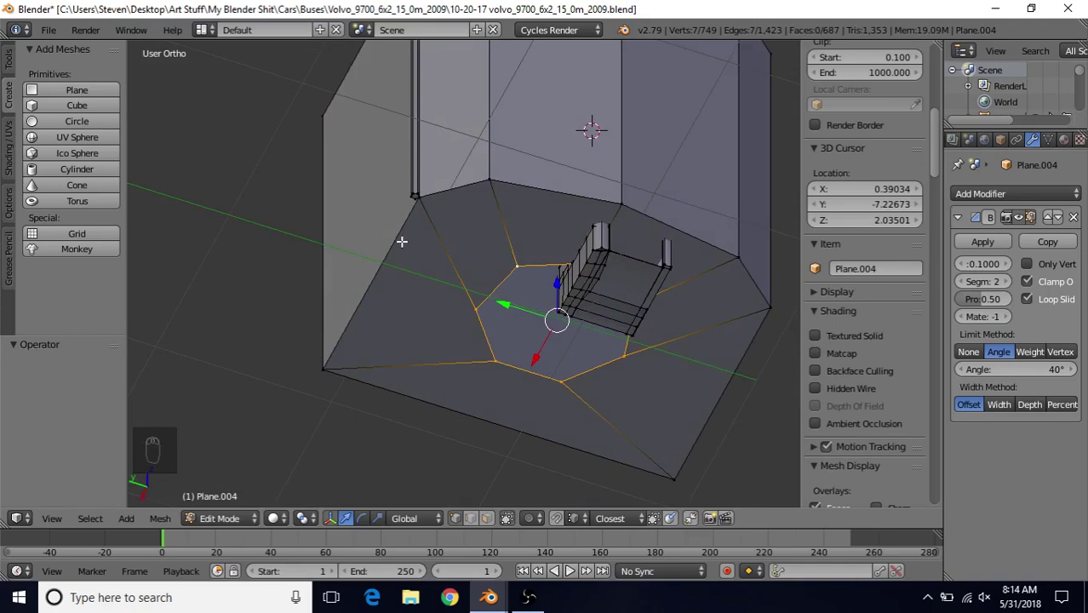
{"action": "key", "text": "ctrl+r"}
{"action": "left_click", "coordinate": [442, 233]}
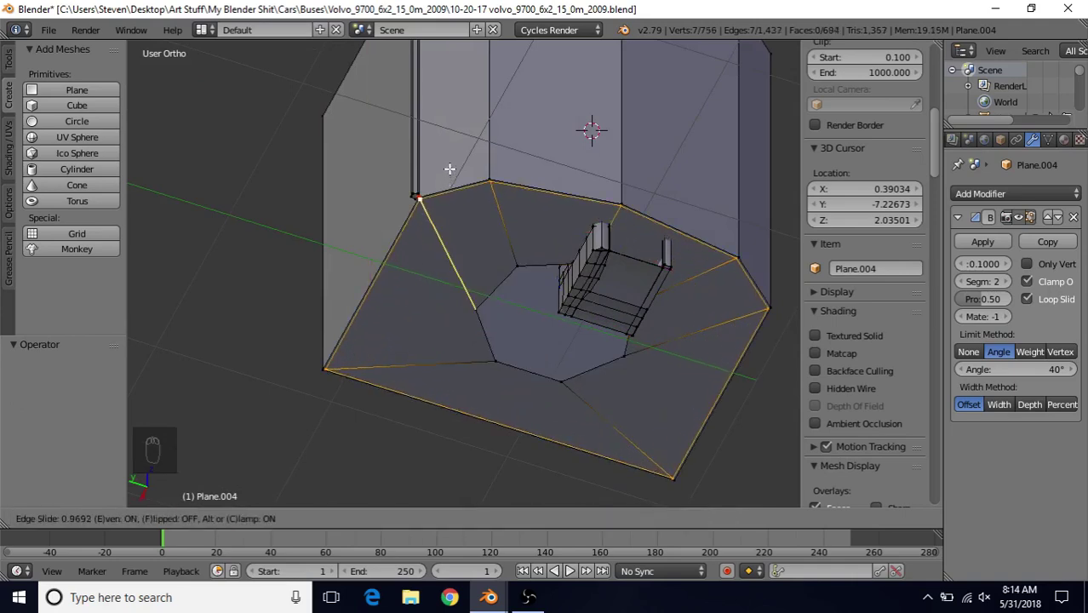
{"action": "left_click", "coordinate": [450, 169]}
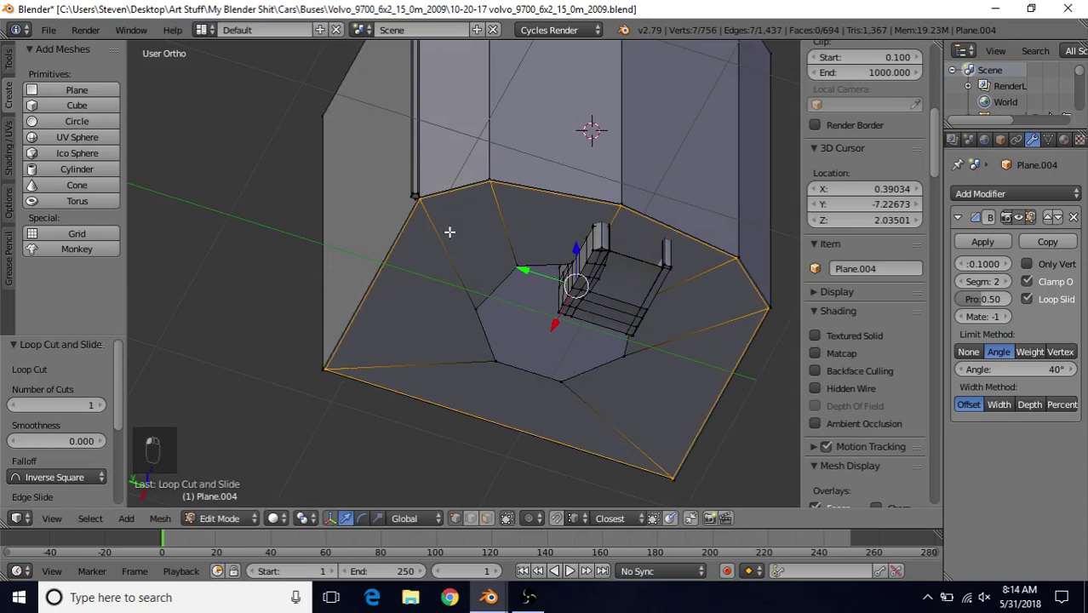
Lower the rounded inner loop about 0.226 along Z and scale it to about 0.59
{"action": "right_click", "coordinate": [491, 294], "text": "alt"}
{"action": "left_click_drag", "start_coordinate": [555, 279], "coordinate": [561, 308]}
{"action": "key", "text": "s"}
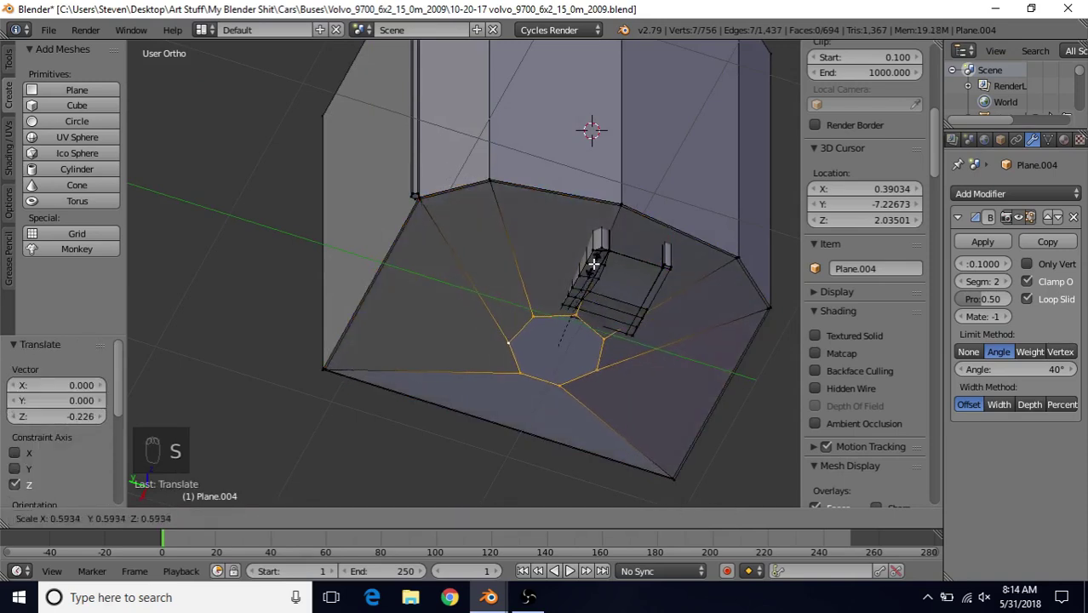
{"action": "left_click", "coordinate": [593, 262]}
Extrude the underside loop into a nozzle about 0.275 down along Z and taper its end to about 0.38
{"action": "middle_click_drag", "start_coordinate": [606, 252], "coordinate": [554, 278]}
{"action": "left_click_drag", "start_coordinate": [554, 277], "coordinate": [550, 317]}
{"action": "key", "text": "e"}
{"action": "right_click", "coordinate": [542, 254]}
{"action": "key", "text": "s"}
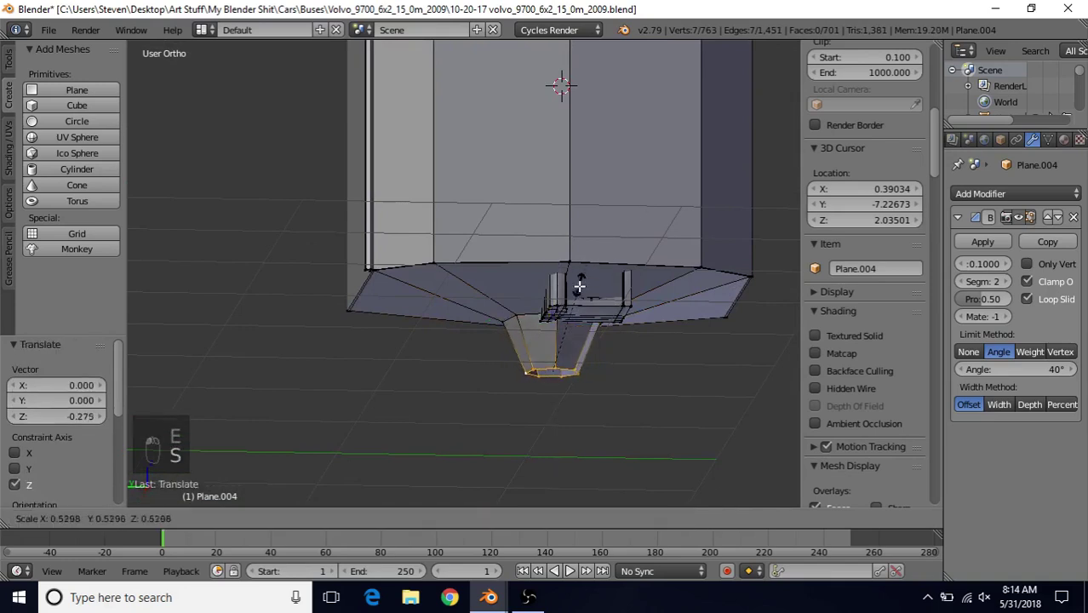
{"action": "left_click", "coordinate": [569, 307]}
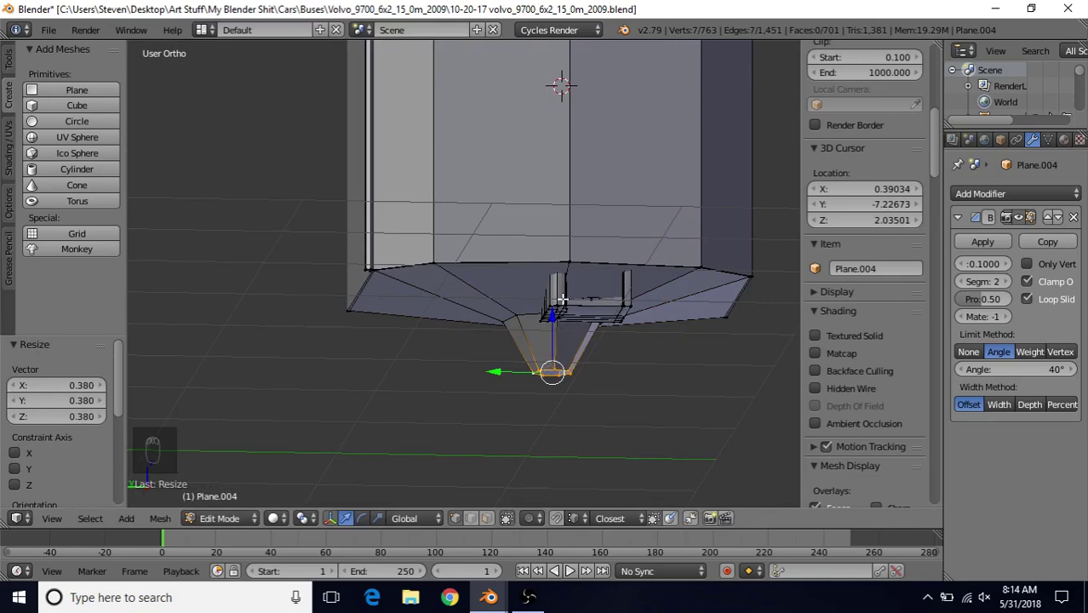
{"action": "key", "text": "s"}
{"action": "left_click", "coordinate": [568, 285]}
Select the whole linked fixture, scale it to about 0.476 and position it above the faucet, lowering it about 0.453 along Z
{"action": "scroll", "coordinate": [533, 272], "scroll_direction": "down", "scroll_amount": 3}
{"action": "middle_click_drag", "start_coordinate": [544, 231], "coordinate": [508, 215]}
{"action": "scroll", "coordinate": [552, 257], "scroll_direction": "down", "scroll_amount": 3}
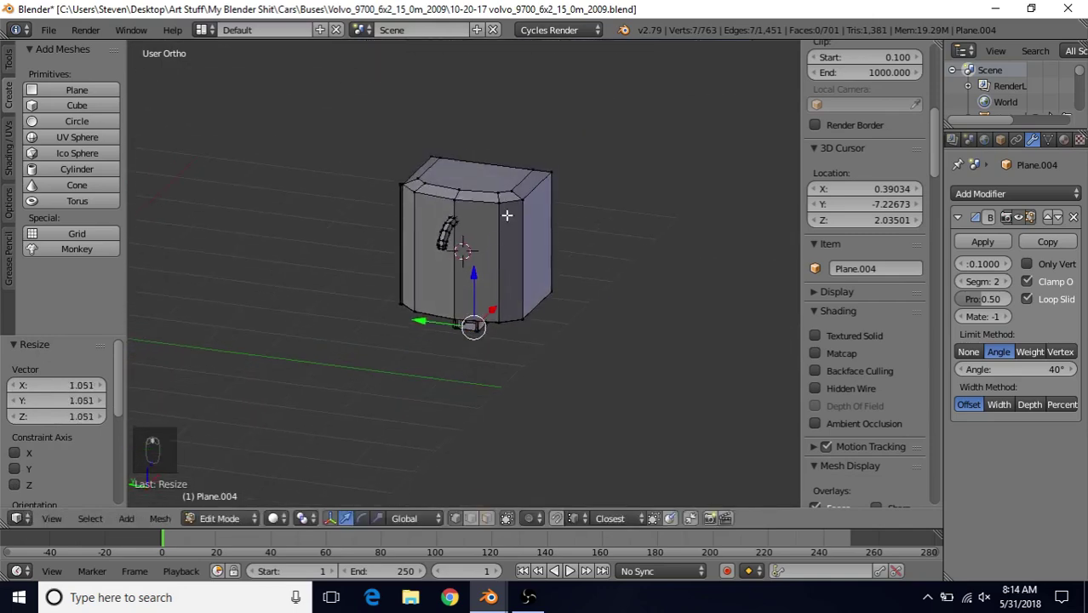
{"action": "key", "text": "ctrl+l"}
{"action": "left_click_drag", "start_coordinate": [461, 213], "coordinate": [575, 138]}
{"action": "key", "text": "s"}
{"action": "left_click", "coordinate": [520, 163]}
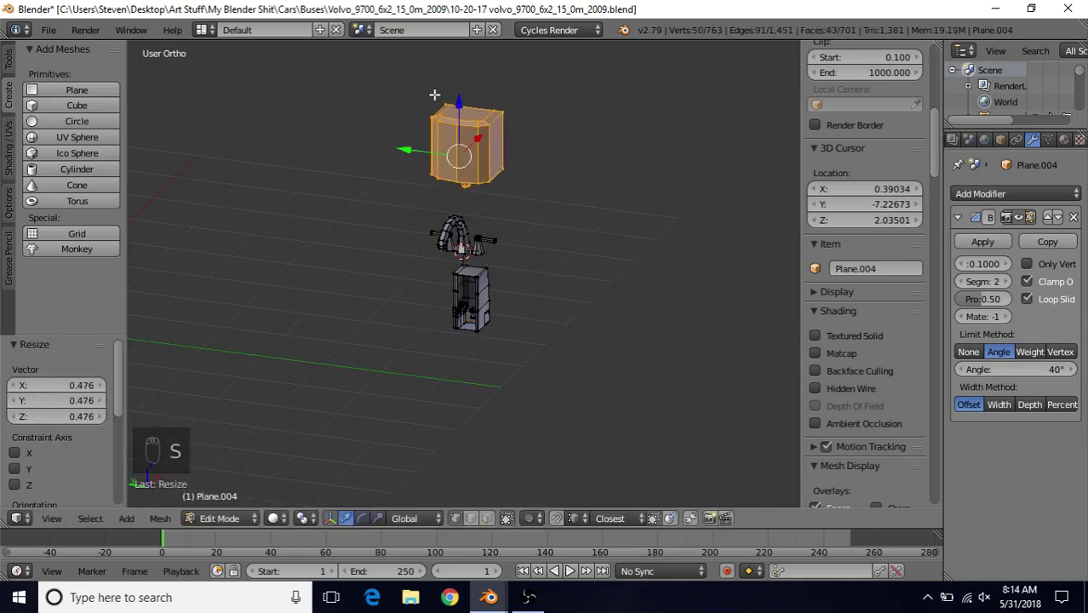
{"action": "left_click_drag", "start_coordinate": [458, 103], "coordinate": [458, 130]}
{"action": "scroll", "coordinate": [465, 219], "scroll_direction": "up", "scroll_amount": 3}
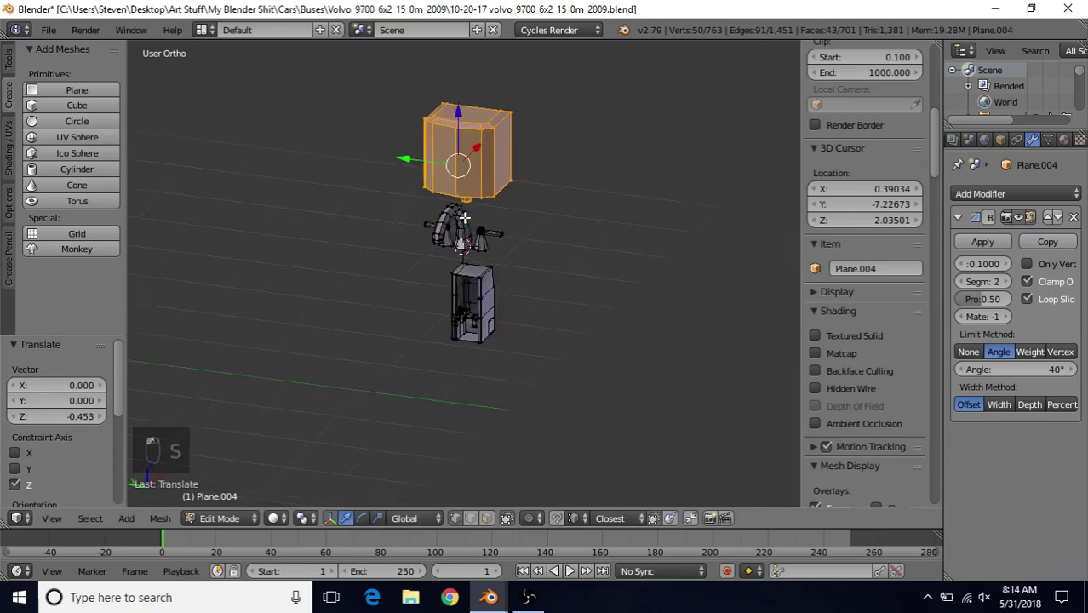
{"action": "middle_click_drag", "start_coordinate": [466, 218], "coordinate": [479, 248], "text": "shift"}
Duplicate the fixture, lower the copy about 2.022 along Z and scale it to about 0.417
{"action": "key", "text": "shift+d"}
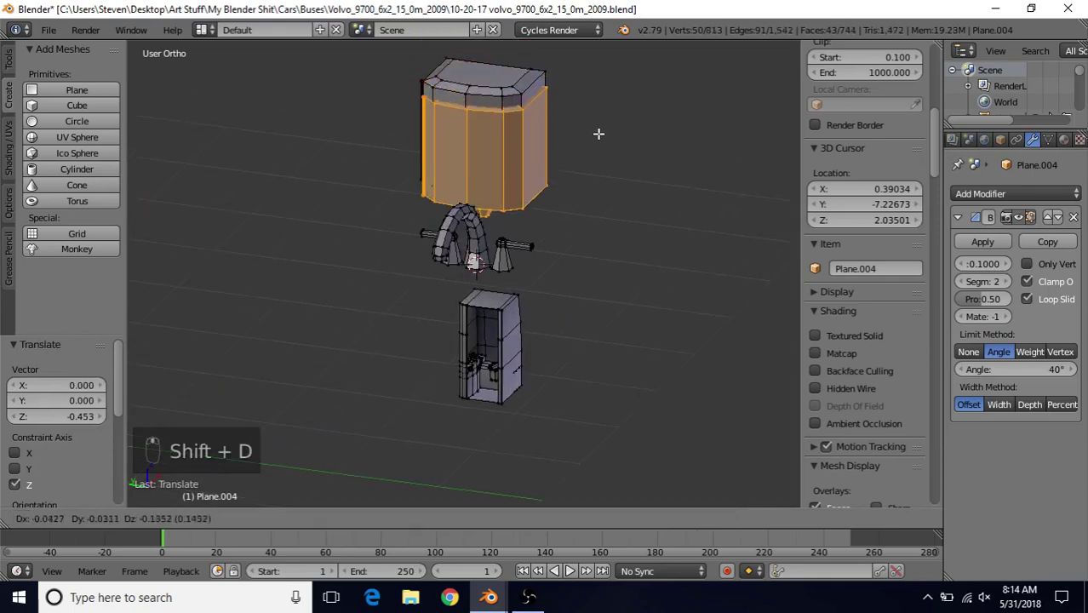
{"action": "right_click", "coordinate": [595, 136]}
{"action": "left_click_drag", "start_coordinate": [466, 95], "coordinate": [466, 305]}
{"action": "key", "text": "s"}
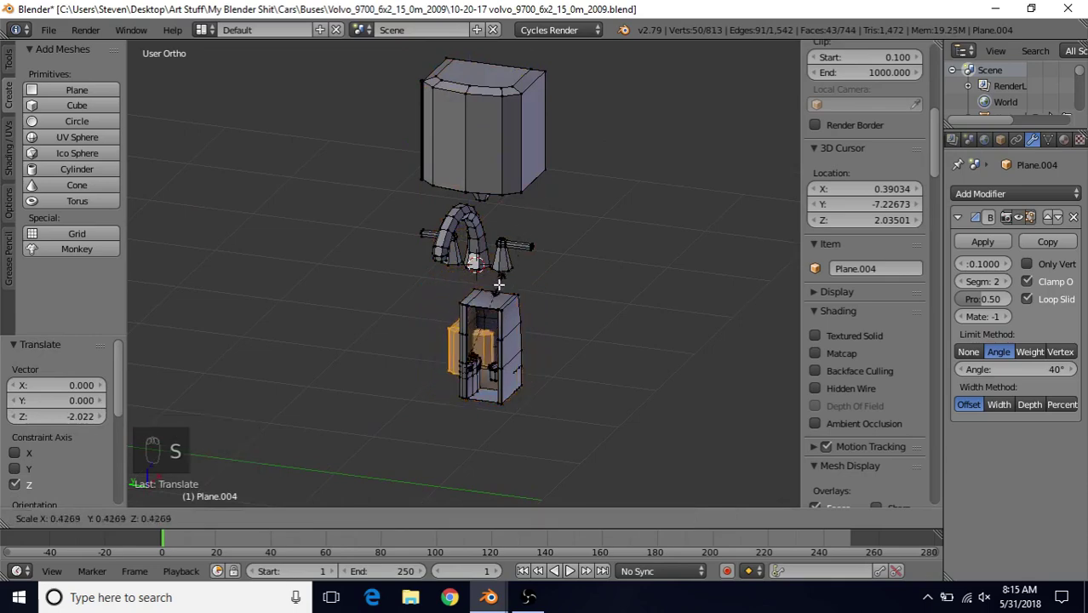
{"action": "left_click", "coordinate": [496, 287]}
Shrink the duplicate fixture further, move it beside the restroom's door frame at sink height and scale it to about 0.545
{"action": "key", "text": "KP_Decimal"}
{"action": "key", "text": "s"}
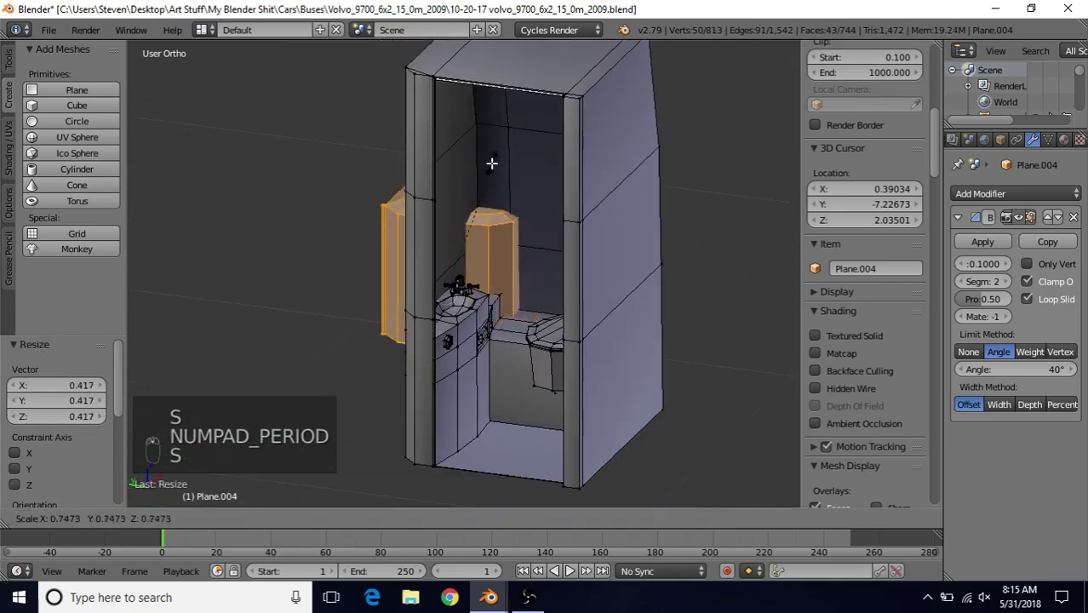
{"action": "left_click", "coordinate": [488, 175]}
{"action": "middle_click_drag", "start_coordinate": [488, 175], "coordinate": [443, 201]}
{"action": "left_click_drag", "start_coordinate": [482, 266], "coordinate": [351, 344]}
{"action": "key", "text": "s"}
{"action": "left_click", "coordinate": [398, 280]}
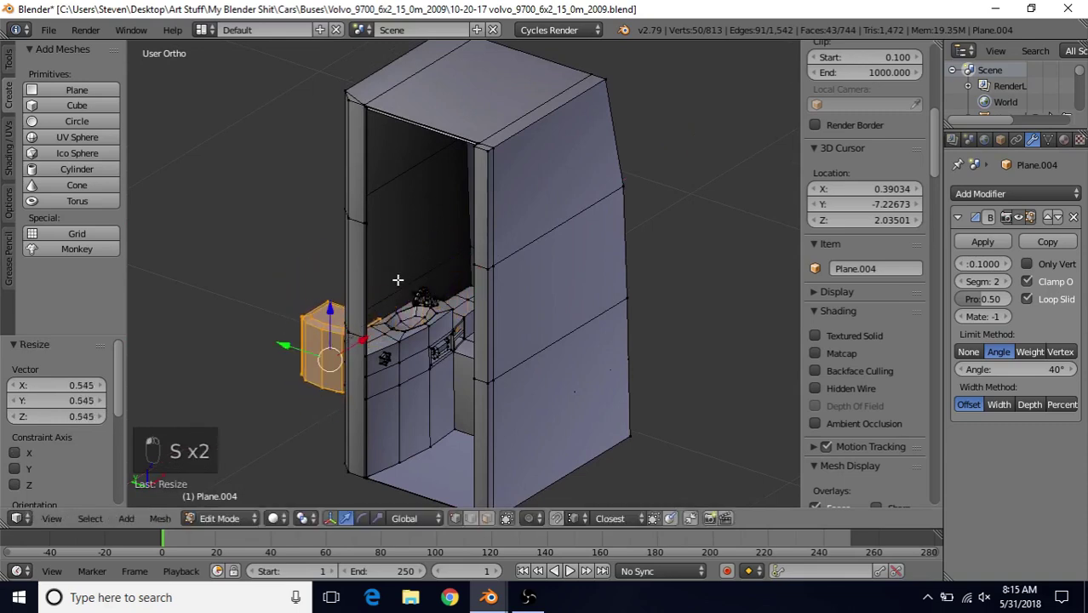
Rotate the duplicate fixture 90° about Z and move it inside the restroom above the sink counter
{"action": "middle_click_drag", "start_coordinate": [373, 305], "coordinate": [459, 302]}
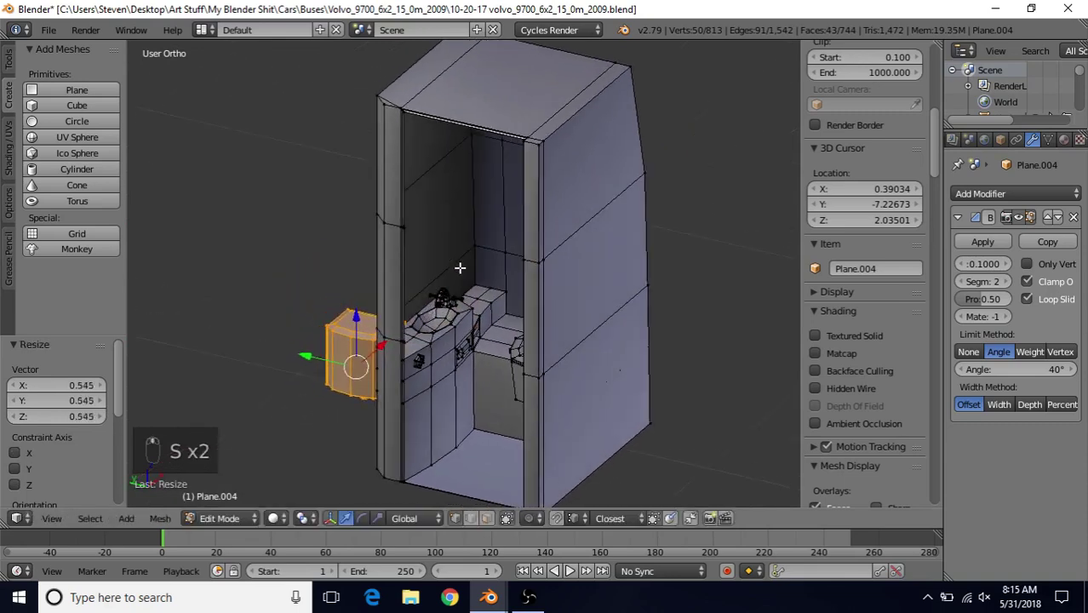
{"action": "type", "text": "rz90"}
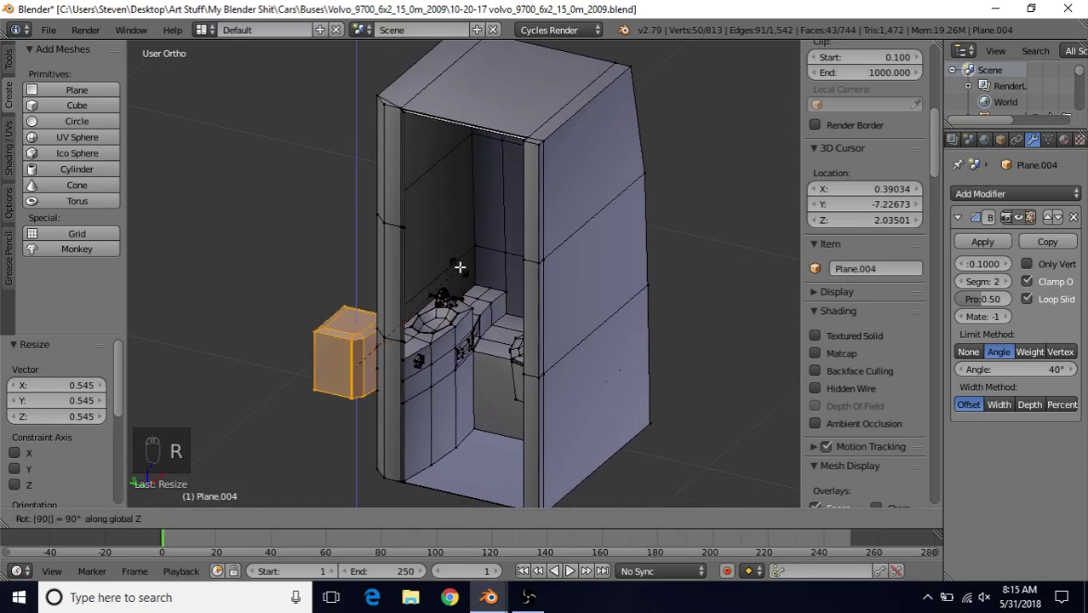
{"action": "left_click", "coordinate": [460, 268]}
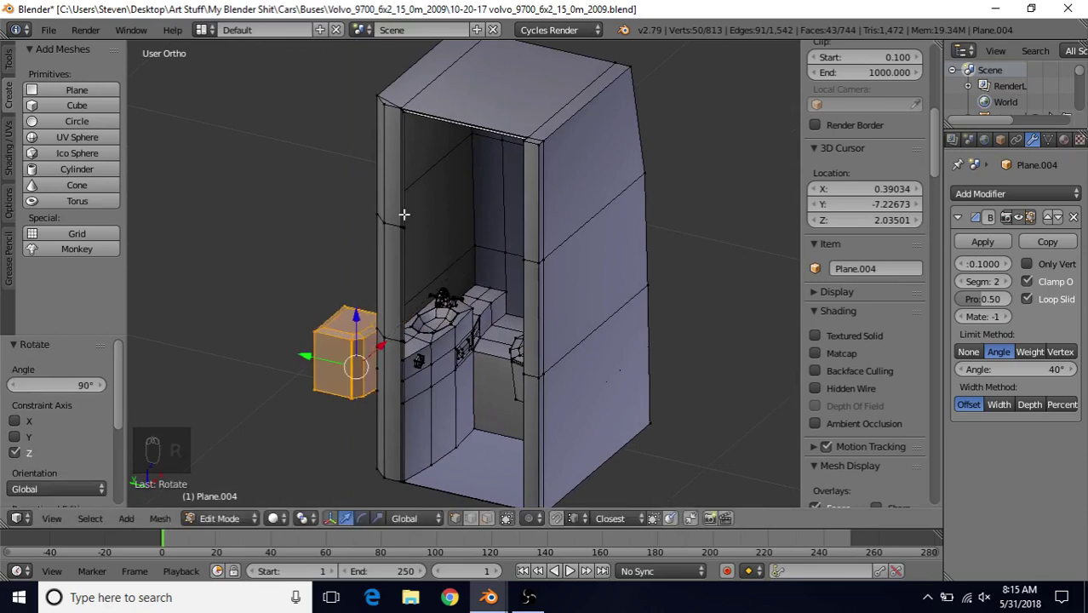
{"action": "left_click_drag", "start_coordinate": [308, 357], "coordinate": [434, 273]}
{"action": "key", "text": "s"}
{"action": "left_click", "coordinate": [424, 325]}
{"action": "middle_click_drag", "start_coordinate": [432, 275], "coordinate": [403, 286]}
{"action": "scroll", "coordinate": [394, 296], "scroll_direction": "up", "scroll_amount": 2}
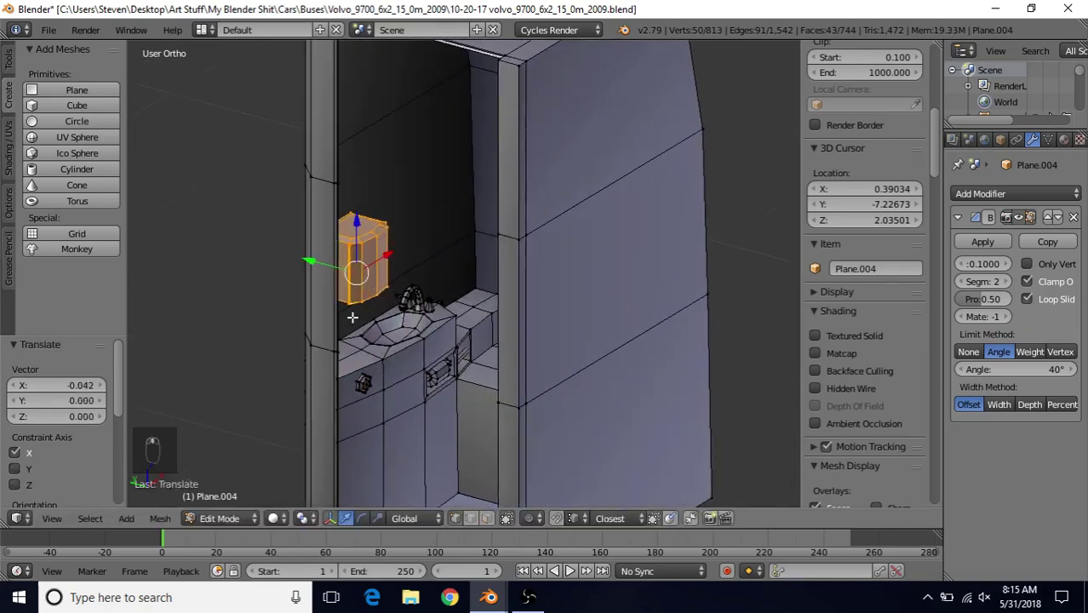
Raise the small fixture about 0.056 along Z above the sink counter
{"action": "middle_click_drag", "start_coordinate": [302, 267], "coordinate": [357, 266]}
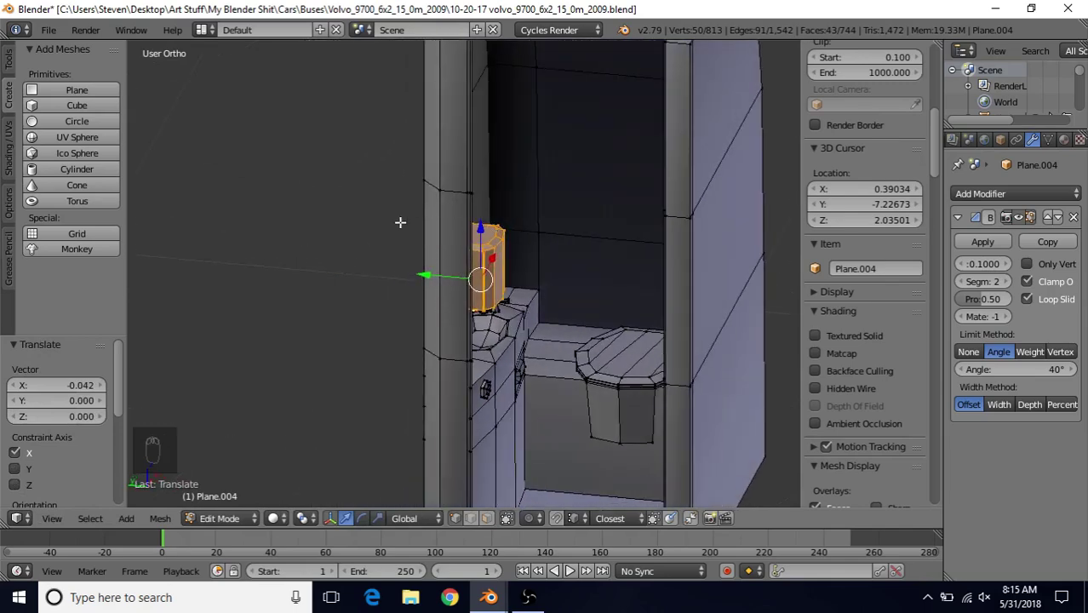
{"action": "middle_click_drag", "start_coordinate": [483, 265], "coordinate": [587, 238]}
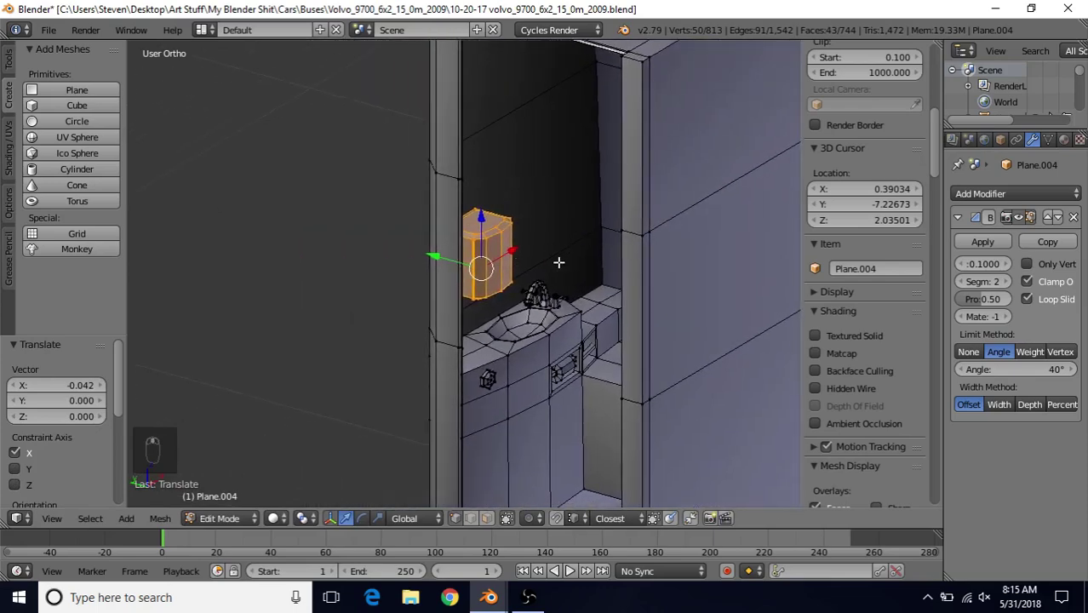
{"action": "middle_click_drag", "start_coordinate": [467, 246], "coordinate": [418, 214]}
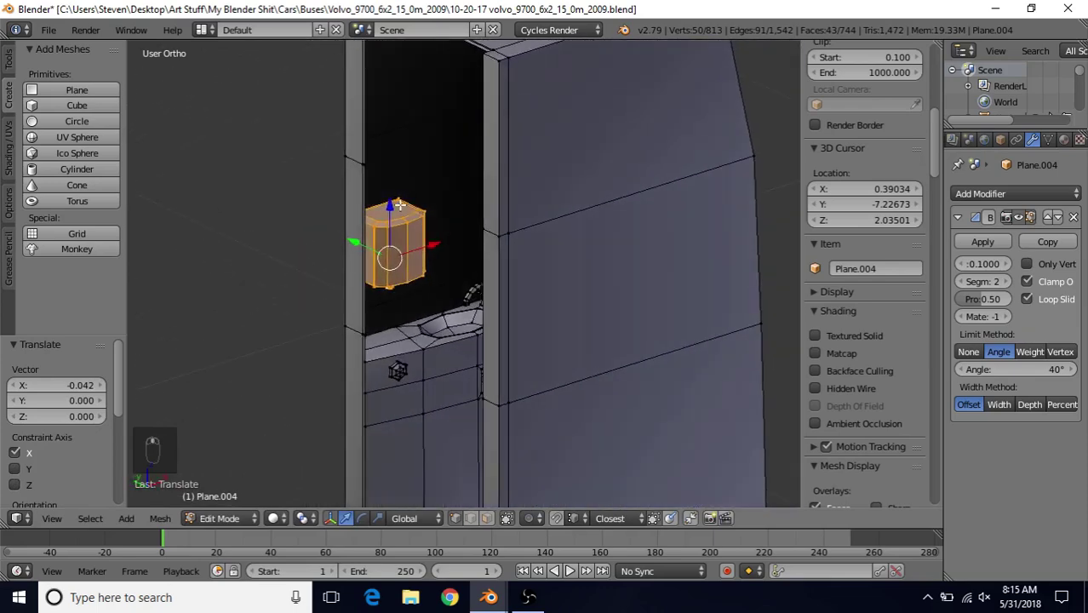
{"action": "key", "text": "g"}
{"action": "key", "text": "z"}
{"action": "left_click", "coordinate": [427, 202]}
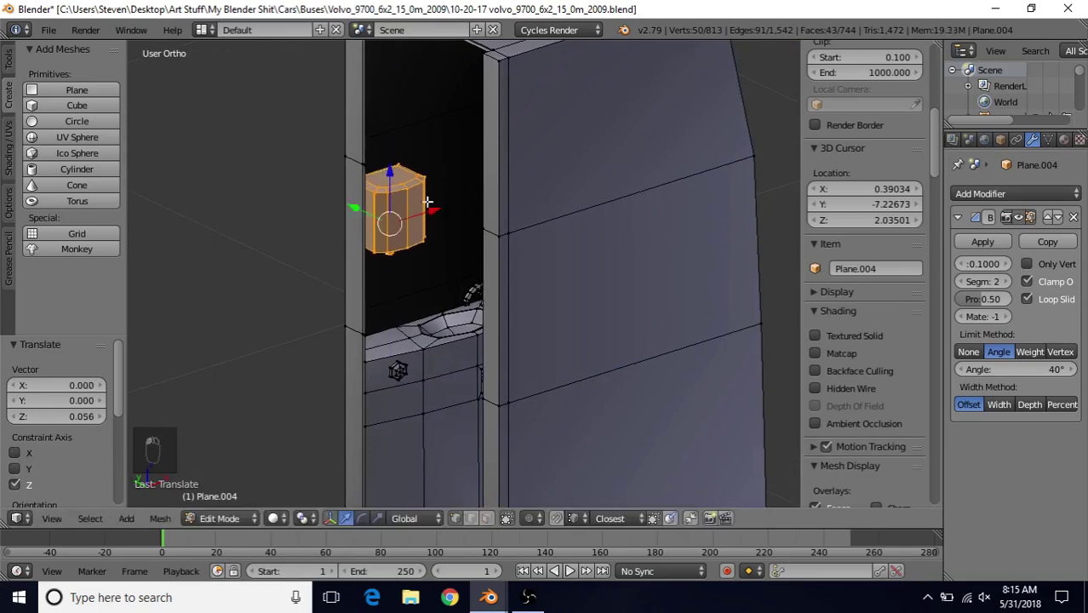
Adjust the small fixture along X by about -0.009 and then 0.014 to bring it inside the door frame
{"action": "key", "text": "g"}
{"action": "key", "text": "x"}
{"action": "left_click", "coordinate": [436, 209]}
{"action": "middle_click_drag", "start_coordinate": [336, 256], "coordinate": [452, 370]}
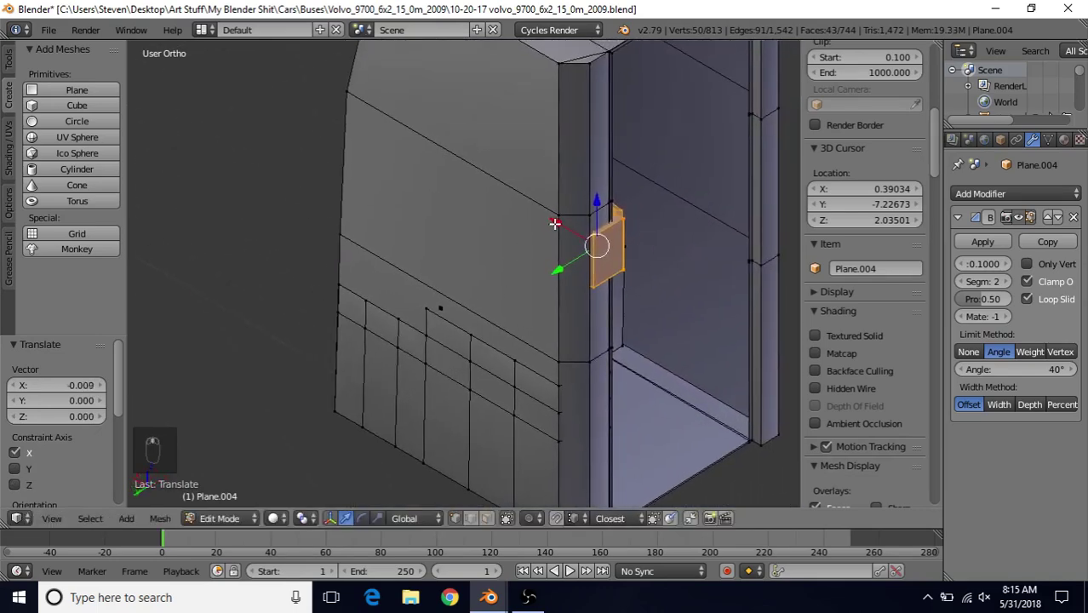
{"action": "key", "text": "g"}
{"action": "key", "text": "x"}
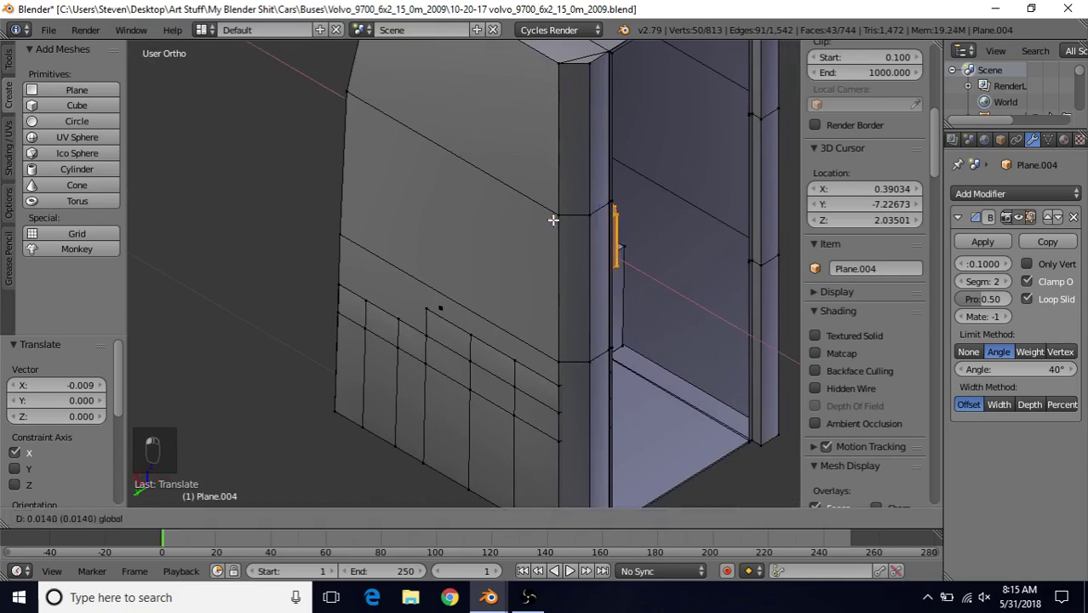
{"action": "left_click", "coordinate": [553, 220]}
Check the small fixture in wireframe and narrow it along the Y axis
{"action": "middle_click_drag", "start_coordinate": [553, 220], "coordinate": [451, 255]}
{"action": "key", "text": "z"}
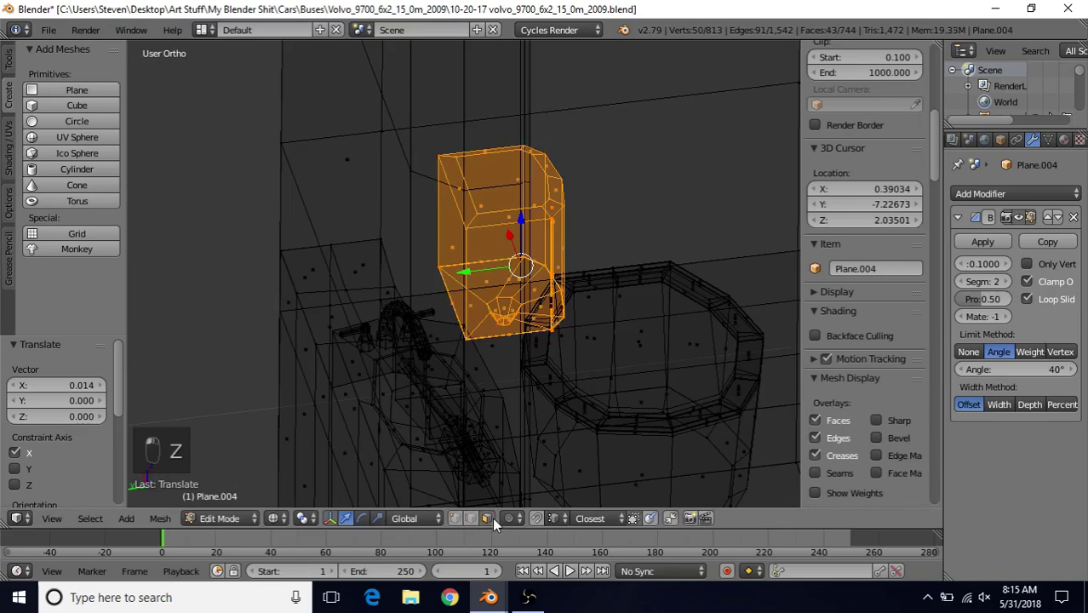
{"action": "key", "text": "ctrl+z"}
{"action": "key", "text": "s"}
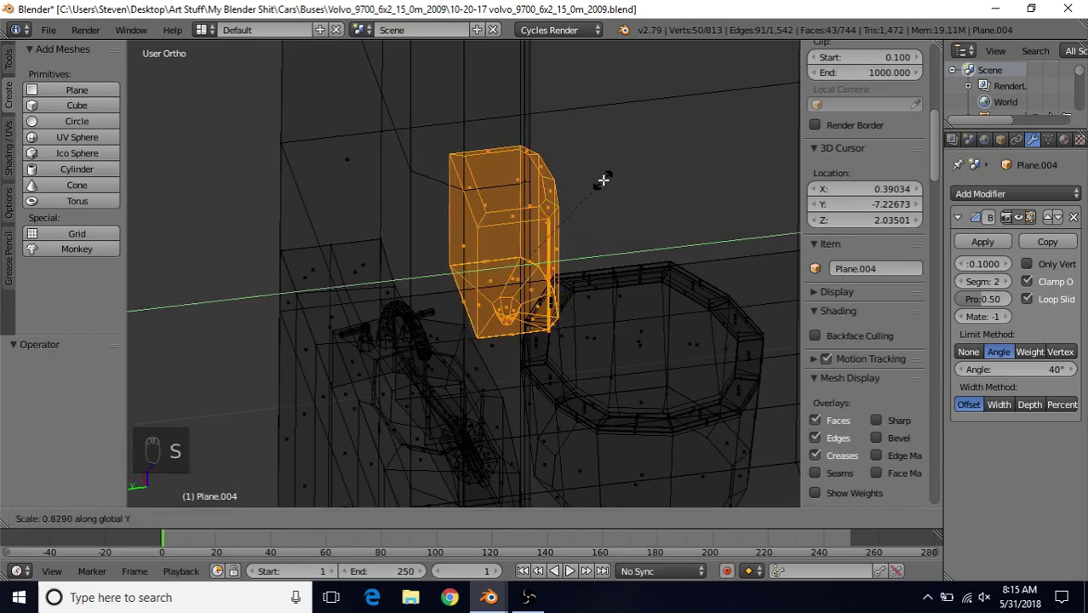
{"action": "left_click", "coordinate": [494, 217]}
Fit the narrowed fixture against the wall above the sink in solid view, moving it about 0.019 along X
{"action": "left_click_drag", "start_coordinate": [464, 272], "coordinate": [420, 173]}
{"action": "key", "text": "z"}
{"action": "left_click_drag", "start_coordinate": [396, 284], "coordinate": [413, 287]}
{"action": "middle_click_drag", "start_coordinate": [460, 304], "coordinate": [573, 318]}
{"action": "left_click_drag", "start_coordinate": [584, 312], "coordinate": [574, 298]}
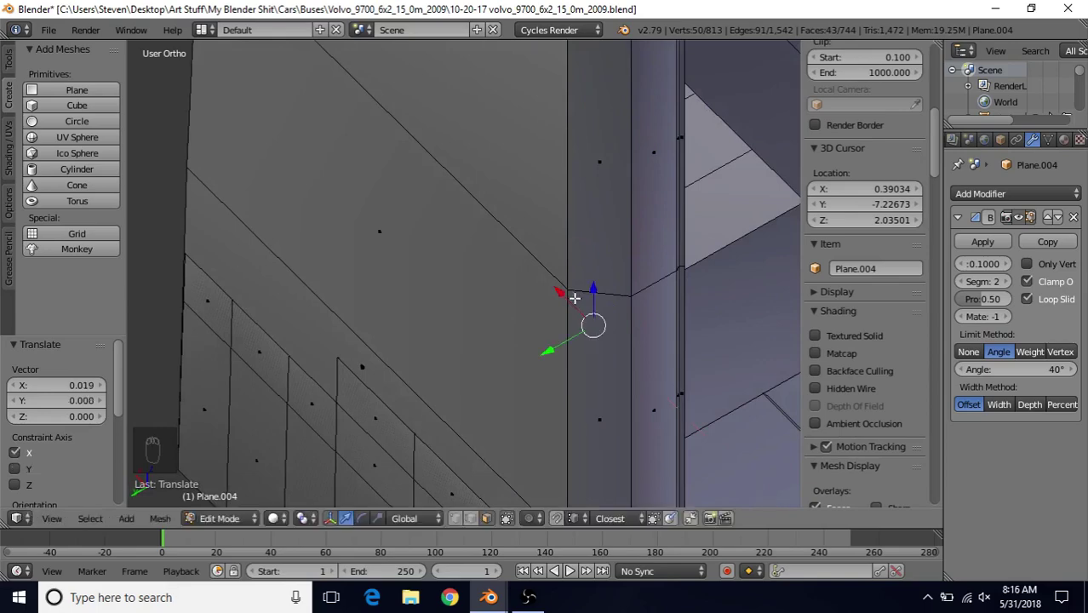
{"action": "scroll", "coordinate": [574, 298], "scroll_direction": "down", "scroll_amount": 2}
{"action": "middle_click_drag", "start_coordinate": [533, 310], "coordinate": [350, 245]}
{"action": "middle_click_drag", "start_coordinate": [329, 315], "coordinate": [342, 302]}
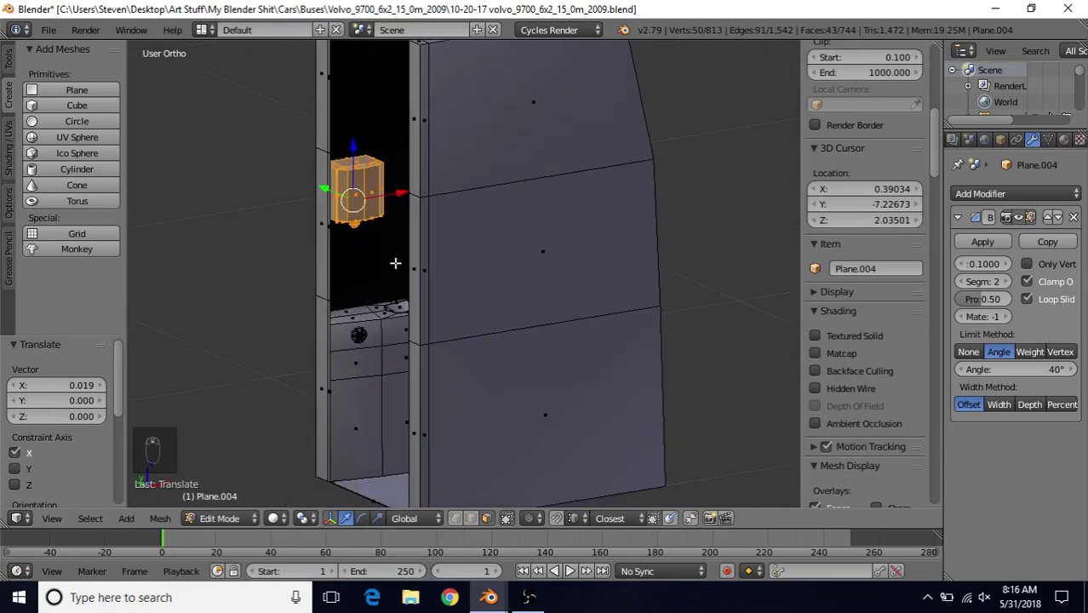
{"action": "middle_click_drag", "start_coordinate": [395, 263], "coordinate": [517, 293]}
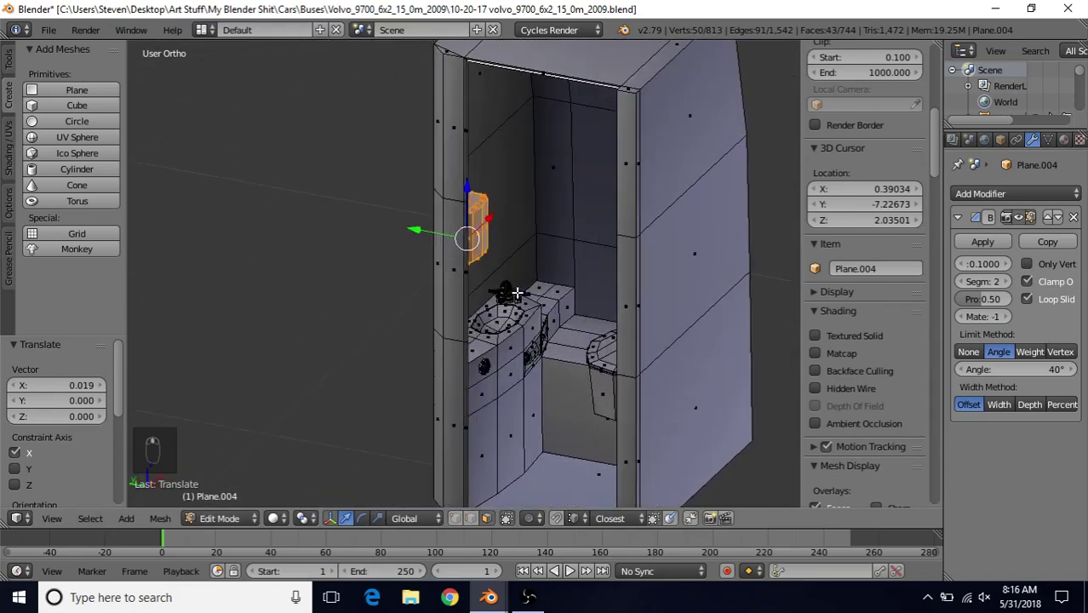
Open the file commands for the bus project
{"action": "left_click", "coordinate": [48, 30]}
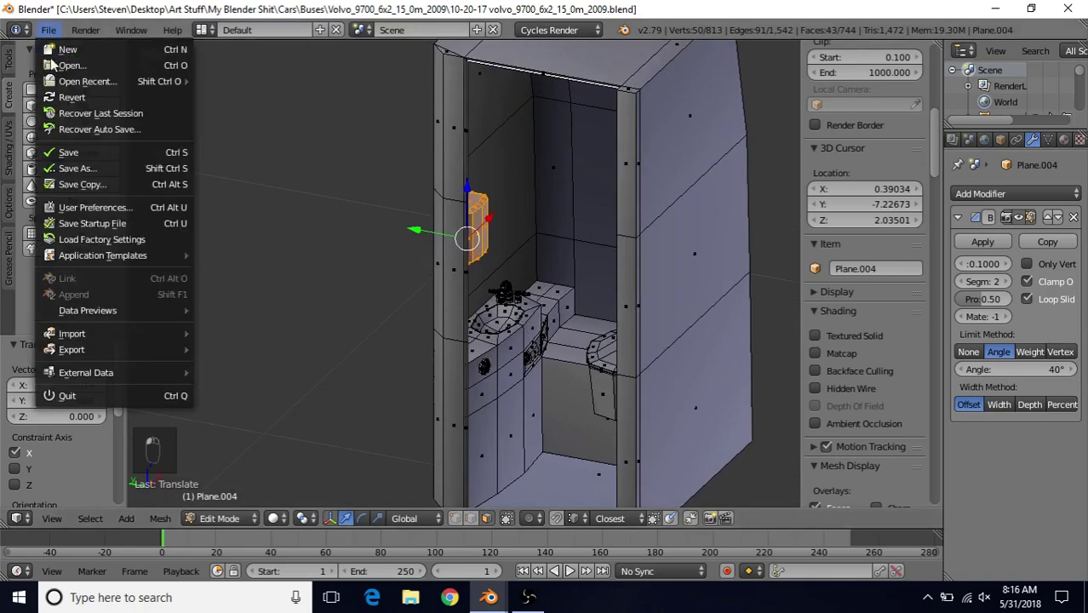